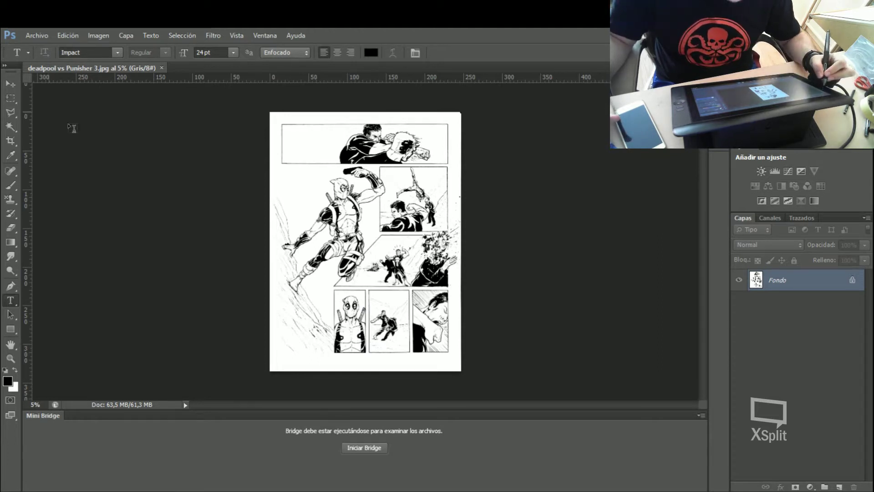
- Zoom in and draw a rectangular marquee around the small Deadpool portrait panel
{"action": "key", "text": "m"}
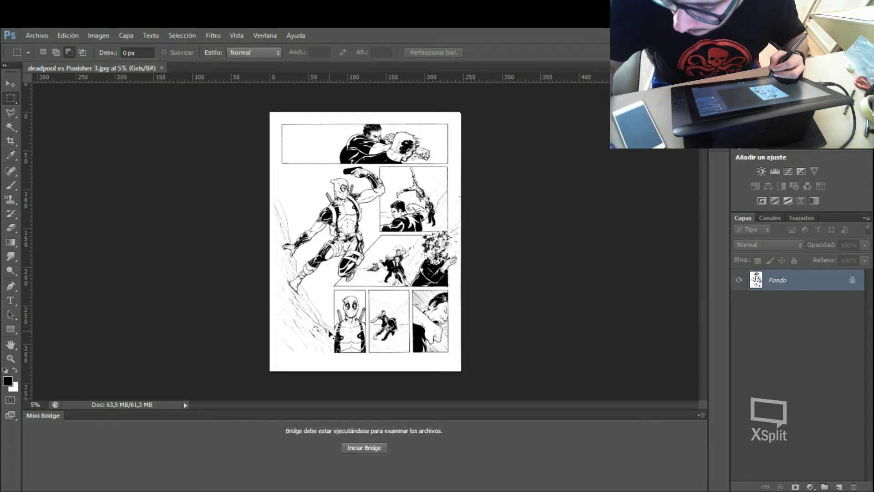
{"action": "scroll", "coordinate": [328, 331], "scroll_direction": "up", "scroll_amount": 1}
{"action": "scroll", "coordinate": [329, 331], "scroll_direction": "up", "scroll_amount": 1}
{"action": "scroll", "coordinate": [367, 242], "scroll_direction": "up", "scroll_amount": 2}
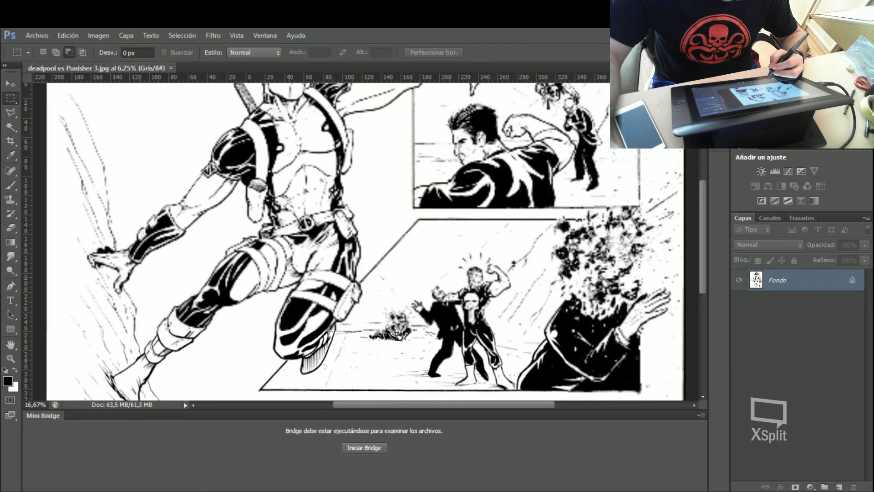
{"action": "left_click_drag", "start_coordinate": [704, 252], "coordinate": [704, 309]}
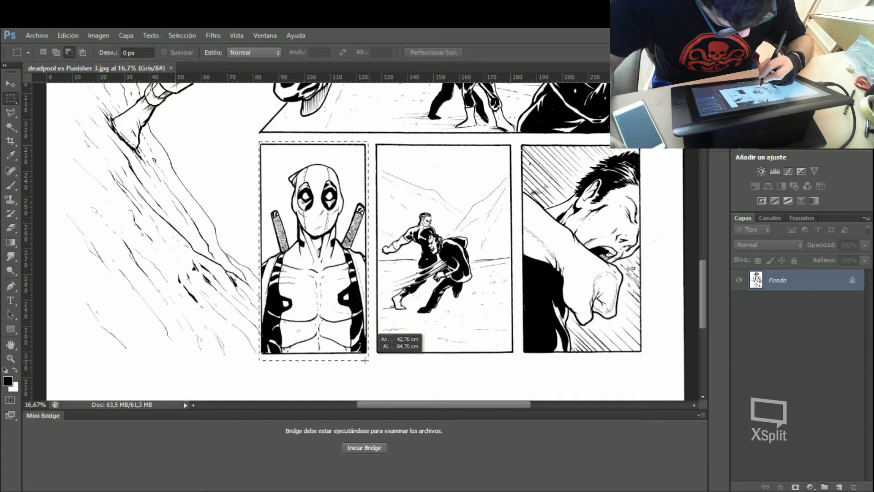
{"action": "left_click_drag", "start_coordinate": [311, 272], "coordinate": [366, 360]}
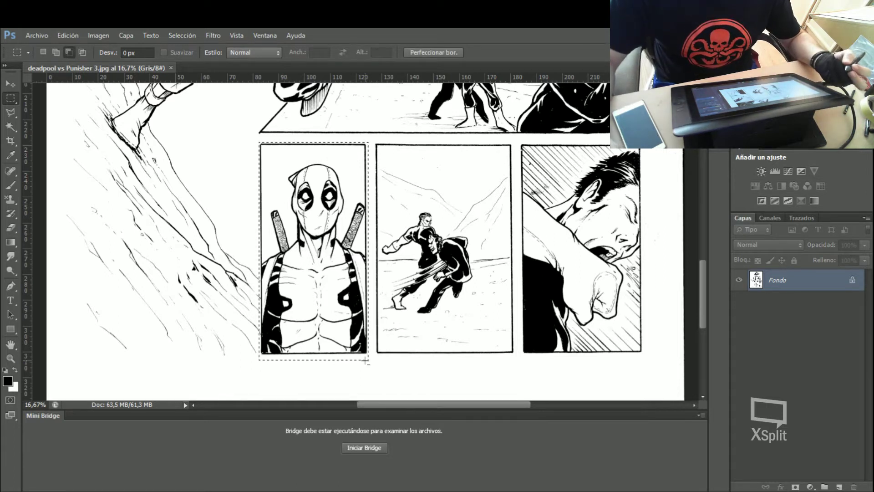
- Crop the page to the marqueed area, leaving only the Deadpool portrait
{"action": "left_click", "coordinate": [12, 141]}
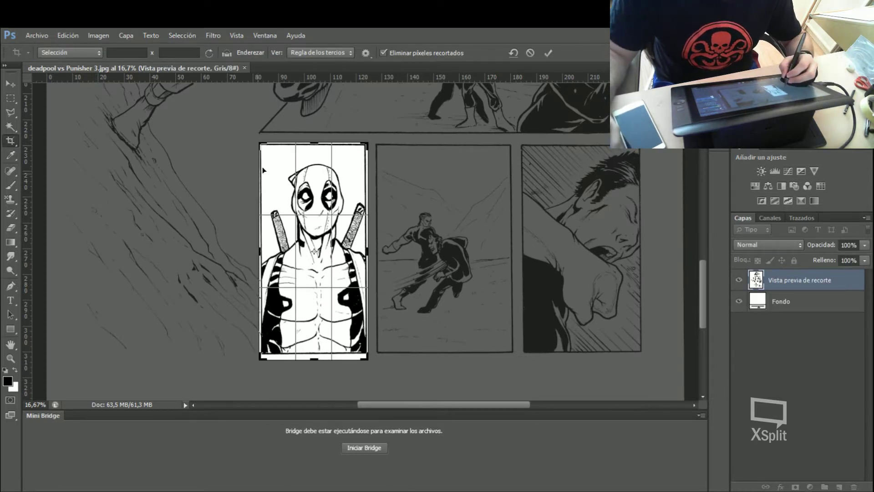
{"action": "key", "text": "Return"}
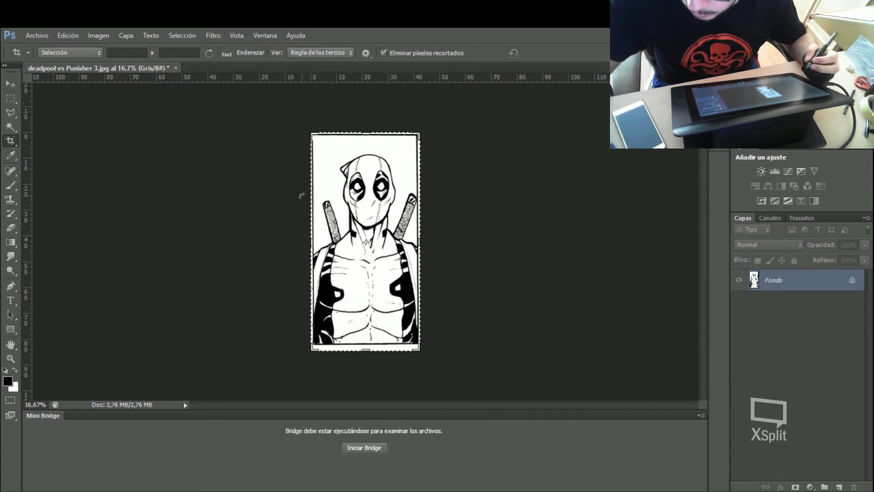
{"action": "key", "text": "ctrl+plus"}
{"action": "key", "text": "ctrl+plus"}
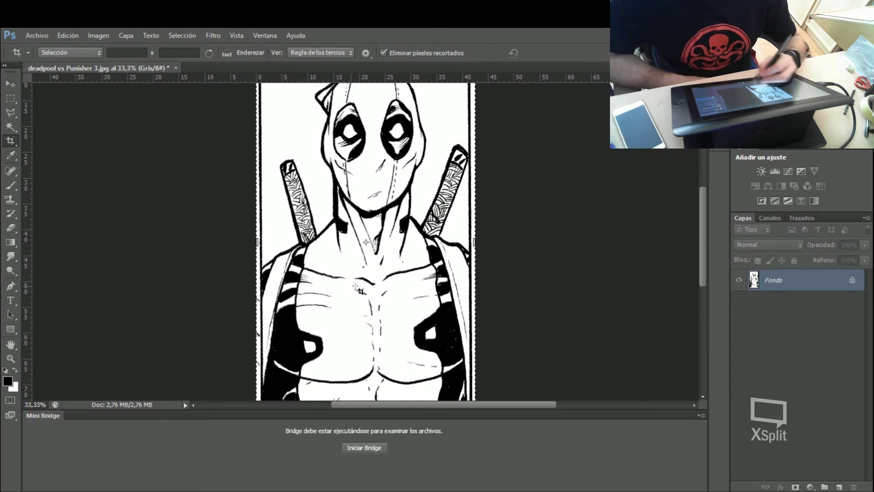
- Switch to the Brush and set the foreground colour to red d11212
{"action": "left_click", "coordinate": [11, 186]}
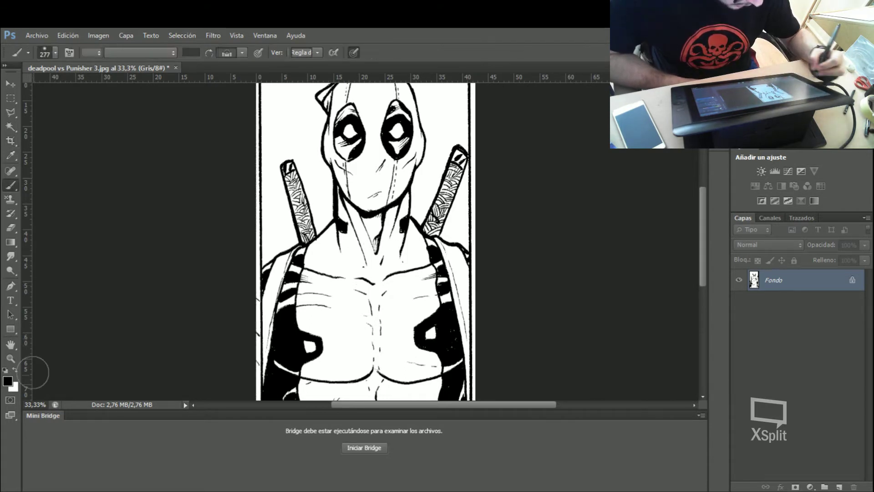
{"action": "left_click", "coordinate": [10, 380]}
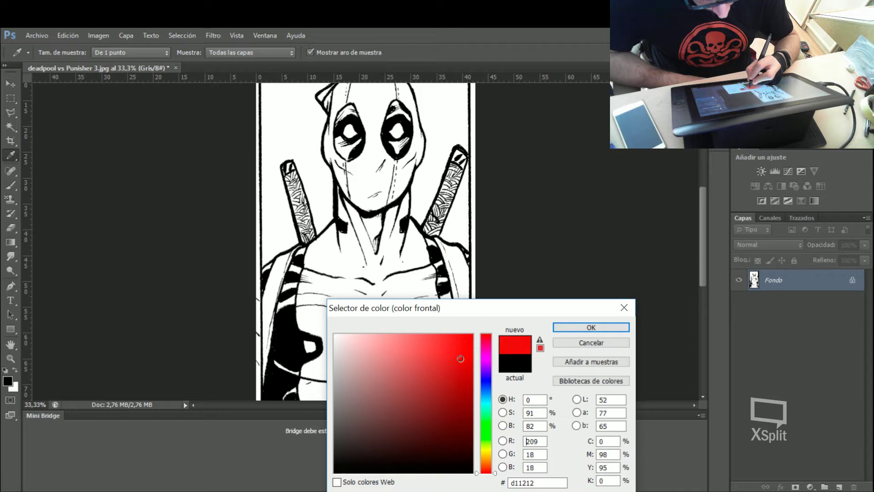
{"action": "left_click", "coordinate": [571, 330]}
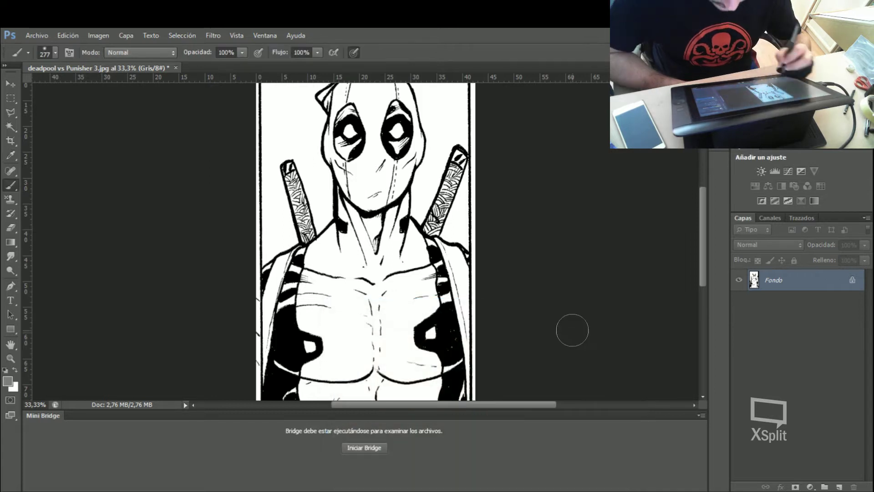
- Convert the image to RGB Color via Imagen > Modo
{"action": "left_click", "coordinate": [99, 38]}
{"action": "key", "text": "Escape"}
{"action": "left_click", "coordinate": [86, 37]}
{"action": "mouse_move", "coordinate": [178, 49]}
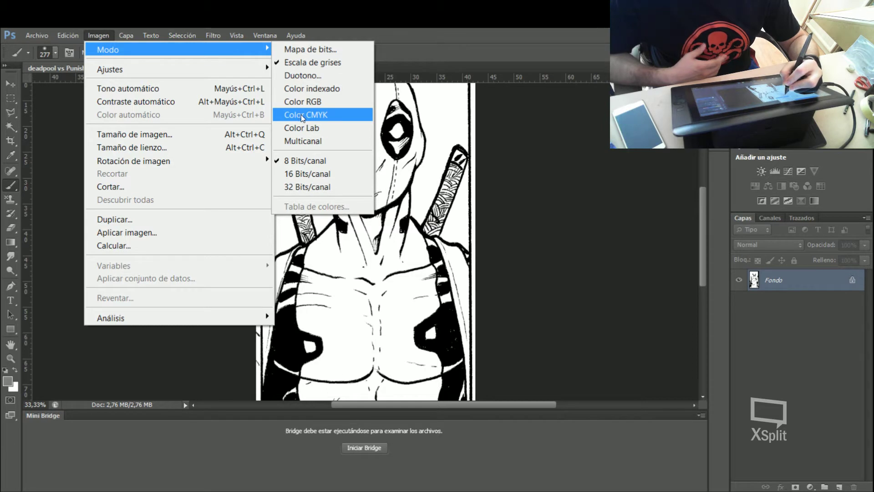
{"action": "left_click", "coordinate": [296, 100]}
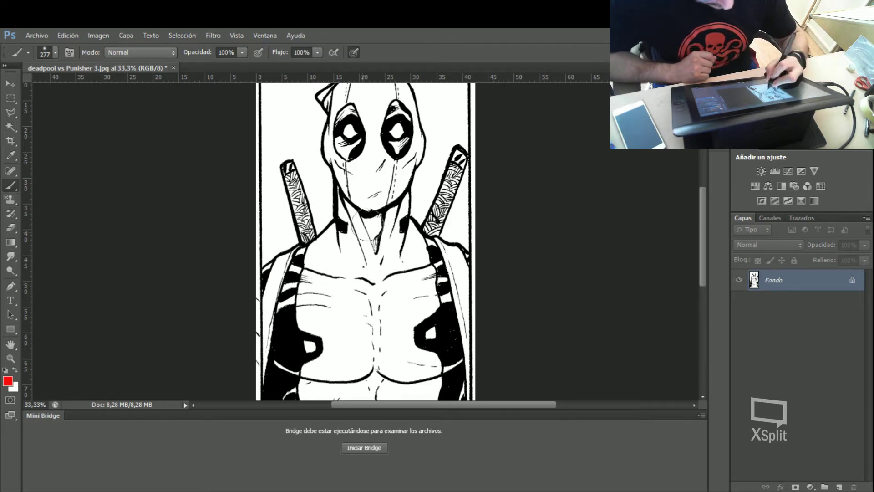
{"action": "right_click", "coordinate": [366, 223]}
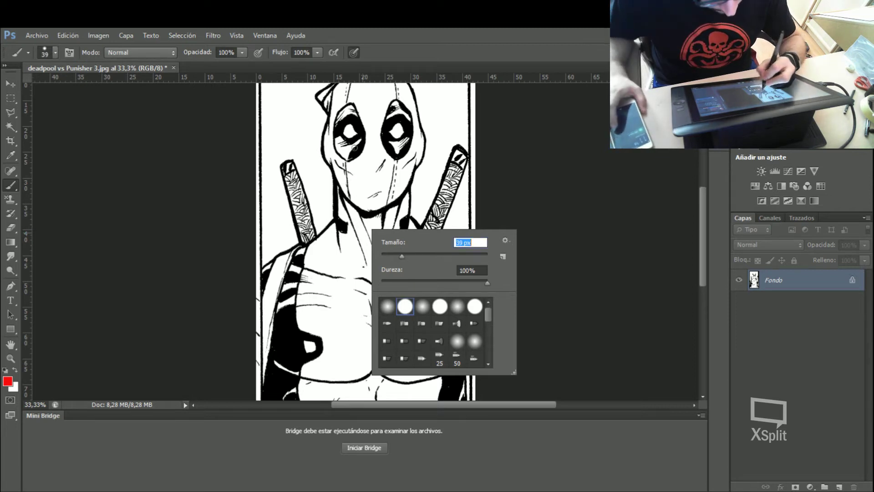
- Add a new empty layer, Capa 1, and make it active
{"action": "left_click", "coordinate": [840, 486]}
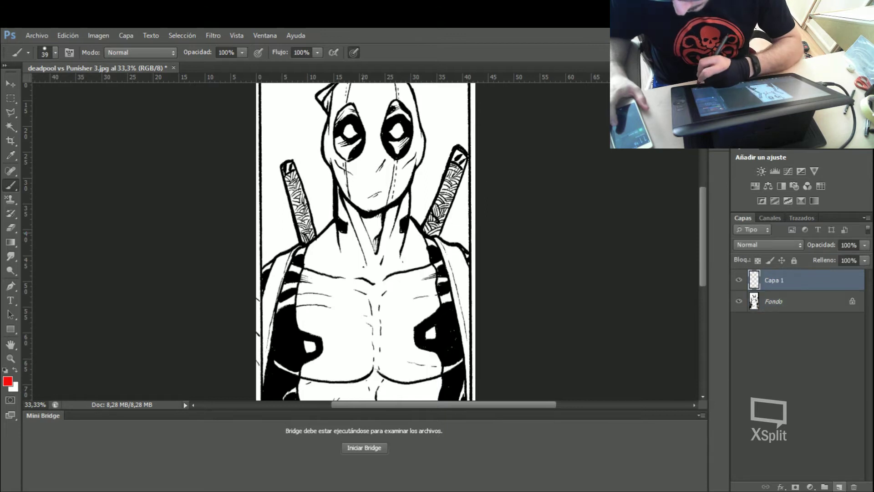
{"action": "left_click", "coordinate": [771, 275]}
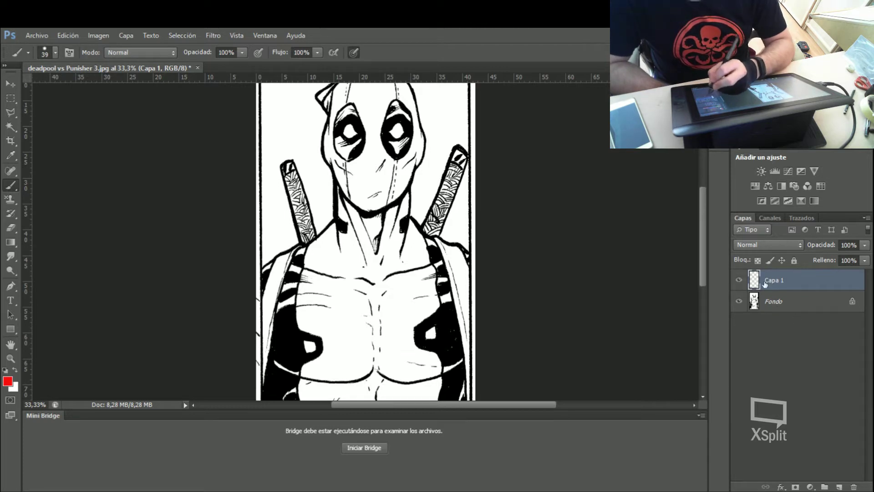
{"action": "left_click", "coordinate": [789, 246]}
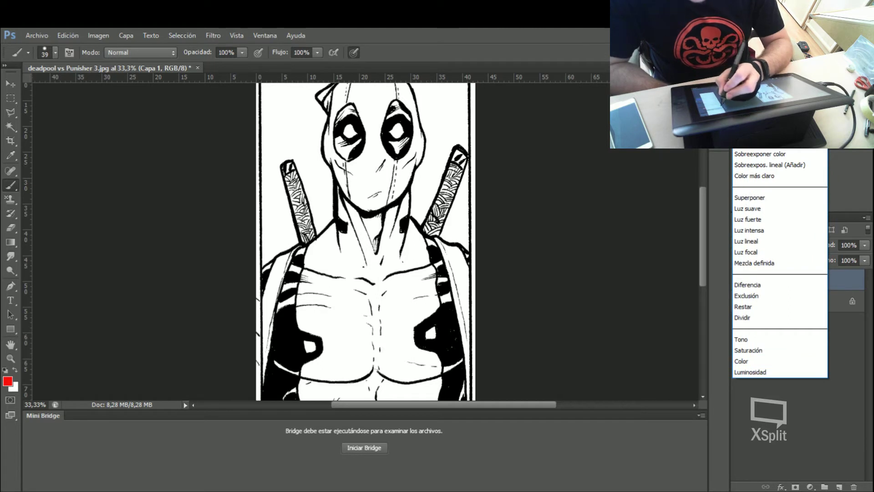
{"action": "key", "text": "Escape"}
- Unlock Fondo as Capa 0, move it above Capa 1, then reselect Capa 1
{"action": "left_click_drag", "start_coordinate": [765, 302], "coordinate": [764, 272]}
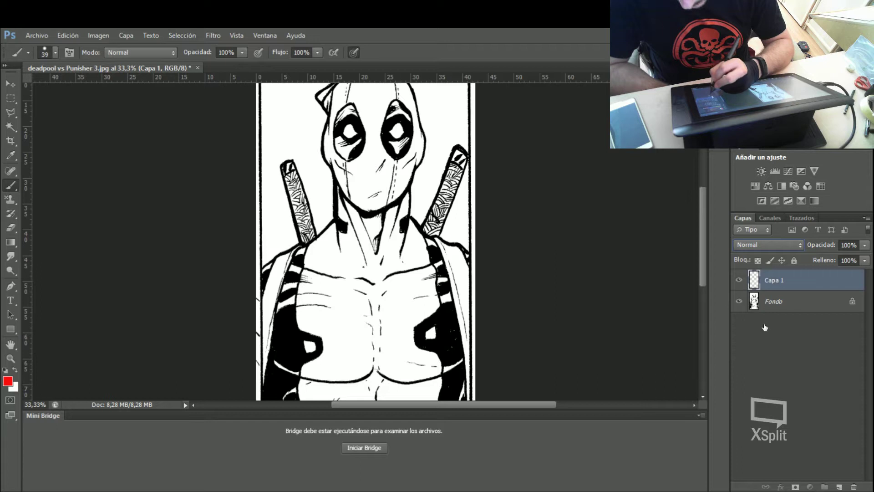
{"action": "left_click", "coordinate": [833, 303]}
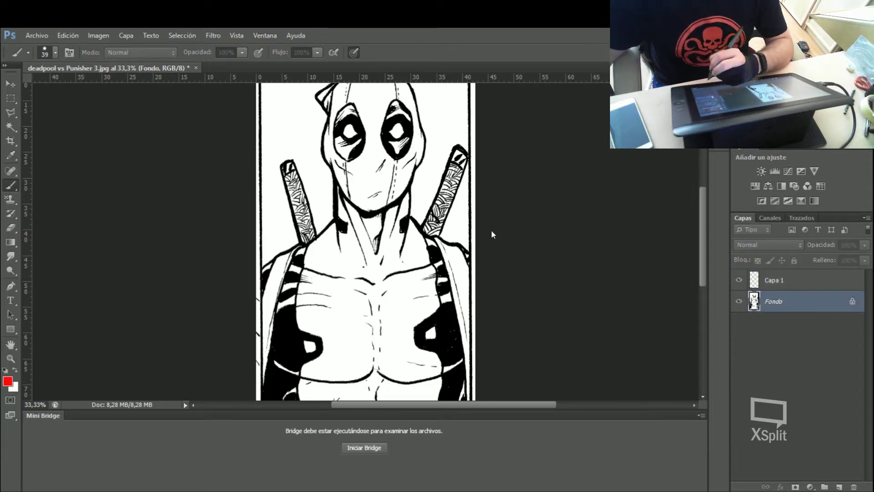
{"action": "double_click", "coordinate": [784, 302], "text": "alt"}
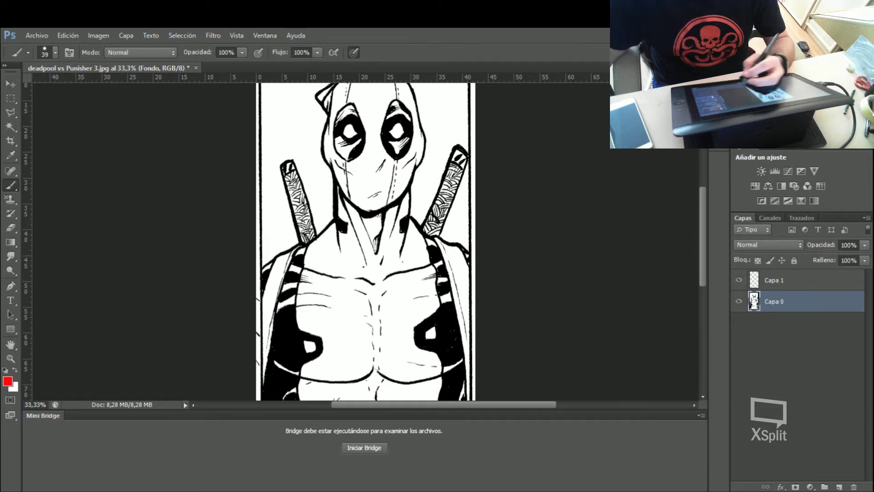
{"action": "left_click_drag", "start_coordinate": [781, 273], "coordinate": [782, 272]}
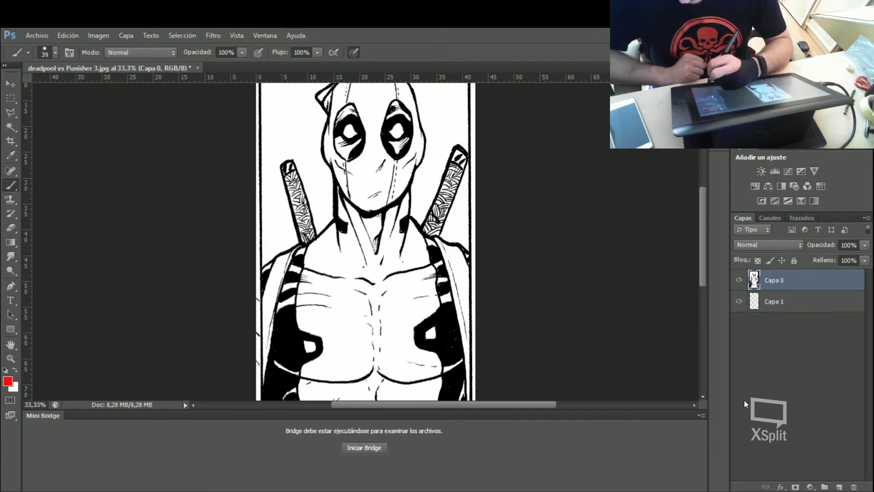
{"action": "left_click", "coordinate": [766, 246]}
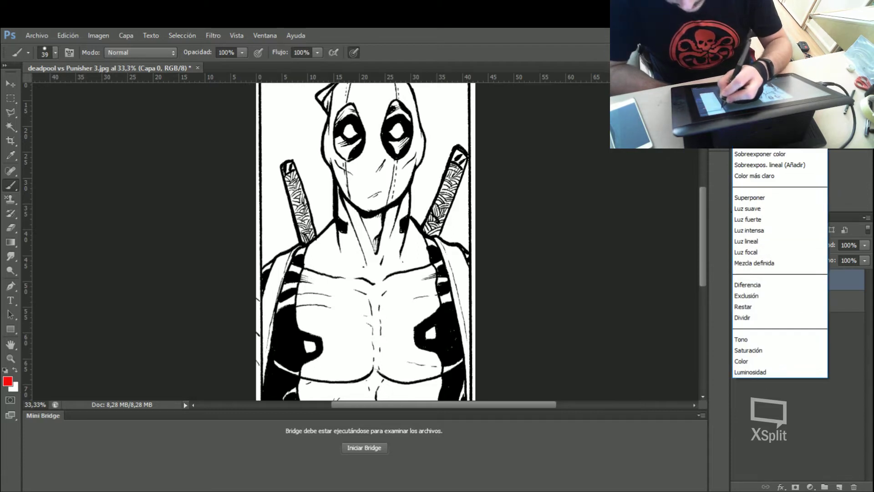
{"action": "left_click", "coordinate": [783, 299]}
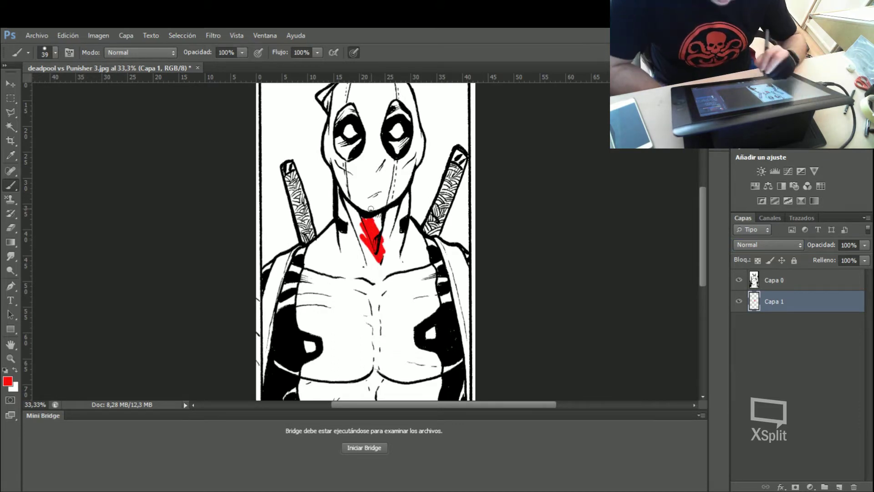
- After a test red stroke on the neck, fill a panel-wide rectangle with red on Capa 1
{"action": "left_click_drag", "start_coordinate": [358, 234], "coordinate": [371, 257]}
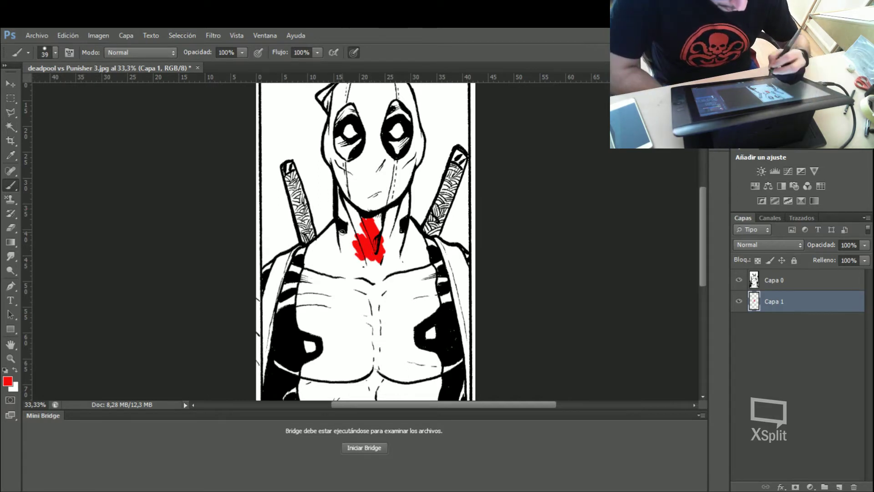
{"action": "left_click_drag", "start_coordinate": [703, 225], "coordinate": [703, 205]}
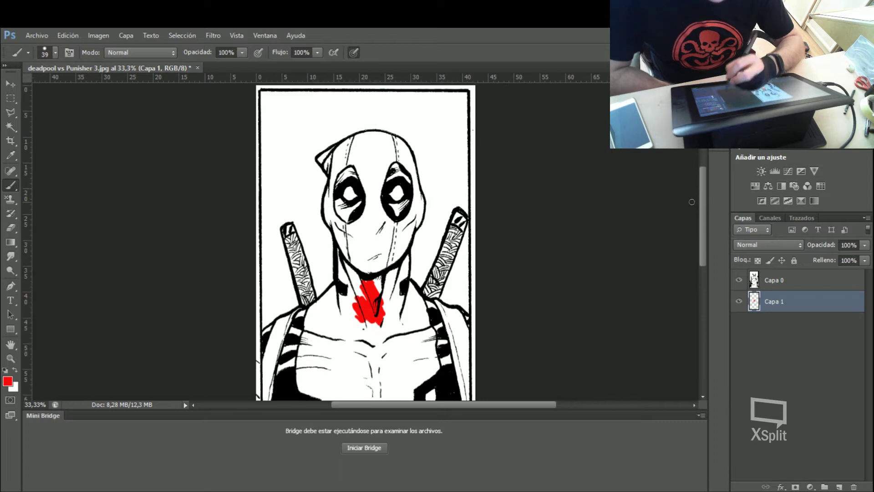
{"action": "left_click", "coordinate": [16, 98]}
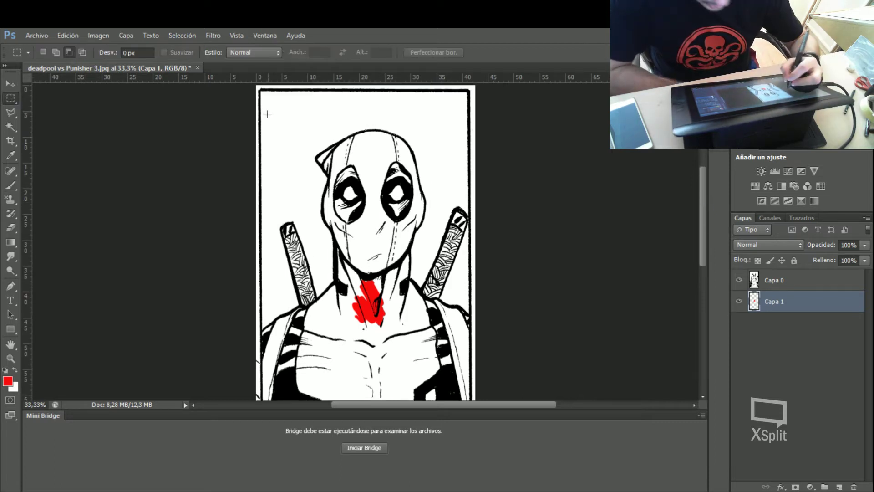
{"action": "mouse_move", "coordinate": [260, 90]}
{"action": "left_mouse_down"}
{"action": "mouse_move", "coordinate": [421, 413]}
{"action": "mouse_move", "coordinate": [469, 258]}
{"action": "left_mouse_up"}
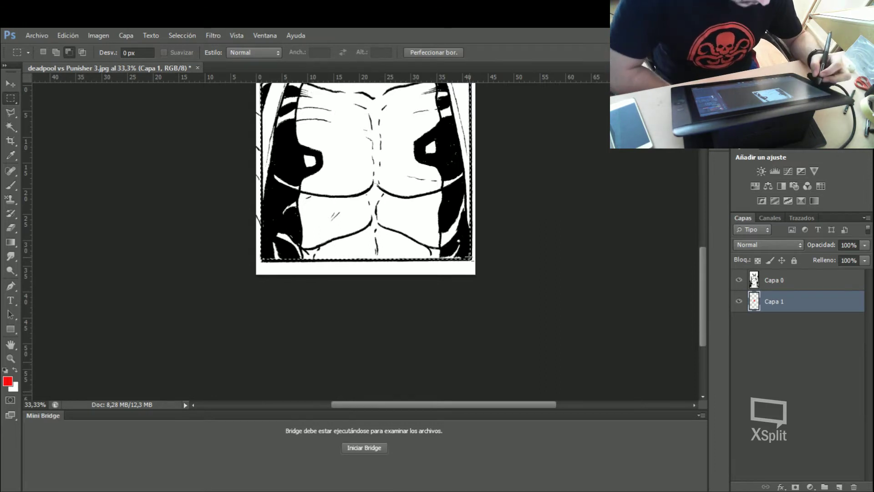
{"action": "left_click", "coordinate": [67, 36]}
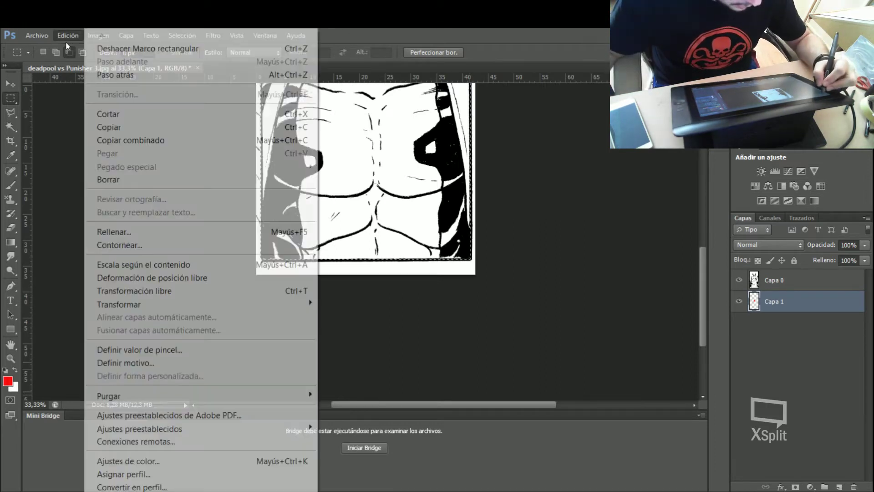
{"action": "left_click", "coordinate": [102, 231]}
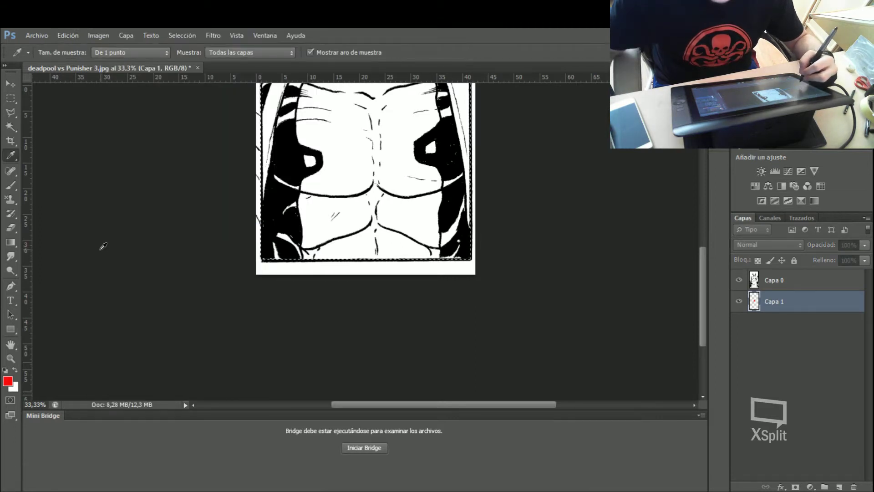
{"action": "key", "text": "Return"}
{"action": "key", "text": "Return"}
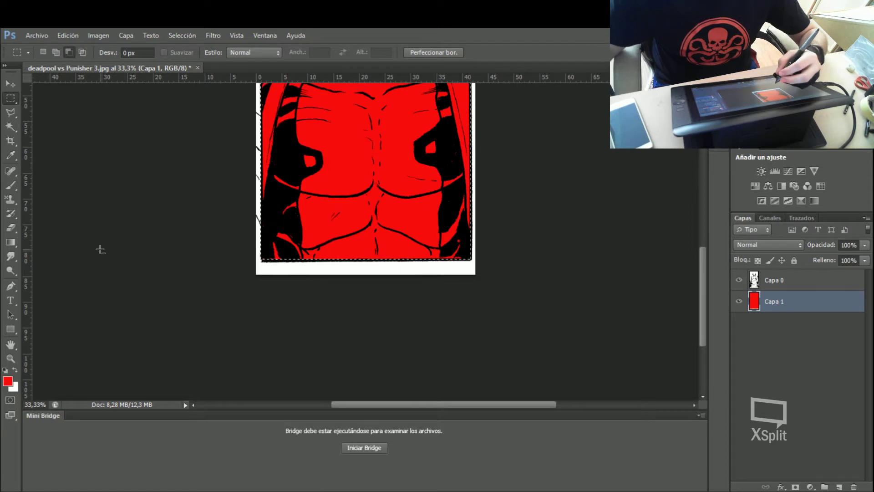
{"action": "left_click_drag", "start_coordinate": [702, 287], "coordinate": [700, 198]}
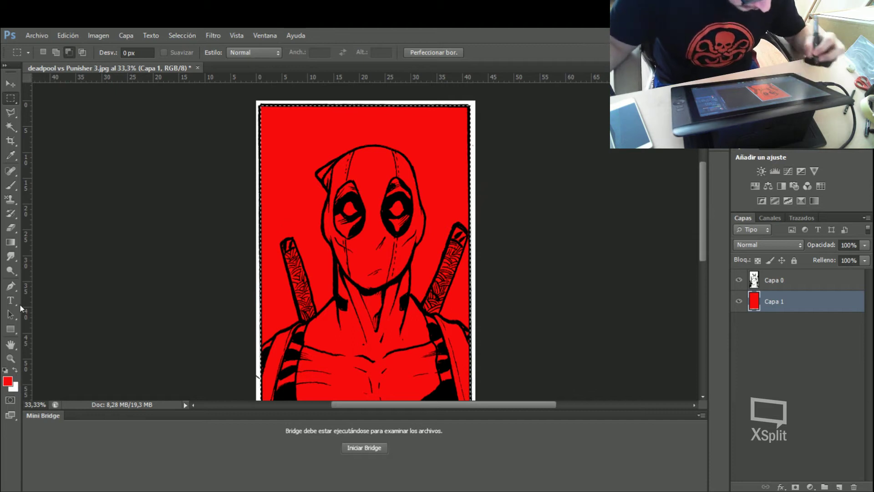
- Choose the plain Lasso tool in Subtract from selection mode
{"action": "left_click", "coordinate": [12, 113]}
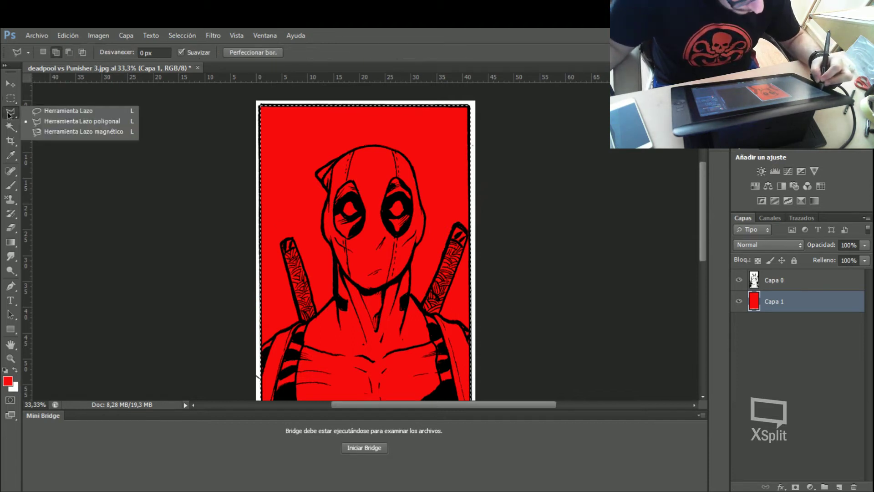
{"action": "left_click", "coordinate": [51, 110]}
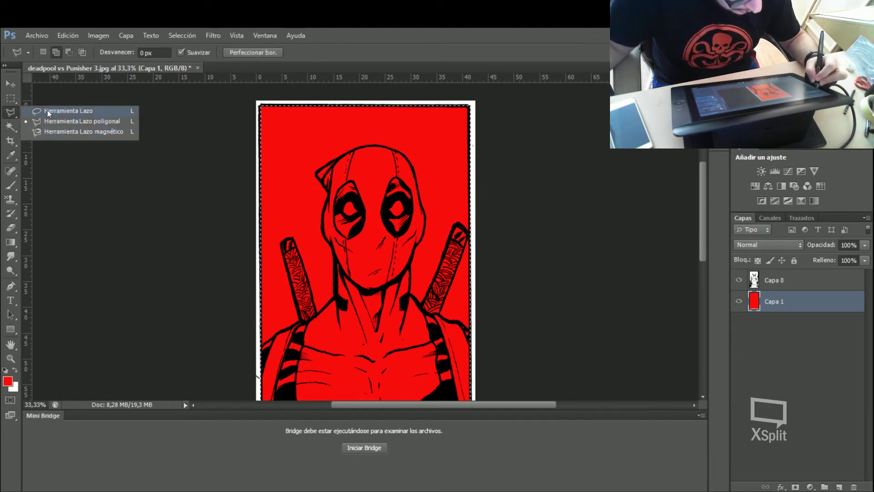
{"action": "left_click", "coordinate": [48, 110]}
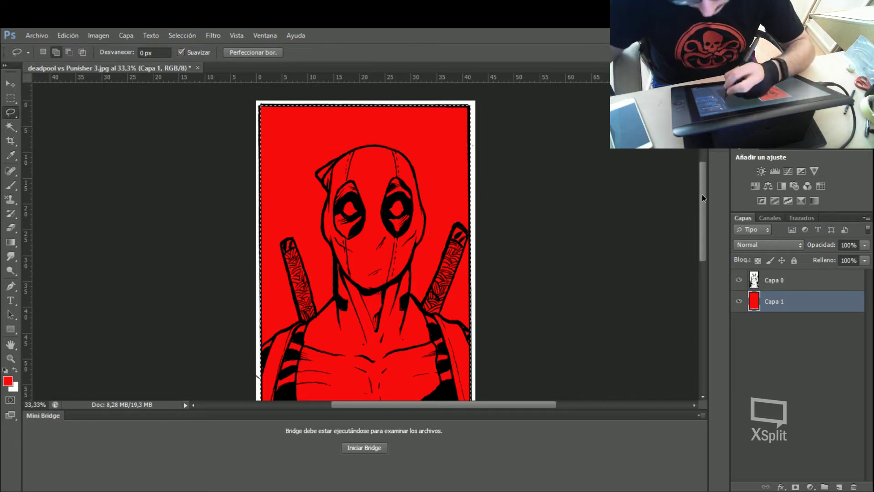
{"action": "left_click_drag", "start_coordinate": [703, 195], "coordinate": [702, 208]}
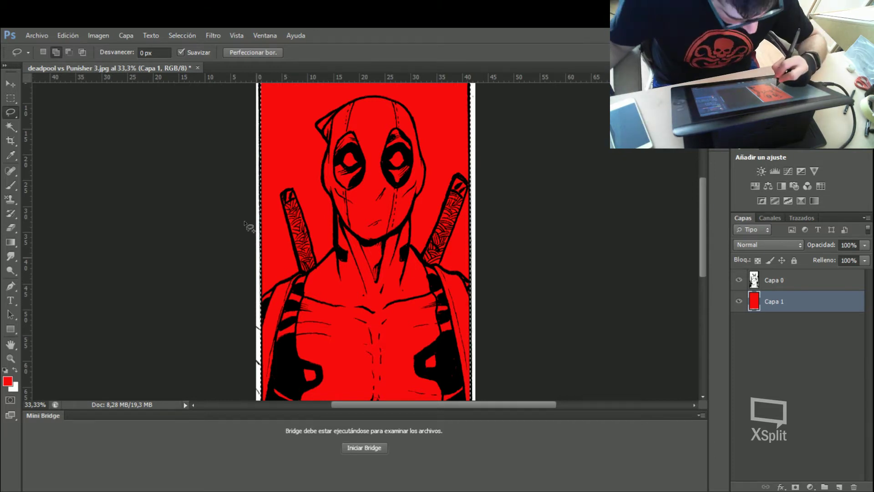
{"action": "left_click", "coordinate": [68, 52]}
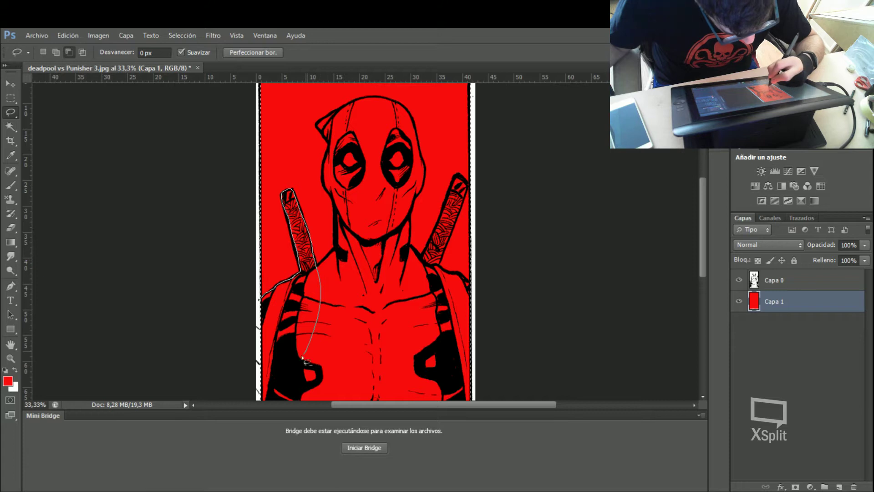
- Subtract the left sword, shoulder, face and neck from the selection
{"action": "left_click_drag", "start_coordinate": [277, 382], "coordinate": [258, 391]}
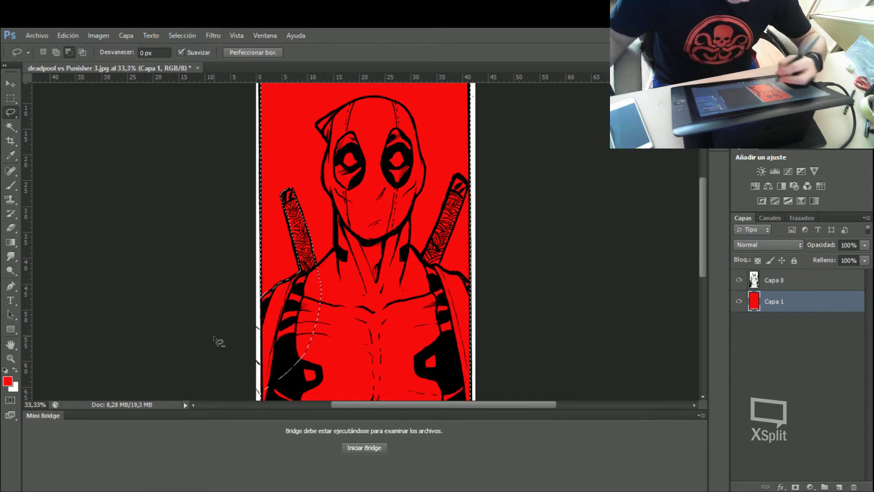
{"action": "key", "text": "ctrl+plus"}
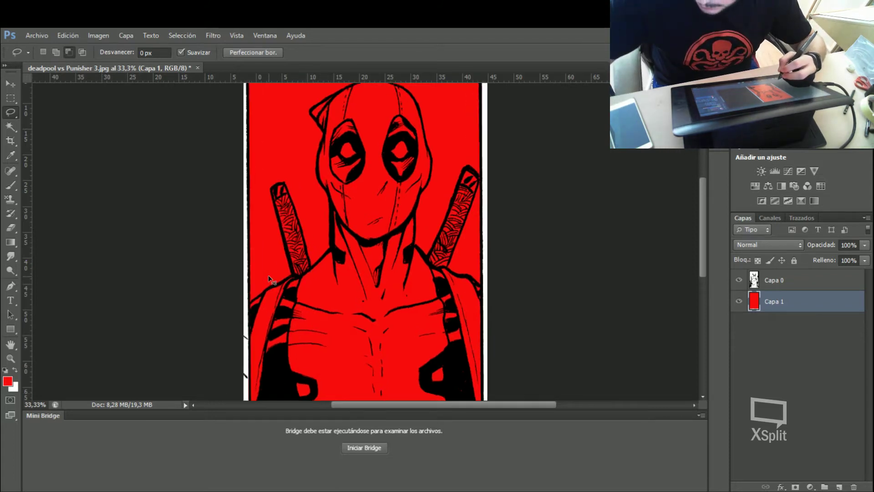
{"action": "key", "text": "ctrl+plus"}
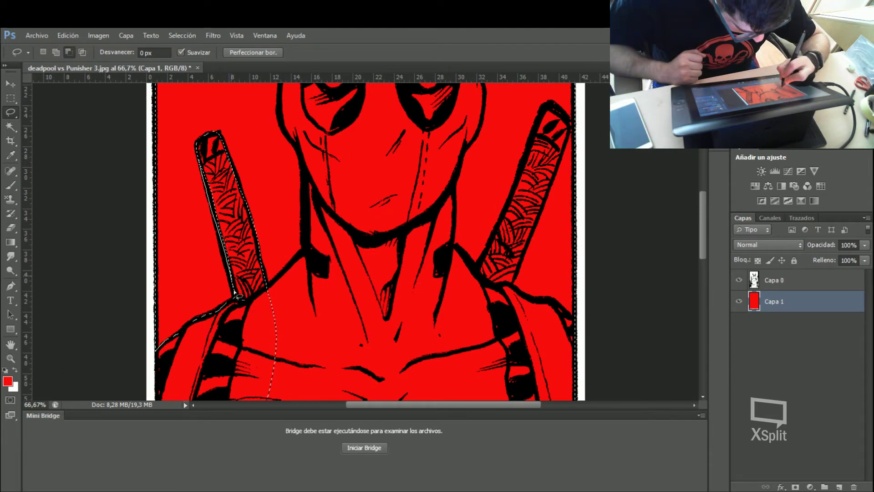
{"action": "left_click_drag", "start_coordinate": [240, 276], "coordinate": [268, 286]}
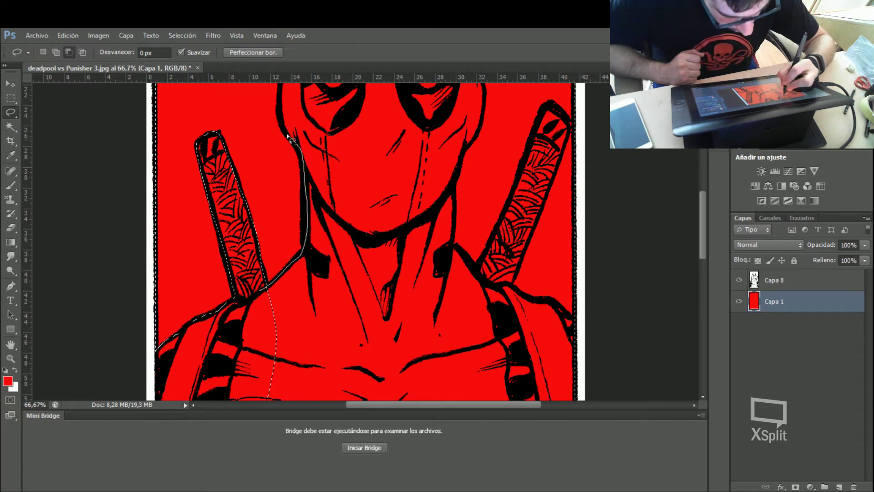
{"action": "left_click_drag", "start_coordinate": [346, 332], "coordinate": [273, 368]}
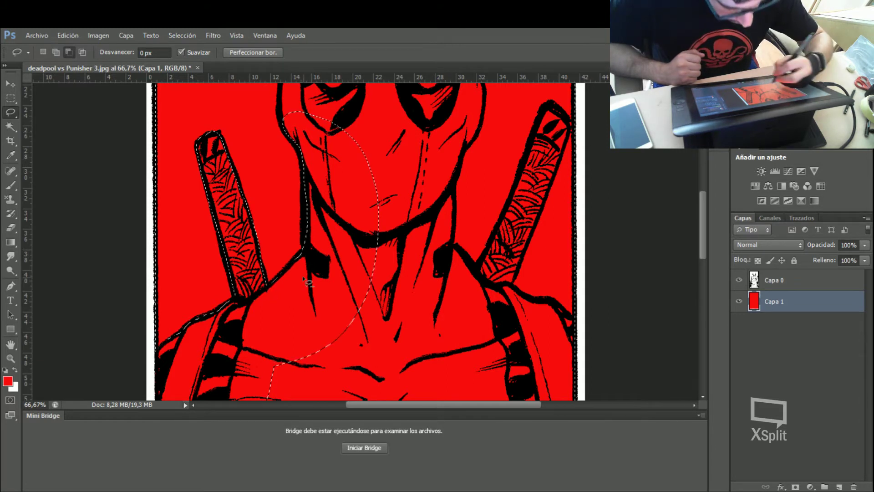
{"action": "left_click_drag", "start_coordinate": [703, 233], "coordinate": [704, 191]}
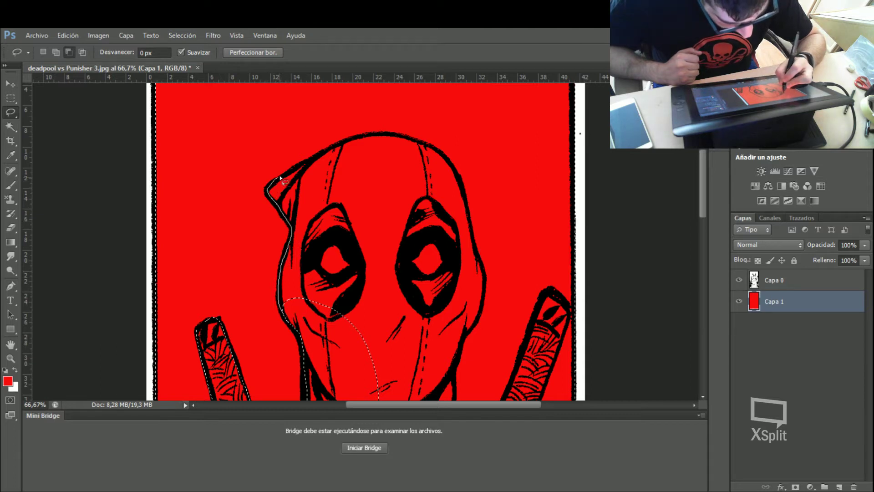
- Subtract the head's outline, neck and chest edge from the selection
{"action": "left_click_drag", "start_coordinate": [414, 252], "coordinate": [398, 413]}
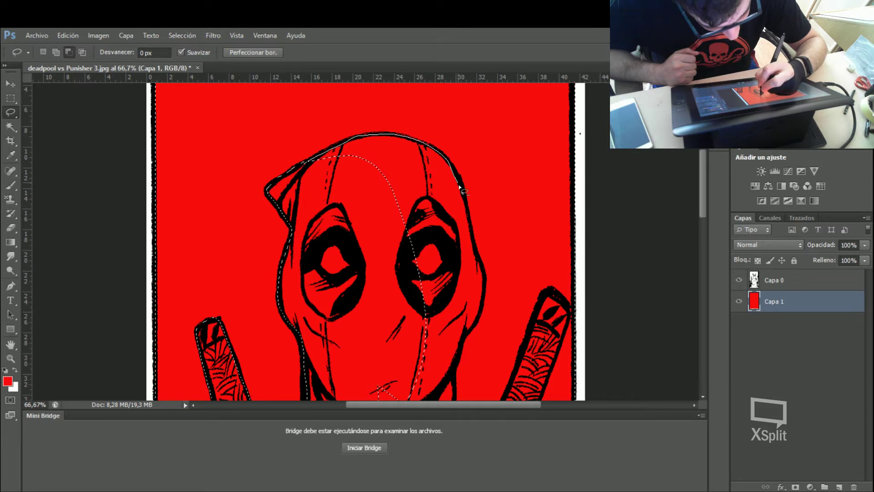
{"action": "left_click_drag", "start_coordinate": [441, 289], "coordinate": [424, 301]}
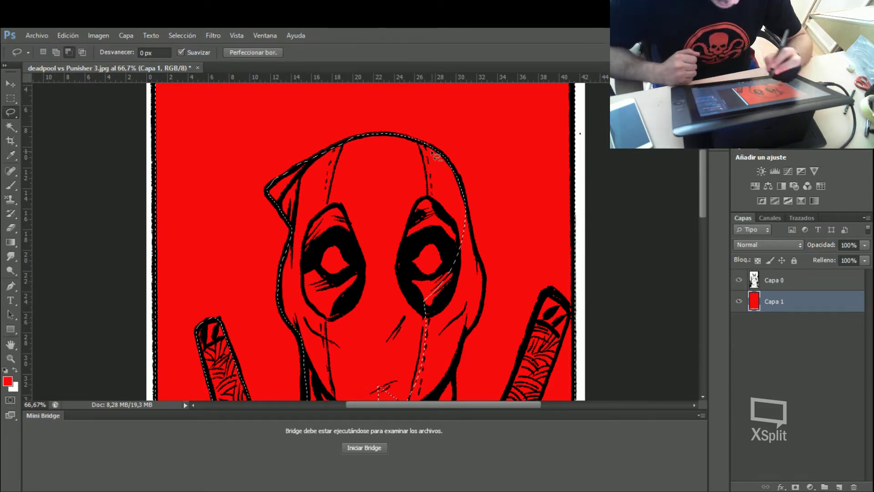
{"action": "left_click_drag", "start_coordinate": [701, 182], "coordinate": [701, 199]}
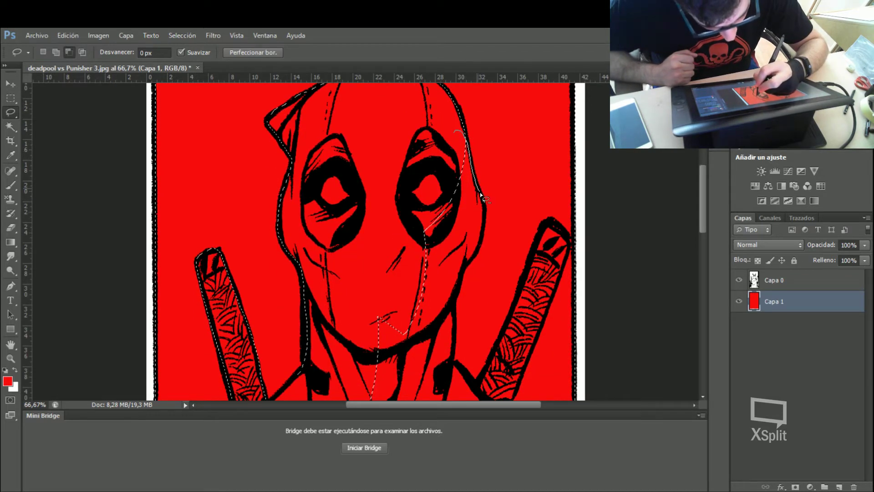
{"action": "left_click_drag", "start_coordinate": [484, 232], "coordinate": [472, 258]}
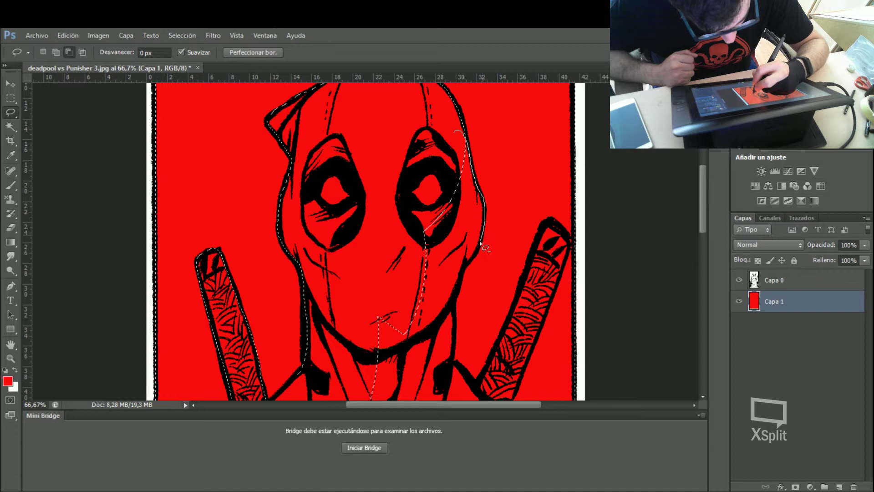
{"action": "left_click_drag", "start_coordinate": [415, 276], "coordinate": [424, 276]}
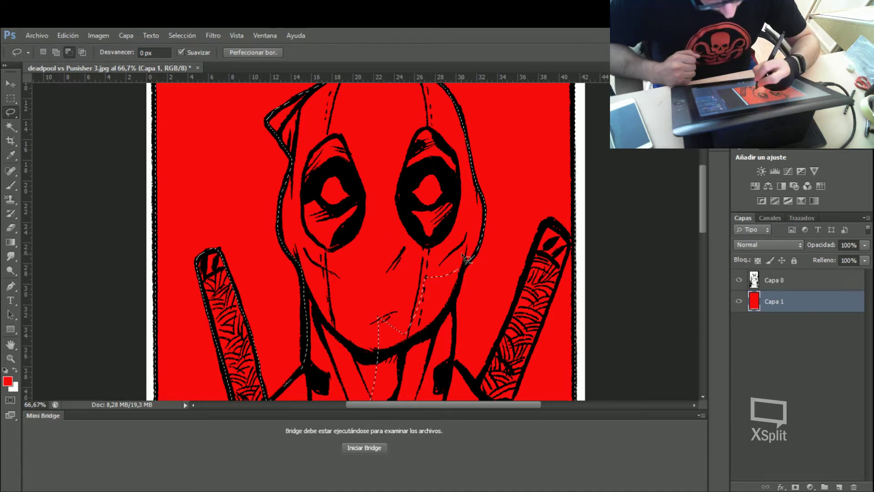
{"action": "left_click_drag", "start_coordinate": [392, 352], "coordinate": [378, 356]}
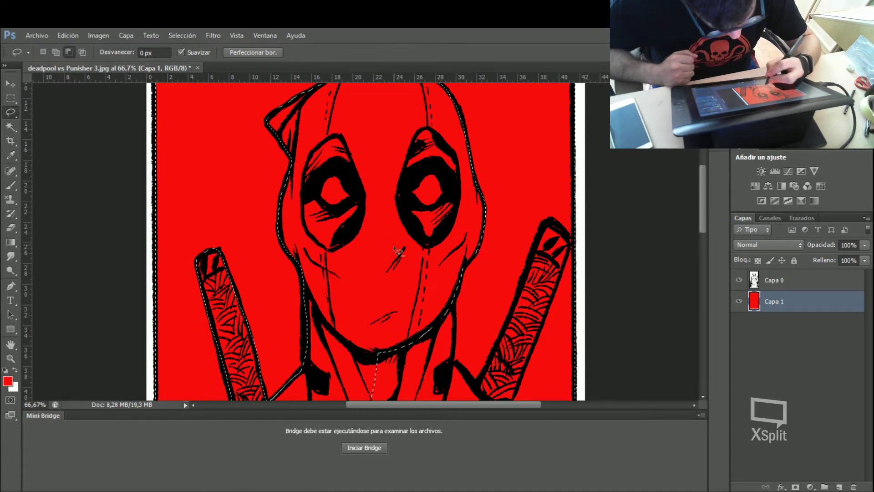
{"action": "left_click_drag", "start_coordinate": [701, 214], "coordinate": [700, 242]}
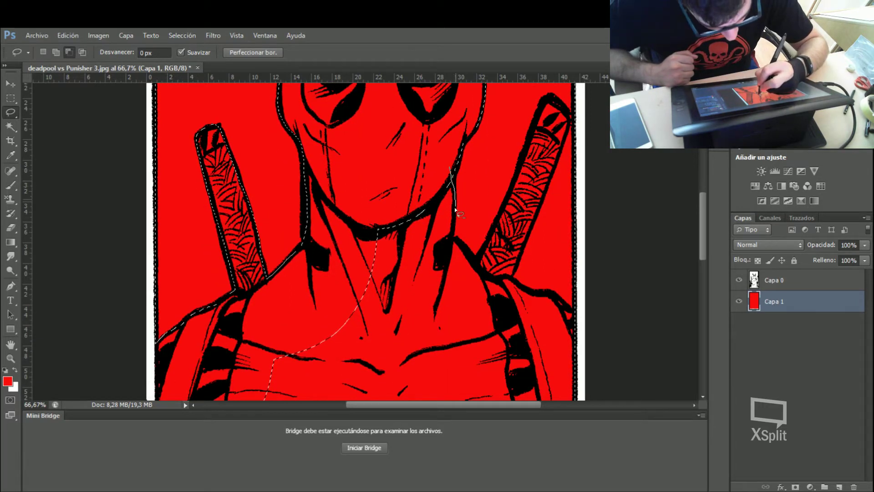
{"action": "left_click_drag", "start_coordinate": [370, 315], "coordinate": [354, 315]}
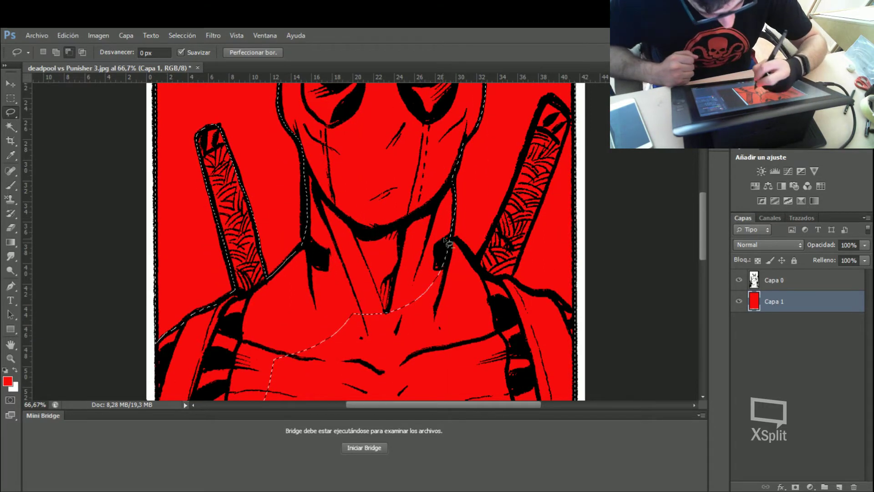
{"action": "left_click_drag", "start_coordinate": [494, 236], "coordinate": [377, 314]}
{"action": "left_click_drag", "start_coordinate": [475, 258], "coordinate": [501, 221]}
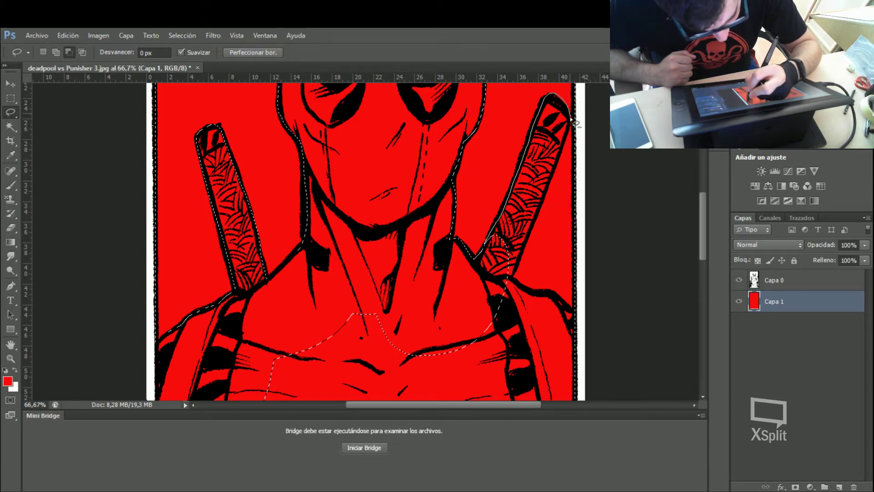
{"action": "left_click_drag", "start_coordinate": [571, 139], "coordinate": [572, 139]}
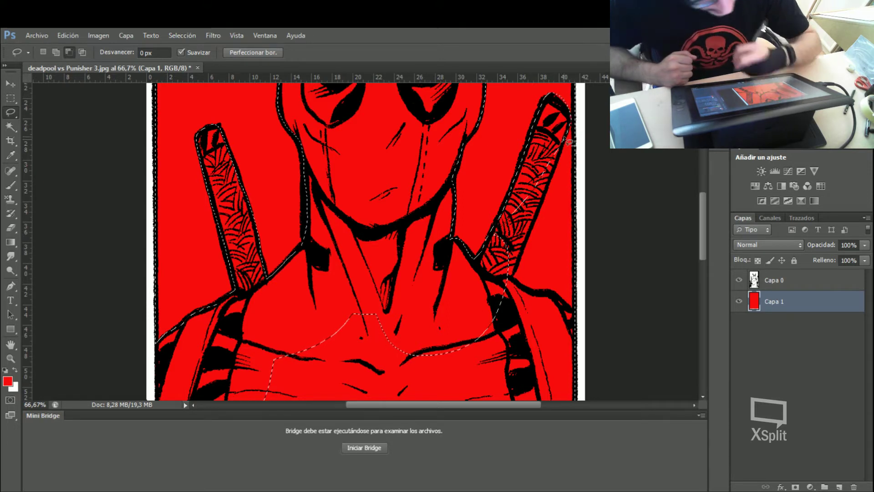
- Refine the selection around the right sword, adding its top and trimming along the chest
{"action": "left_click", "coordinate": [56, 52]}
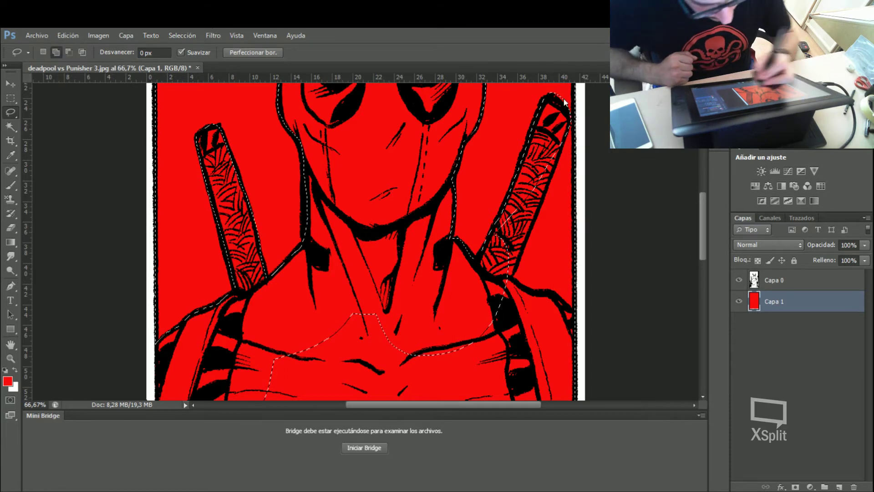
{"action": "mouse_move", "coordinate": [549, 88]}
{"action": "left_mouse_down"}
{"action": "mouse_move", "coordinate": [577, 108]}
{"action": "mouse_move", "coordinate": [551, 101]}
{"action": "left_mouse_up"}
{"action": "left_click", "coordinate": [68, 52]}
{"action": "left_click_drag", "start_coordinate": [554, 127], "coordinate": [566, 147]}
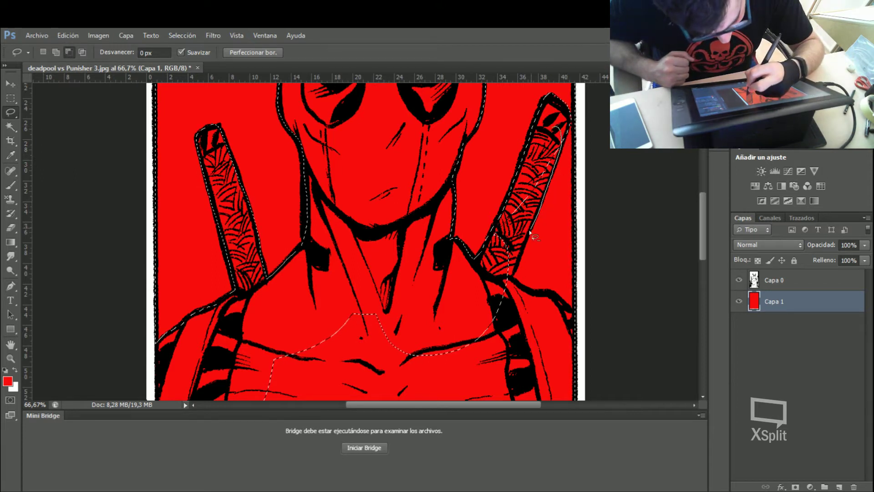
{"action": "left_click_drag", "start_coordinate": [514, 202], "coordinate": [517, 198]}
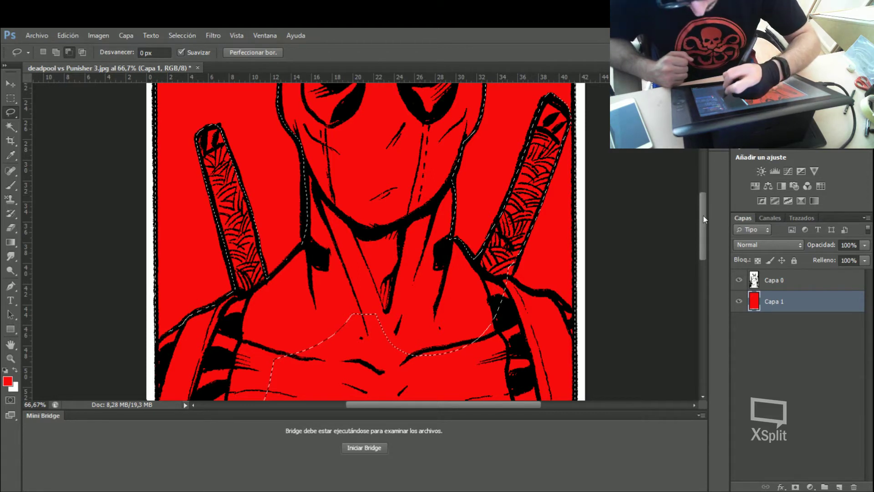
{"action": "left_click_drag", "start_coordinate": [703, 221], "coordinate": [705, 248]}
{"action": "left_click_drag", "start_coordinate": [495, 157], "coordinate": [511, 155]}
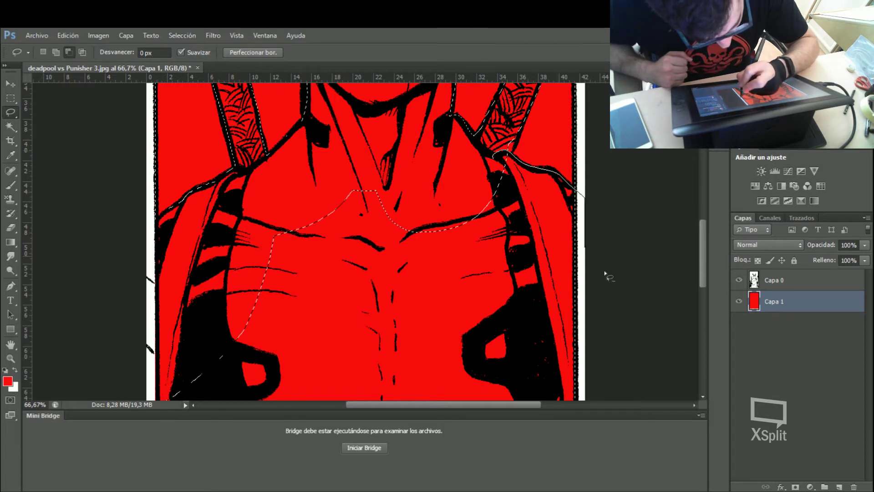
{"action": "left_click_drag", "start_coordinate": [606, 272], "coordinate": [510, 130]}
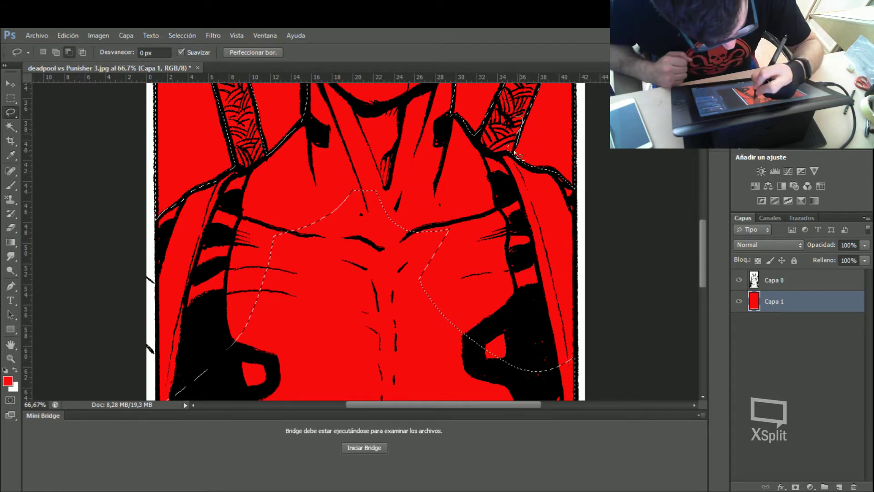
- Subtract the chest and lower torso curve from the selection
{"action": "scroll", "coordinate": [165, 287], "scroll_direction": "down", "scroll_amount": 5}
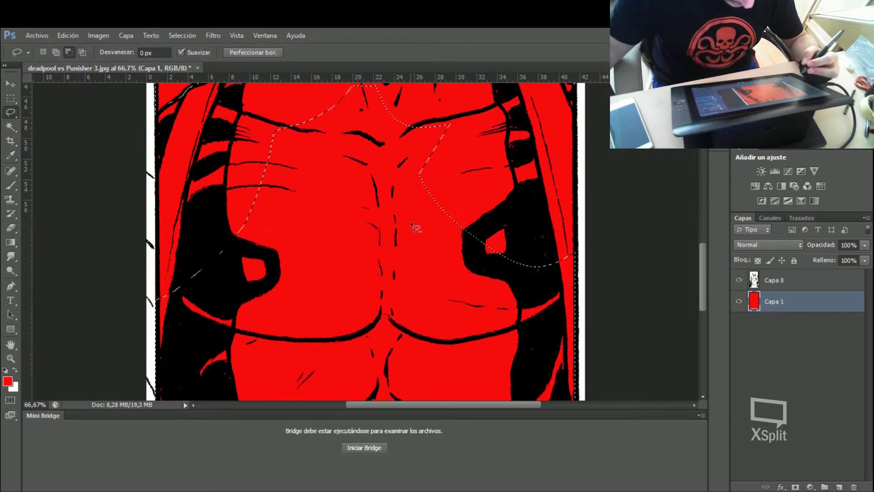
{"action": "left_click_drag", "start_coordinate": [165, 287], "coordinate": [241, 144]}
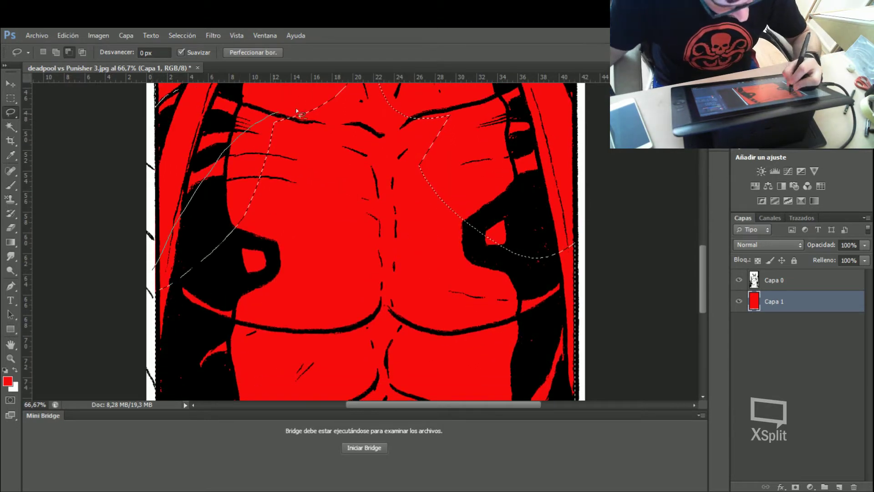
{"action": "left_click_drag", "start_coordinate": [298, 112], "coordinate": [112, 314]}
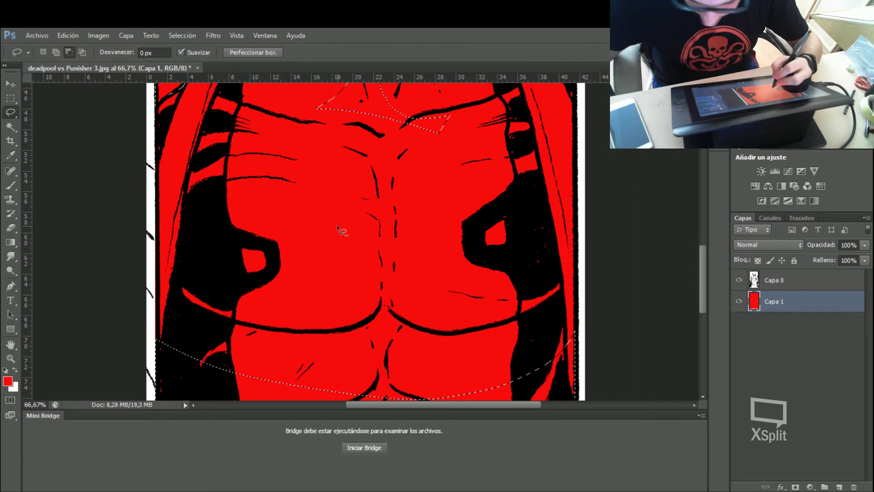
{"action": "scroll", "coordinate": [337, 227], "scroll_direction": "up", "scroll_amount": 5}
{"action": "key", "text": "ctrl+minus"}
{"action": "key", "text": "ctrl+minus"}
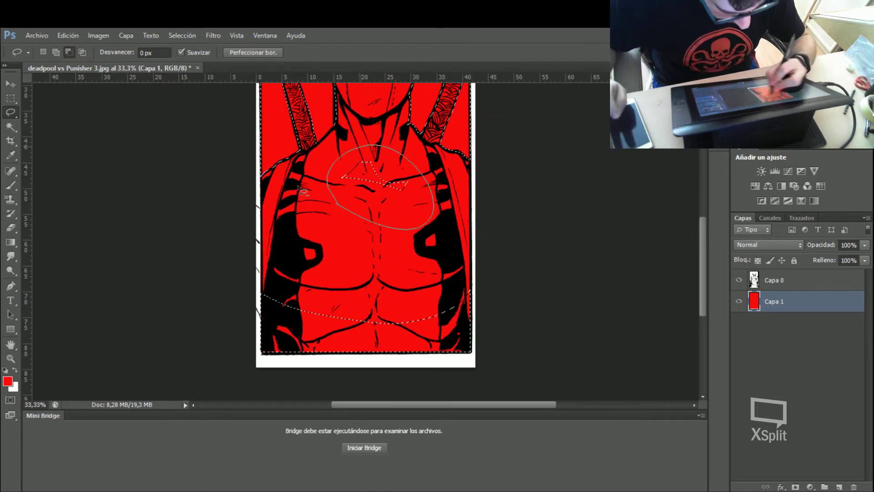
{"action": "left_click_drag", "start_coordinate": [300, 189], "coordinate": [303, 190]}
{"action": "left_click_drag", "start_coordinate": [259, 291], "coordinate": [474, 351]}
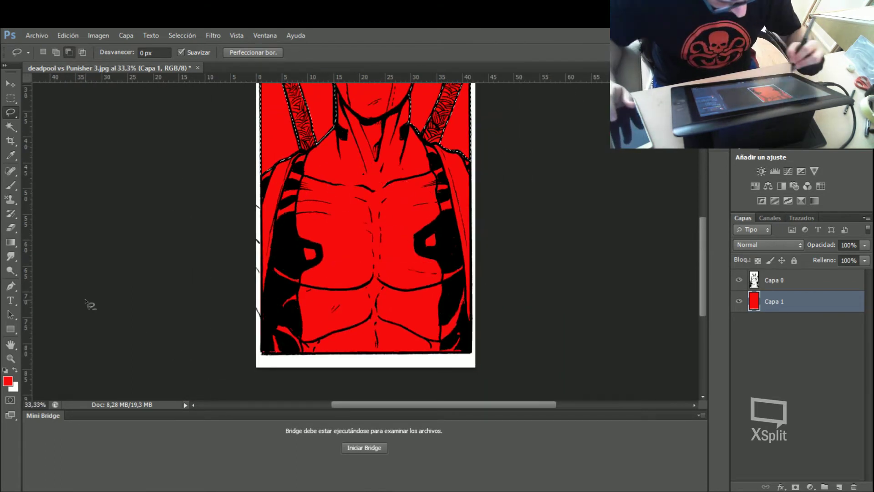
{"action": "left_click_drag", "start_coordinate": [703, 264], "coordinate": [701, 198]}
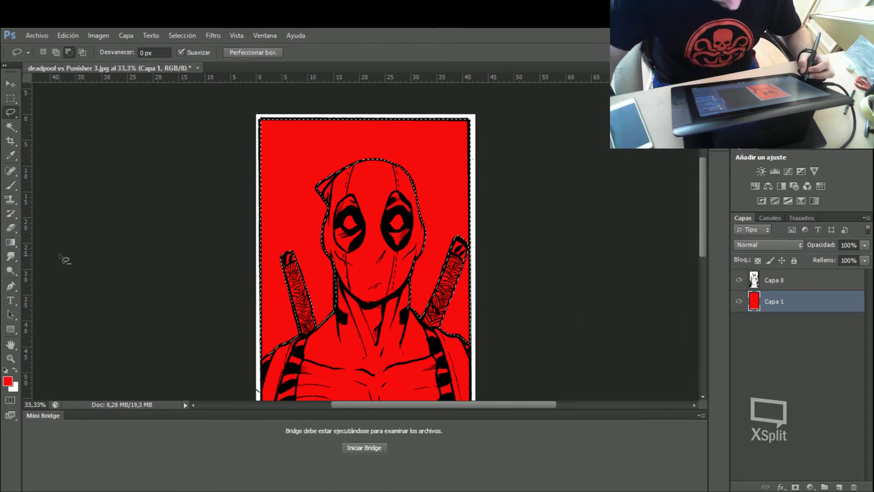
- Clear the red around Deadpool to white, add Capa 2 below the red layer, and deselect
{"action": "key", "text": "Delete"}
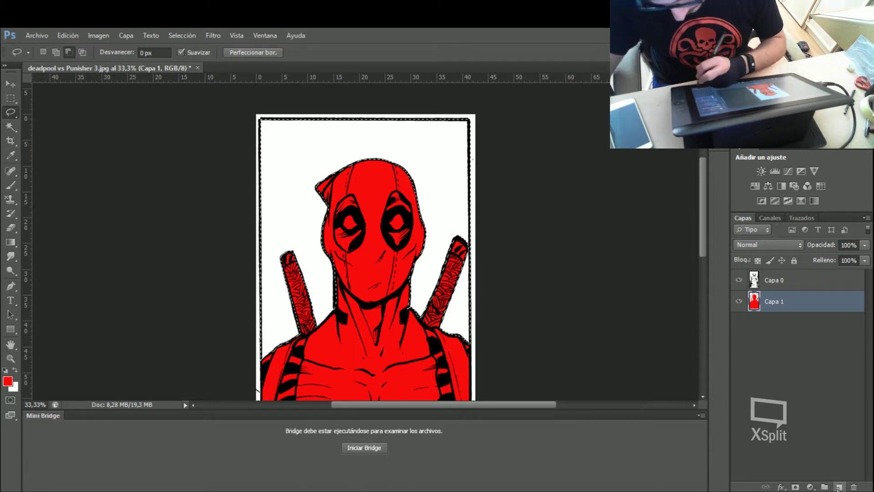
{"action": "left_click", "coordinate": [839, 487]}
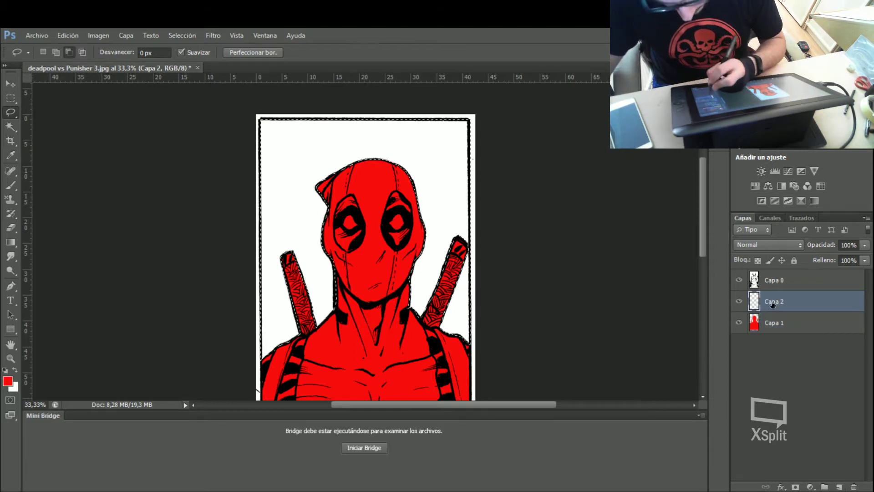
{"action": "left_click_drag", "start_coordinate": [774, 301], "coordinate": [779, 343]}
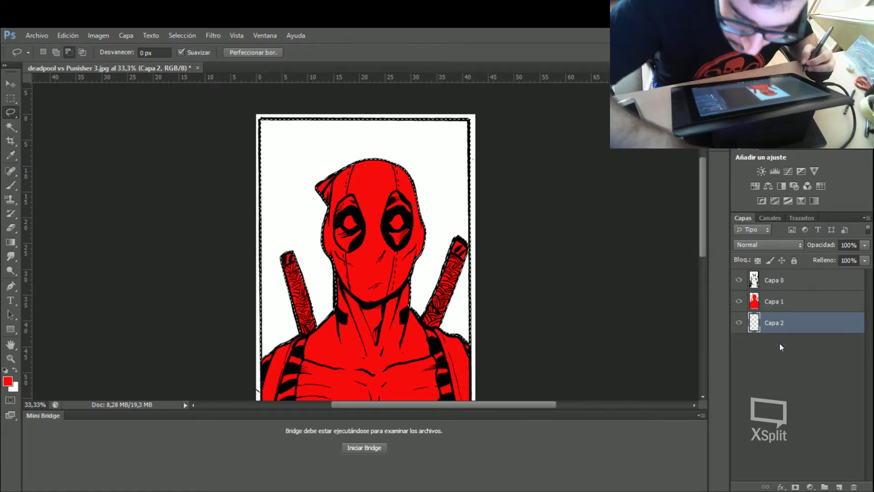
{"action": "key", "text": "ctrl+d"}
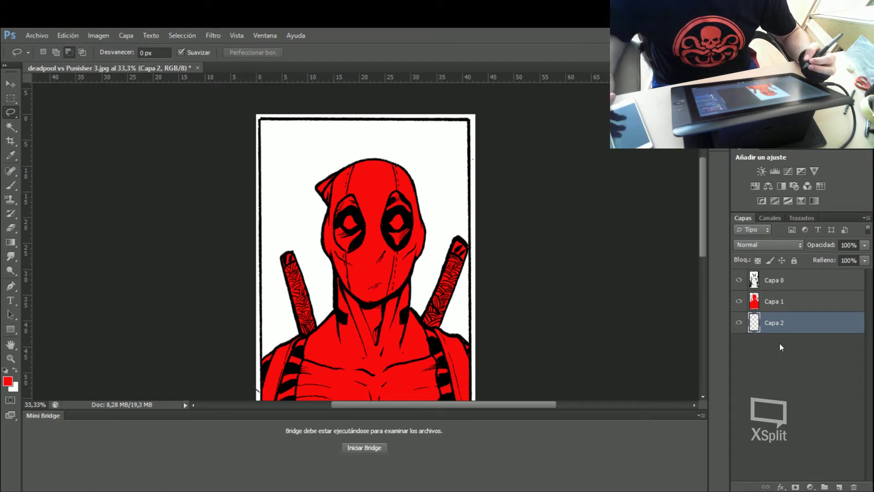
- Draw a test rectangular selection from the panel corner to the chest, then cancel it
{"action": "scroll", "coordinate": [704, 213], "scroll_direction": "down", "scroll_amount": 3}
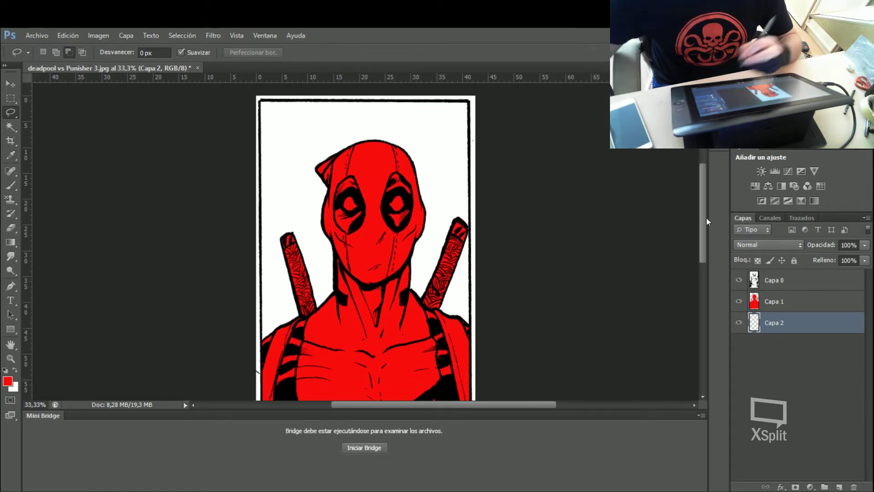
{"action": "key", "text": "ctrl+minus"}
{"action": "key", "text": "ctrl+minus"}
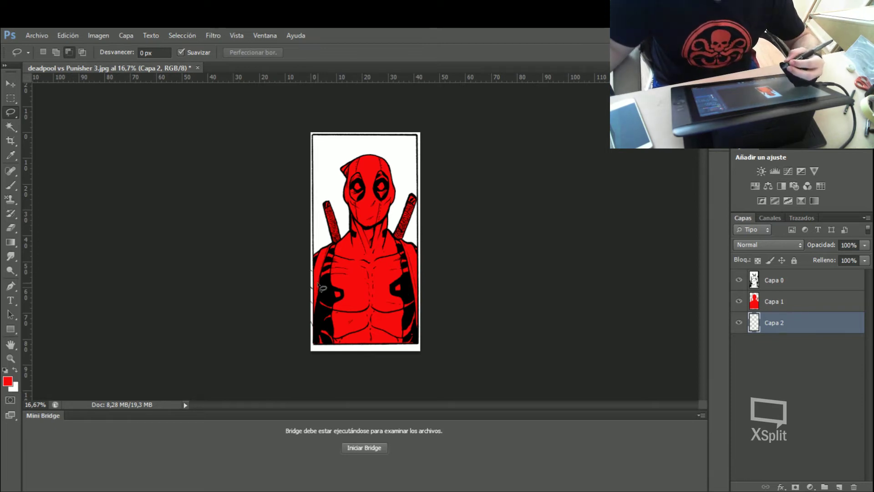
{"action": "key", "text": "ctrl+plus"}
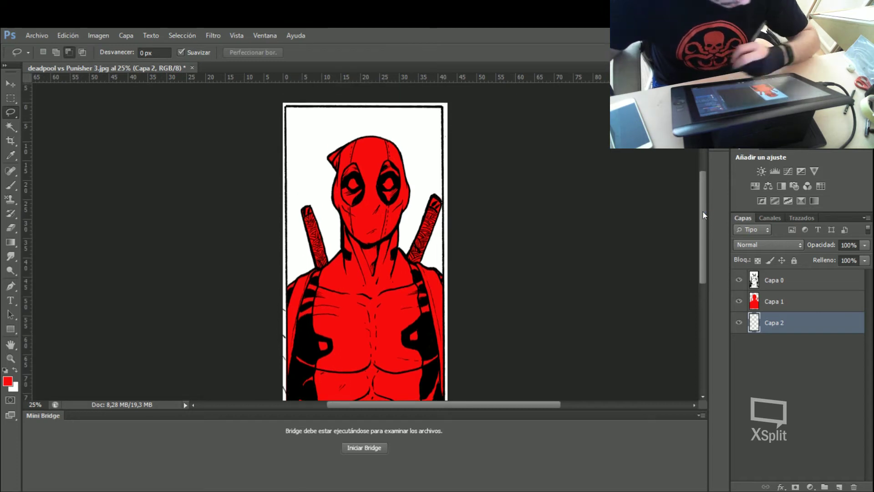
{"action": "key", "text": "m"}
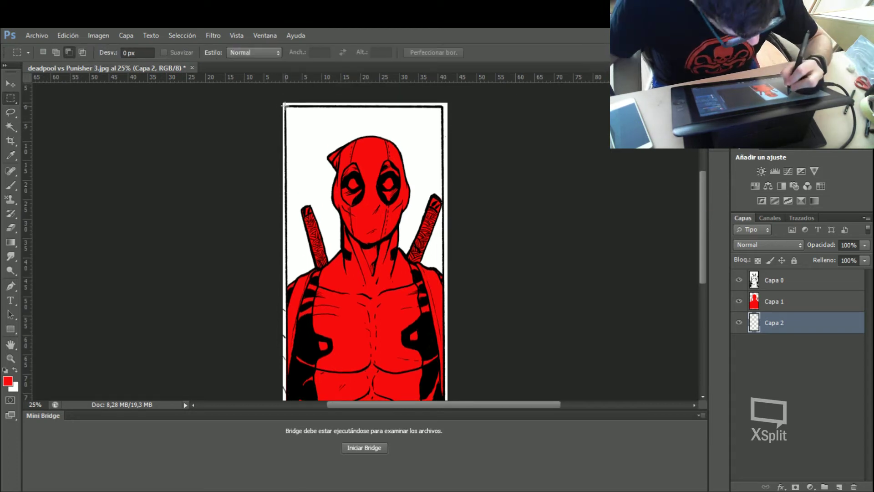
{"action": "left_click_drag", "start_coordinate": [286, 106], "coordinate": [372, 305]}
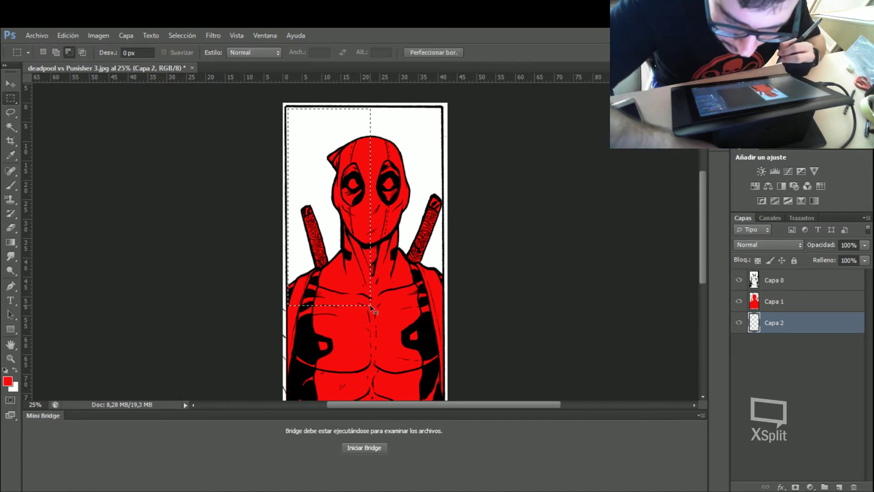
{"action": "left_click", "coordinate": [371, 307]}
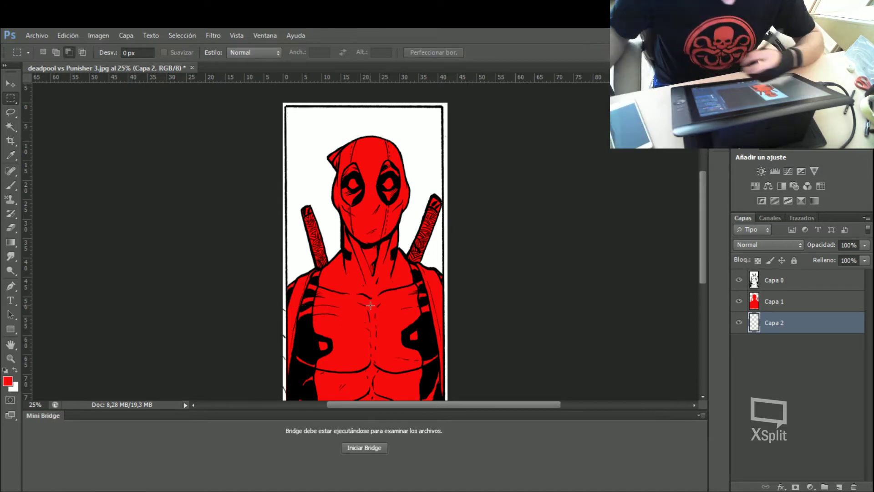
{"action": "left_click_drag", "start_coordinate": [704, 227], "coordinate": [704, 238]}
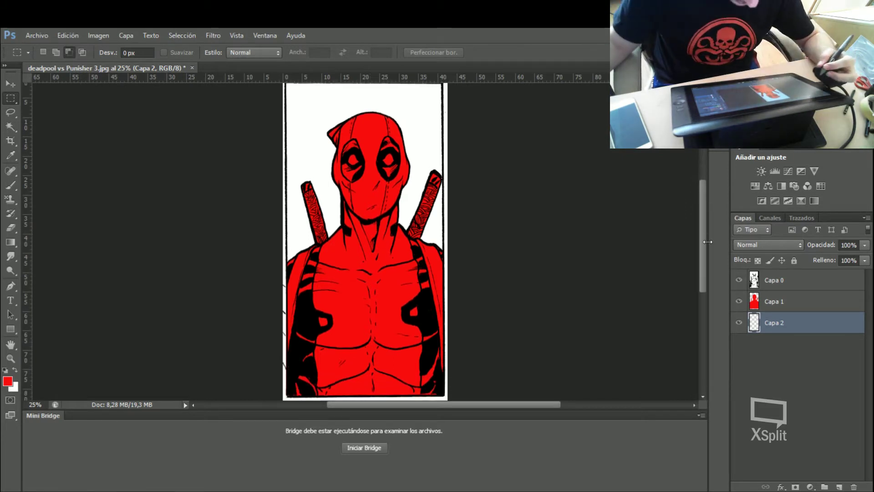
{"action": "key", "text": "ctrl+minus"}
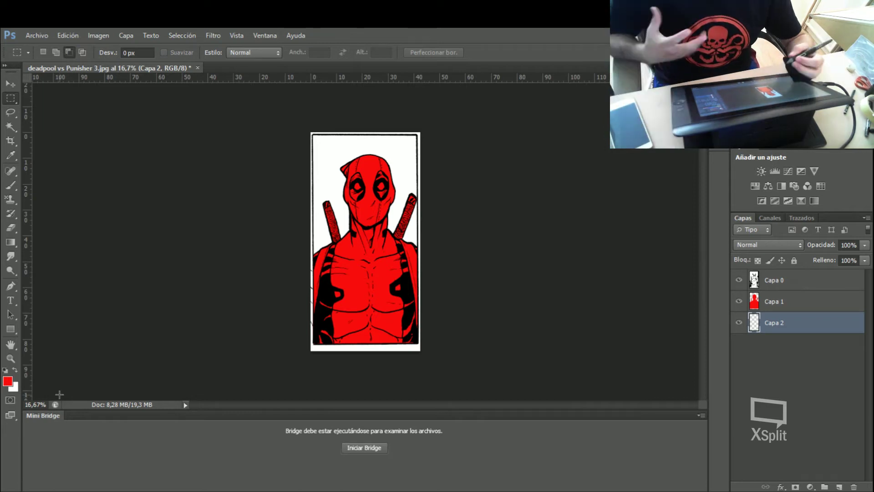
- Try a blue foreground colour, then cancel the colour picker without applying it
{"action": "left_click", "coordinate": [8, 382]}
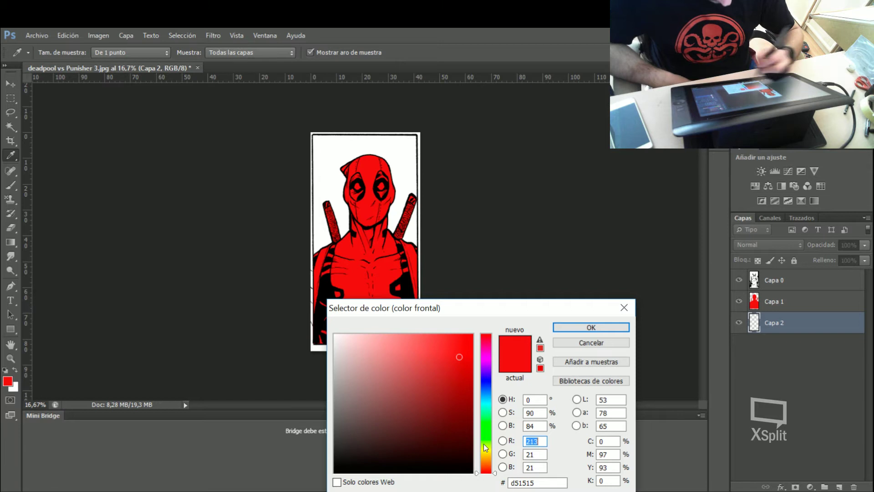
{"action": "left_click", "coordinate": [485, 391]}
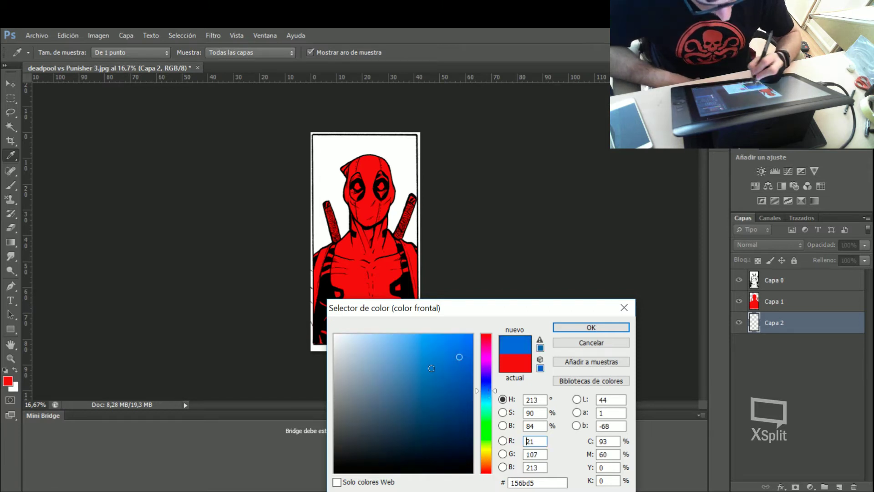
{"action": "left_click", "coordinate": [428, 355]}
{"action": "left_click_drag", "start_coordinate": [427, 355], "coordinate": [421, 353]}
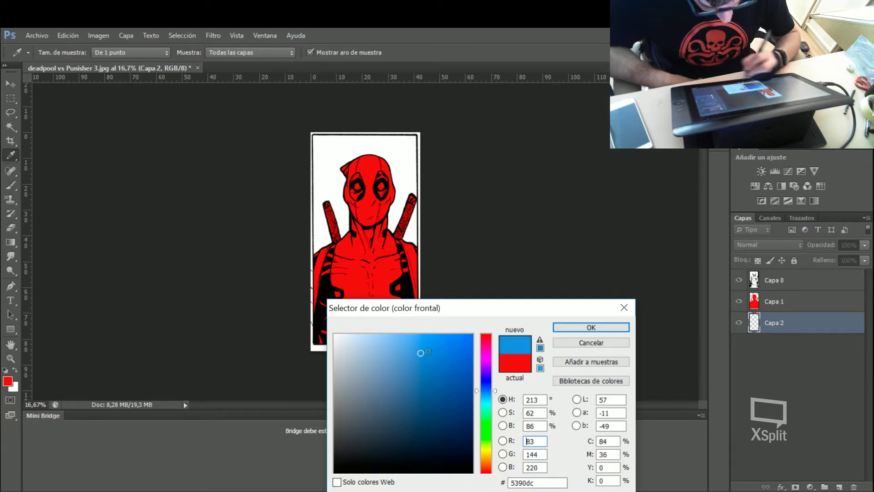
{"action": "left_click", "coordinate": [623, 307]}
{"action": "key", "text": "m"}
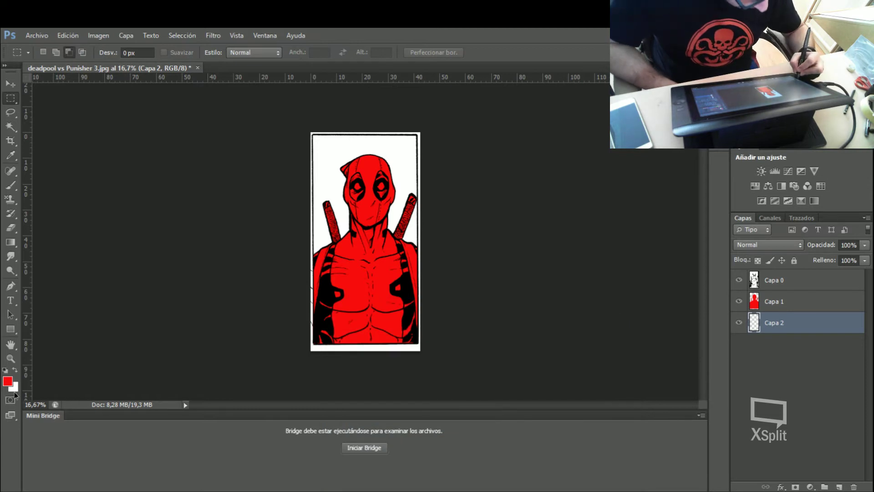
- Set the background colour to pale light blue ccdfed
{"action": "left_click", "coordinate": [14, 389]}
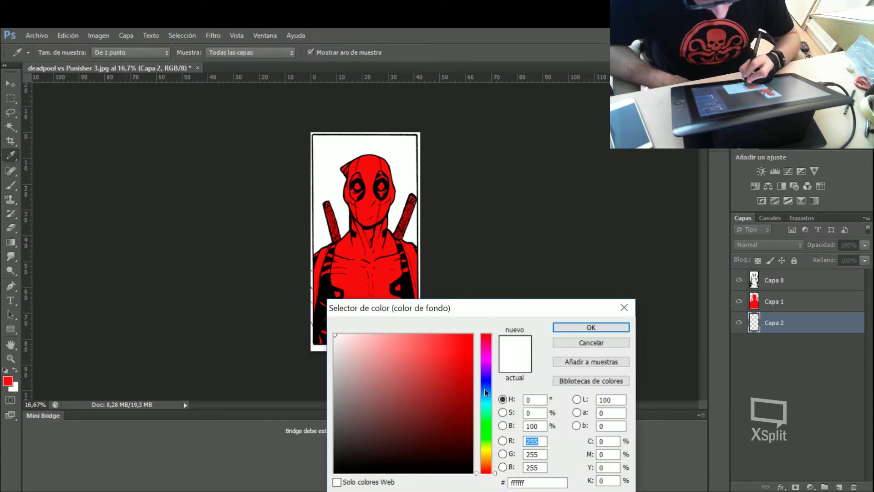
{"action": "left_click", "coordinate": [485, 386]}
{"action": "left_click", "coordinate": [354, 343]}
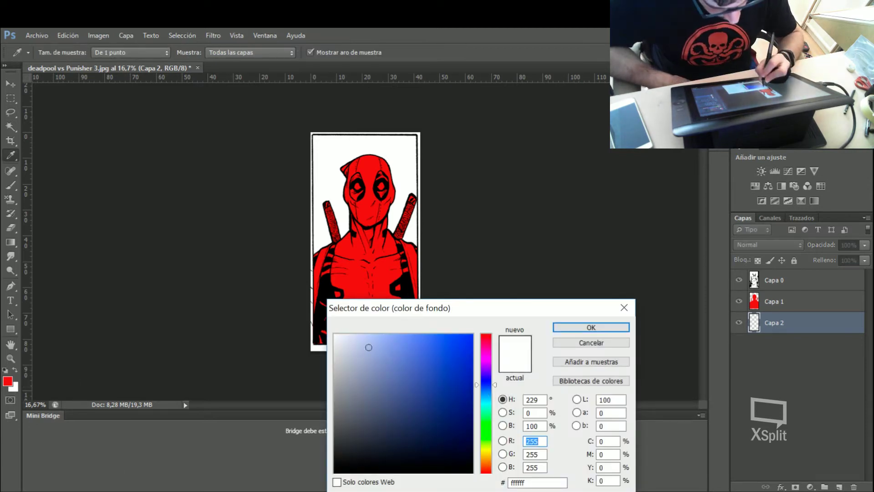
{"action": "left_click", "coordinate": [485, 394]}
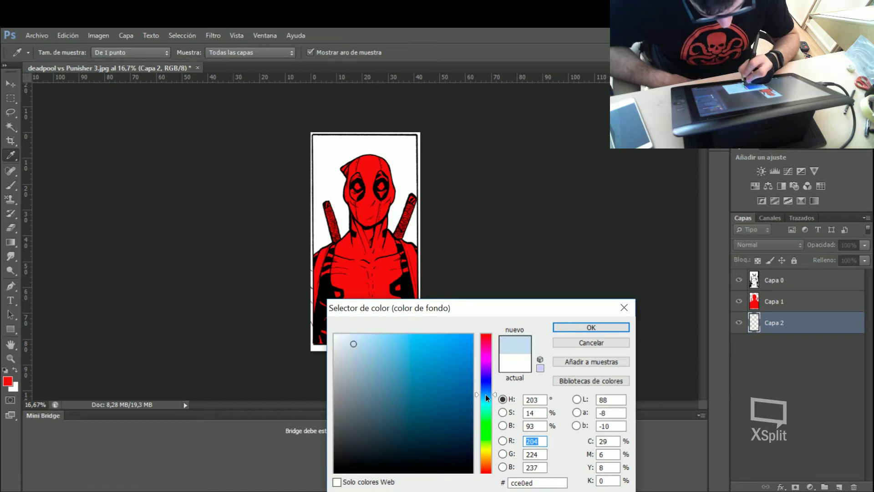
{"action": "left_click", "coordinate": [573, 326]}
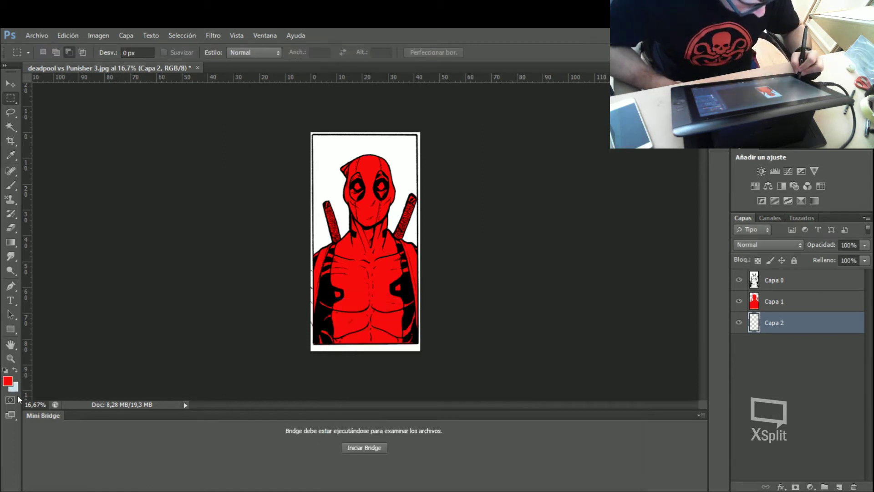
- Set the foreground colour to bright blue 3a82ef
{"action": "left_click", "coordinate": [7, 381]}
{"action": "left_click", "coordinate": [485, 395]}
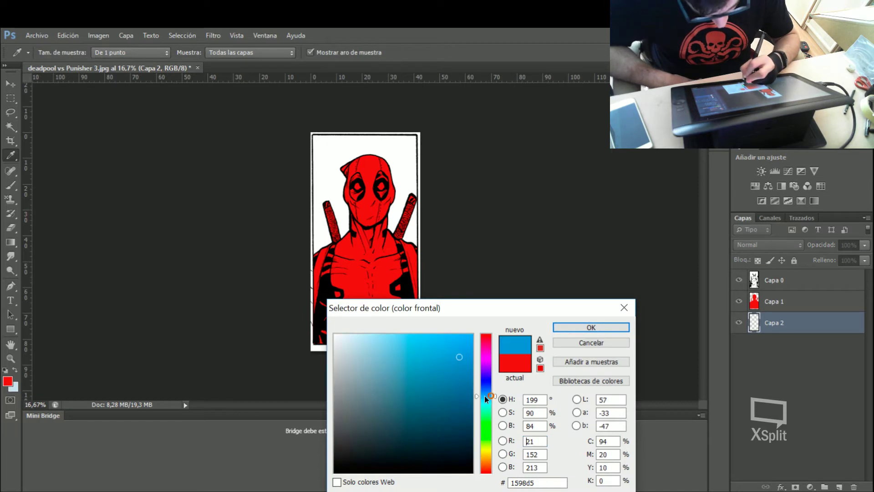
{"action": "left_click_drag", "start_coordinate": [484, 395], "coordinate": [484, 389]}
{"action": "left_click", "coordinate": [424, 341]}
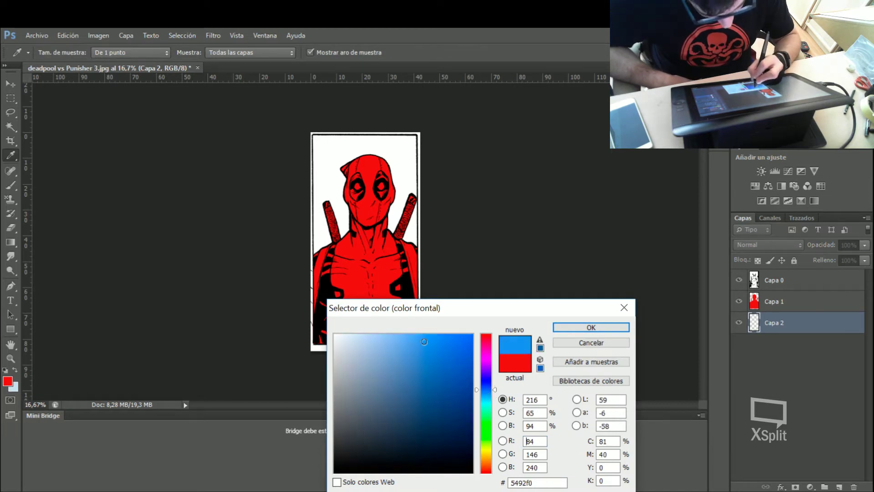
{"action": "left_click", "coordinate": [439, 343]}
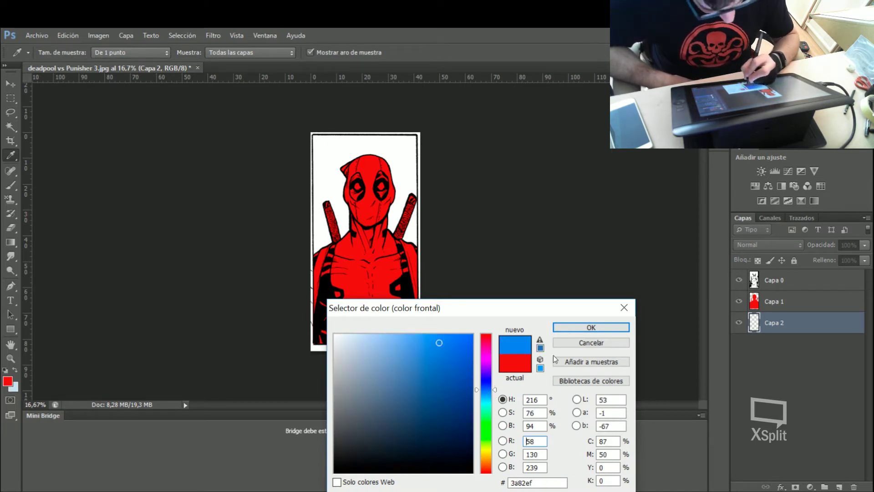
{"action": "left_click", "coordinate": [572, 327]}
{"action": "key", "text": "m"}
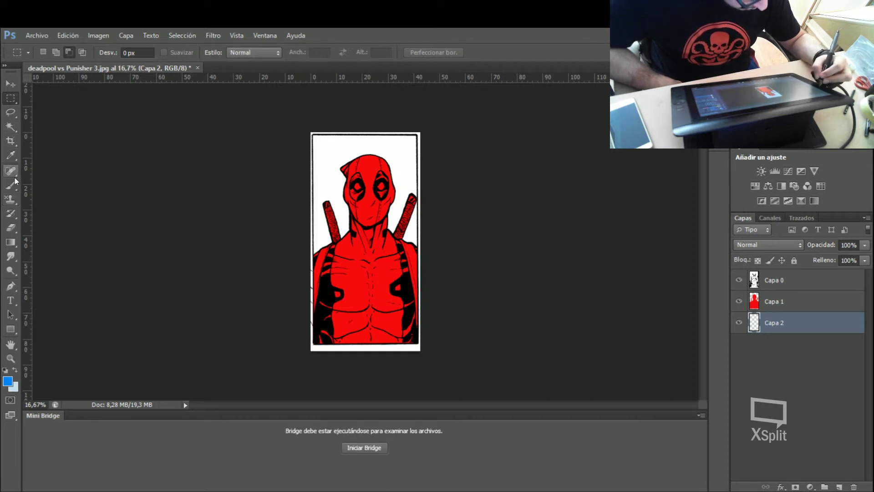
- Choose the Gradient tool and try blue-to-white gradients on Capa 2, undoing them
{"action": "left_click", "coordinate": [10, 242]}
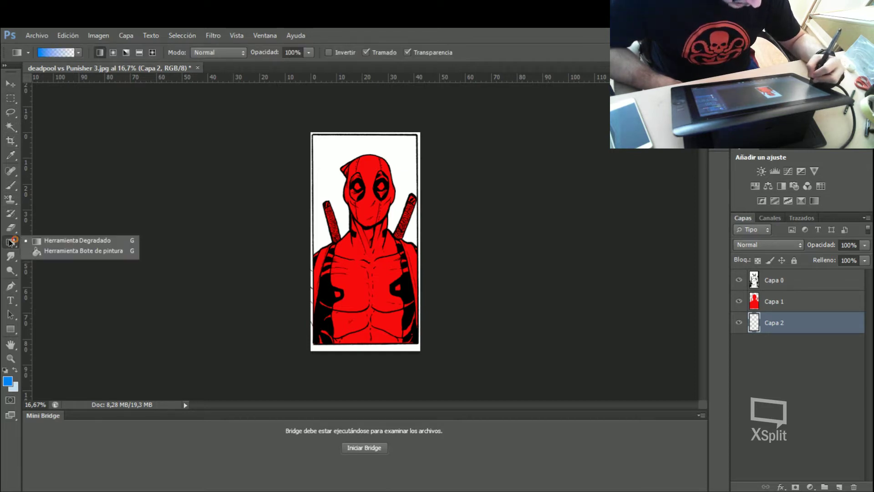
{"action": "left_click", "coordinate": [45, 241]}
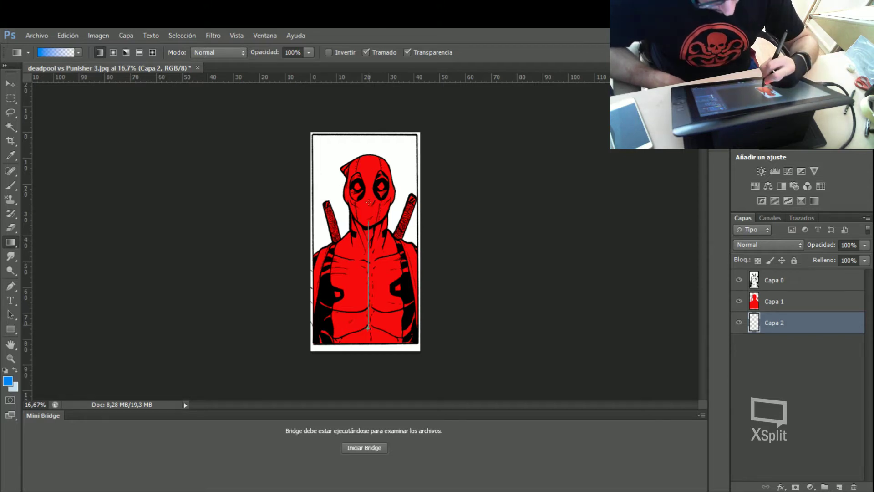
{"action": "left_click_drag", "start_coordinate": [368, 202], "coordinate": [375, 171]}
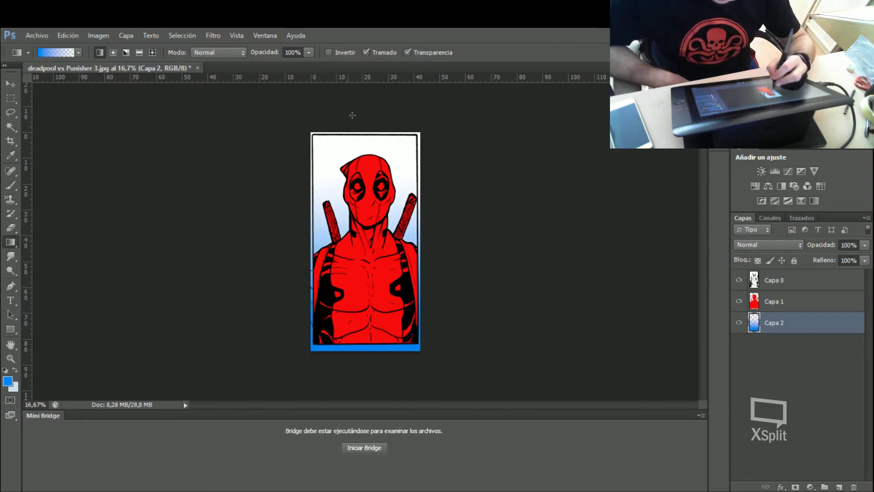
{"action": "left_click_drag", "start_coordinate": [358, 104], "coordinate": [374, 399]}
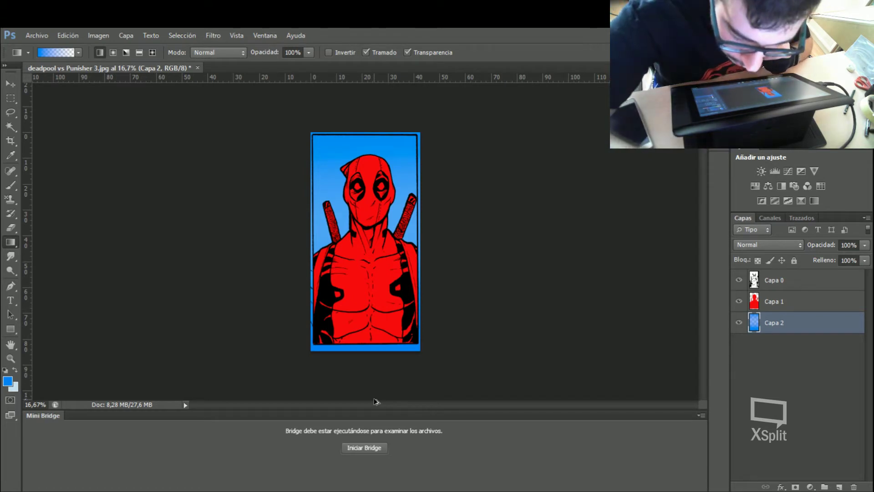
{"action": "key", "text": "ctrl+z"}
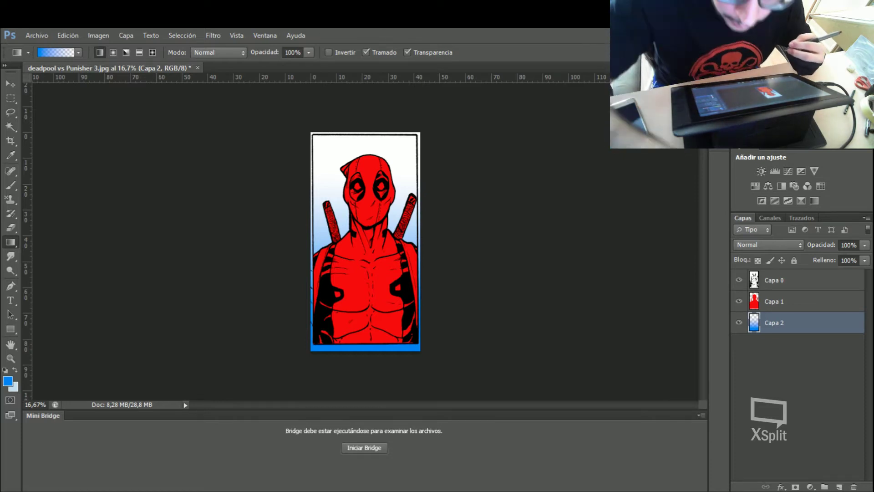
{"action": "key", "text": "ctrl+z"}
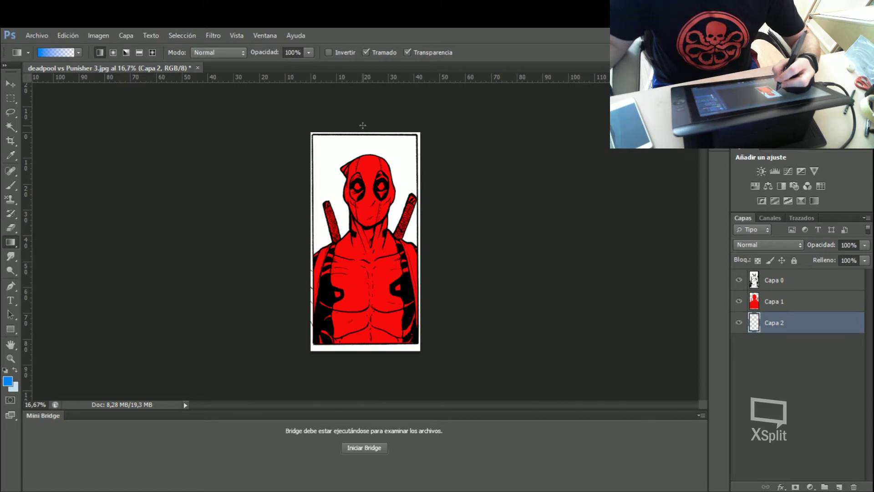
{"action": "key", "text": "ctrl+minus"}
{"action": "key", "text": "ctrl+minus"}
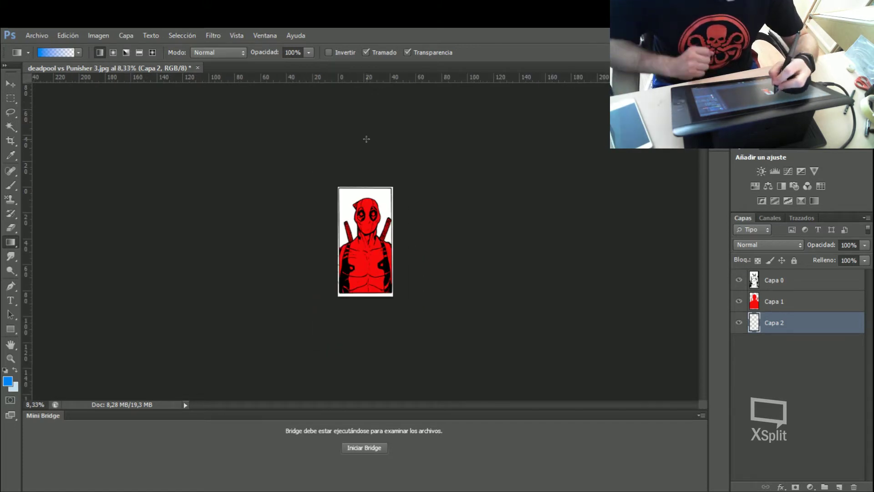
- Drag a longer blue-to-pale gradient down the panel background, then select Capa 1
{"action": "left_click_drag", "start_coordinate": [371, 230], "coordinate": [370, 333]}
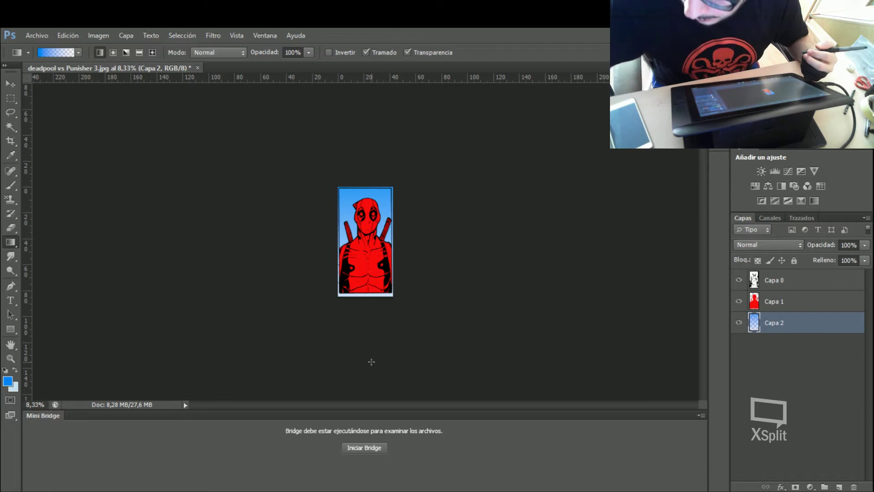
{"action": "key", "text": "ctrl+plus"}
{"action": "key", "text": "ctrl+plus"}
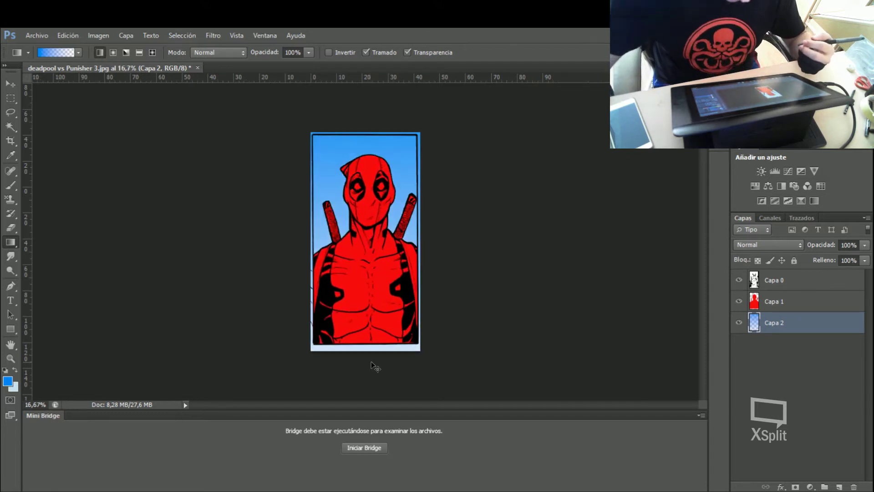
{"action": "key", "text": "ctrl+plus"}
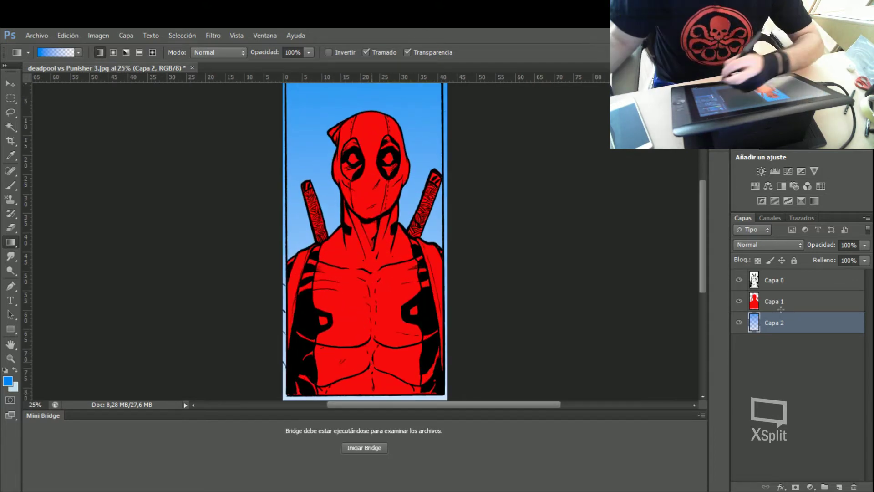
{"action": "left_click", "coordinate": [775, 308]}
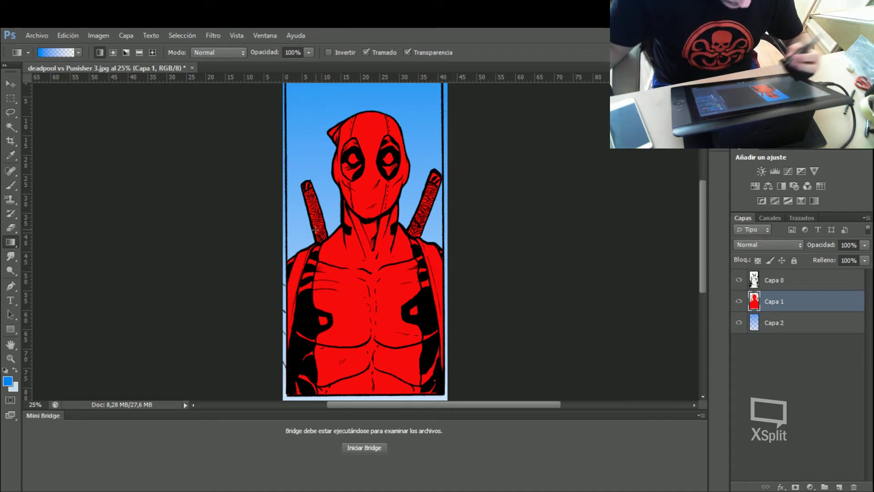
{"action": "key", "text": "ctrl+plus"}
{"action": "key", "text": "ctrl+plus"}
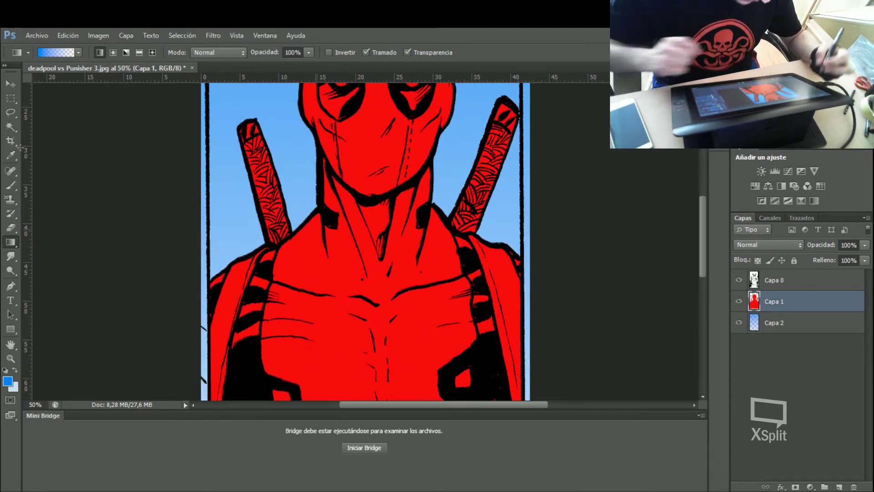
{"action": "left_click", "coordinate": [16, 119]}
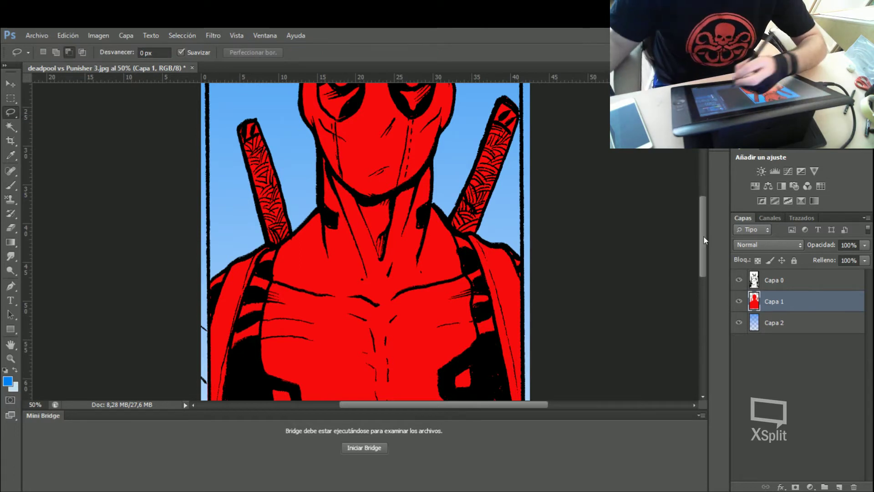
- Zoom in on the head and lasso around the mask's left eye in add mode
{"action": "left_click_drag", "start_coordinate": [702, 223], "coordinate": [702, 205]}
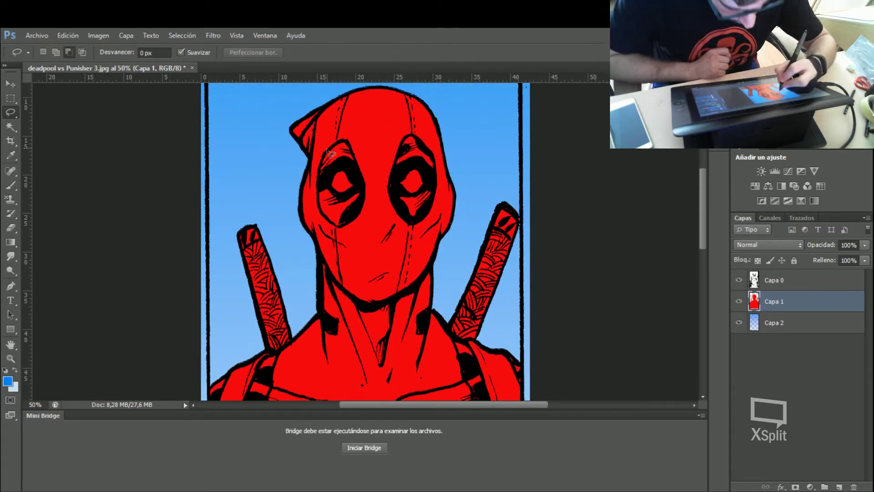
{"action": "key", "text": "ctrl+plus"}
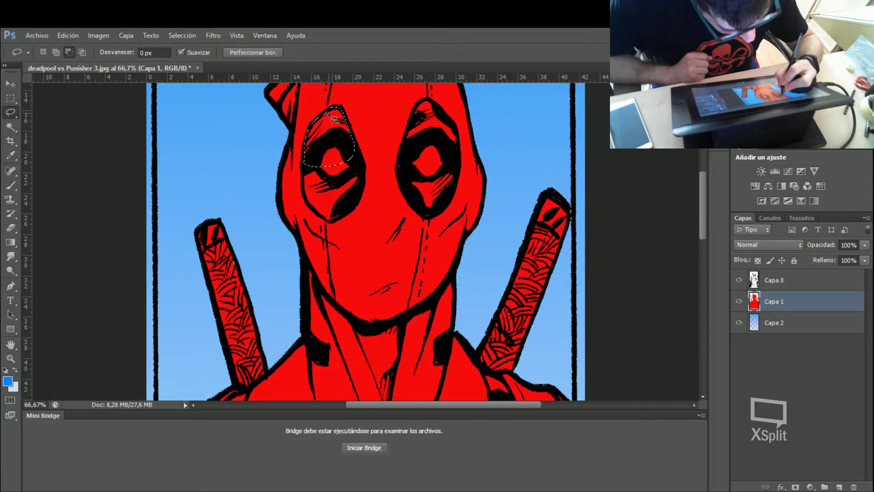
{"action": "key", "text": "shift"}
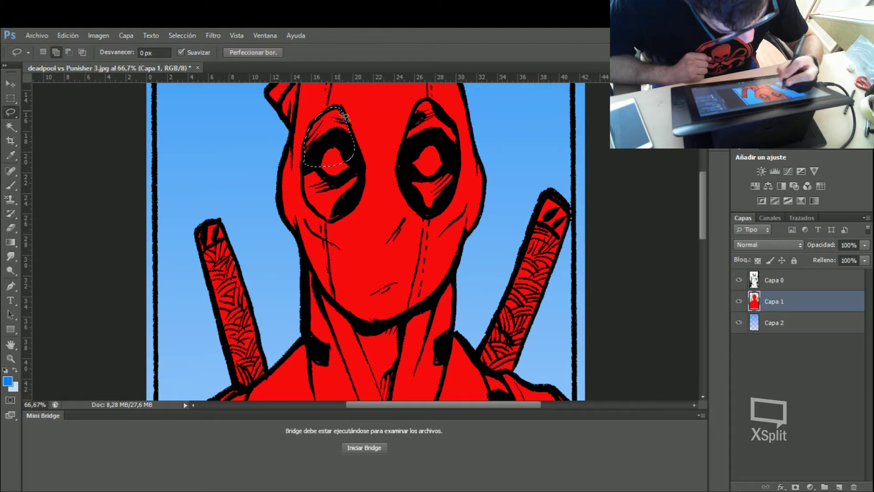
{"action": "left_click_drag", "start_coordinate": [345, 117], "coordinate": [364, 169]}
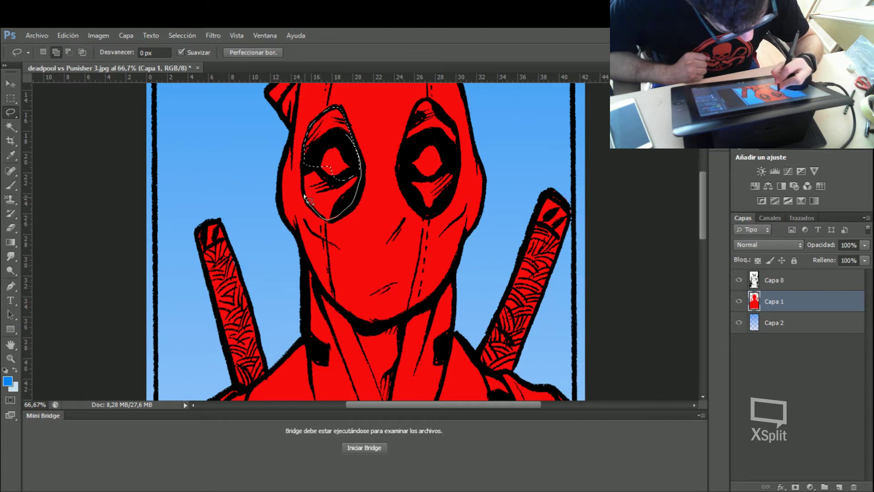
{"action": "left_click_drag", "start_coordinate": [304, 180], "coordinate": [316, 152]}
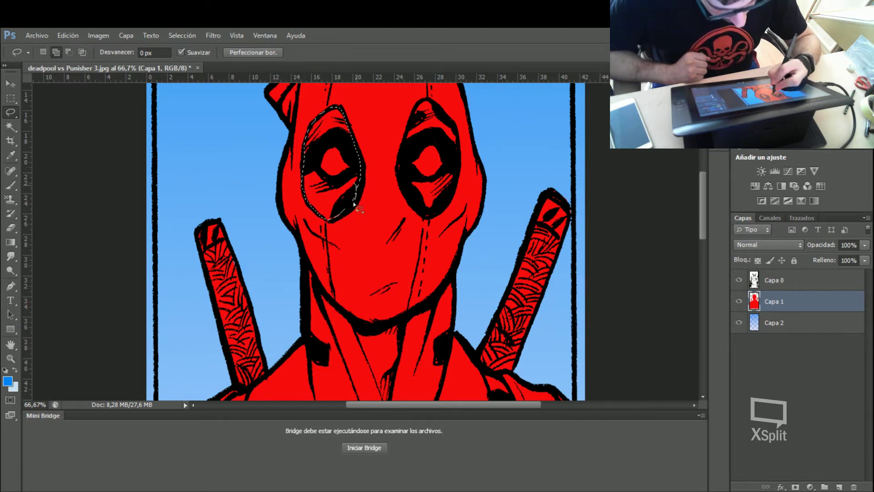
{"action": "left_click_drag", "start_coordinate": [329, 222], "coordinate": [327, 221]}
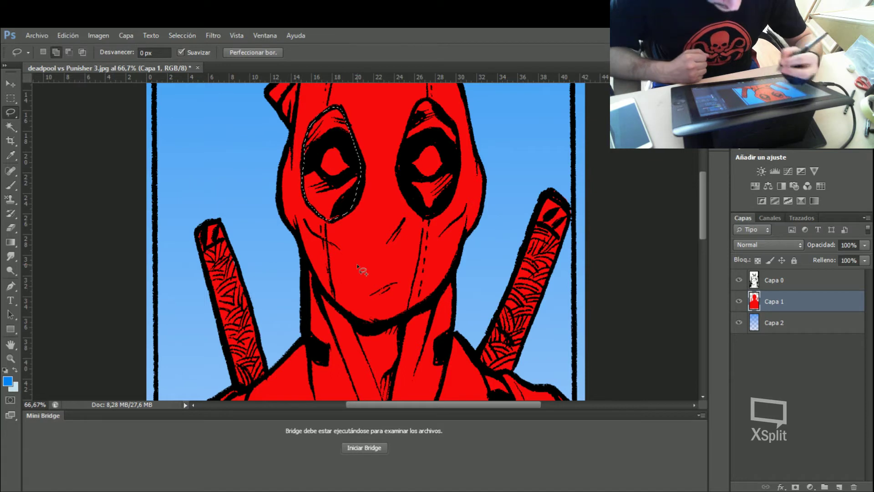
{"action": "left_click_drag", "start_coordinate": [353, 157], "coordinate": [348, 210]}
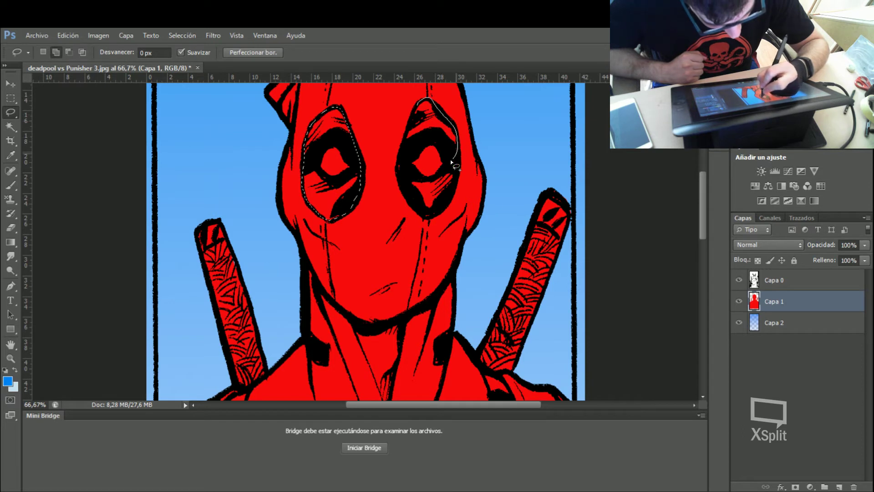
- Add the area around the mask's right eye to the selection
{"action": "left_click_drag", "start_coordinate": [405, 163], "coordinate": [407, 139]}
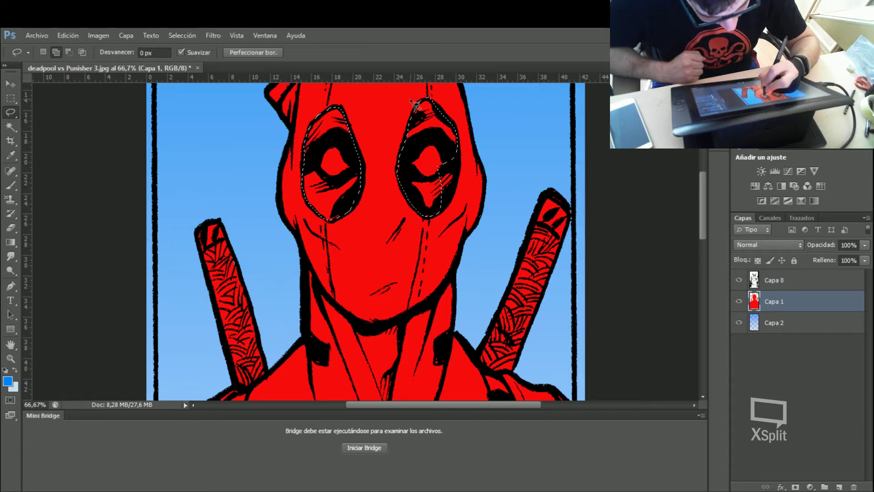
{"action": "left_click_drag", "start_coordinate": [442, 146], "coordinate": [458, 143]}
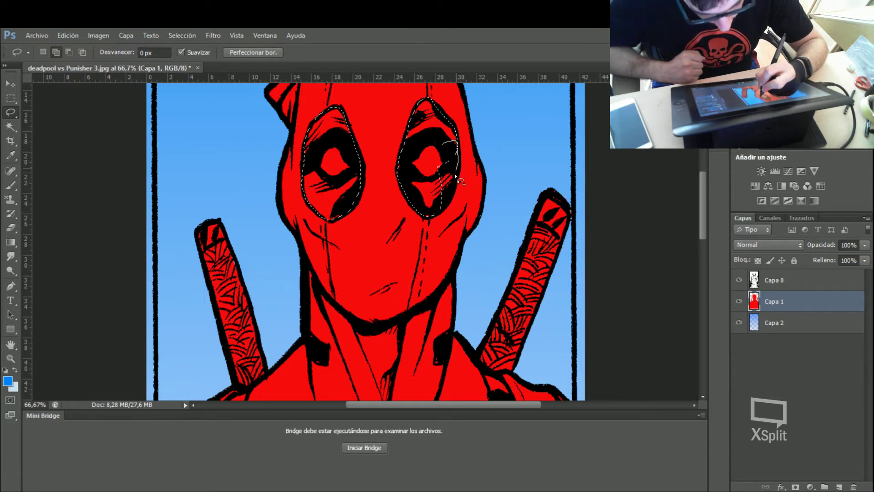
{"action": "mouse_move", "coordinate": [453, 153]}
{"action": "left_mouse_down"}
{"action": "mouse_move", "coordinate": [457, 177]}
{"action": "mouse_move", "coordinate": [442, 166]}
{"action": "left_mouse_up"}
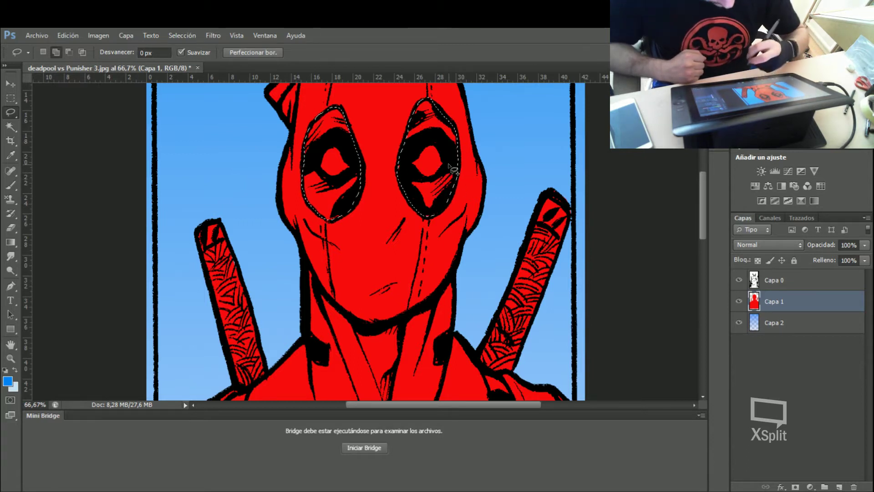
{"action": "left_click_drag", "start_coordinate": [704, 190], "coordinate": [706, 247]}
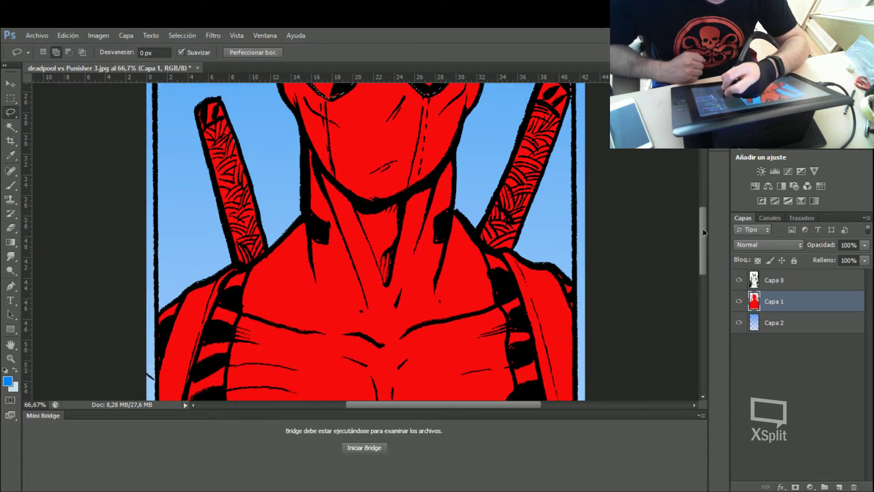
- Lasso the left shoulder edge and the adjoining black strap area into the selection
{"action": "left_click_drag", "start_coordinate": [182, 176], "coordinate": [175, 197]}
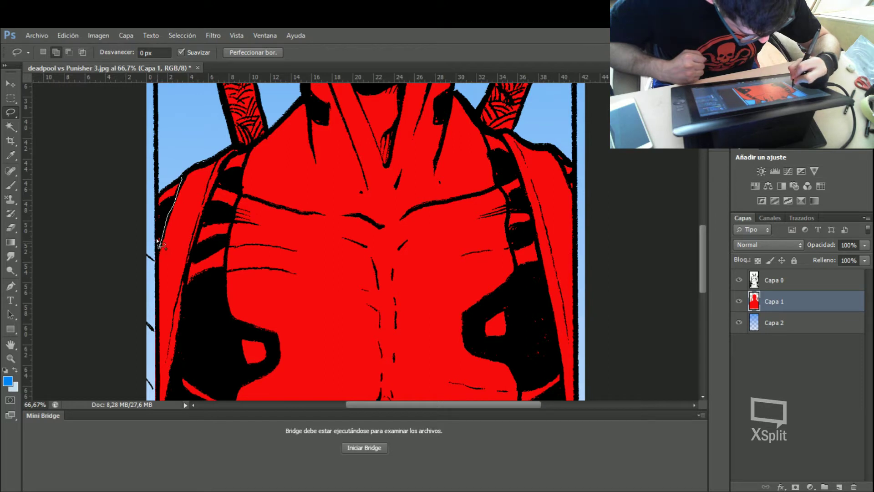
{"action": "left_click_drag", "start_coordinate": [176, 180], "coordinate": [177, 180]}
{"action": "left_click_drag", "start_coordinate": [244, 148], "coordinate": [228, 156]}
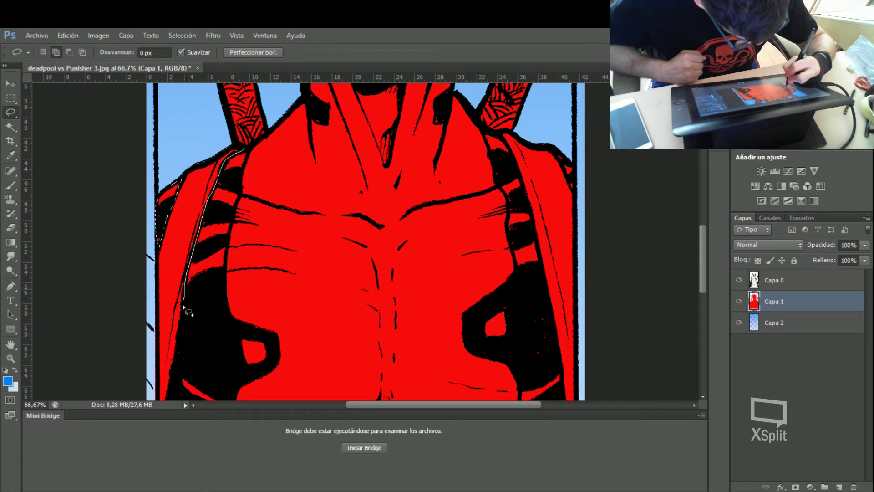
{"action": "left_click_drag", "start_coordinate": [184, 307], "coordinate": [202, 326]}
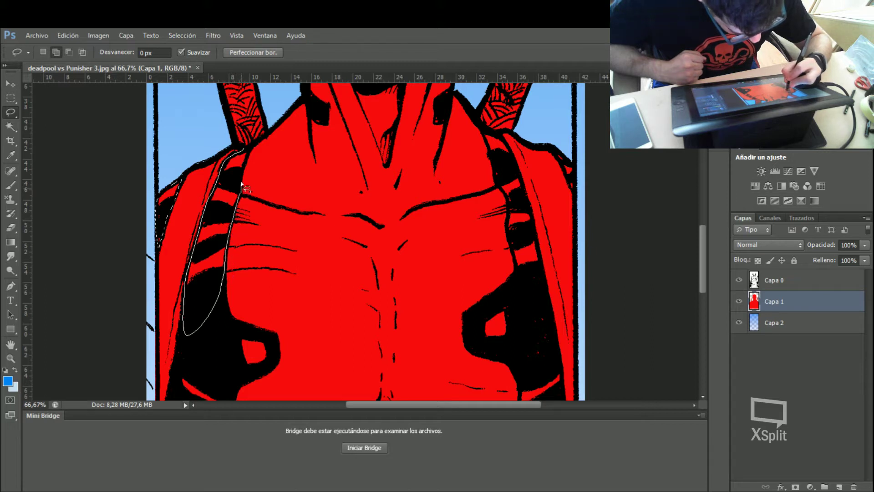
{"action": "left_click_drag", "start_coordinate": [248, 156], "coordinate": [244, 145]}
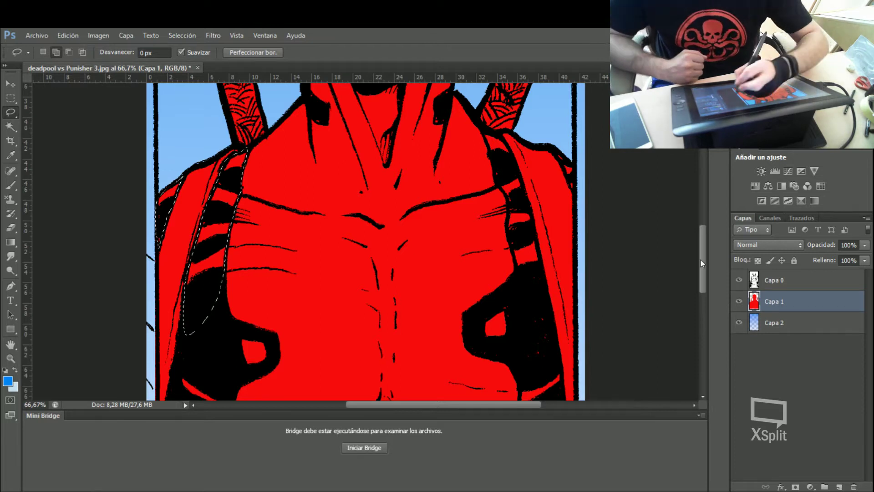
{"action": "left_click_drag", "start_coordinate": [703, 262], "coordinate": [702, 310]}
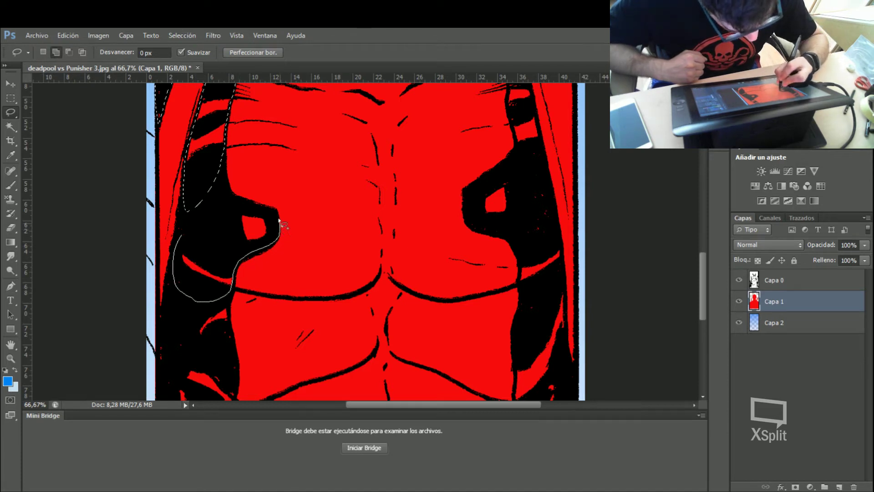
- Add the black shoulder shape and lower-left black area down to the panel's bottom edge
{"action": "left_click_drag", "start_coordinate": [230, 196], "coordinate": [229, 195]}
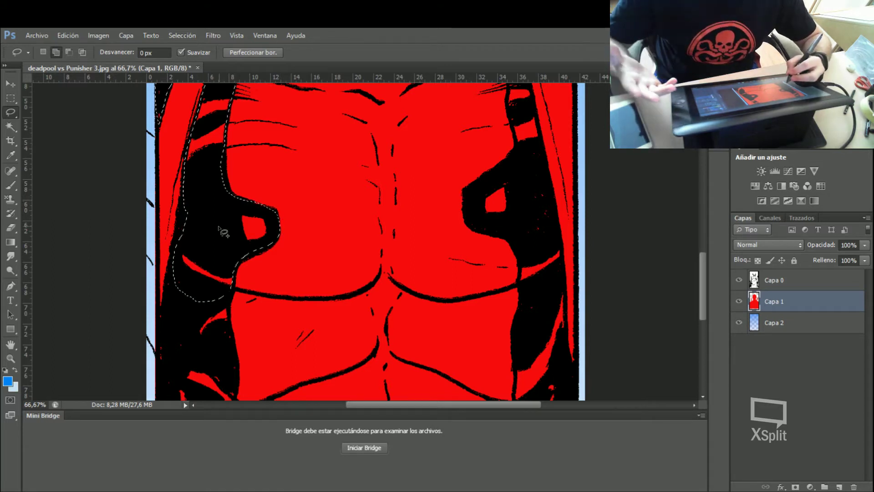
{"action": "left_click_drag", "start_coordinate": [190, 179], "coordinate": [182, 209]}
{"action": "left_click_drag", "start_coordinate": [176, 243], "coordinate": [204, 296]}
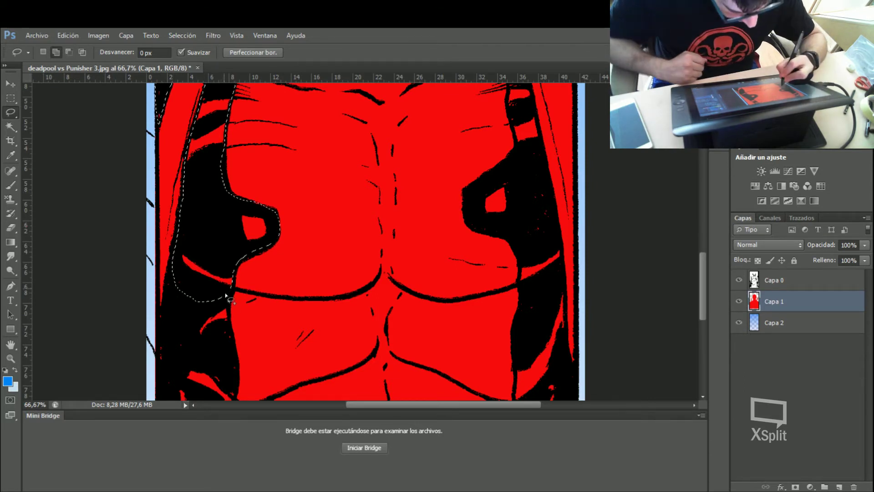
{"action": "left_click_drag", "start_coordinate": [227, 360], "coordinate": [195, 253]}
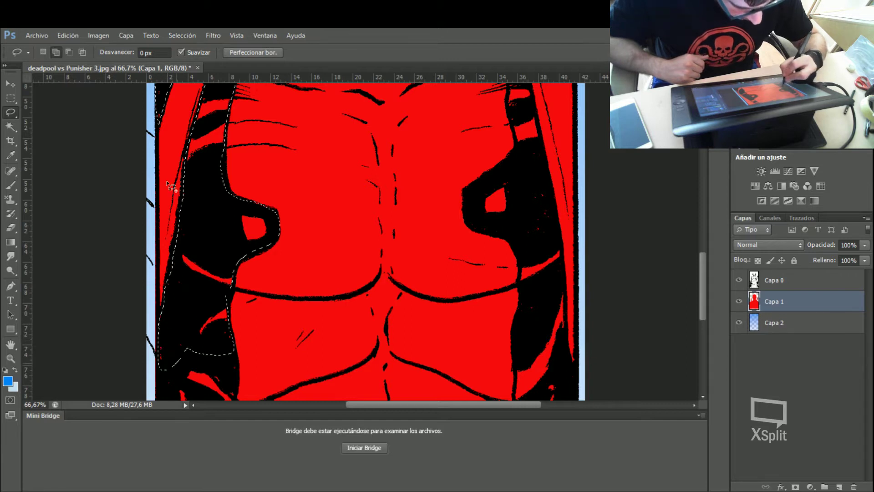
{"action": "left_click_drag", "start_coordinate": [703, 281], "coordinate": [701, 309]}
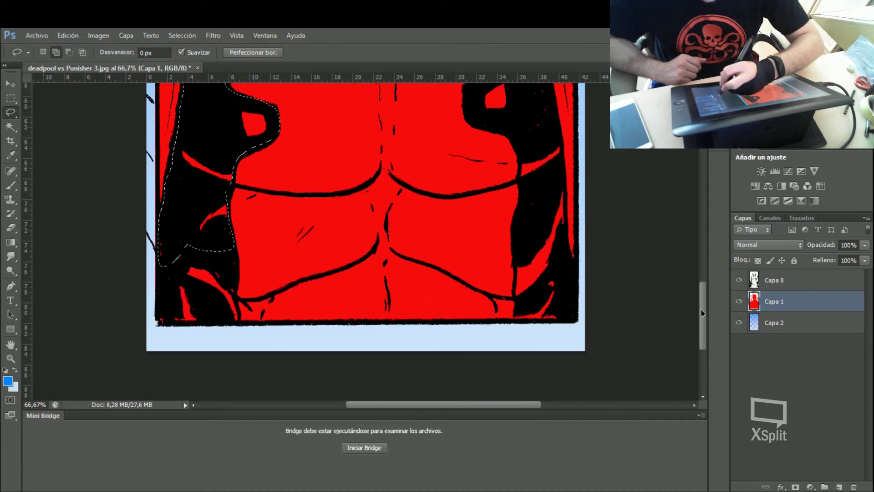
{"action": "left_click_drag", "start_coordinate": [169, 197], "coordinate": [220, 211]}
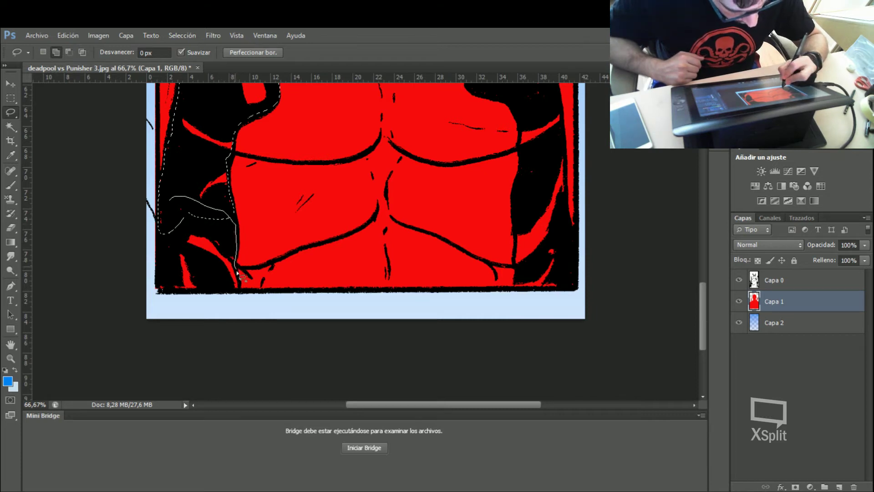
{"action": "left_click_drag", "start_coordinate": [223, 290], "coordinate": [199, 293]}
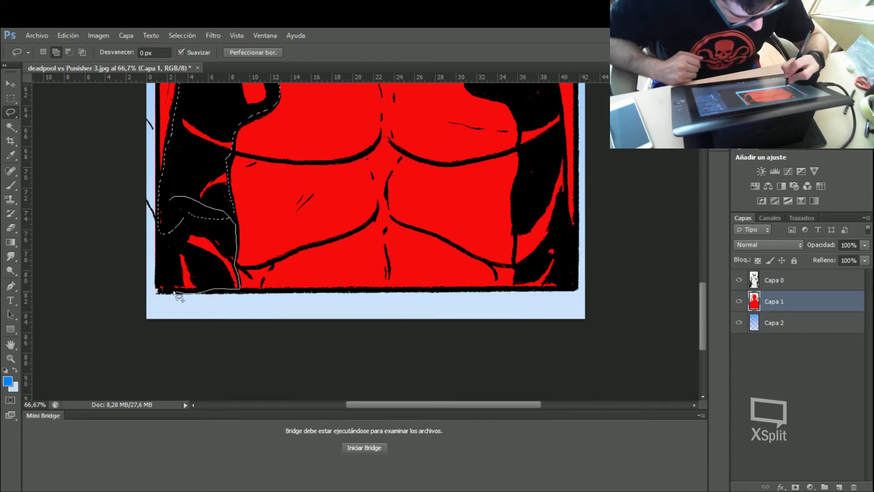
{"action": "left_click_drag", "start_coordinate": [167, 217], "coordinate": [169, 219]}
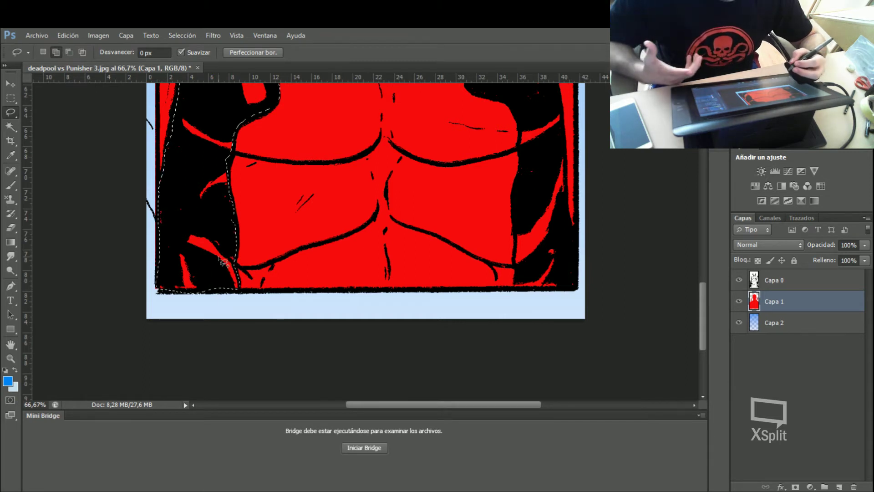
{"action": "left_click_drag", "start_coordinate": [704, 315], "coordinate": [699, 253]}
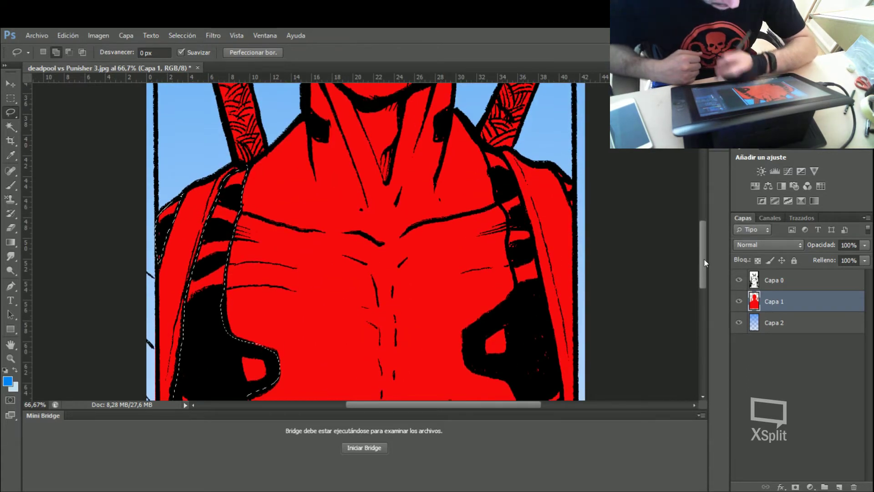
- Shift-lasso the right shoulder strap, its lower black patch and the lower-right black area into the selection
{"action": "mouse_move", "coordinate": [552, 167]}
{"action": "left_mouse_down"}
{"action": "mouse_move", "coordinate": [570, 182]}
{"action": "mouse_move", "coordinate": [572, 208]}
{"action": "mouse_move", "coordinate": [552, 165]}
{"action": "left_mouse_up"}
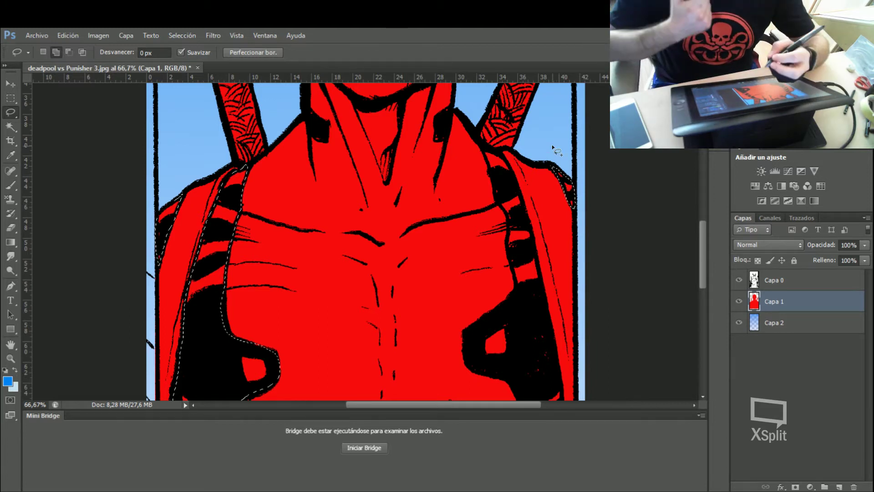
{"action": "left_click_drag", "start_coordinate": [481, 144], "coordinate": [493, 180]}
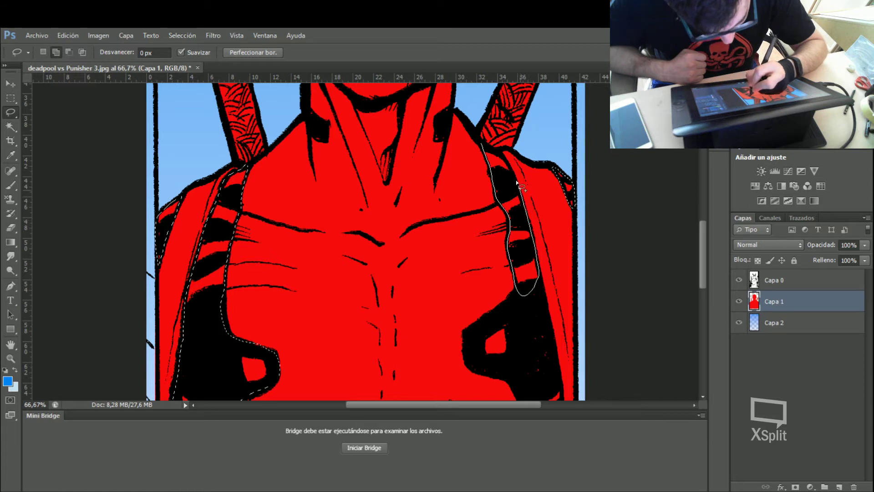
{"action": "left_click_drag", "start_coordinate": [494, 150], "coordinate": [482, 144]}
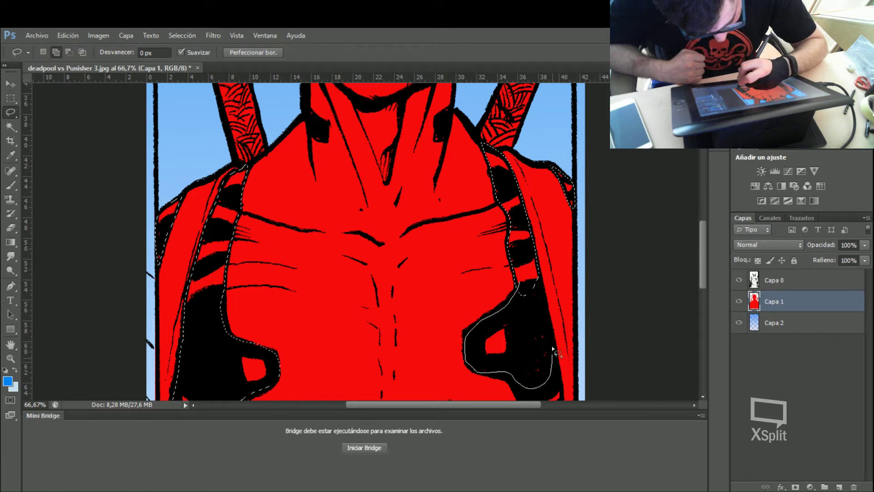
{"action": "left_click_drag", "start_coordinate": [550, 318], "coordinate": [539, 280]}
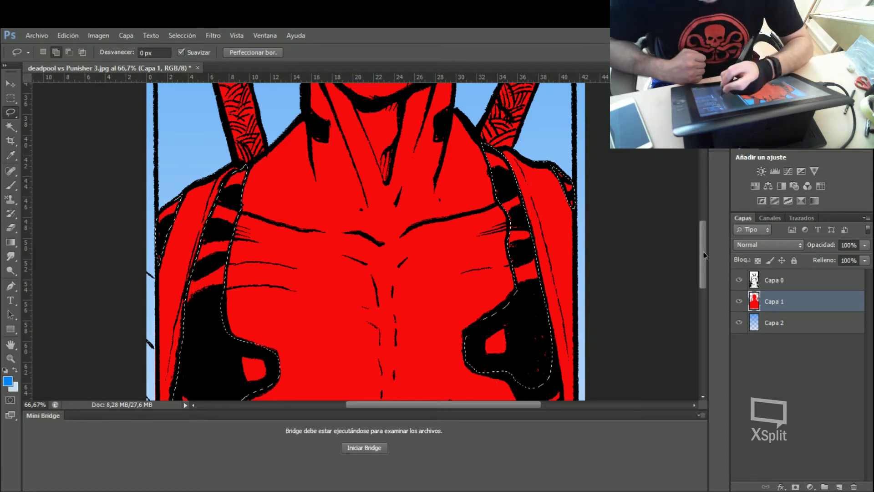
{"action": "left_click_drag", "start_coordinate": [706, 254], "coordinate": [708, 279]}
{"action": "left_click_drag", "start_coordinate": [471, 261], "coordinate": [490, 271]}
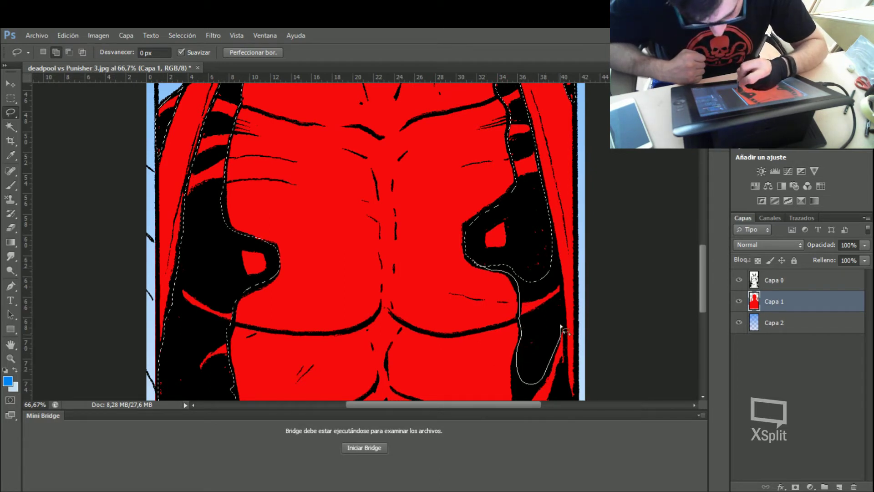
{"action": "left_click_drag", "start_coordinate": [551, 239], "coordinate": [551, 242]}
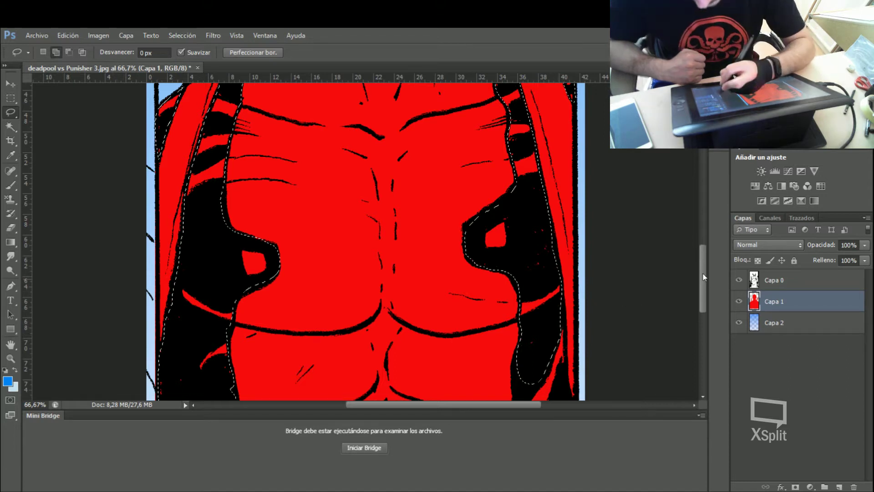
{"action": "scroll", "coordinate": [522, 225], "scroll_direction": "down", "scroll_amount": 5}
{"action": "left_click_drag", "start_coordinate": [523, 169], "coordinate": [515, 197]}
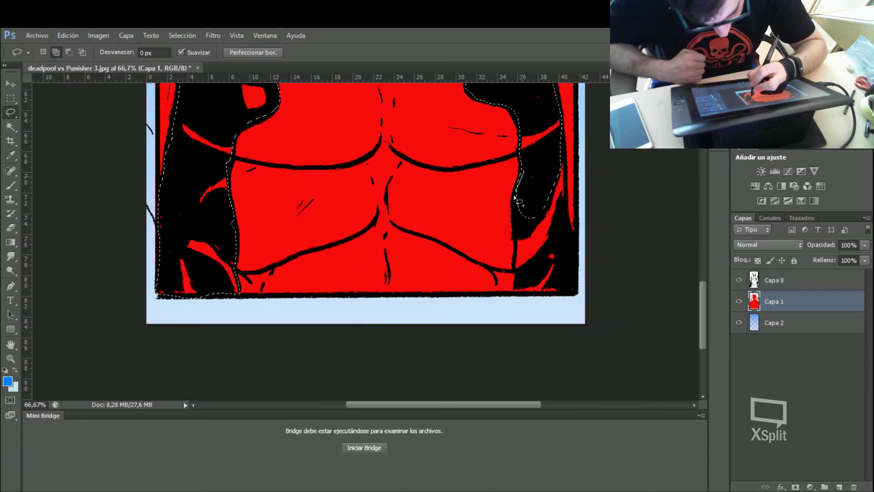
{"action": "left_click_drag", "start_coordinate": [515, 239], "coordinate": [516, 281]}
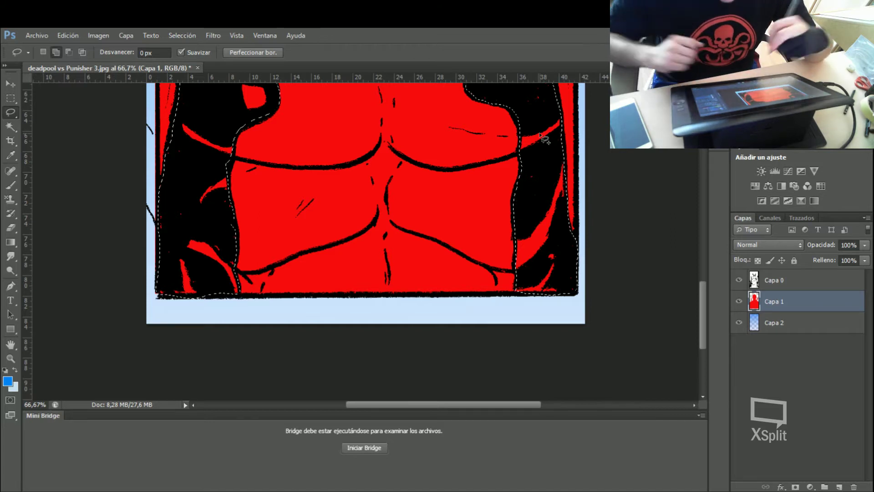
{"action": "key", "text": "ctrl+minus"}
{"action": "key", "text": "ctrl+minus"}
{"action": "key", "text": "ctrl+minus"}
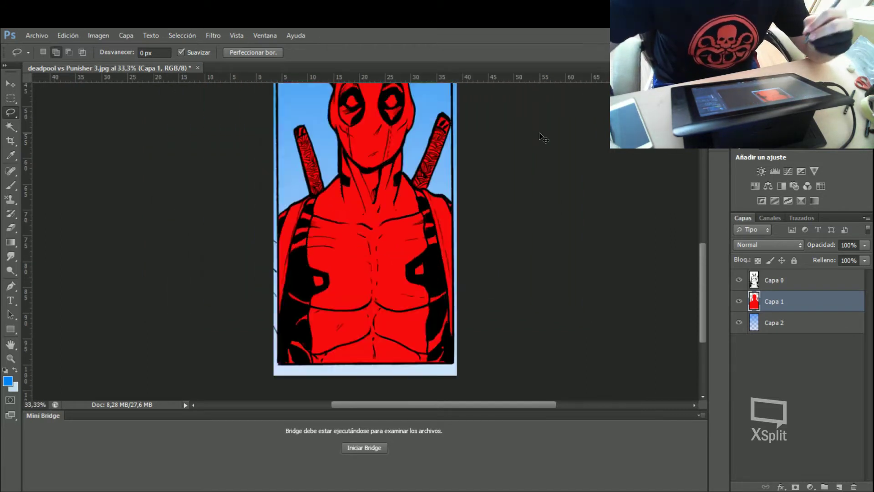
- Set the foreground colour to dark blue
{"action": "left_click", "coordinate": [7, 381]}
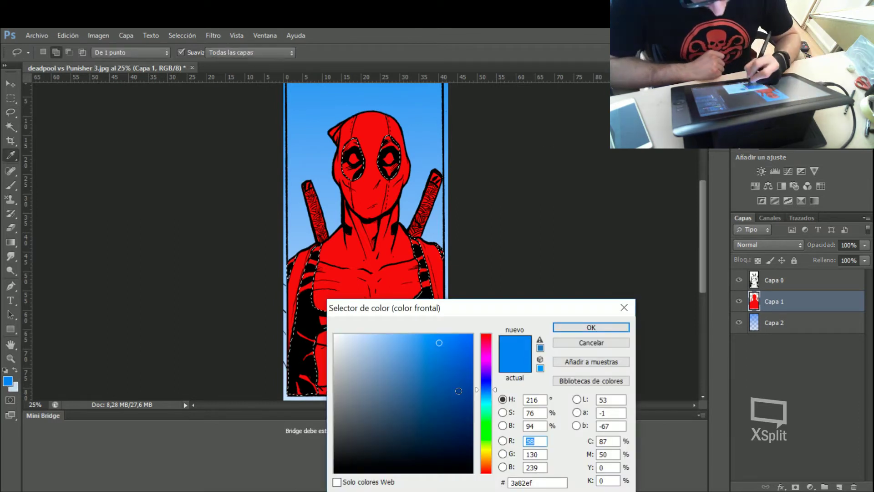
{"action": "left_click", "coordinate": [459, 392]}
{"action": "left_click", "coordinate": [578, 328]}
{"action": "key", "text": "l"}
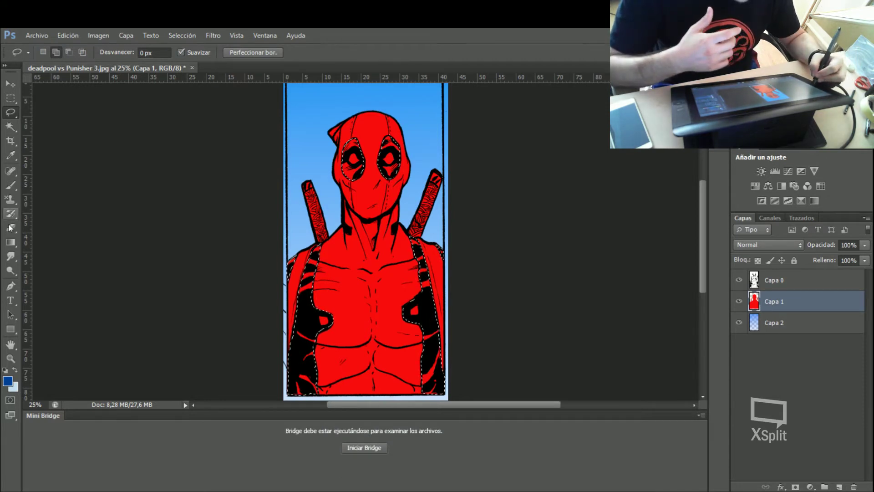
- Fill the selected eye patches and strap areas with dark blue, then deselect
{"action": "left_click", "coordinate": [13, 243]}
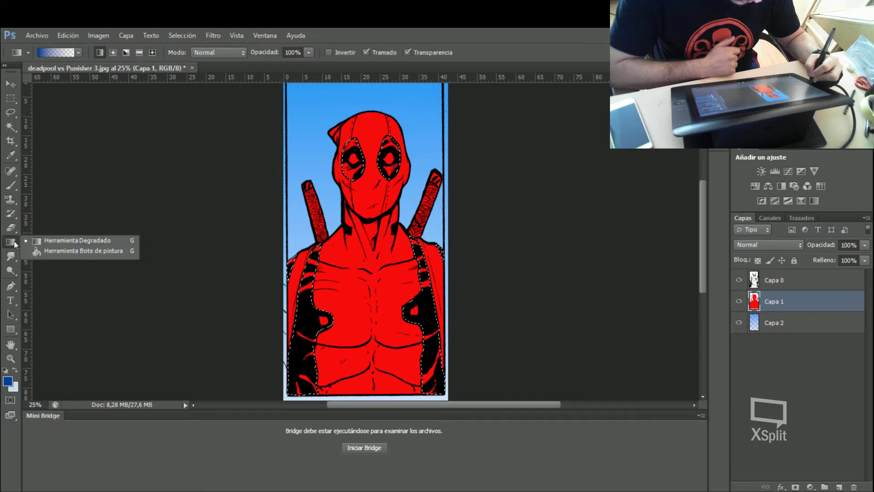
{"action": "left_click", "coordinate": [53, 253]}
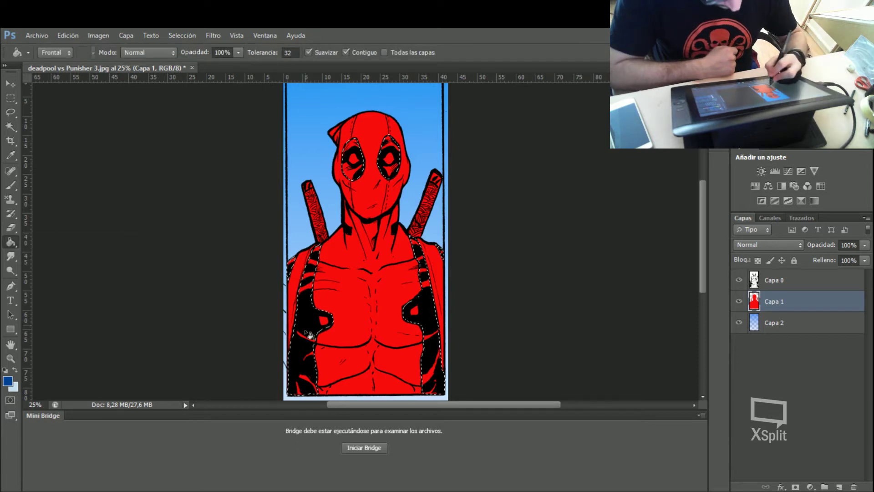
{"action": "key", "text": "alt+BackSpace"}
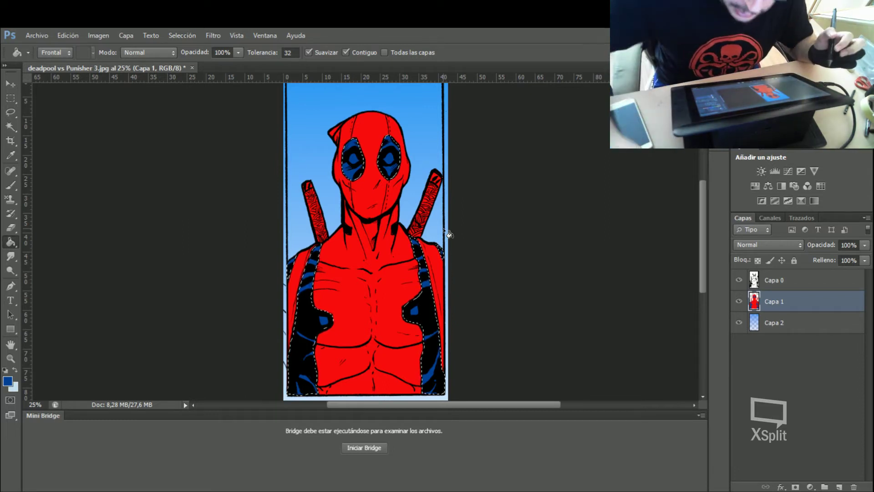
{"action": "key", "text": "ctrl+d"}
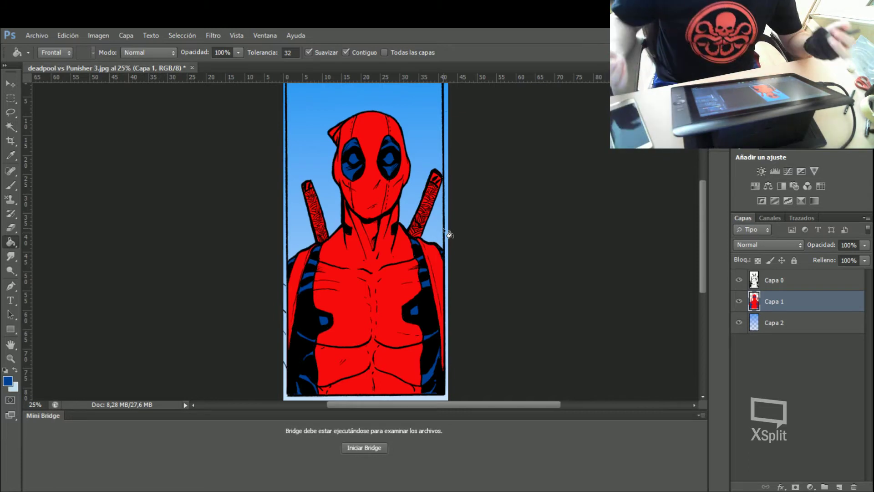
{"action": "key", "text": "ctrl+plus"}
{"action": "key", "text": "ctrl+plus"}
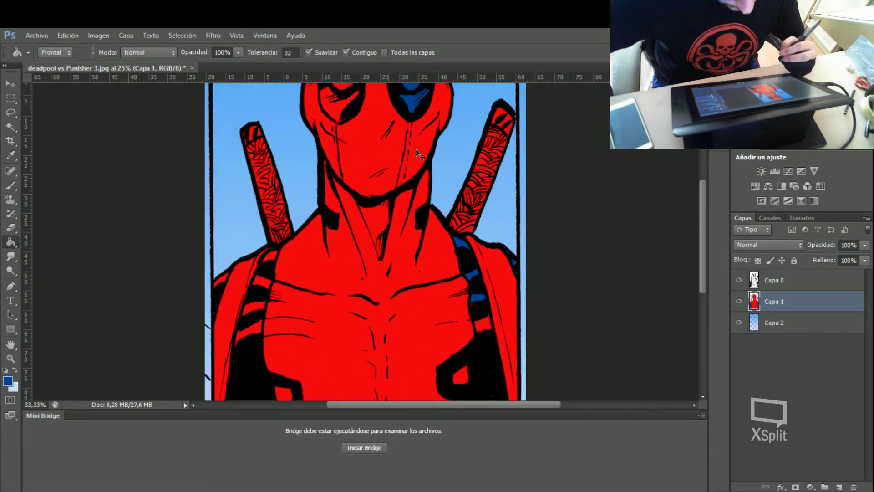
{"action": "key", "text": "ctrl+plus"}
{"action": "left_click_drag", "start_coordinate": [703, 214], "coordinate": [703, 178]}
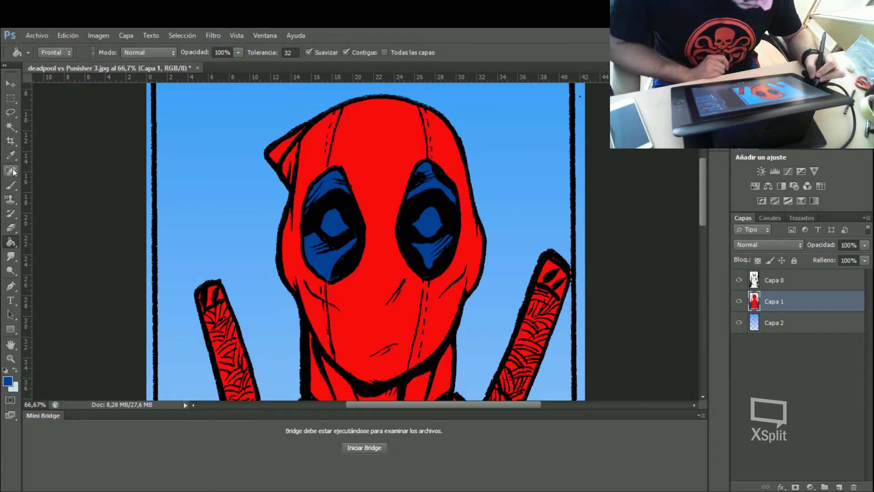
{"action": "left_click", "coordinate": [11, 185]}
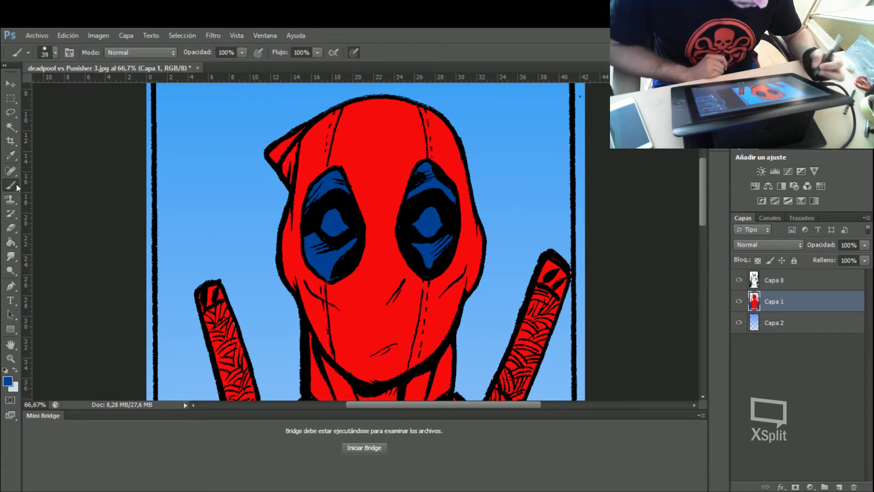
{"action": "left_click", "coordinate": [6, 370]}
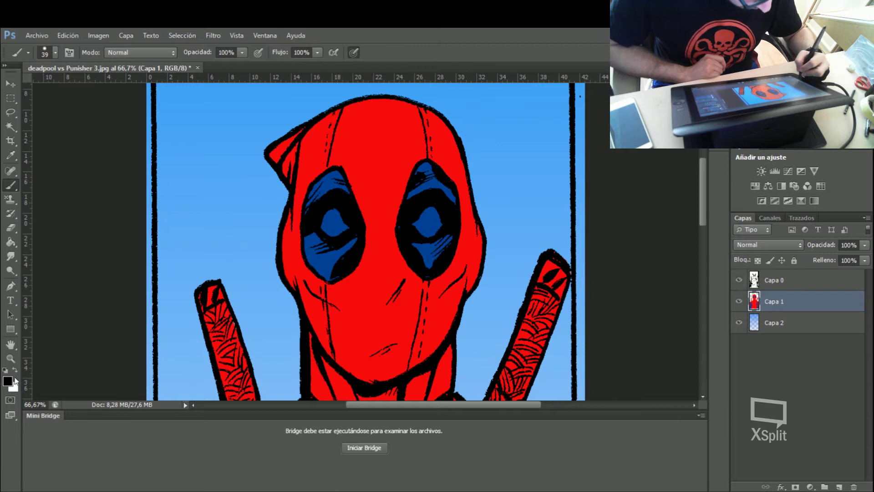
{"action": "right_click", "coordinate": [342, 227]}
{"action": "left_click_drag", "start_coordinate": [367, 251], "coordinate": [364, 252]}
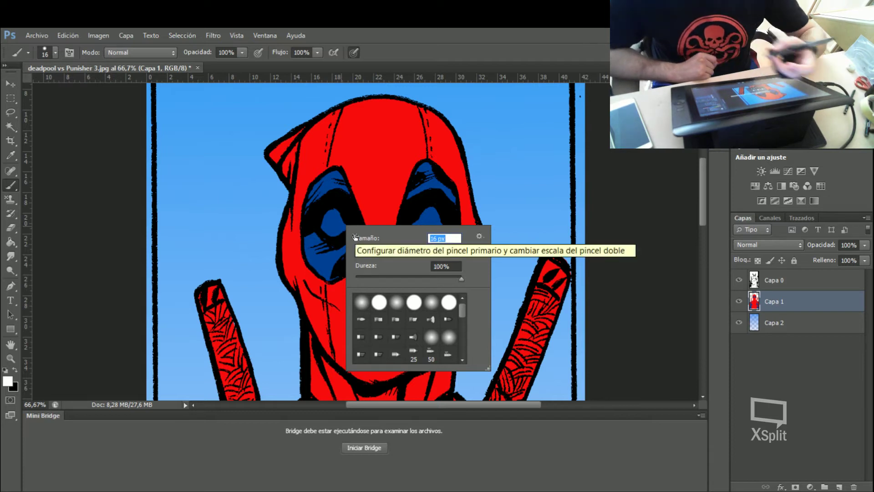
{"action": "left_click", "coordinate": [325, 224]}
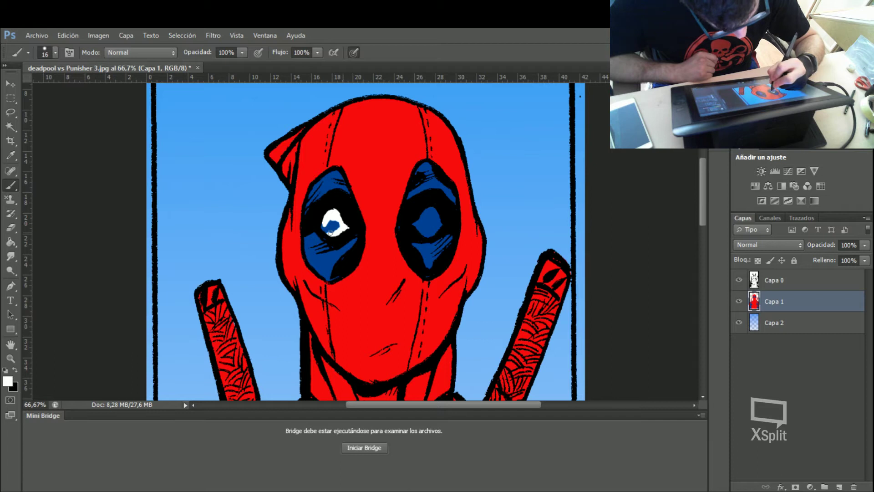
{"action": "left_click_drag", "start_coordinate": [426, 209], "coordinate": [426, 235]}
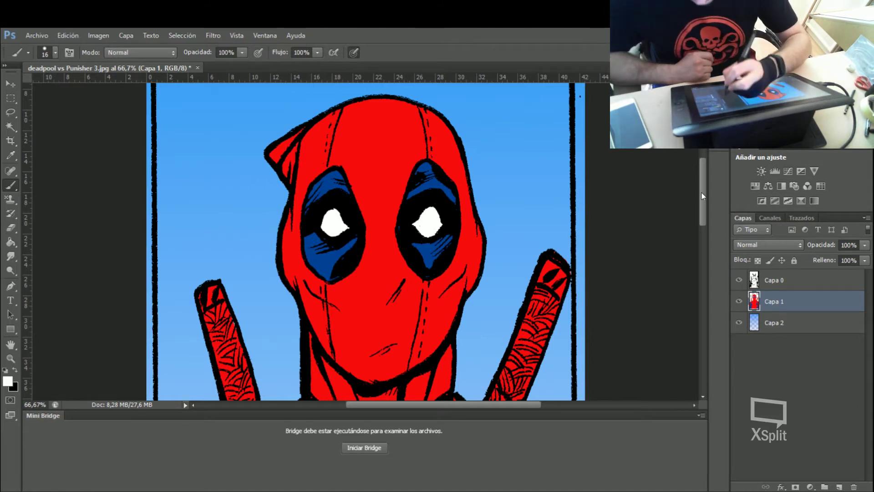
{"action": "left_click_drag", "start_coordinate": [703, 196], "coordinate": [704, 209]}
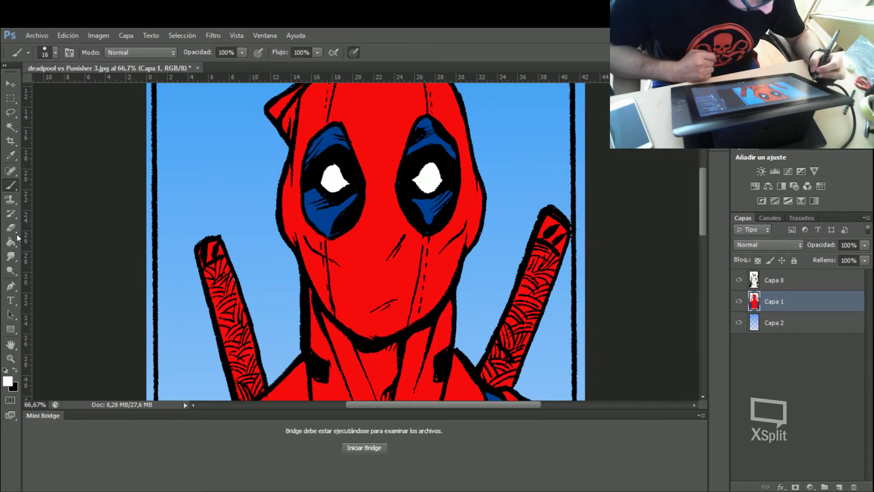
- Sample the mask's dark blue as the foreground colour
{"action": "left_click", "coordinate": [11, 381]}
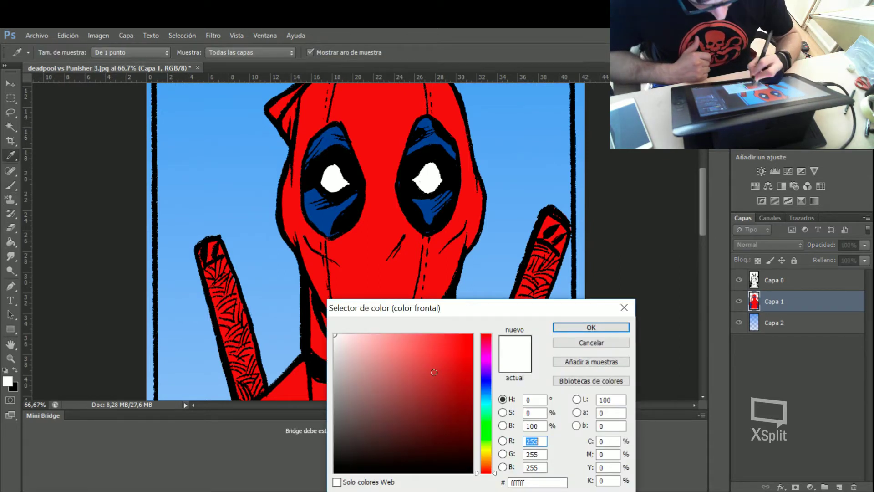
{"action": "left_click", "coordinate": [486, 378]}
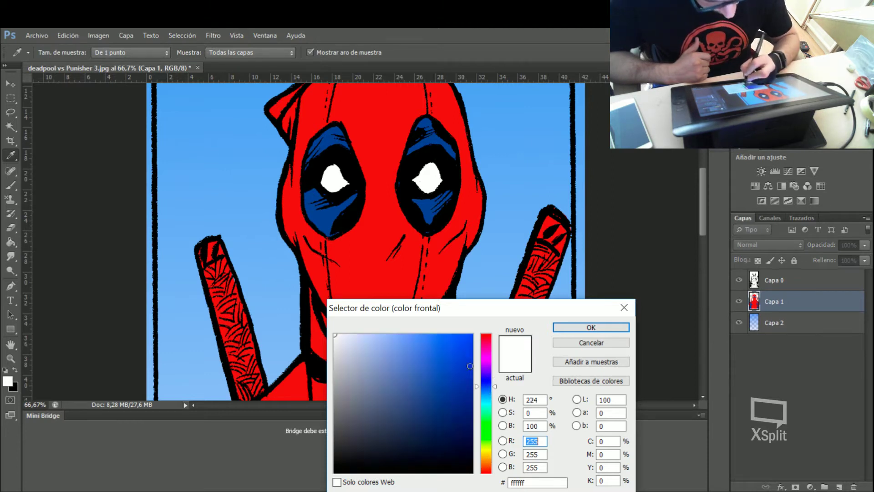
{"action": "left_click", "coordinate": [322, 218]}
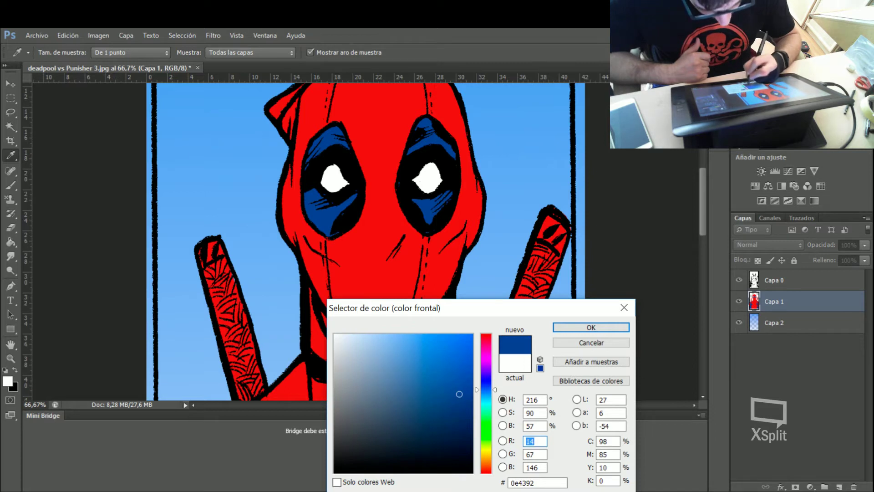
{"action": "left_click", "coordinate": [450, 412]}
{"action": "left_click", "coordinate": [572, 326]}
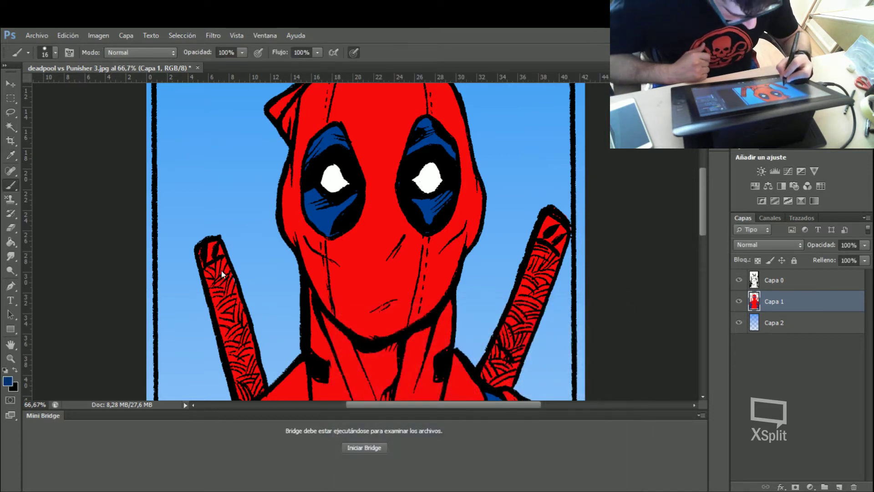
- Paint the left and right sword sheaths dark blue, leaving their tips red
{"action": "left_click_drag", "start_coordinate": [234, 289], "coordinate": [230, 274]}
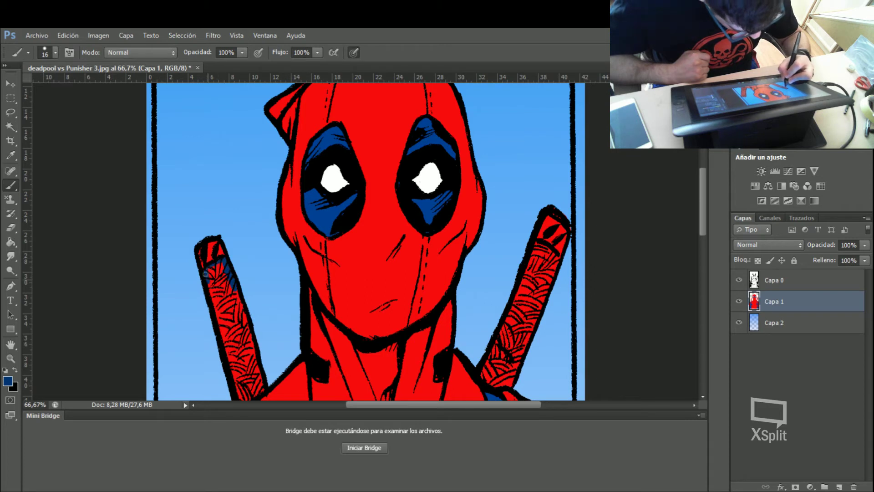
{"action": "left_click_drag", "start_coordinate": [210, 269], "coordinate": [248, 332]}
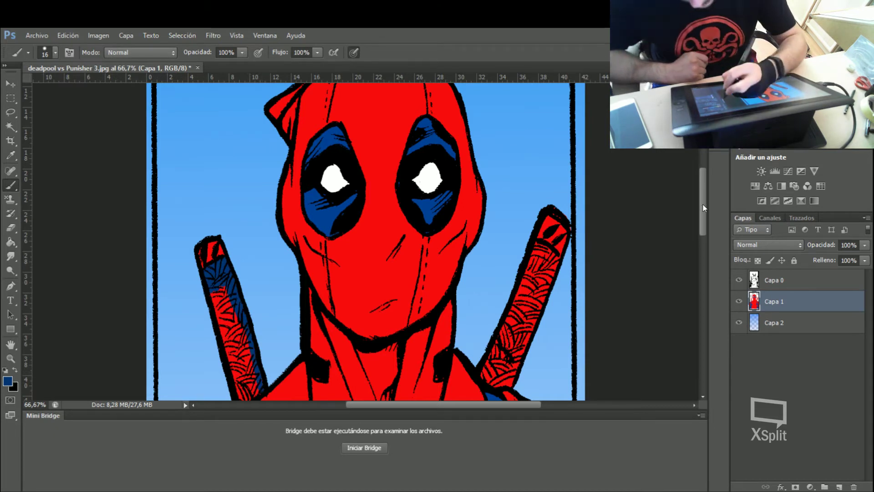
{"action": "left_click_drag", "start_coordinate": [703, 205], "coordinate": [701, 225]}
{"action": "left_click_drag", "start_coordinate": [211, 184], "coordinate": [250, 262]}
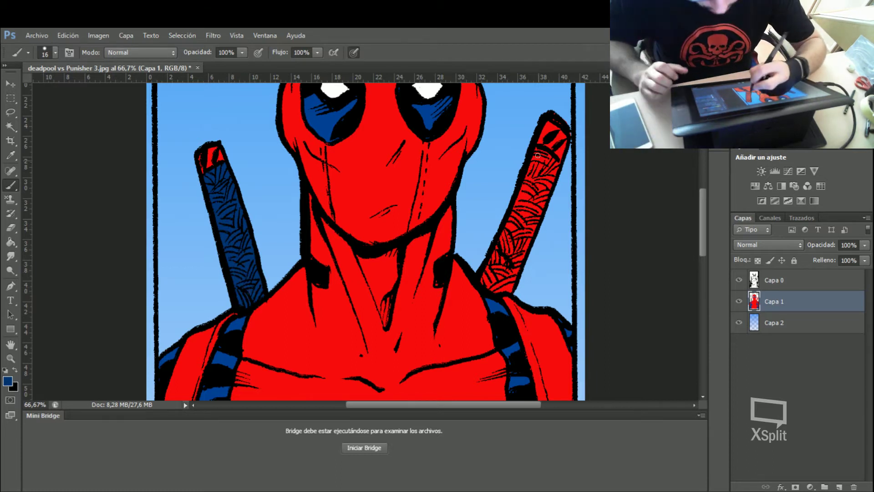
{"action": "mouse_move", "coordinate": [538, 155]}
{"action": "left_mouse_down"}
{"action": "mouse_move", "coordinate": [555, 161]}
{"action": "mouse_move", "coordinate": [551, 178]}
{"action": "mouse_move", "coordinate": [534, 159]}
{"action": "mouse_move", "coordinate": [510, 225]}
{"action": "left_mouse_up"}
{"action": "mouse_move", "coordinate": [523, 188]}
{"action": "left_mouse_down"}
{"action": "mouse_move", "coordinate": [501, 244]}
{"action": "mouse_move", "coordinate": [537, 167]}
{"action": "mouse_move", "coordinate": [530, 208]}
{"action": "left_mouse_up"}
{"action": "mouse_move", "coordinate": [544, 178]}
{"action": "left_mouse_down"}
{"action": "mouse_move", "coordinate": [547, 195]}
{"action": "mouse_move", "coordinate": [514, 238]}
{"action": "left_mouse_up"}
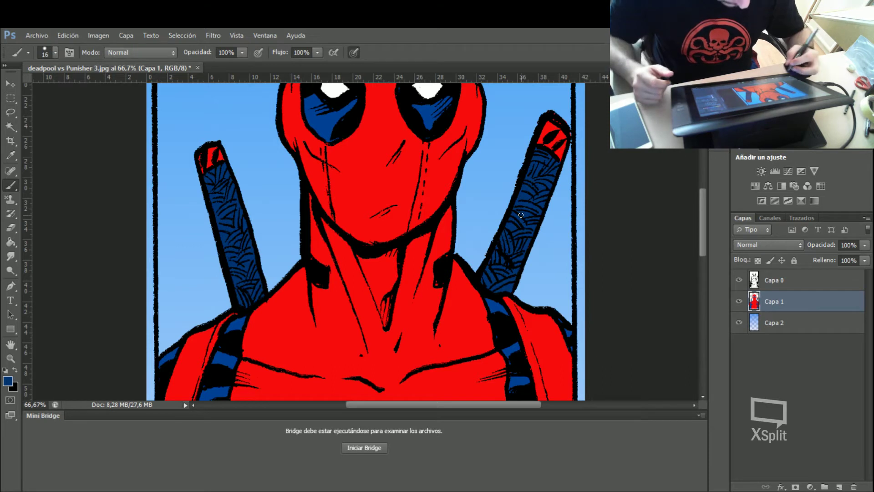
- Check the current dark blue foreground colour and keep it
{"action": "left_click", "coordinate": [8, 384]}
{"action": "left_click", "coordinate": [229, 357]}
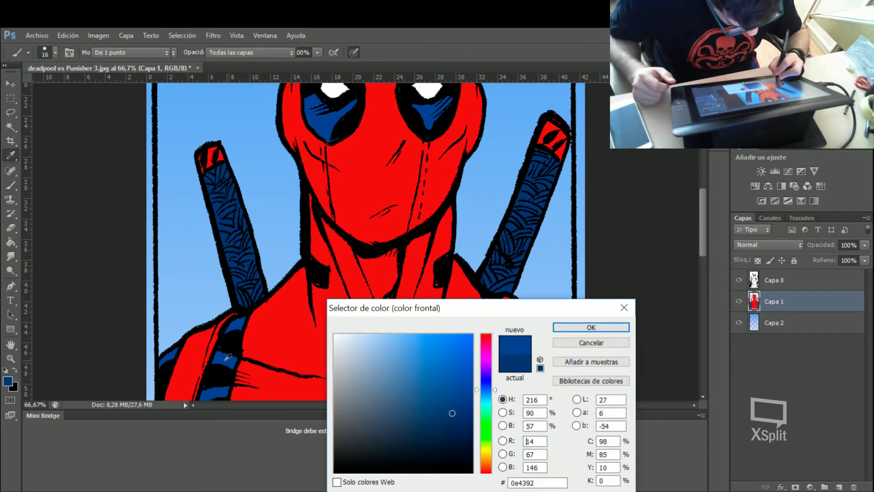
{"action": "left_click", "coordinate": [576, 329]}
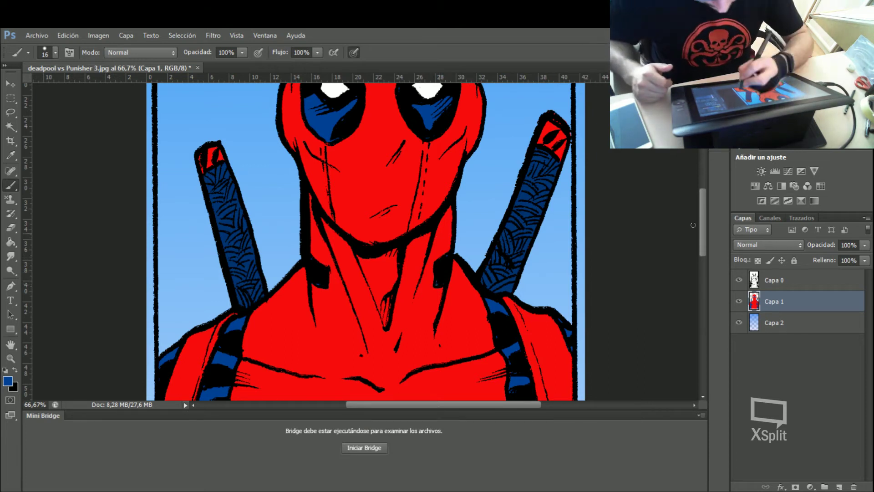
{"action": "left_click_drag", "start_coordinate": [703, 229], "coordinate": [704, 258]}
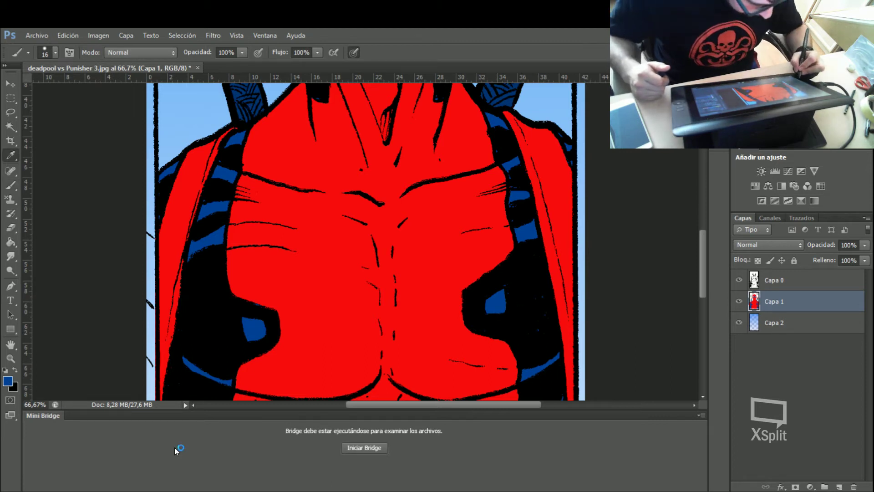
- Set light grey (#bdbdbd) and paint the chest harness highlight and sword hilt top
{"action": "left_click", "coordinate": [7, 380]}
{"action": "left_click", "coordinate": [335, 370]}
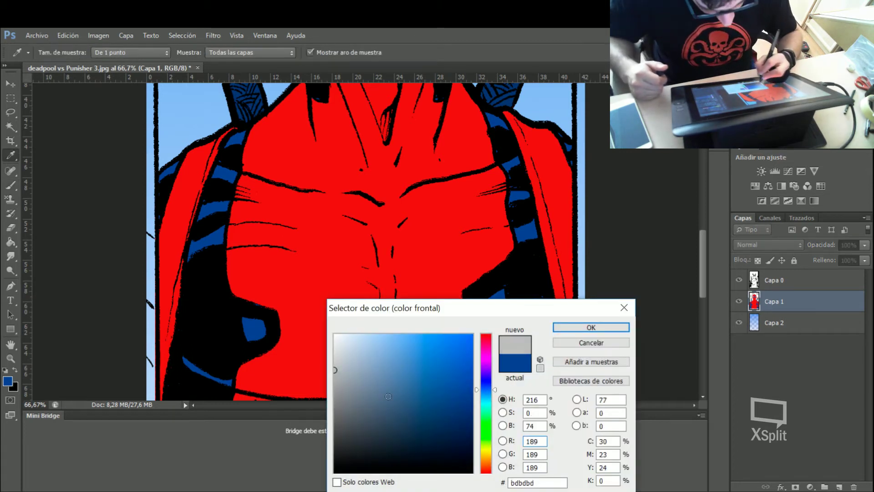
{"action": "left_click", "coordinate": [570, 326]}
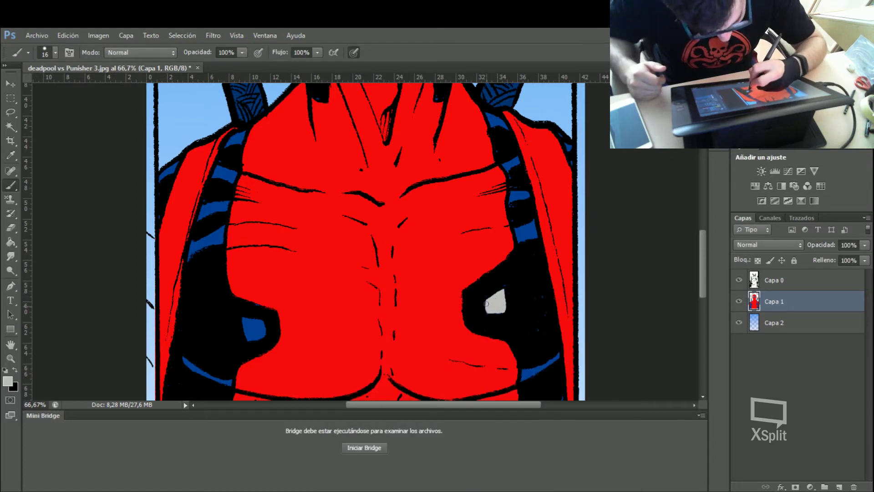
{"action": "mouse_move", "coordinate": [248, 327]}
{"action": "left_mouse_down"}
{"action": "mouse_move", "coordinate": [241, 321]}
{"action": "mouse_move", "coordinate": [262, 340]}
{"action": "mouse_move", "coordinate": [248, 317]}
{"action": "left_mouse_up"}
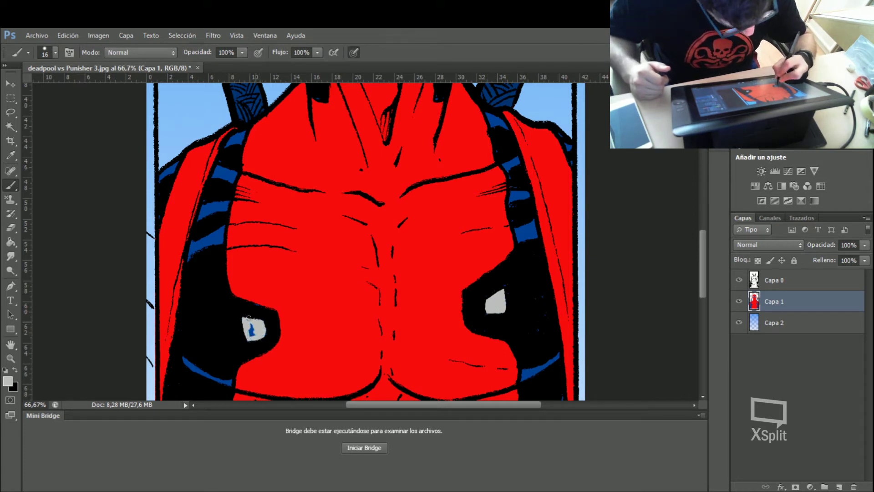
{"action": "mouse_move", "coordinate": [704, 262]}
{"action": "left_mouse_down"}
{"action": "mouse_move", "coordinate": [706, 321]}
{"action": "mouse_move", "coordinate": [704, 196]}
{"action": "left_mouse_up"}
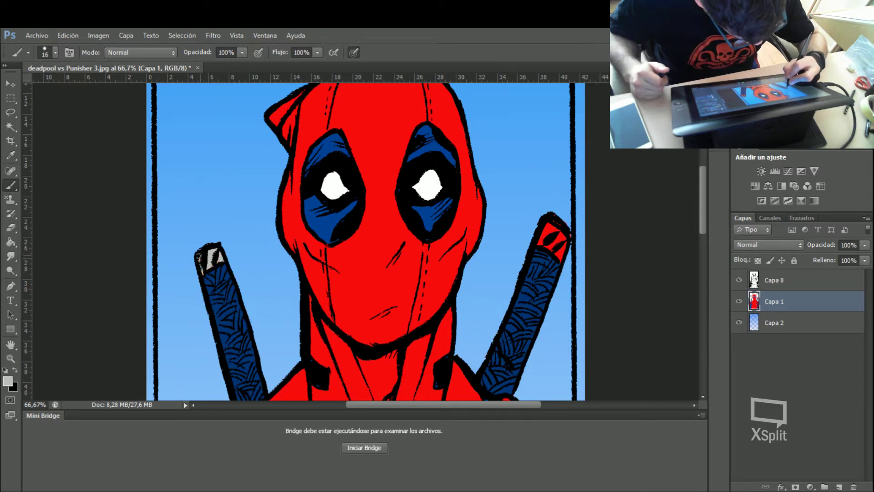
{"action": "left_click_drag", "start_coordinate": [545, 236], "coordinate": [550, 224]}
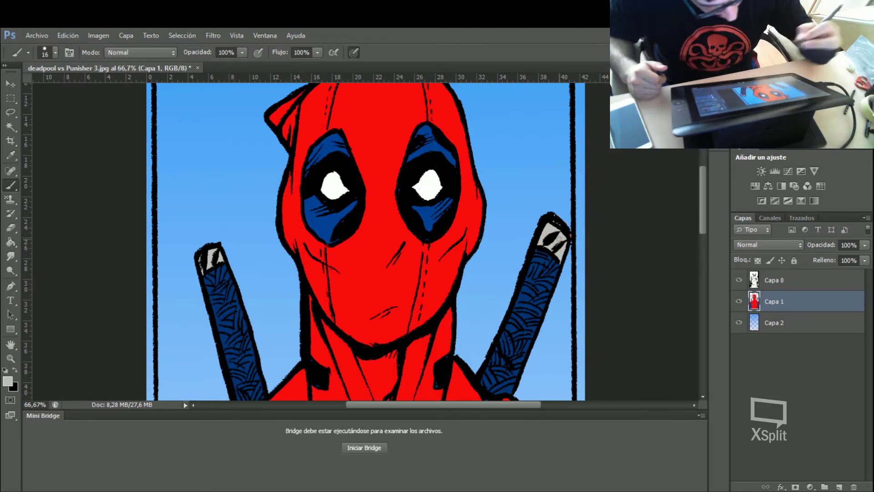
- Set the foreground colour to an orange-brown shade
{"action": "left_click", "coordinate": [7, 381]}
{"action": "left_click_drag", "start_coordinate": [484, 447], "coordinate": [485, 461]}
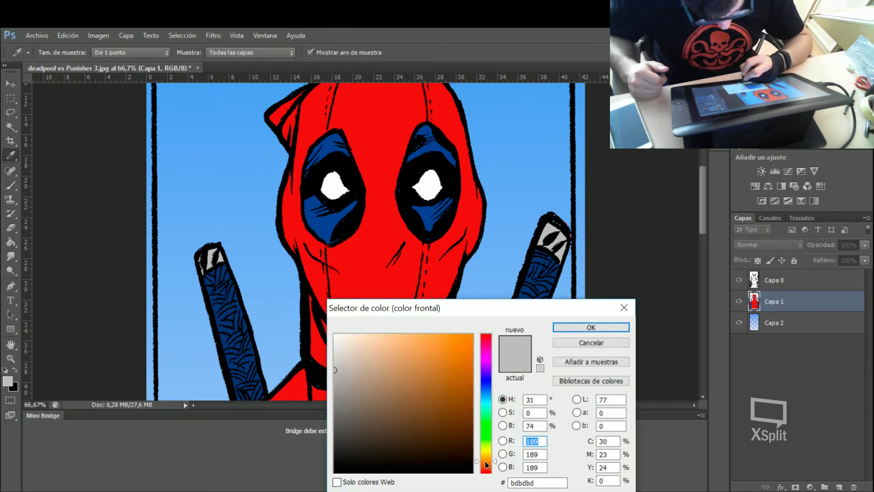
{"action": "left_click_drag", "start_coordinate": [420, 374], "coordinate": [439, 368]}
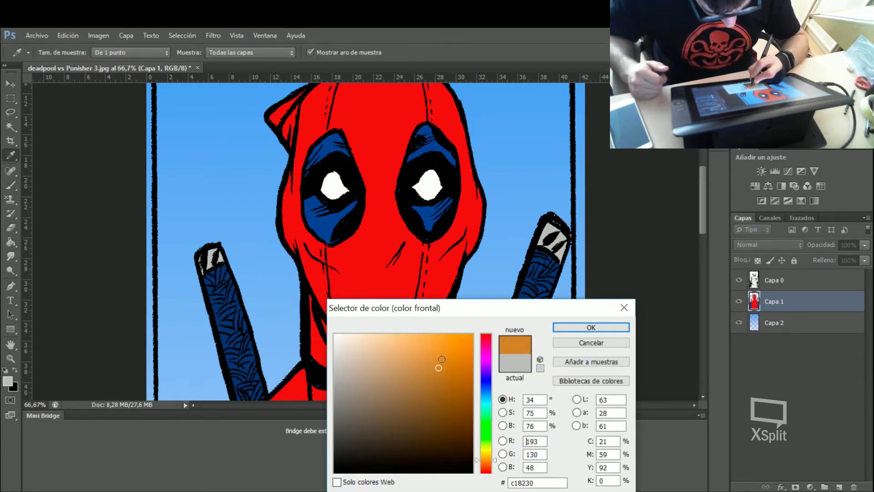
{"action": "left_click", "coordinate": [564, 327]}
{"action": "left_click_drag", "start_coordinate": [702, 189], "coordinate": [701, 223]}
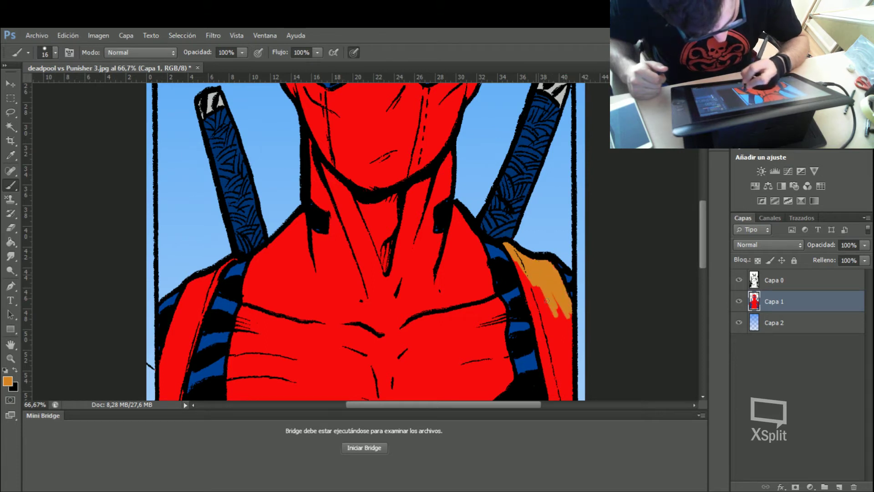
- Paint orange over the red on the right-hand shoulder strap with an enlarged brush
{"action": "left_click_drag", "start_coordinate": [547, 301], "coordinate": [517, 258]}
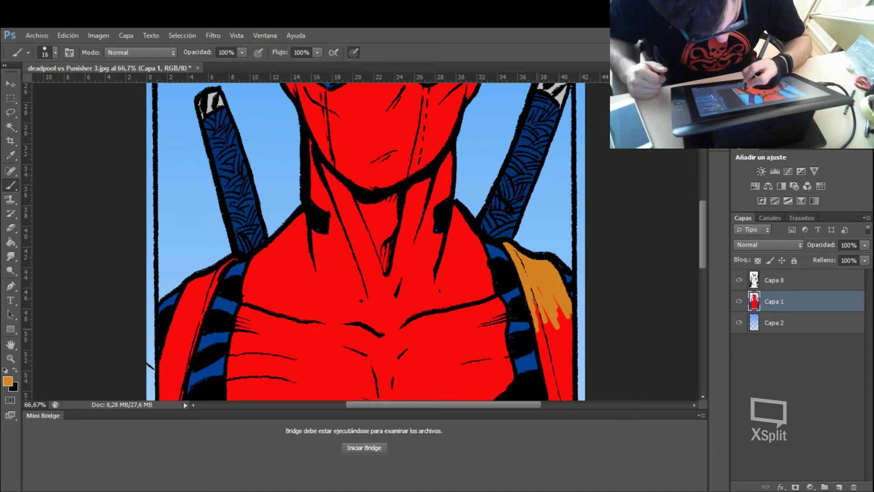
{"action": "mouse_move", "coordinate": [547, 347]}
{"action": "left_mouse_down"}
{"action": "mouse_move", "coordinate": [549, 326]}
{"action": "mouse_move", "coordinate": [560, 319]}
{"action": "mouse_move", "coordinate": [569, 334]}
{"action": "left_mouse_up"}
{"action": "left_click_drag", "start_coordinate": [550, 296], "coordinate": [570, 322]}
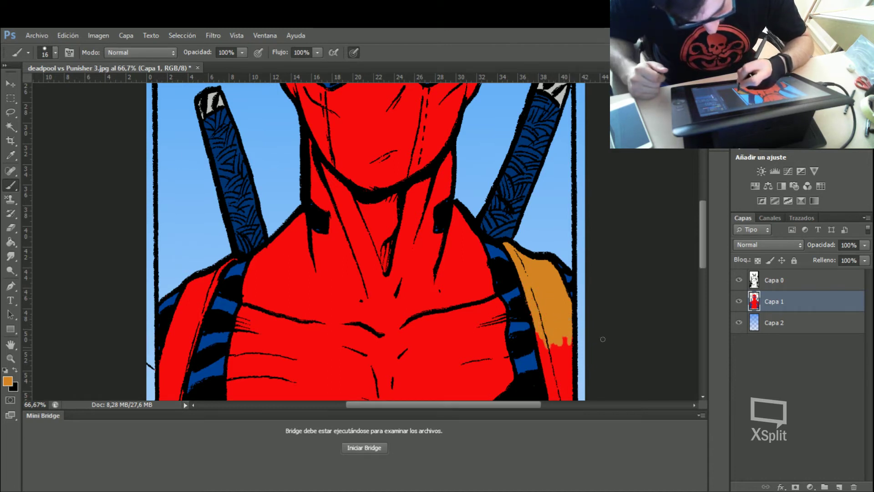
{"action": "scroll", "coordinate": [365, 241], "scroll_direction": "down", "scroll_amount": 3}
{"action": "scroll", "coordinate": [364, 241], "scroll_direction": "down", "scroll_amount": 2}
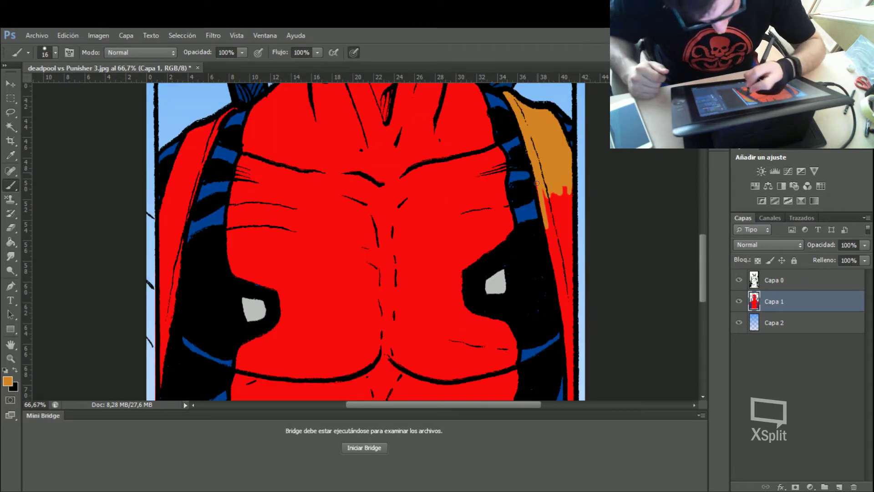
{"action": "right_click", "coordinate": [552, 241]}
{"action": "left_click_drag", "start_coordinate": [586, 231], "coordinate": [592, 231]}
{"action": "mouse_move", "coordinate": [557, 191]}
{"action": "left_mouse_down"}
{"action": "mouse_move", "coordinate": [554, 225]}
{"action": "mouse_move", "coordinate": [559, 183]}
{"action": "left_mouse_up"}
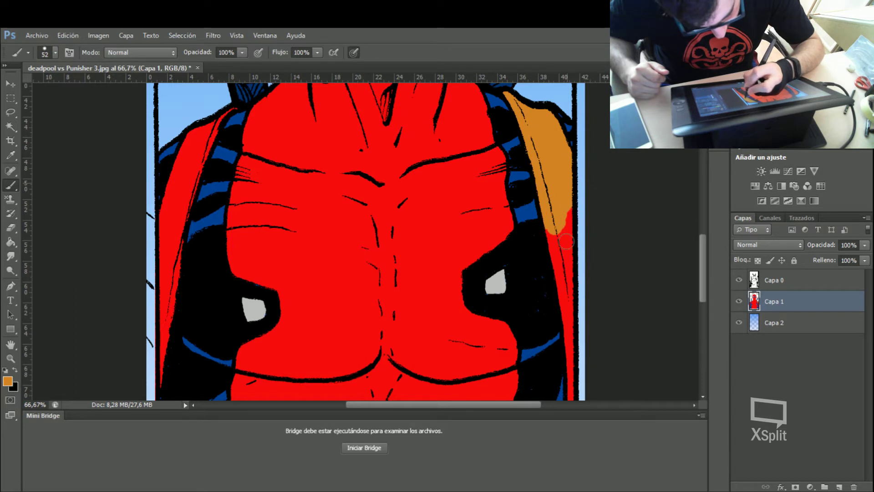
{"action": "mouse_move", "coordinate": [565, 241]}
{"action": "left_mouse_down"}
{"action": "mouse_move", "coordinate": [564, 273]}
{"action": "mouse_move", "coordinate": [590, 296]}
{"action": "mouse_move", "coordinate": [551, 245]}
{"action": "mouse_move", "coordinate": [562, 291]}
{"action": "left_mouse_up"}
- Extend the orange to the right-hand strap's lower tip and along its edge
{"action": "right_click", "coordinate": [572, 274]}
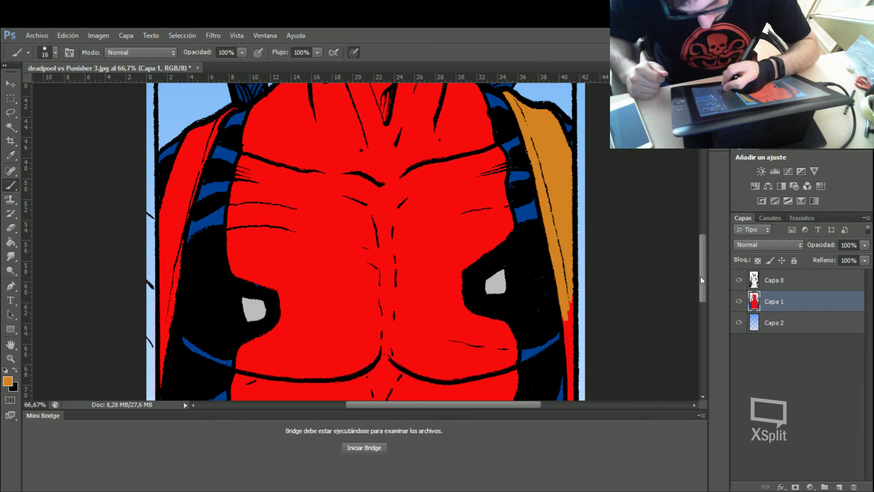
{"action": "scroll", "coordinate": [569, 293], "scroll_direction": "down", "scroll_amount": 5}
{"action": "left_click_drag", "start_coordinate": [563, 224], "coordinate": [564, 239]}
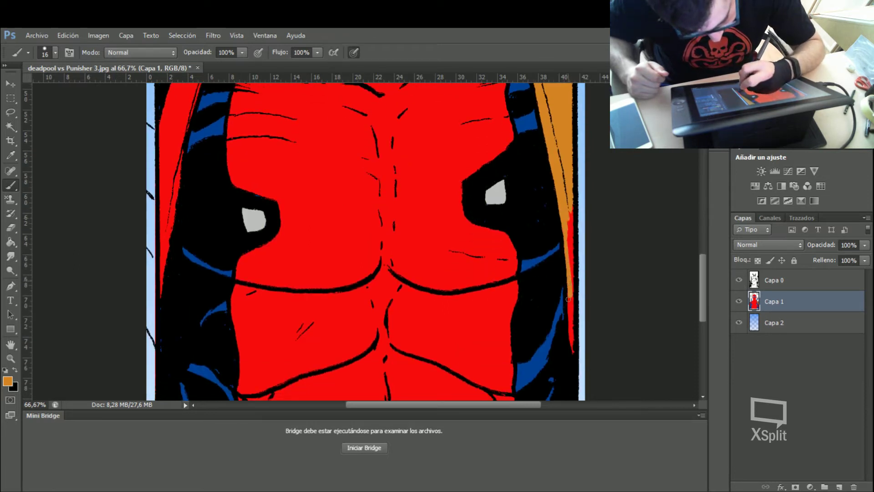
{"action": "left_click_drag", "start_coordinate": [569, 315], "coordinate": [572, 352]}
{"action": "left_click_drag", "start_coordinate": [572, 304], "coordinate": [569, 272]}
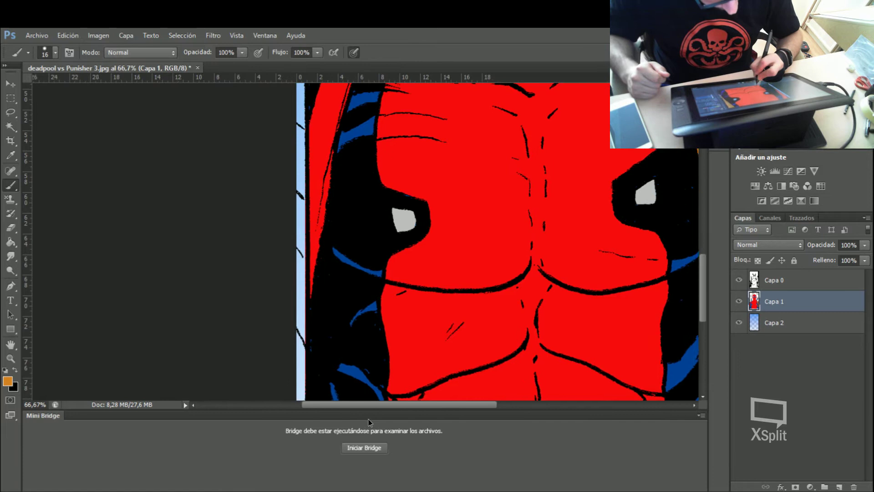
{"action": "left_click_drag", "start_coordinate": [420, 408], "coordinate": [373, 408]}
{"action": "left_click_drag", "start_coordinate": [706, 279], "coordinate": [706, 257]}
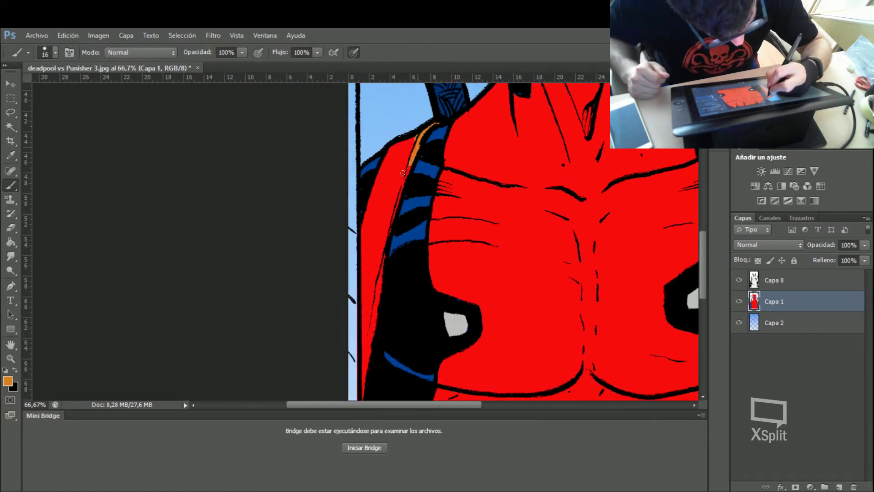
- Cover the red streaks on the left-hand shoulder strap with orange
{"action": "mouse_move", "coordinate": [411, 155]}
{"action": "left_mouse_down"}
{"action": "mouse_move", "coordinate": [400, 145]}
{"action": "mouse_move", "coordinate": [369, 214]}
{"action": "left_mouse_up"}
{"action": "left_click_drag", "start_coordinate": [374, 185], "coordinate": [366, 217]}
{"action": "left_click_drag", "start_coordinate": [380, 183], "coordinate": [416, 134]}
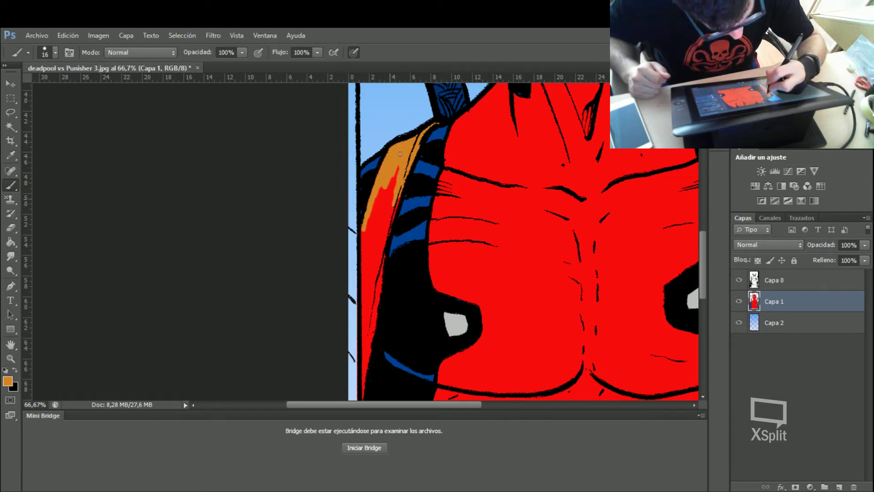
{"action": "left_click_drag", "start_coordinate": [388, 202], "coordinate": [403, 149]}
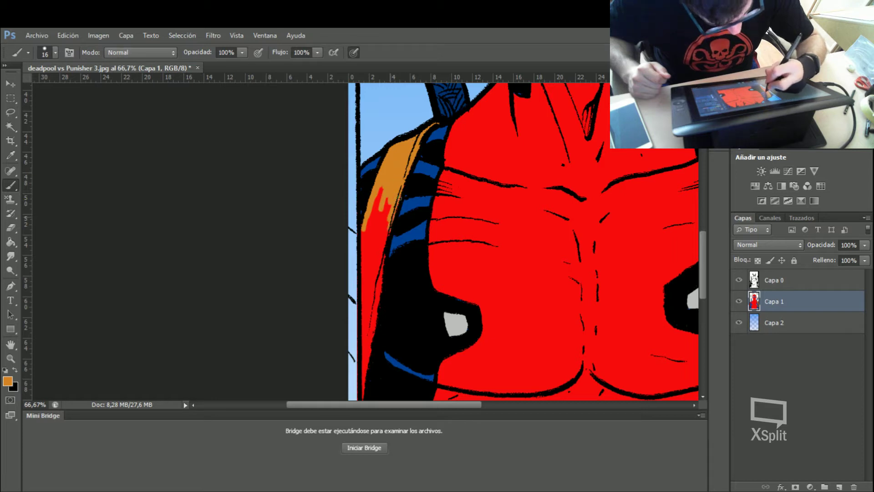
{"action": "left_click_drag", "start_coordinate": [387, 230], "coordinate": [367, 369]}
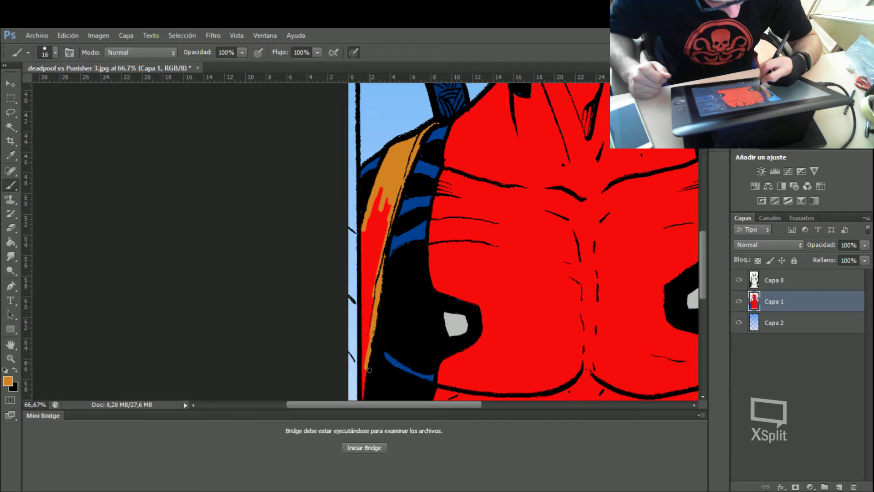
{"action": "left_click_drag", "start_coordinate": [367, 242], "coordinate": [367, 291]}
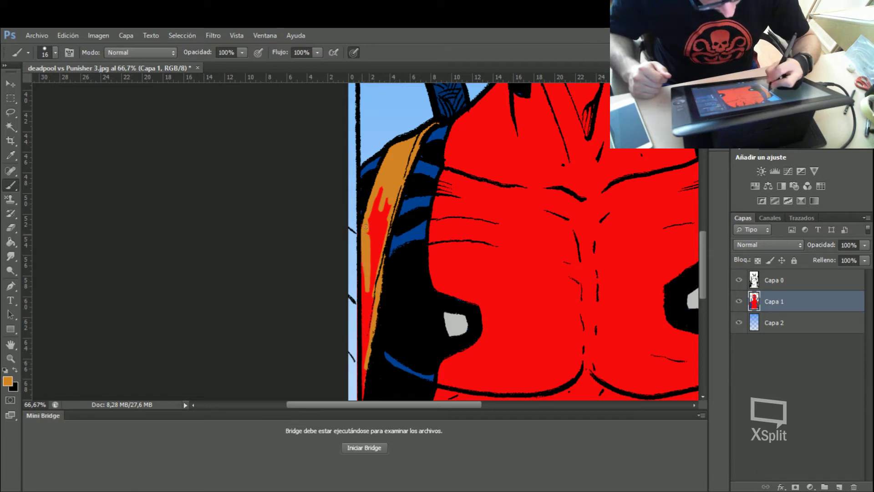
{"action": "left_click_drag", "start_coordinate": [370, 211], "coordinate": [379, 214]}
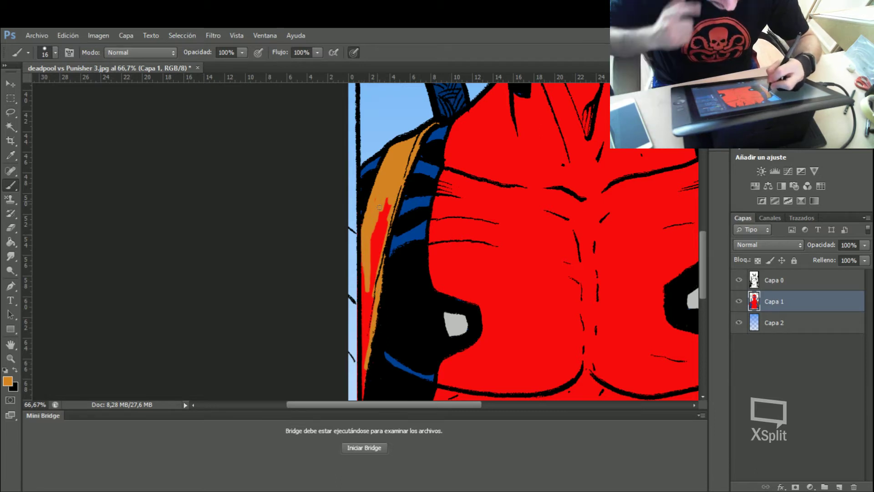
{"action": "left_click_drag", "start_coordinate": [390, 188], "coordinate": [393, 201]}
{"action": "mouse_move", "coordinate": [381, 259]}
{"action": "left_mouse_down"}
{"action": "mouse_move", "coordinate": [373, 253]}
{"action": "mouse_move", "coordinate": [368, 129]}
{"action": "mouse_move", "coordinate": [370, 187]}
{"action": "left_mouse_up"}
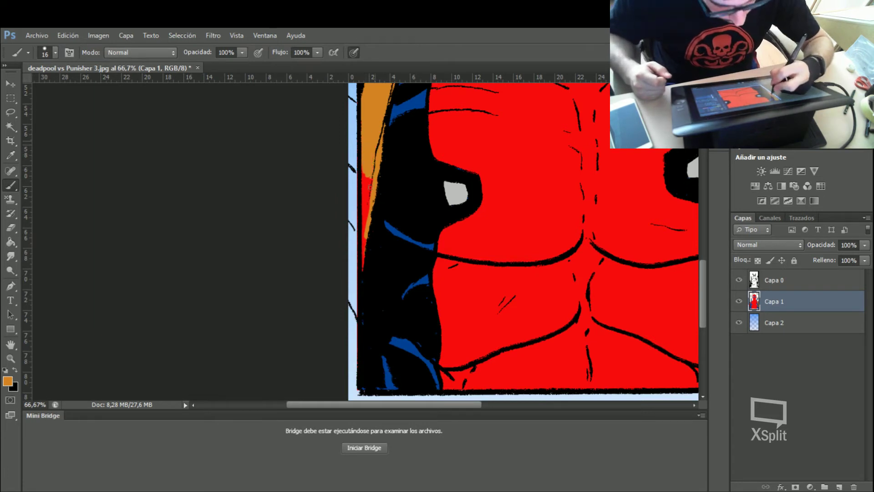
{"action": "left_click_drag", "start_coordinate": [362, 171], "coordinate": [362, 271]}
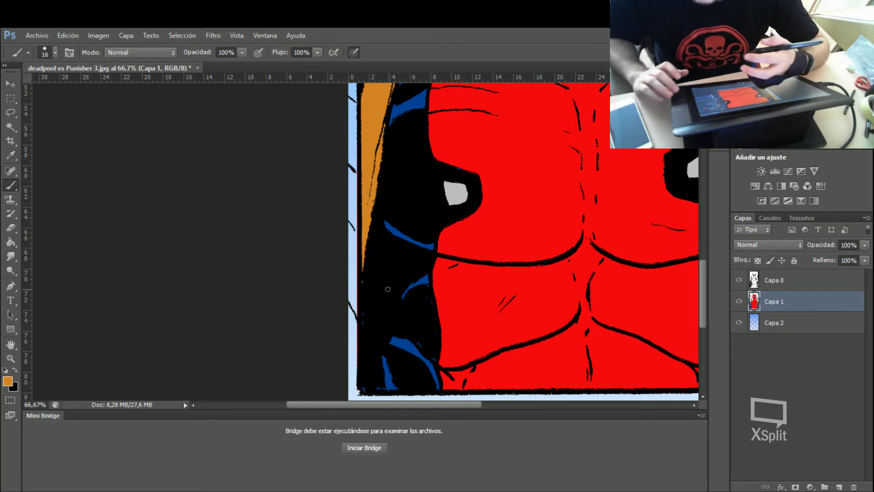
{"action": "scroll", "coordinate": [698, 263], "scroll_direction": "up", "scroll_amount": 3}
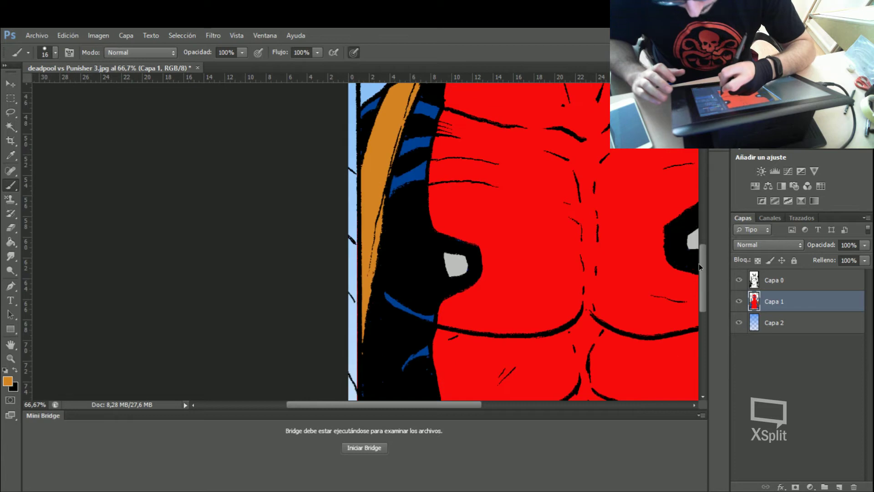
{"action": "left_click_drag", "start_coordinate": [699, 263], "coordinate": [707, 243]}
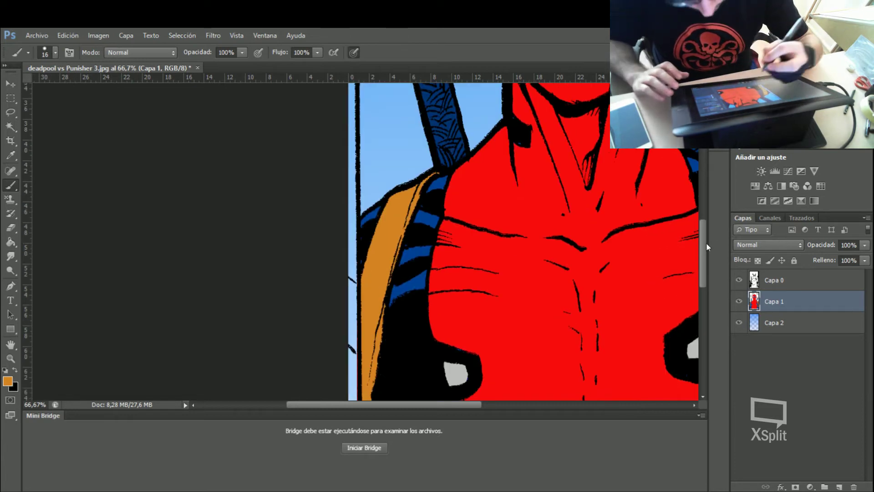
{"action": "key", "text": "ctrl+minus"}
- Add an empty Capa 3 layer above Capa 1 and zoom in on Deadpool's chest
{"action": "key", "text": "ctrl+minus"}
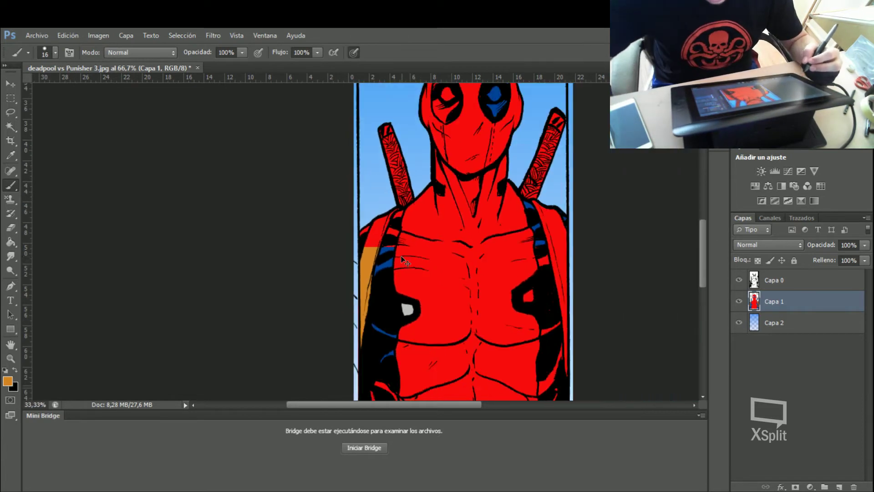
{"action": "key", "text": "ctrl+minus"}
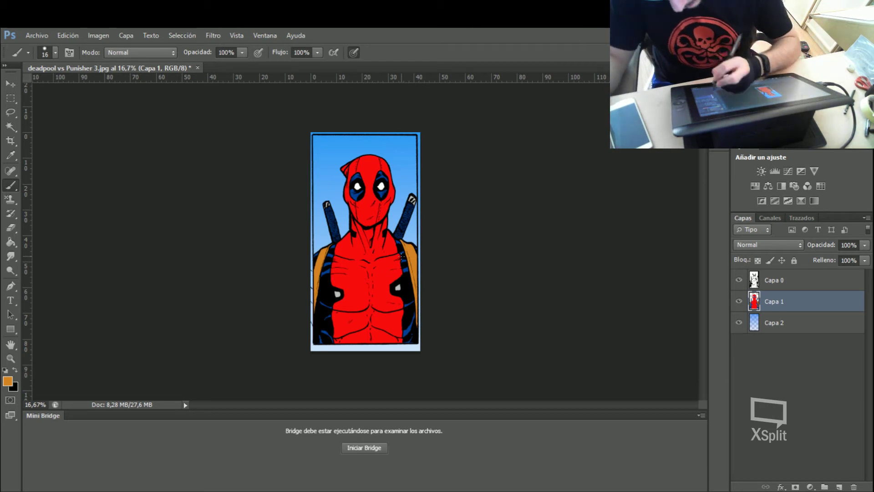
{"action": "left_click", "coordinate": [839, 487]}
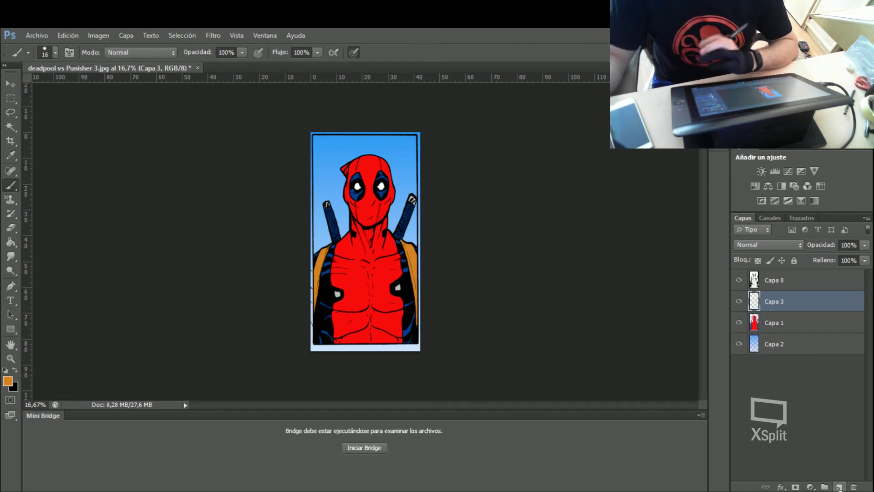
{"action": "key", "text": "ctrl+plus"}
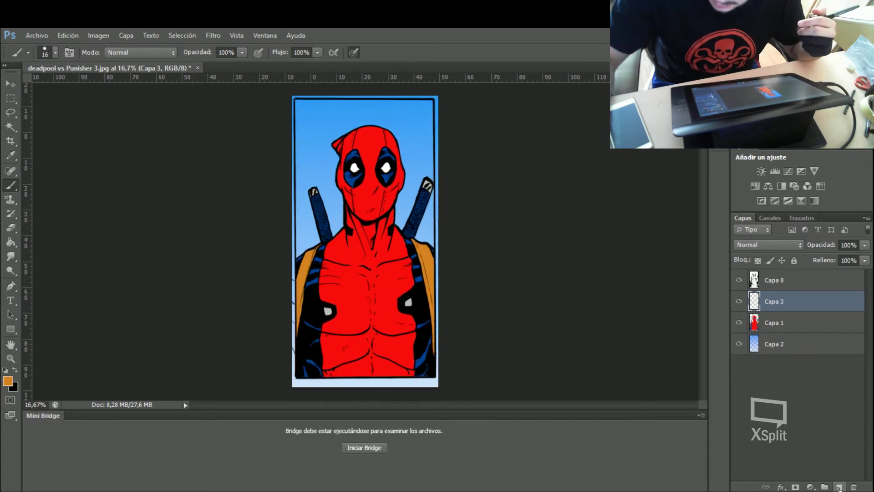
{"action": "key", "text": "ctrl+plus"}
{"action": "key", "text": "ctrl+plus"}
{"action": "key", "text": "ctrl+plus"}
{"action": "key", "text": "ctrl+plus"}
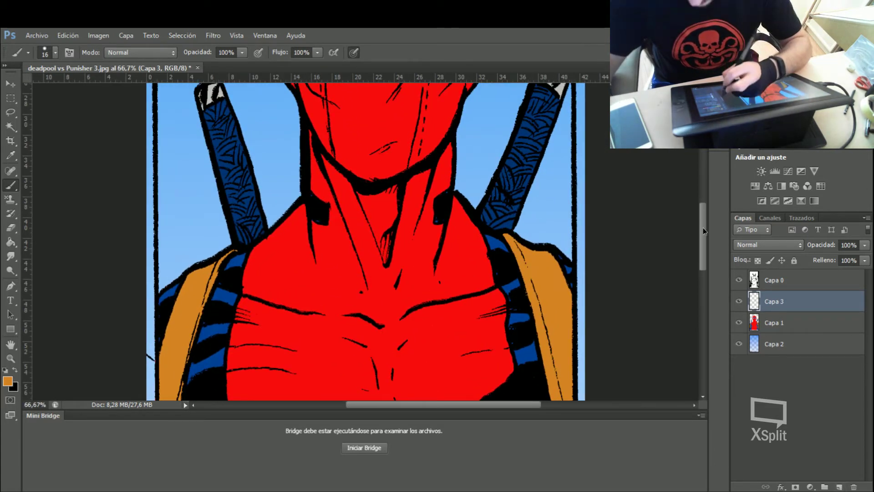
{"action": "left_click_drag", "start_coordinate": [703, 228], "coordinate": [706, 171]}
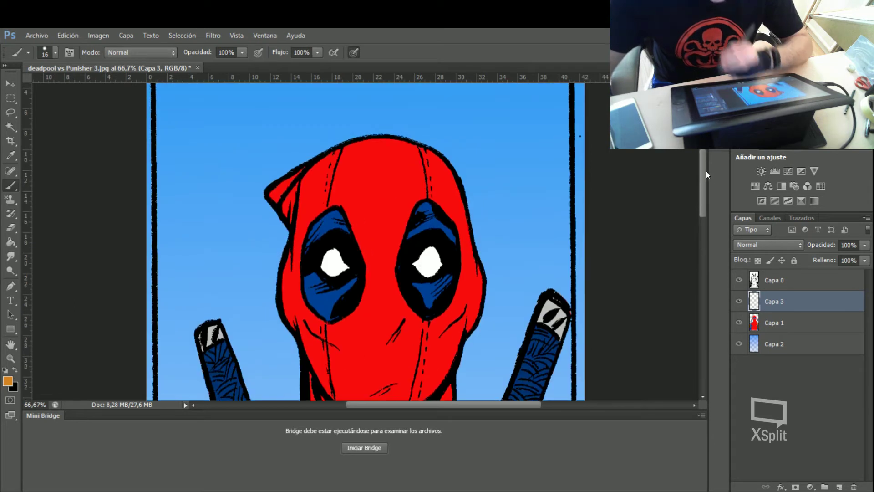
- Lasso the hood's pointed tip and set the foreground to darker red a70e0e
{"action": "left_click", "coordinate": [10, 114]}
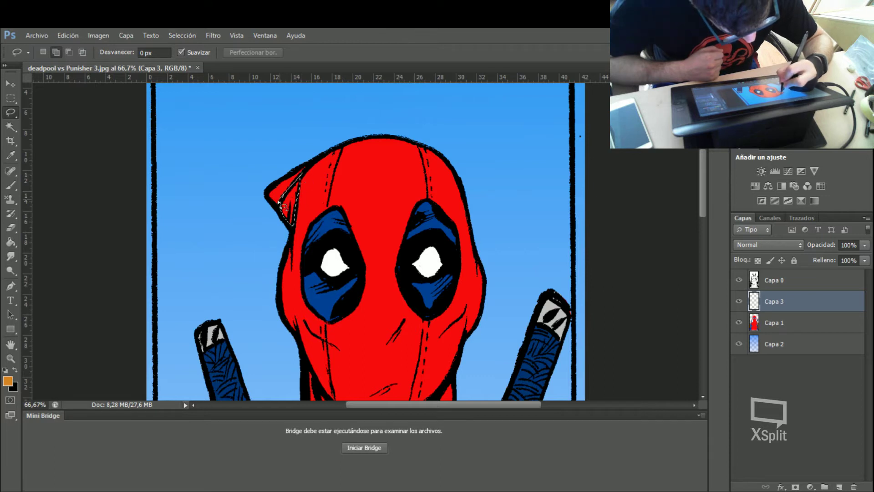
{"action": "left_click_drag", "start_coordinate": [288, 178], "coordinate": [291, 217]}
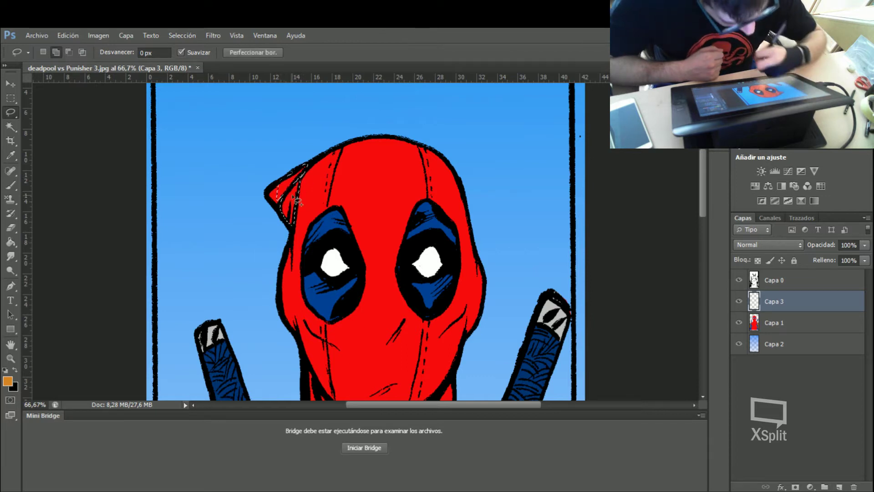
{"action": "left_click", "coordinate": [9, 381]}
{"action": "left_click", "coordinate": [390, 181]}
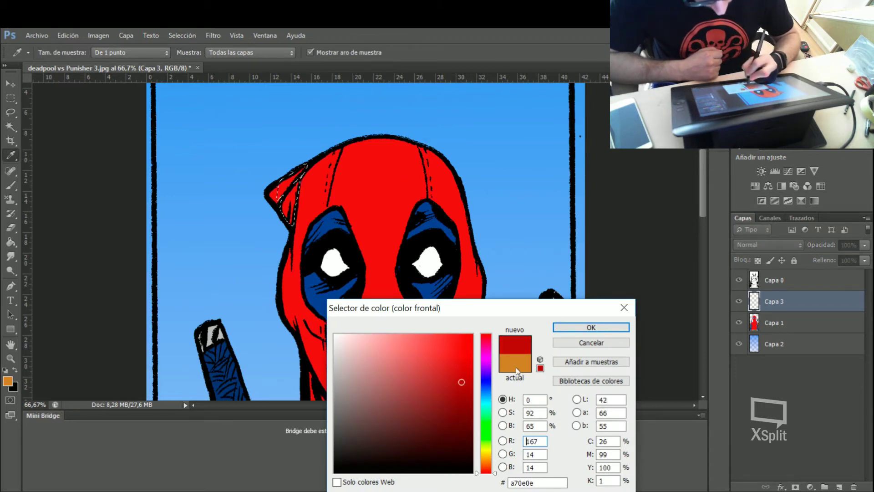
{"action": "left_click", "coordinate": [566, 324]}
{"action": "left_click", "coordinate": [10, 185]}
{"action": "right_click", "coordinate": [359, 212]}
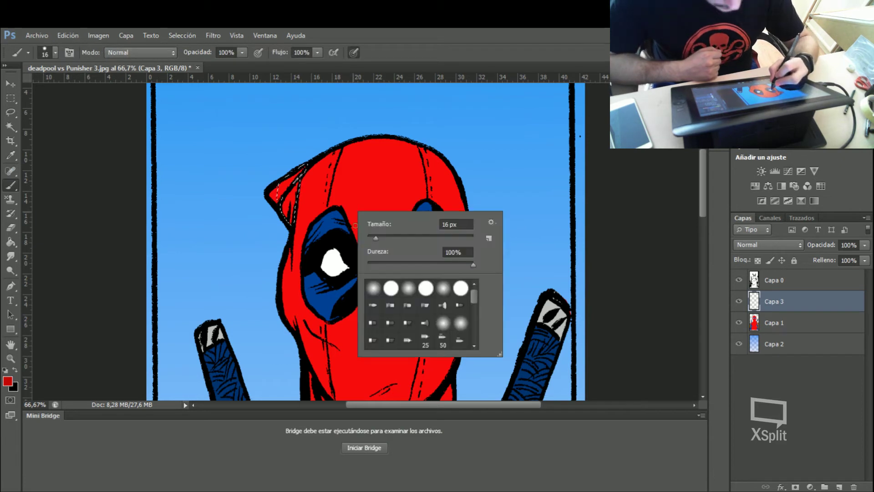
- Shade the hood tip with a soft round 277 px, 0% hardness brush, then deselect
{"action": "left_click", "coordinate": [442, 289]}
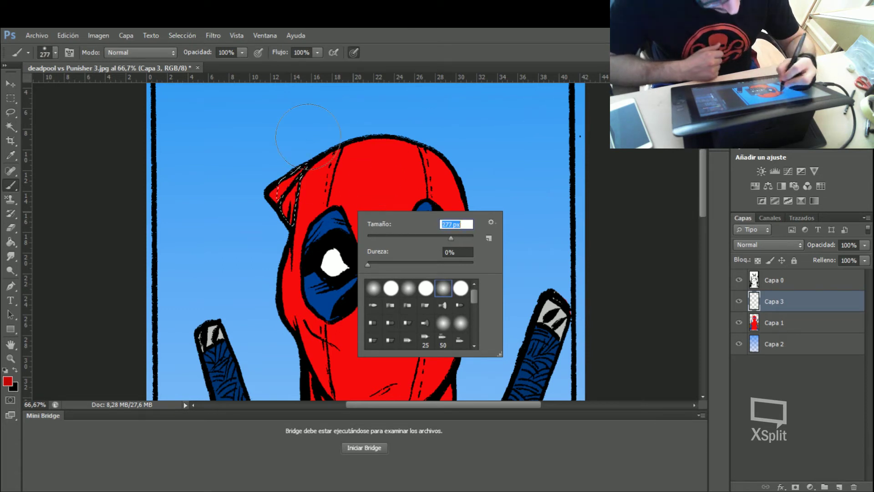
{"action": "key", "text": "Return"}
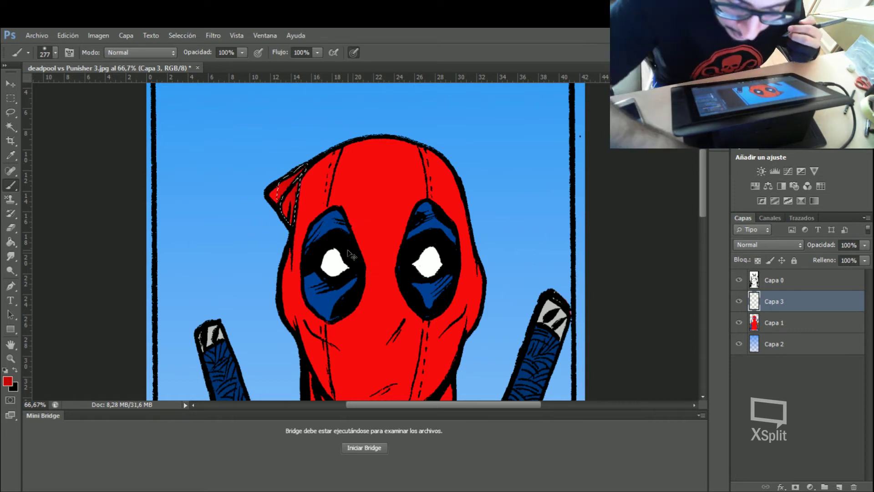
{"action": "key", "text": "ctrl+d"}
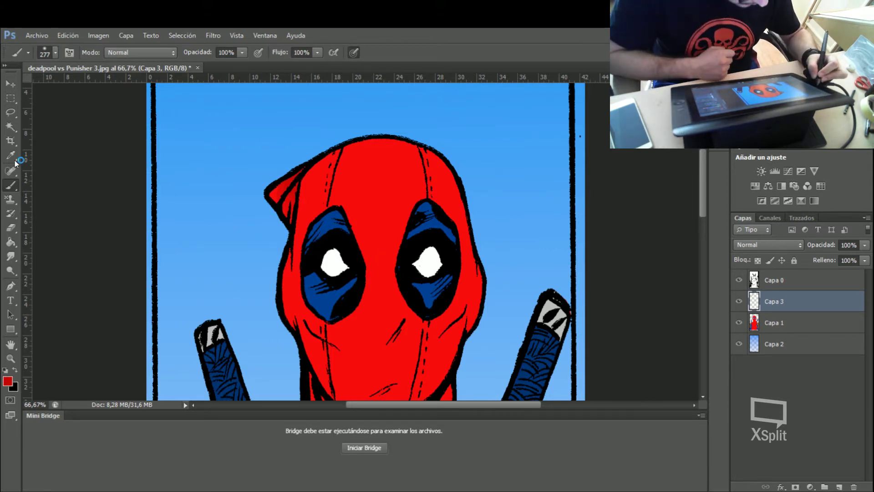
{"action": "left_click", "coordinate": [10, 113]}
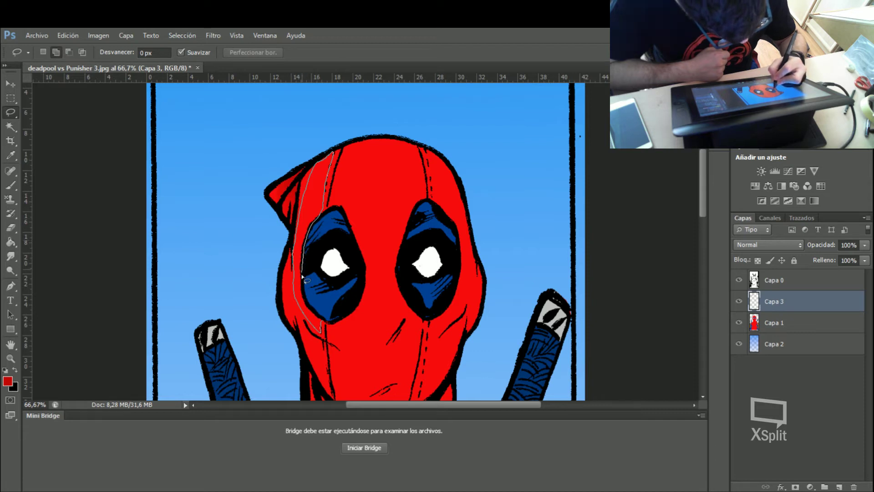
- Select a strip down the mask's left side and shade it darker red
{"action": "left_click_drag", "start_coordinate": [326, 326], "coordinate": [323, 326]}
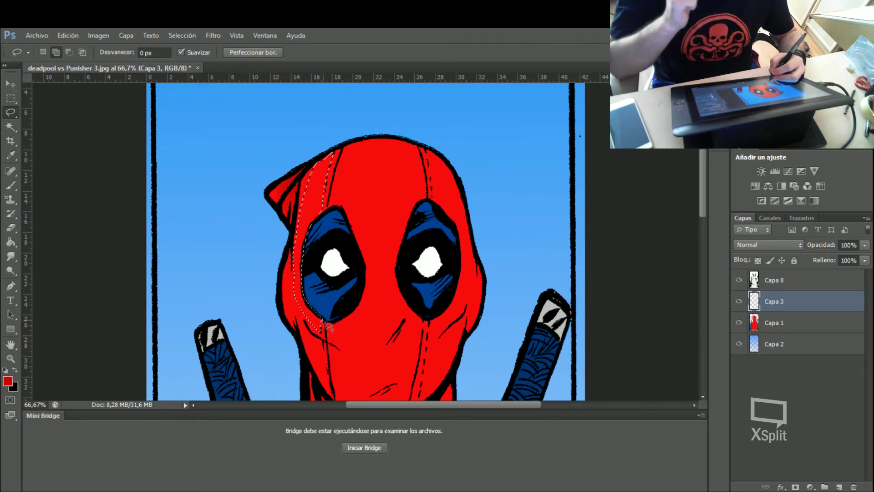
{"action": "left_click_drag", "start_coordinate": [703, 203], "coordinate": [703, 207]}
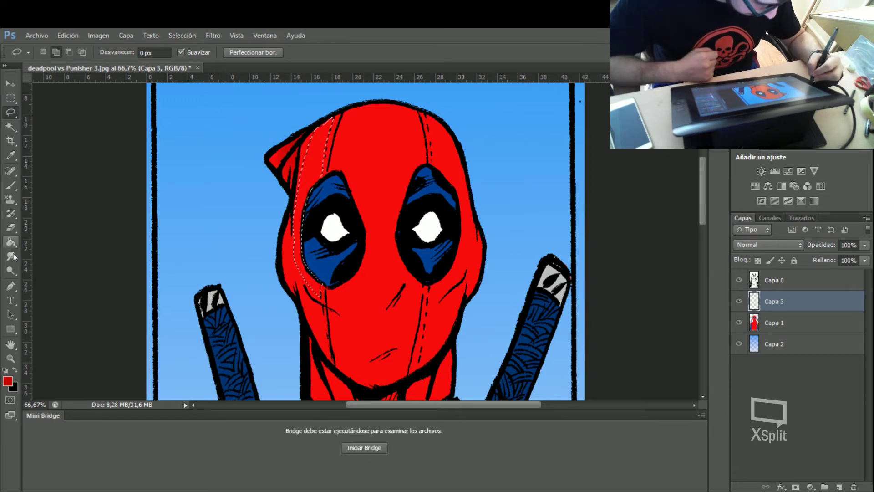
{"action": "left_click", "coordinate": [12, 186]}
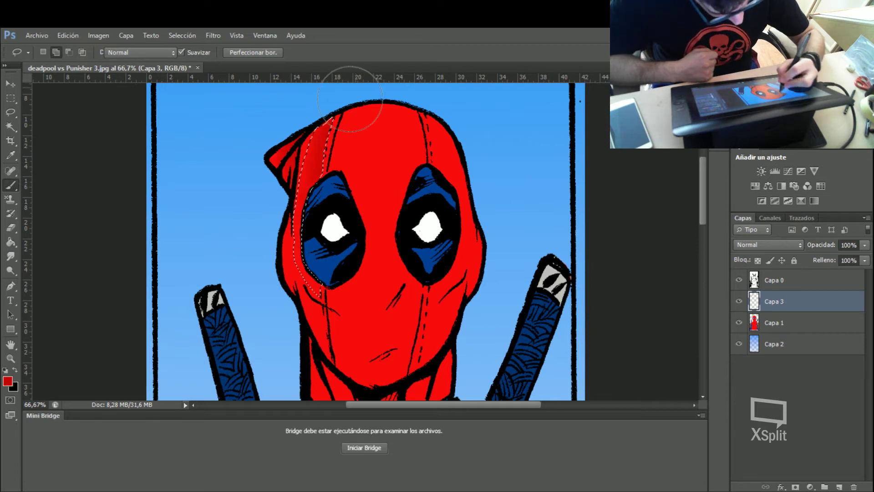
{"action": "key", "text": "ctrl+d"}
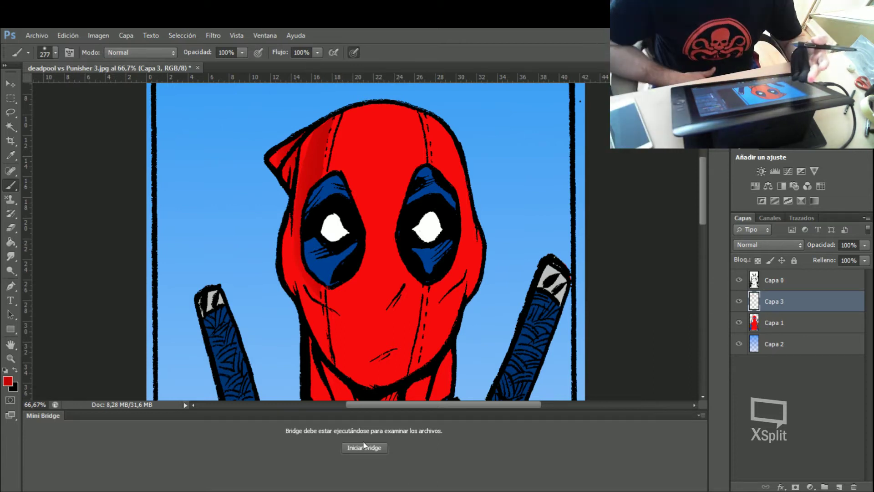
- Shade the mask's left edge beside the eye in darker red, then deselect
{"action": "left_click", "coordinate": [17, 112]}
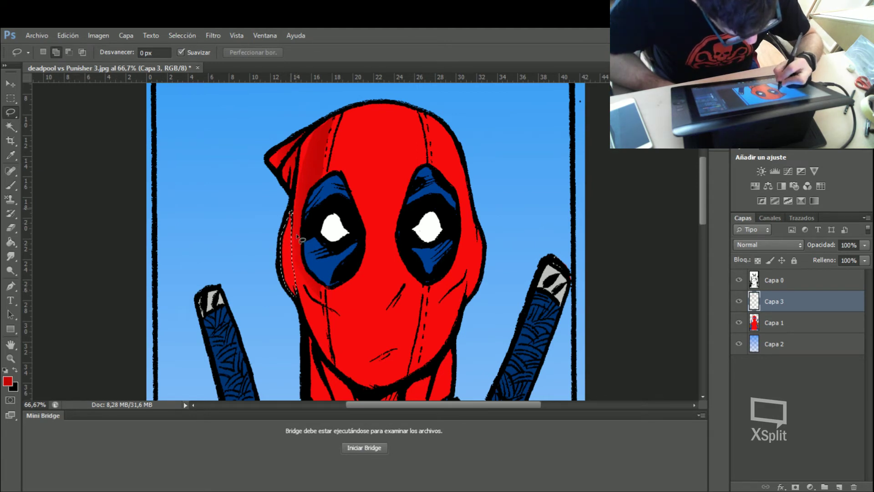
{"action": "left_click_drag", "start_coordinate": [301, 239], "coordinate": [295, 223]}
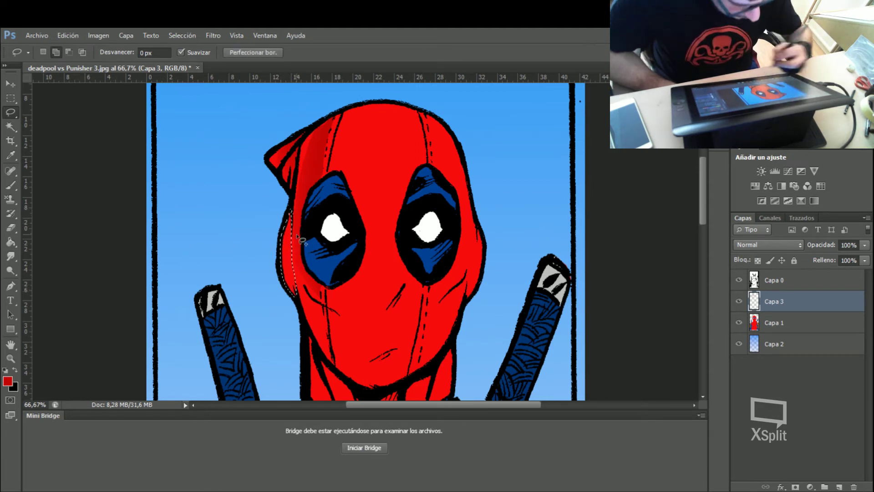
{"action": "left_click", "coordinate": [10, 187]}
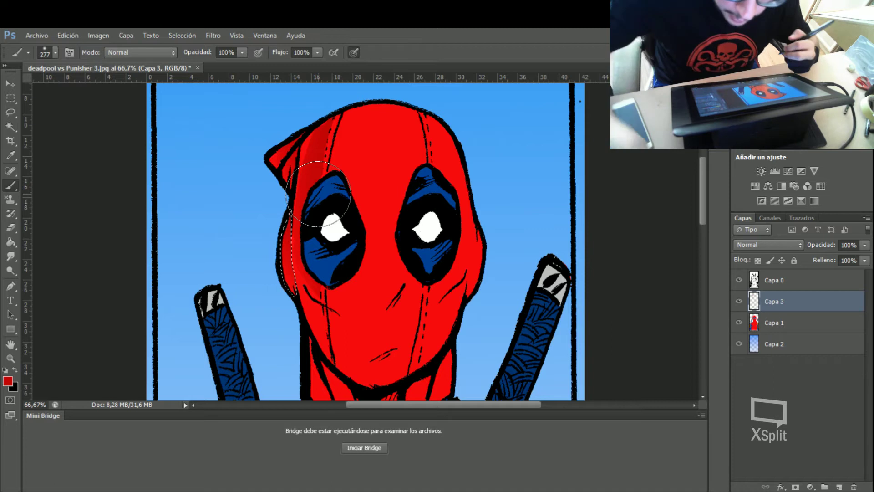
{"action": "key", "text": "ctrl+d"}
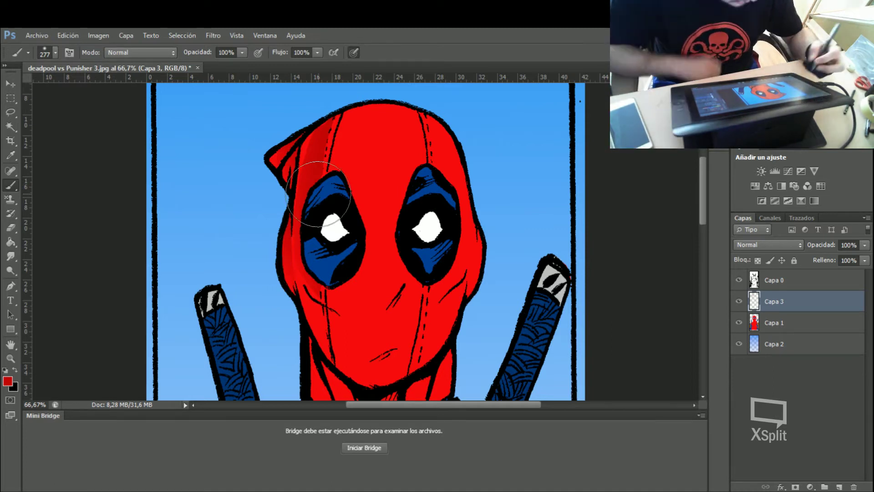
{"action": "left_click", "coordinate": [11, 113]}
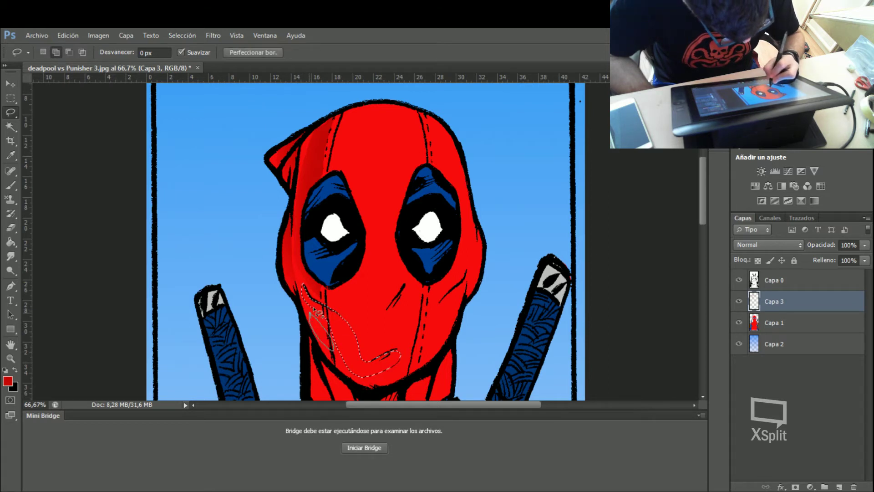
- Shade the lasso-selected left cheek with soft dark red, then deselect
{"action": "left_click_drag", "start_coordinate": [316, 314], "coordinate": [304, 287]}
{"action": "left_click", "coordinate": [11, 185]}
{"action": "left_click_drag", "start_coordinate": [361, 273], "coordinate": [327, 337]}
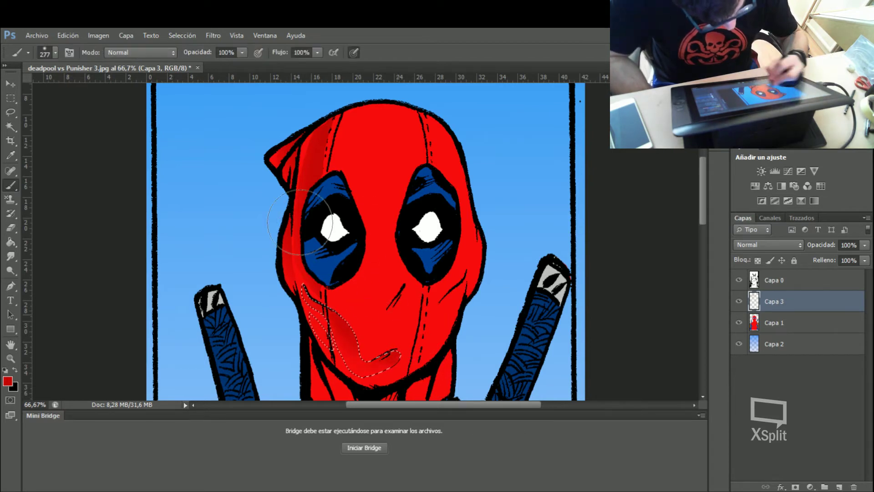
{"action": "key", "text": "ctrl+d"}
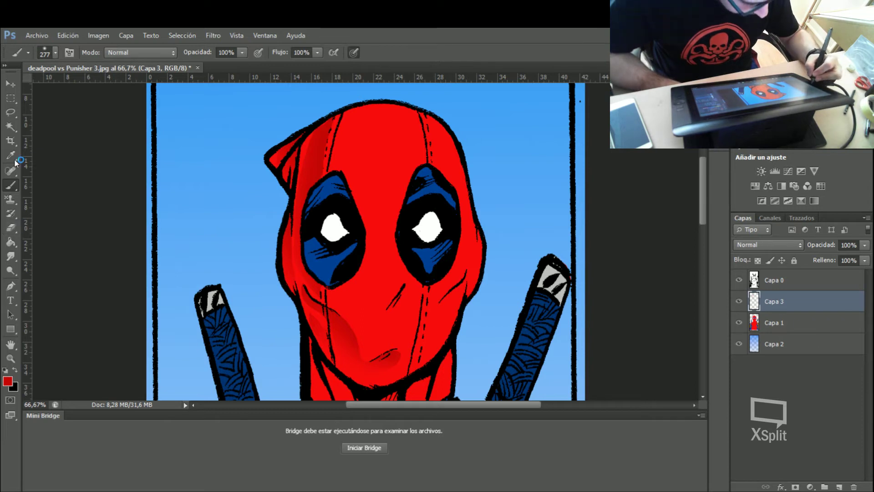
- Add a soft dark-red shadow along the side of the nose, then deselect
{"action": "left_click", "coordinate": [15, 111]}
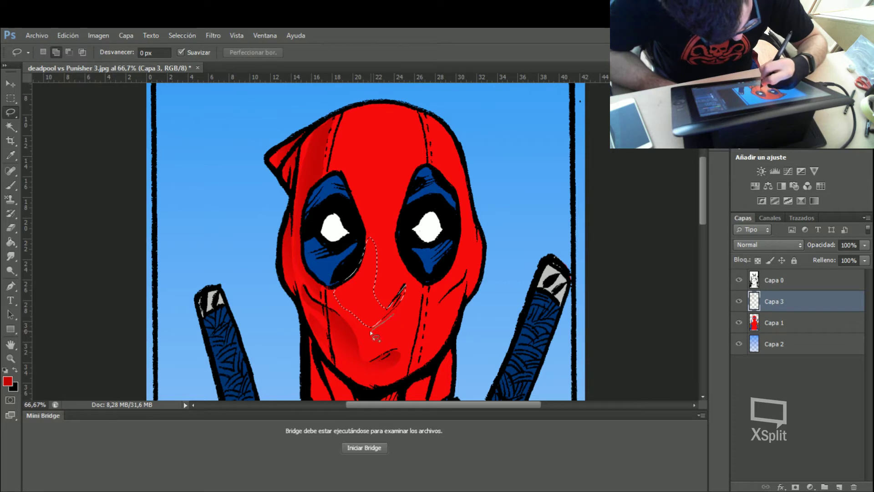
{"action": "left_click_drag", "start_coordinate": [396, 318], "coordinate": [360, 341]}
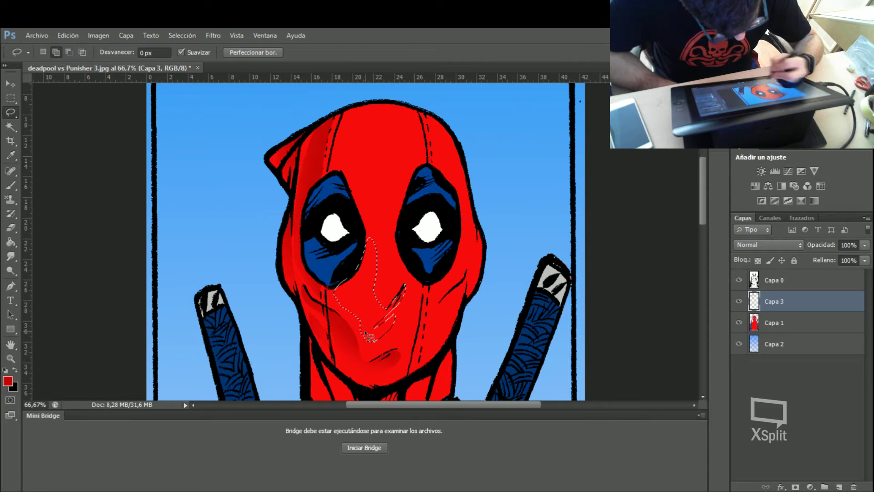
{"action": "left_click", "coordinate": [11, 186]}
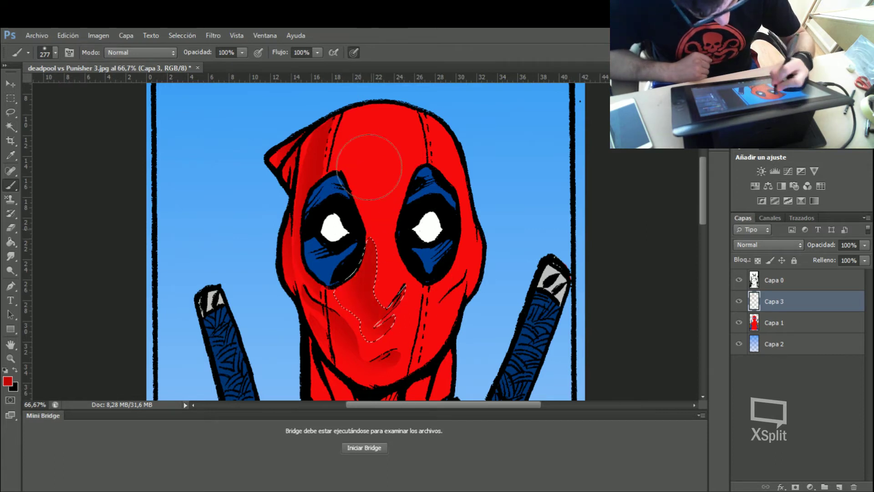
{"action": "key", "text": "ctrl+d"}
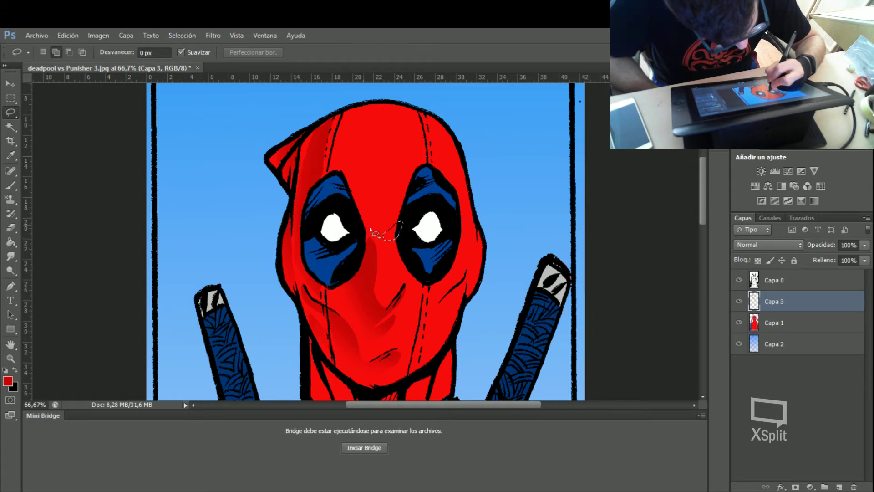
- Shade the area between the eyes and the right cheek in darker red
{"action": "left_click_drag", "start_coordinate": [362, 227], "coordinate": [363, 229]}
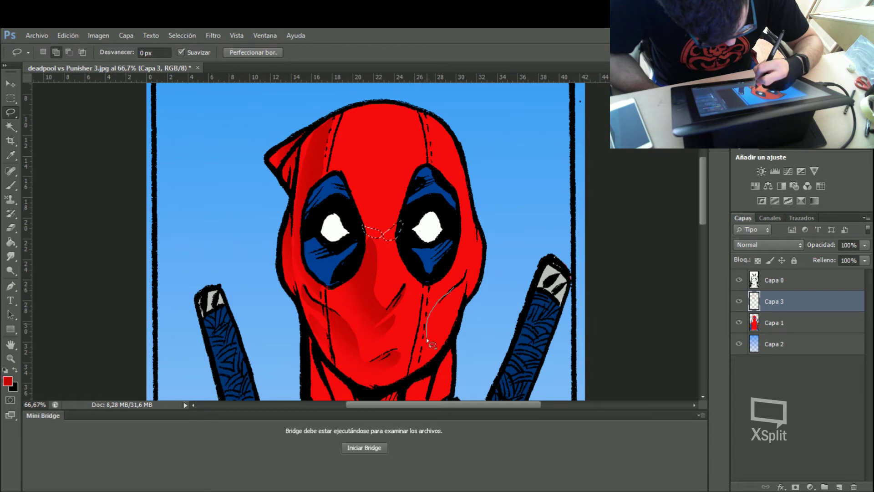
{"action": "left_click_drag", "start_coordinate": [455, 293], "coordinate": [456, 293]}
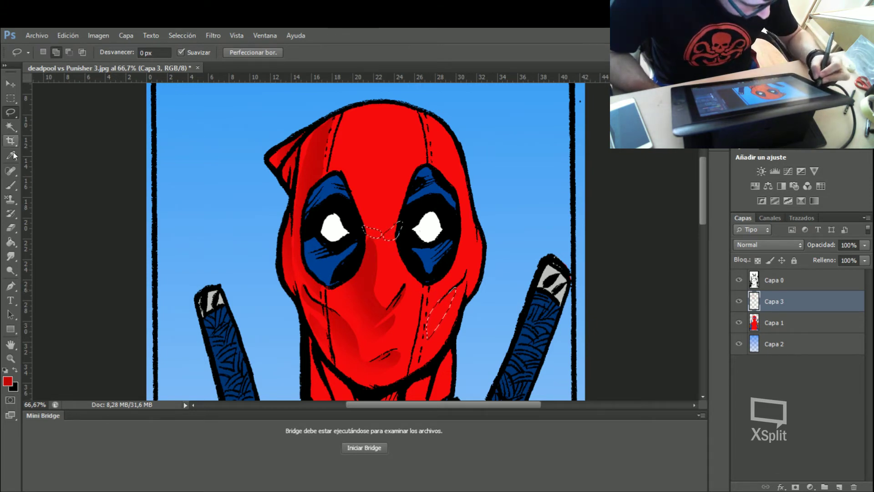
{"action": "left_click", "coordinate": [11, 185]}
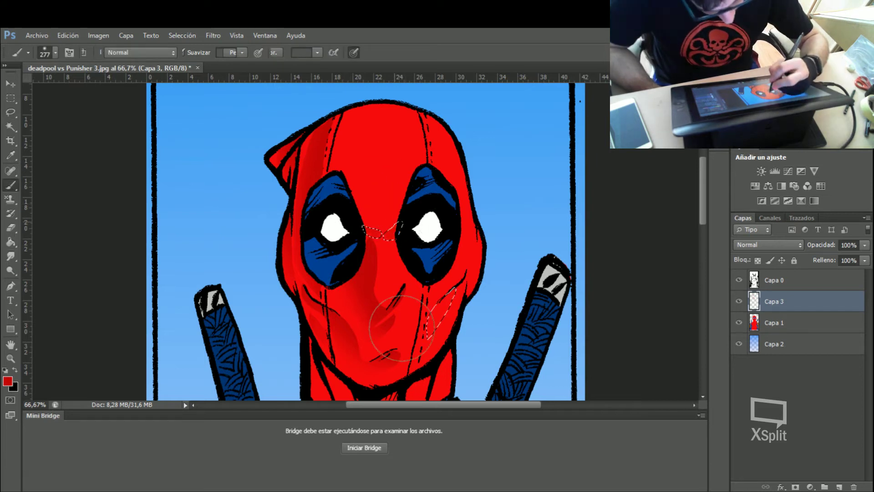
{"action": "key", "text": "ctrl+d"}
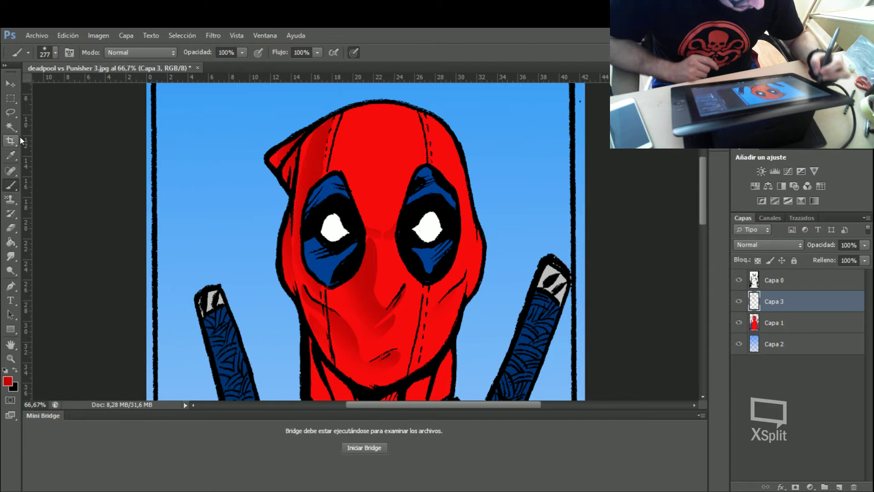
{"action": "left_click", "coordinate": [16, 113]}
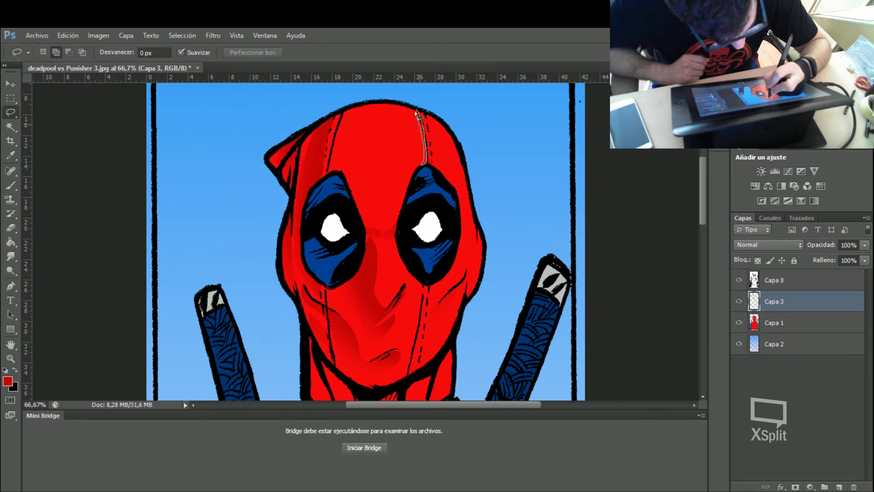
- Shade strips along the hood's top seam and lower face seam in darker red
{"action": "left_click_drag", "start_coordinate": [469, 297], "coordinate": [451, 291]}
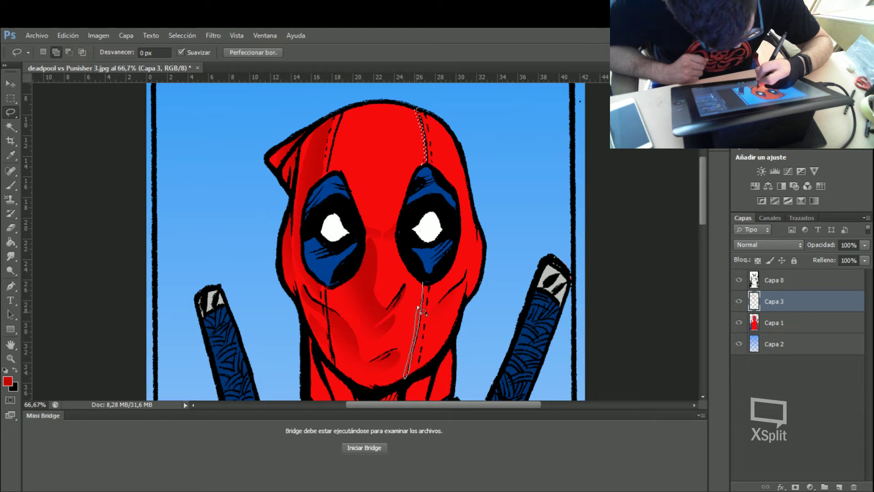
{"action": "left_click_drag", "start_coordinate": [432, 292], "coordinate": [421, 282]}
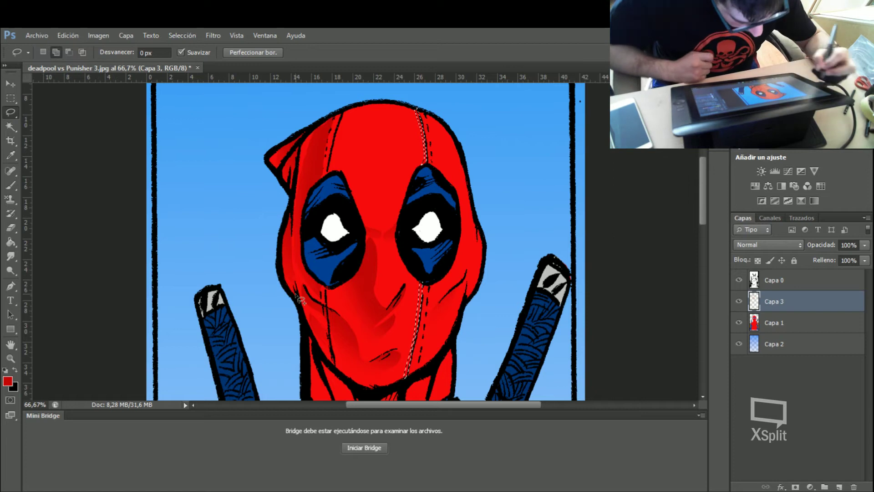
{"action": "left_click", "coordinate": [11, 185]}
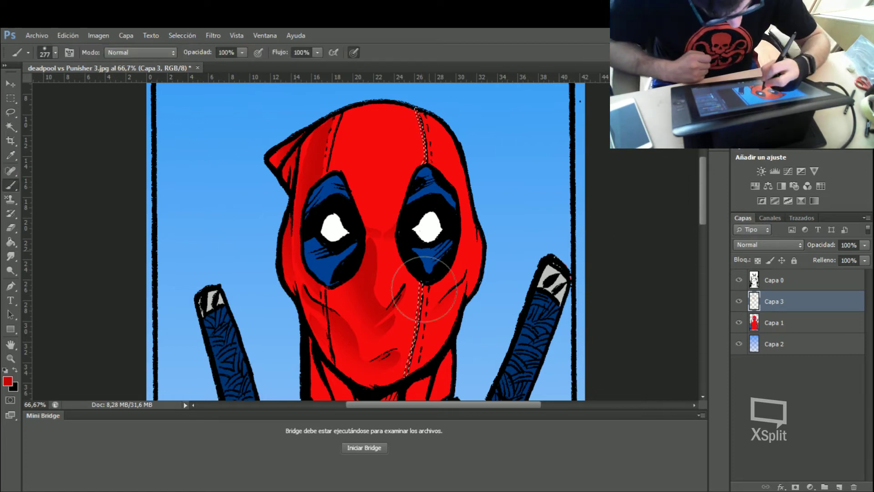
{"action": "key", "text": "ctrl+d"}
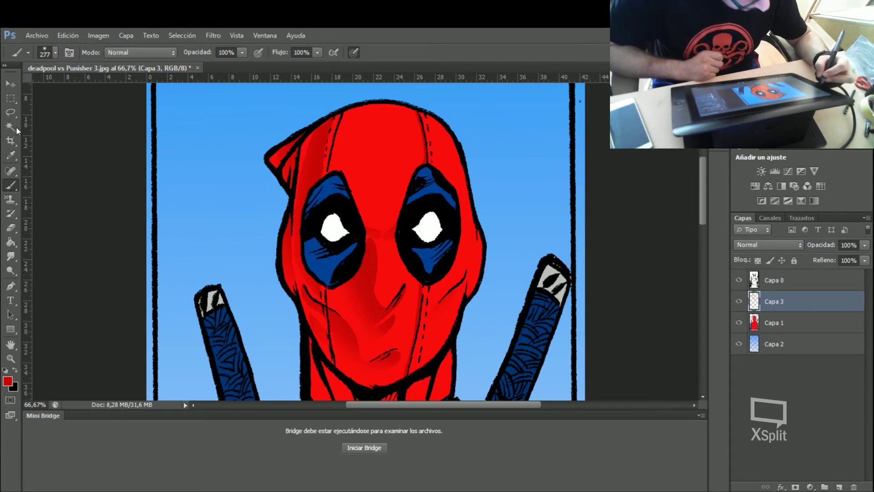
- Add darker-red shading along the left face seam
{"action": "left_click", "coordinate": [12, 114]}
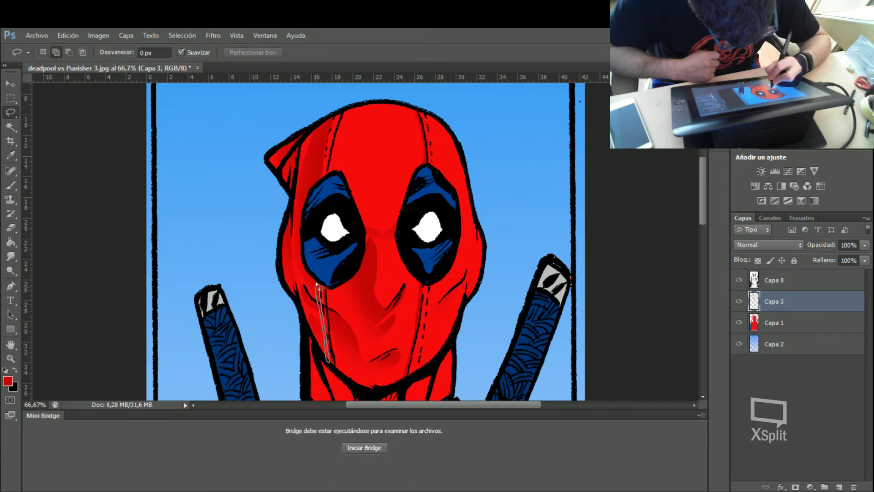
{"action": "left_click_drag", "start_coordinate": [322, 365], "coordinate": [326, 360]}
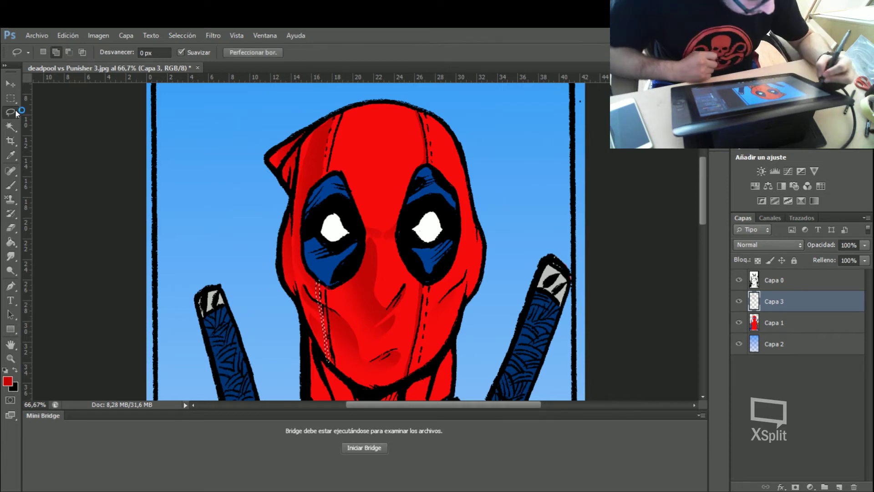
{"action": "left_click", "coordinate": [11, 185]}
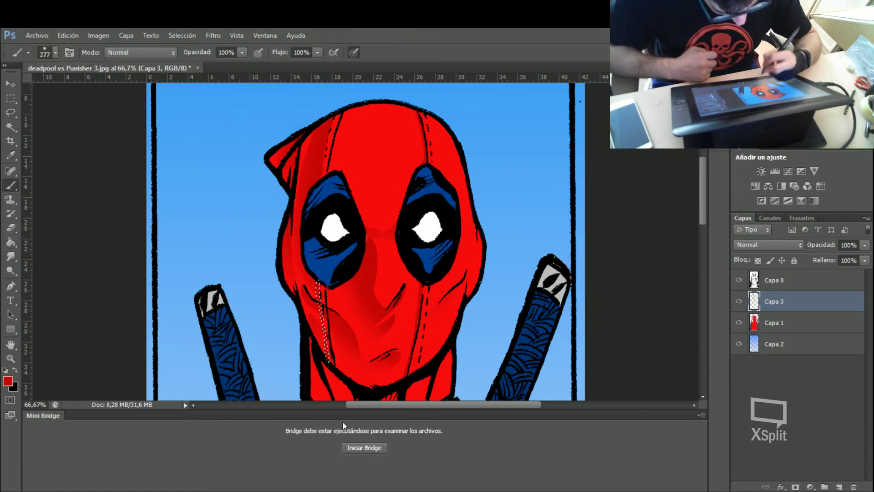
{"action": "key", "text": "ctrl+d"}
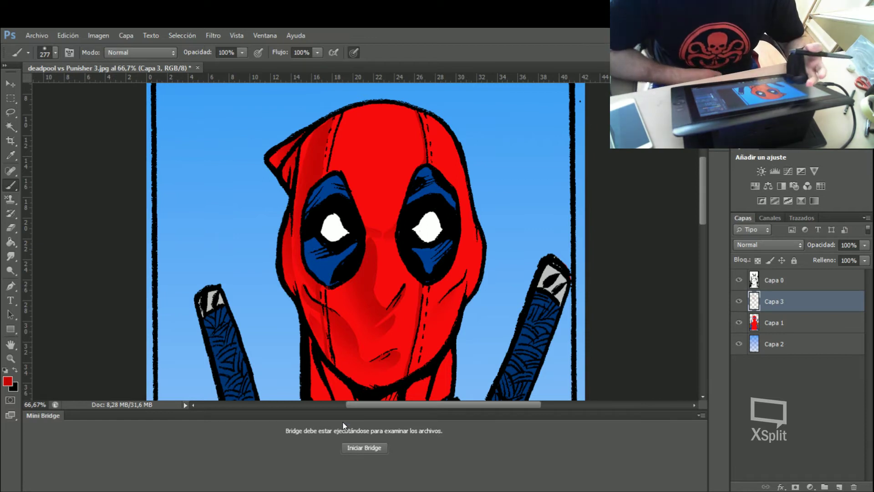
- Shade the right cheek edge and the chin area in darker red
{"action": "left_click", "coordinate": [11, 113]}
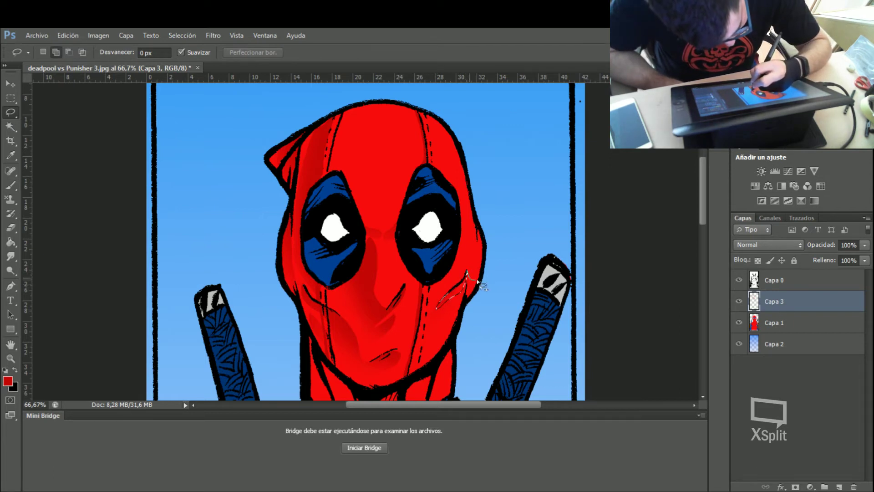
{"action": "left_click_drag", "start_coordinate": [460, 259], "coordinate": [461, 258]}
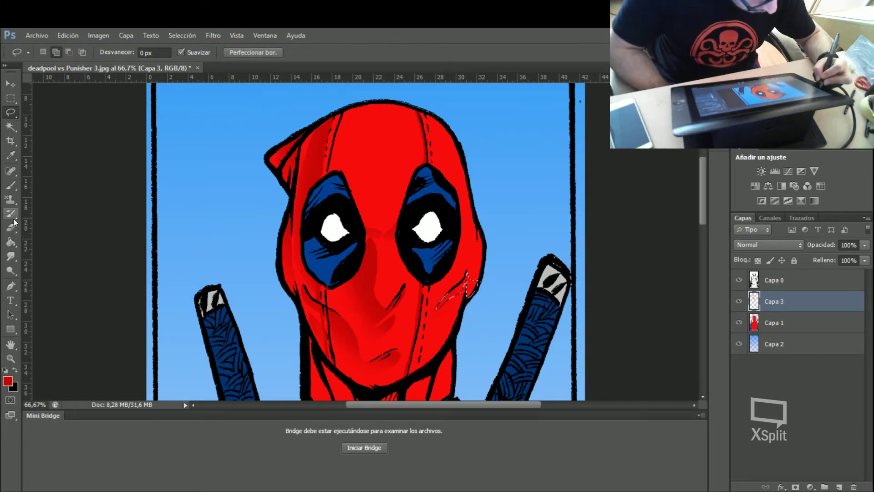
{"action": "left_click", "coordinate": [11, 185]}
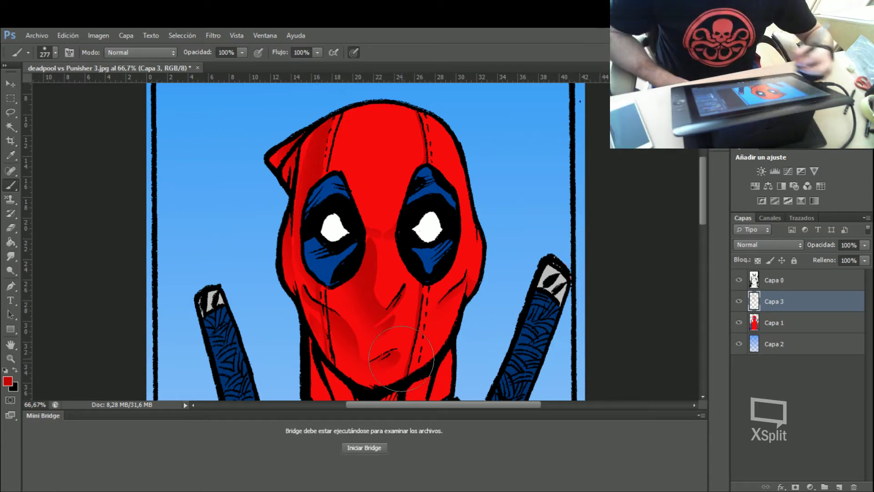
{"action": "left_click", "coordinate": [12, 113]}
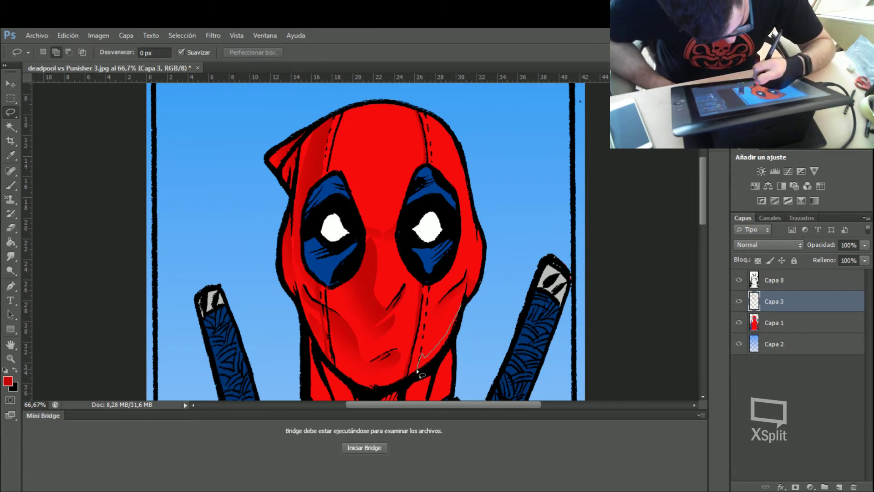
{"action": "left_click_drag", "start_coordinate": [466, 278], "coordinate": [466, 277]}
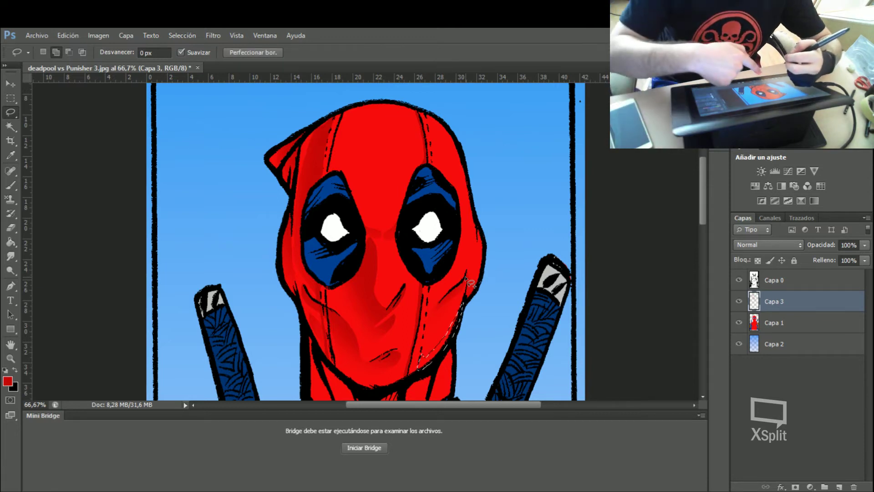
{"action": "left_click", "coordinate": [11, 185]}
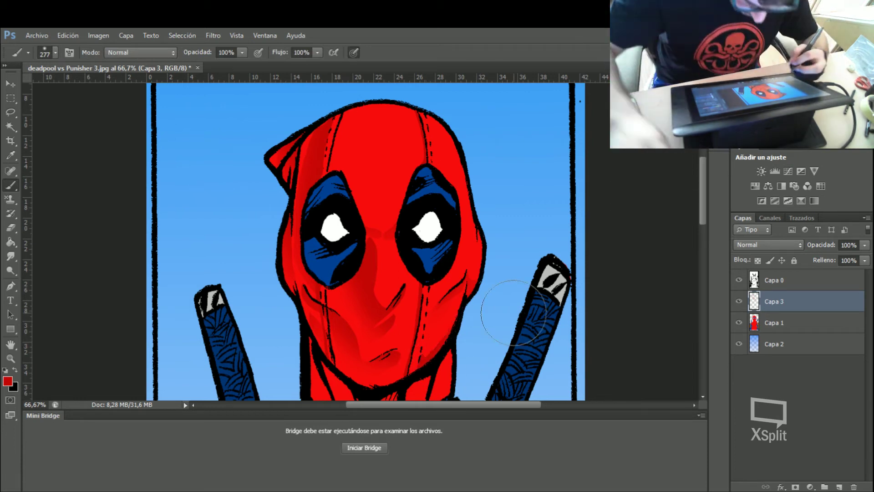
{"action": "scroll", "coordinate": [703, 219], "scroll_direction": "down", "scroll_amount": 5}
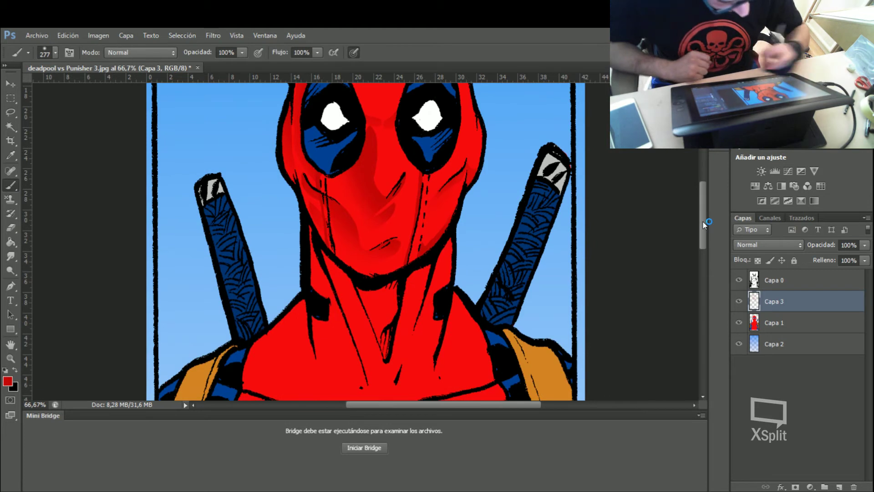
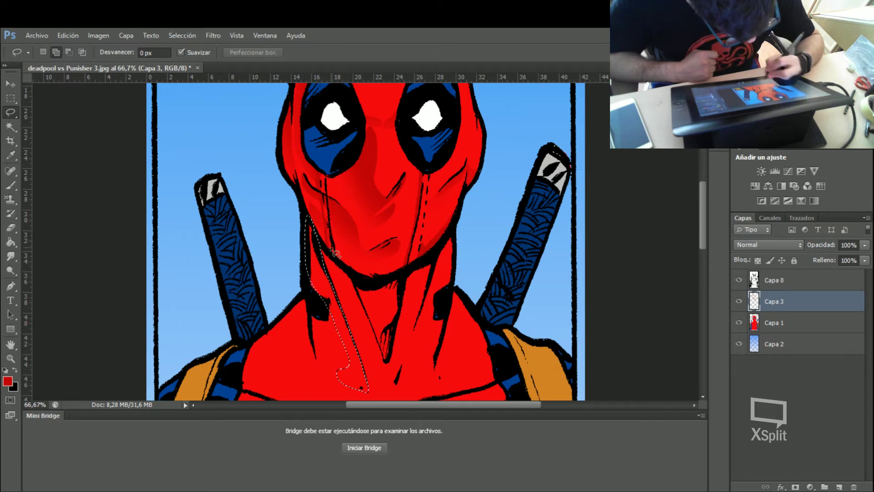
- Paint darker red shading into the selected left-neck area, then deselect
{"action": "key", "text": "b"}
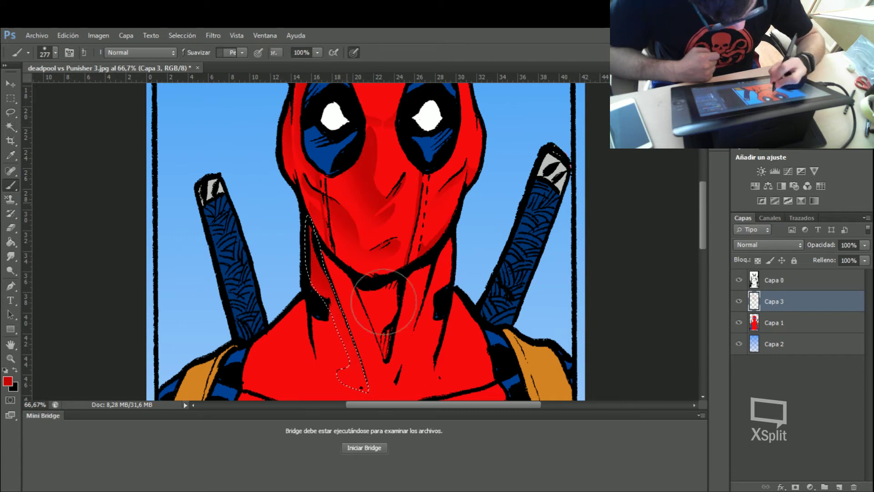
{"action": "left_click_drag", "start_coordinate": [703, 218], "coordinate": [702, 242]}
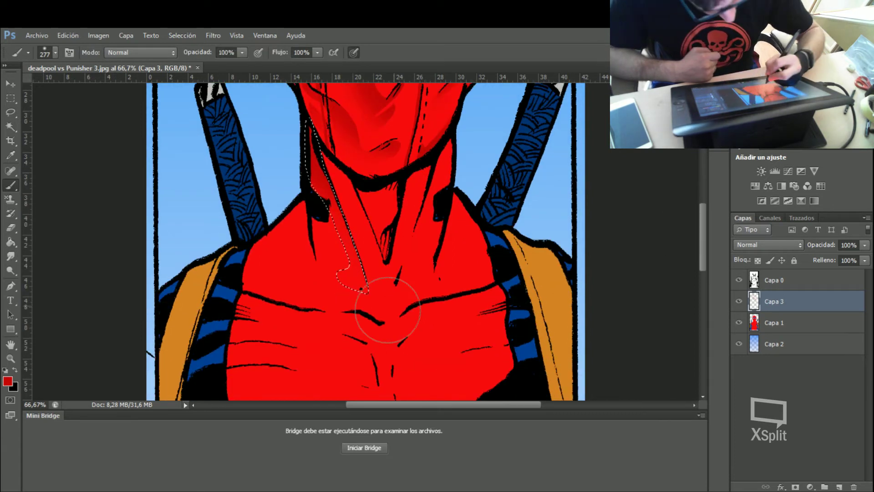
{"action": "key", "text": "ctrl+d"}
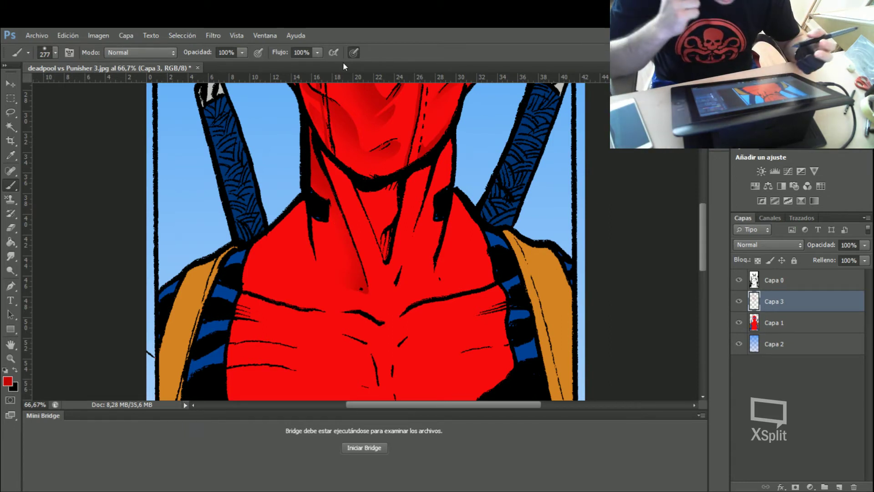
- Lasso the neck fold running toward the chest and shade it darker red
{"action": "left_click", "coordinate": [10, 112]}
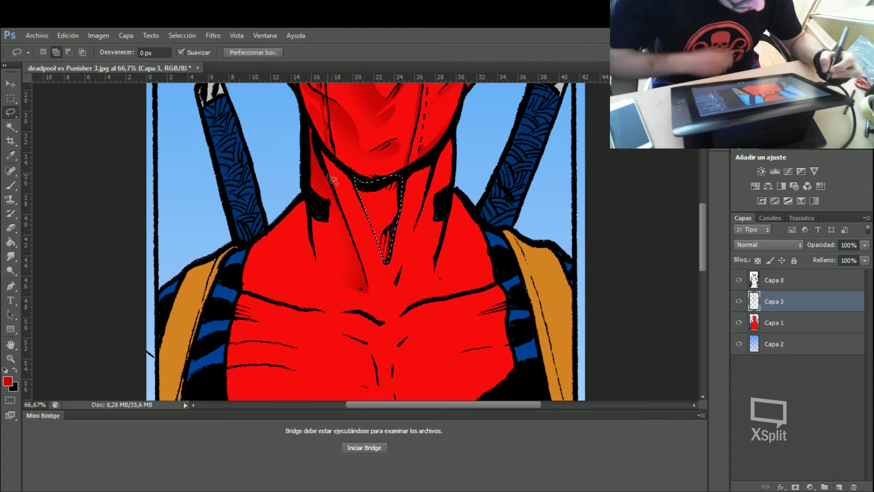
{"action": "left_click", "coordinate": [11, 186]}
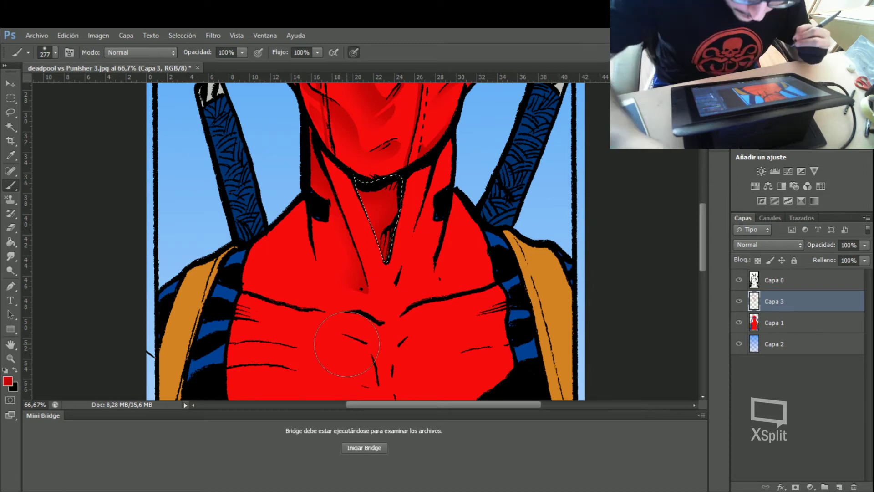
{"action": "key", "text": "ctrl+d"}
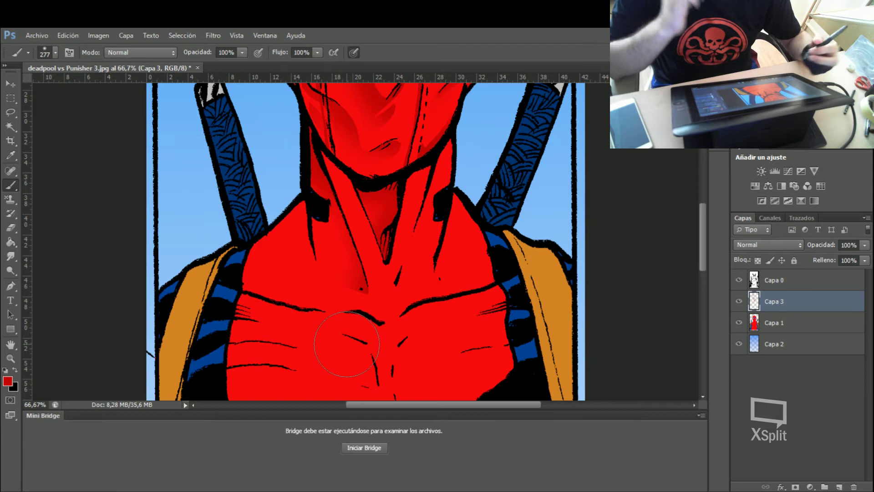
{"action": "left_click", "coordinate": [13, 113]}
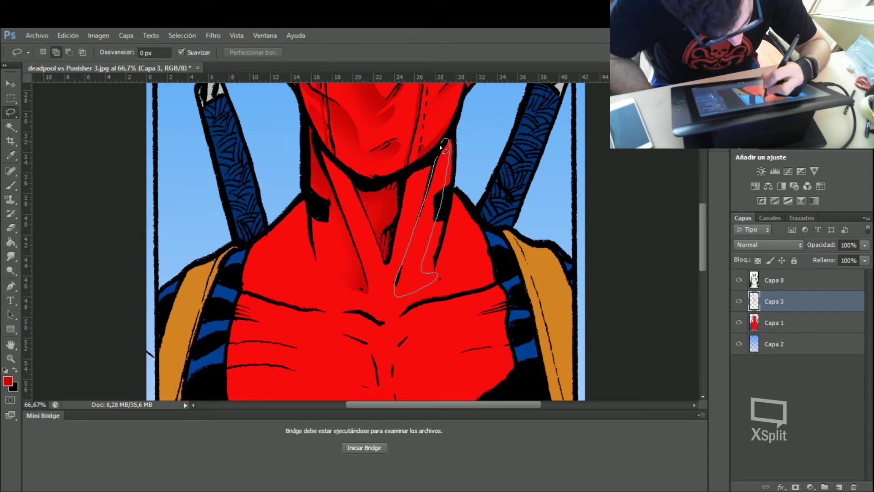
- Shade a selected area on the right side of the neck darker red
{"action": "left_click_drag", "start_coordinate": [439, 166], "coordinate": [440, 164]}
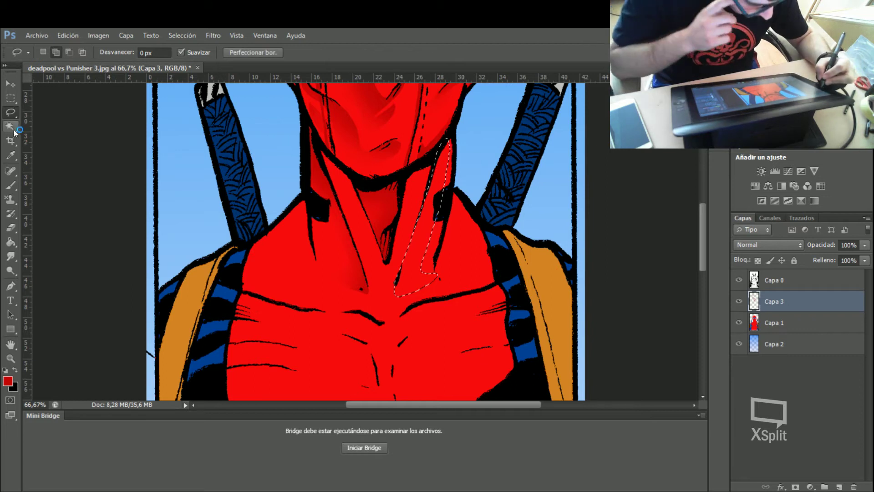
{"action": "left_click", "coordinate": [12, 185]}
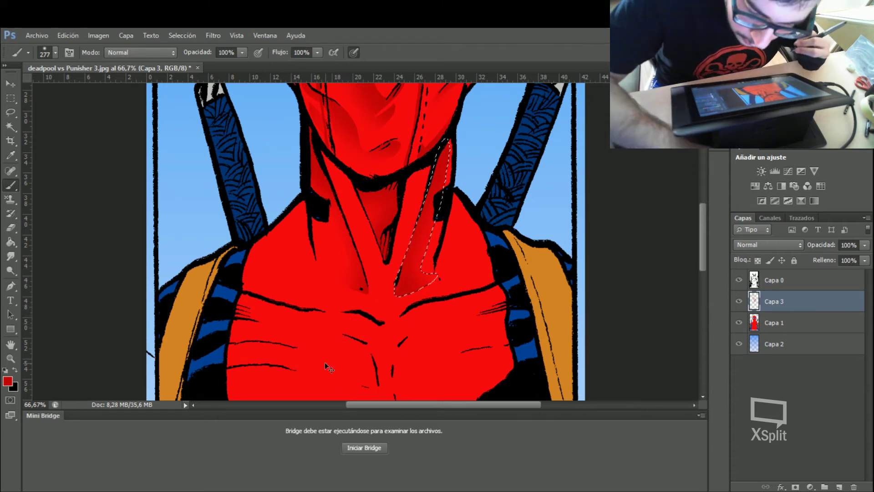
{"action": "key", "text": "ctrl+d"}
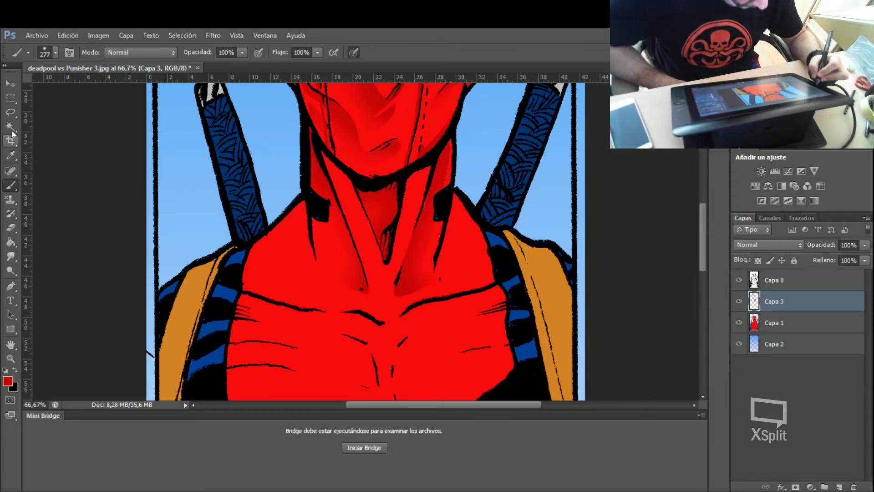
{"action": "left_click", "coordinate": [11, 112]}
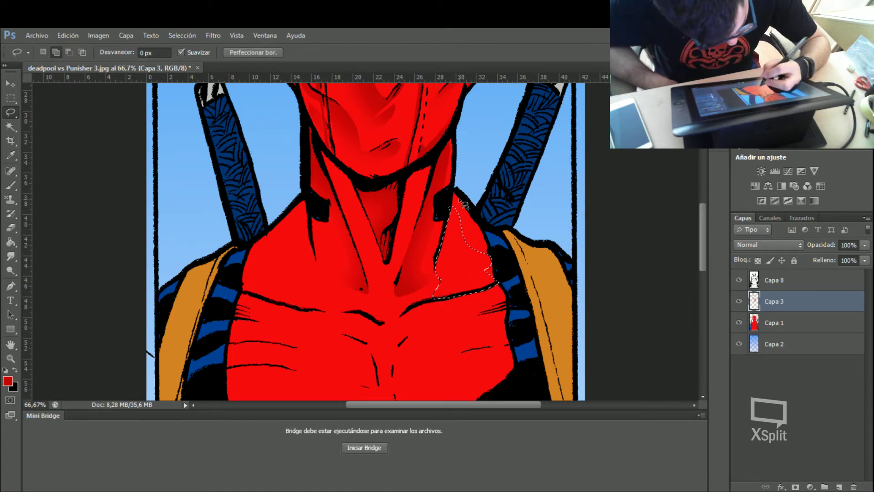
- Lasso the shadow near the right shoulder strap and paint it darker red
{"action": "left_click_drag", "start_coordinate": [500, 260], "coordinate": [489, 285]}
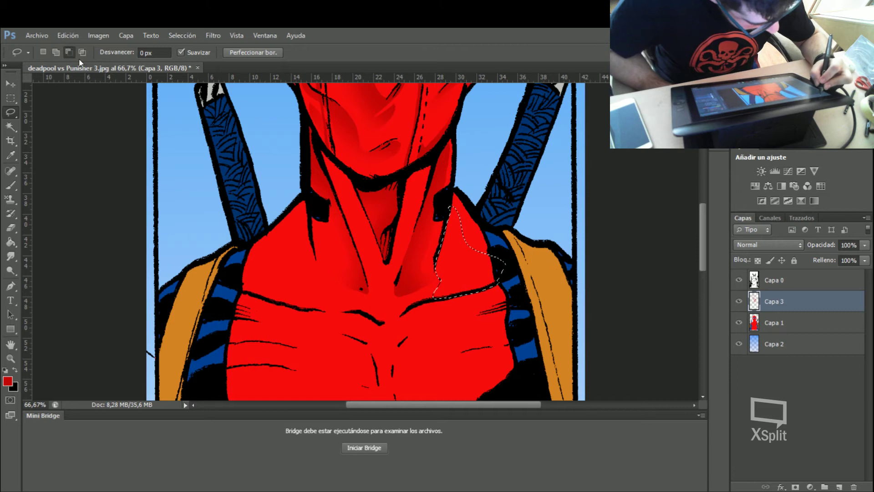
{"action": "left_click_drag", "start_coordinate": [494, 254], "coordinate": [500, 277]}
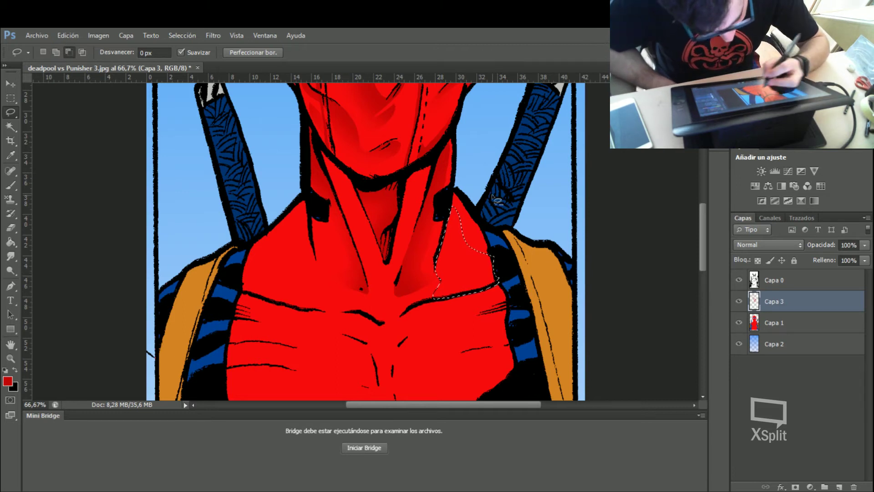
{"action": "left_click", "coordinate": [11, 184]}
{"action": "mouse_move", "coordinate": [444, 200]}
{"action": "left_mouse_down"}
{"action": "mouse_move", "coordinate": [410, 280]}
{"action": "mouse_move", "coordinate": [487, 285]}
{"action": "left_mouse_up"}
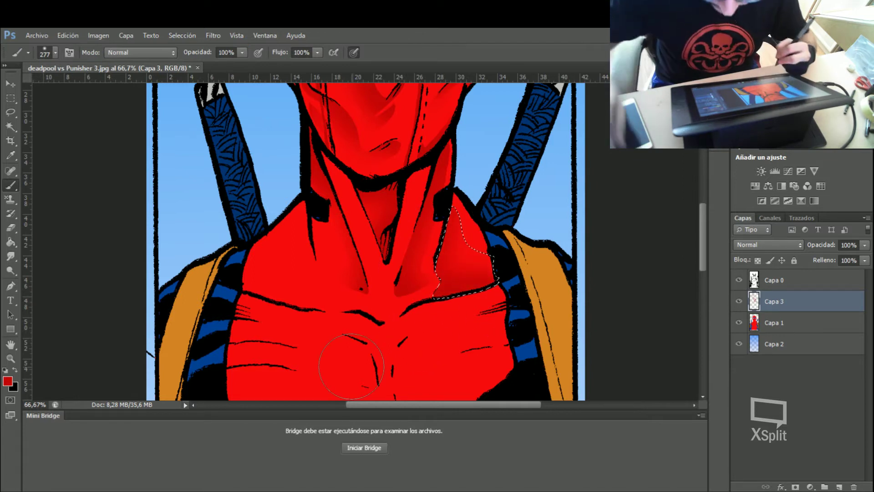
{"action": "key", "text": "ctrl+d"}
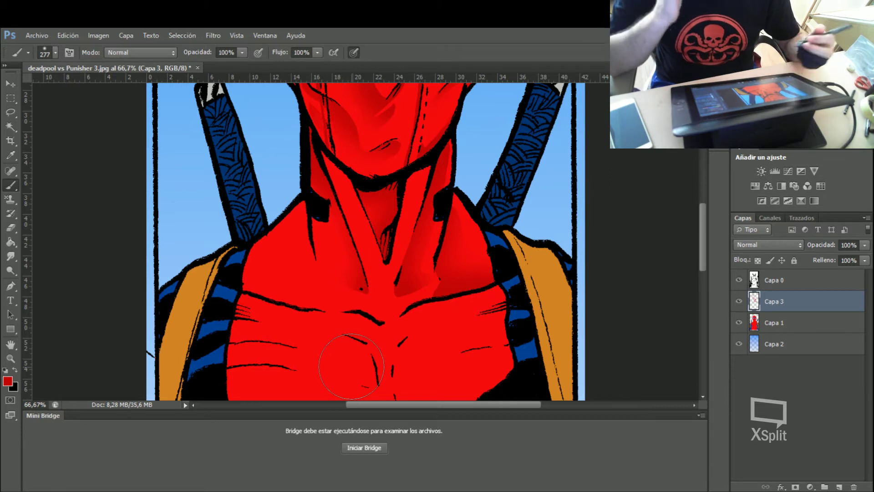
- Outline a shadow along the neck's left edge, then discard that selection
{"action": "key", "text": "l"}
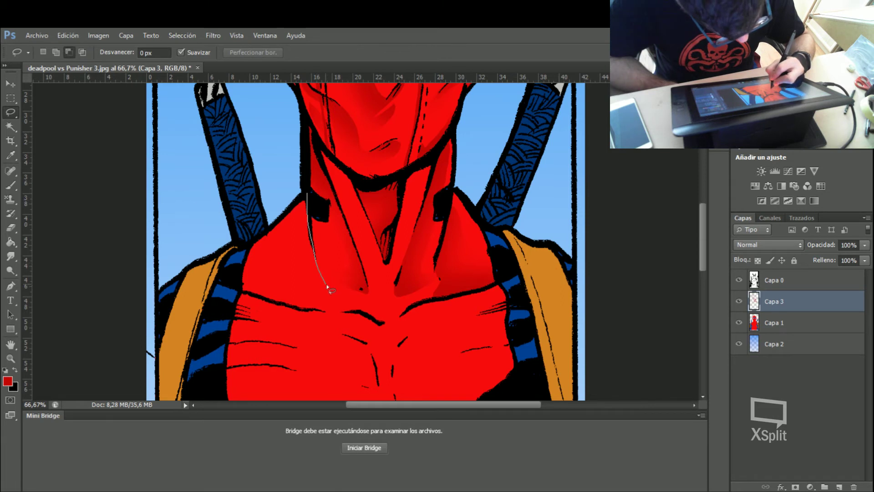
{"action": "left_click_drag", "start_coordinate": [352, 306], "coordinate": [355, 307]}
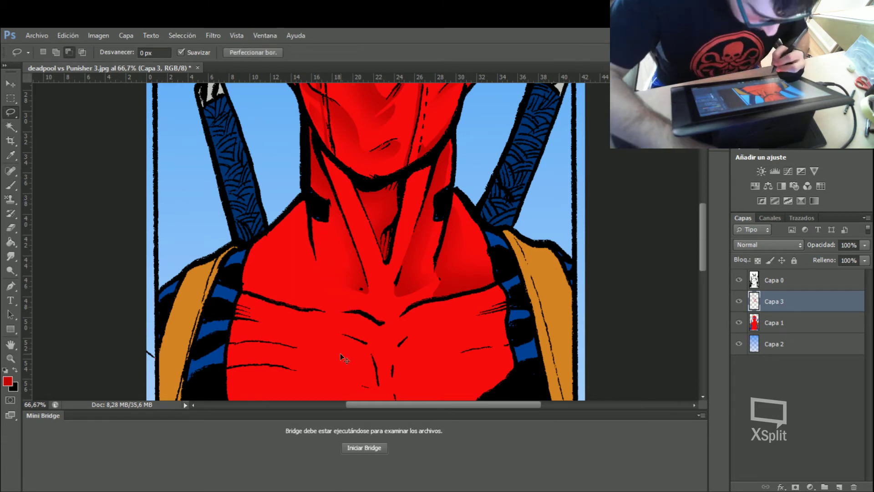
{"action": "left_click", "coordinate": [308, 201]}
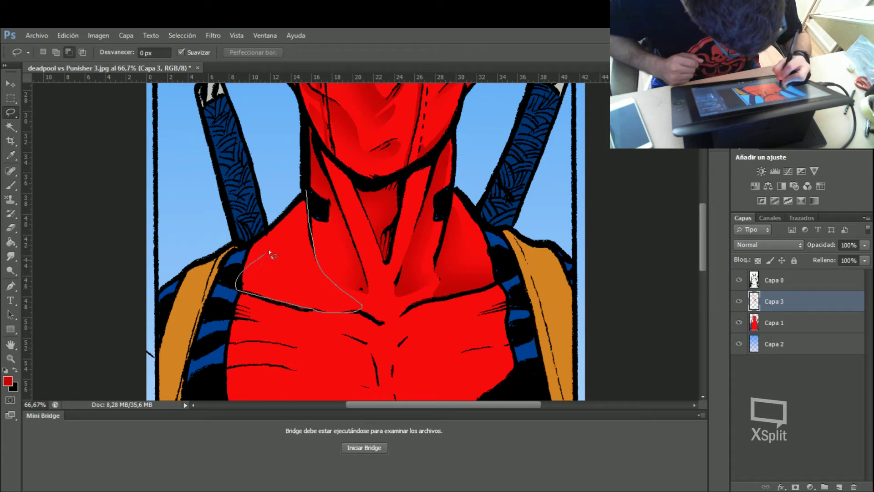
- Lasso the upper-left chest and paint it darker red, then deselect
{"action": "left_click_drag", "start_coordinate": [308, 186], "coordinate": [307, 185]}
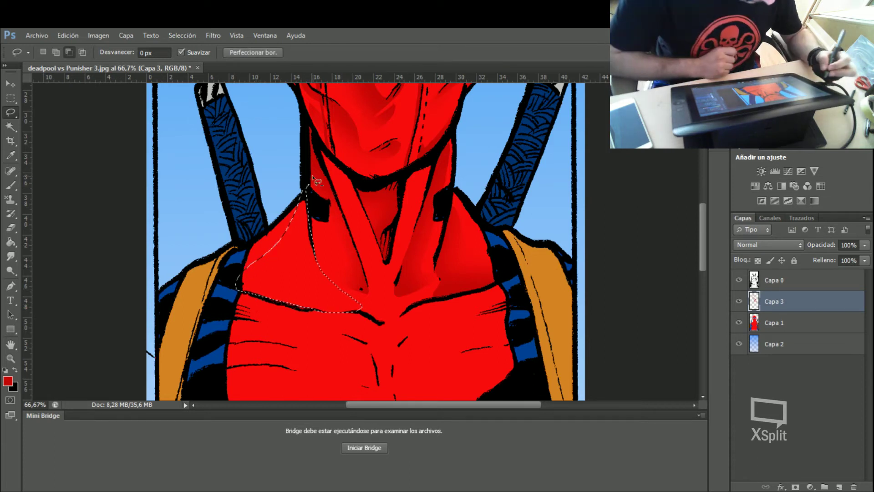
{"action": "left_click", "coordinate": [11, 186]}
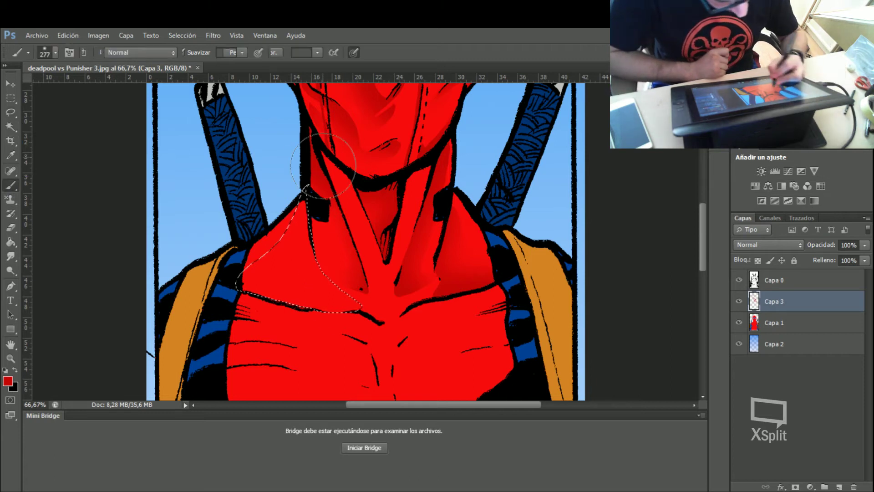
{"action": "mouse_move", "coordinate": [284, 318]}
{"action": "left_mouse_down"}
{"action": "mouse_move", "coordinate": [253, 302]}
{"action": "mouse_move", "coordinate": [351, 322]}
{"action": "left_mouse_up"}
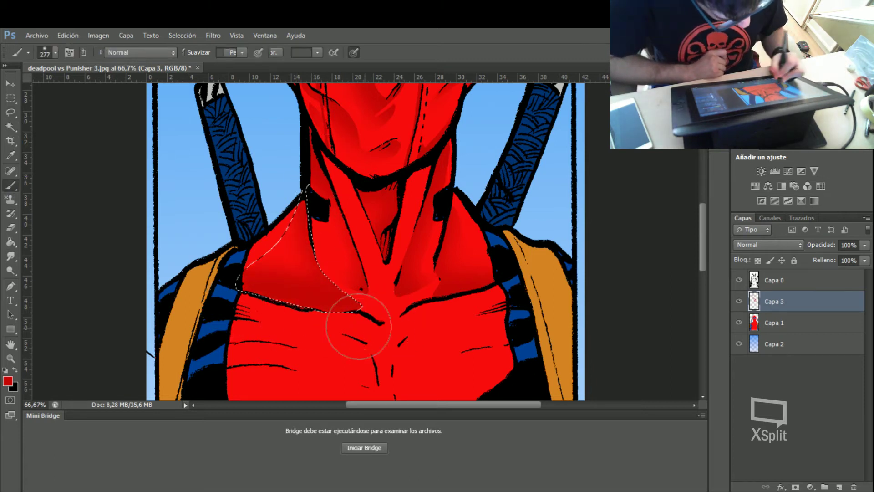
{"action": "key", "text": "ctrl+d"}
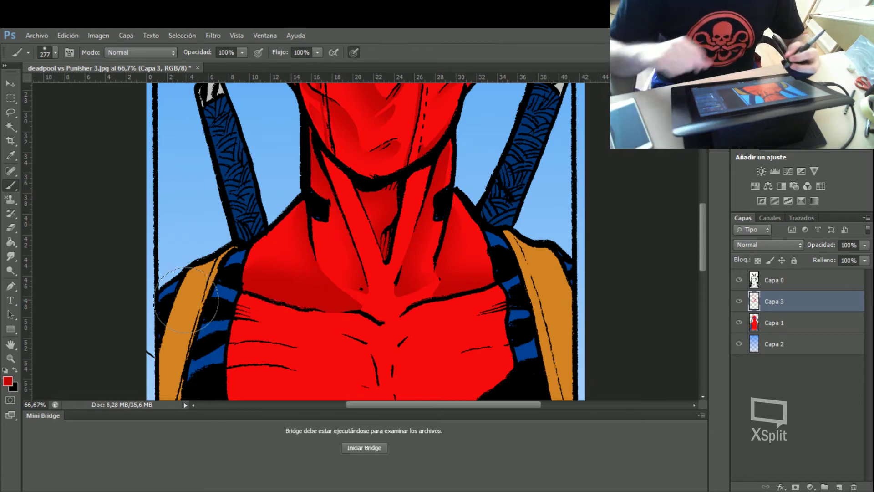
- Brush more darker red over the neck base and upper-left and upper-right chest
{"action": "left_click_drag", "start_coordinate": [321, 293], "coordinate": [325, 232]}
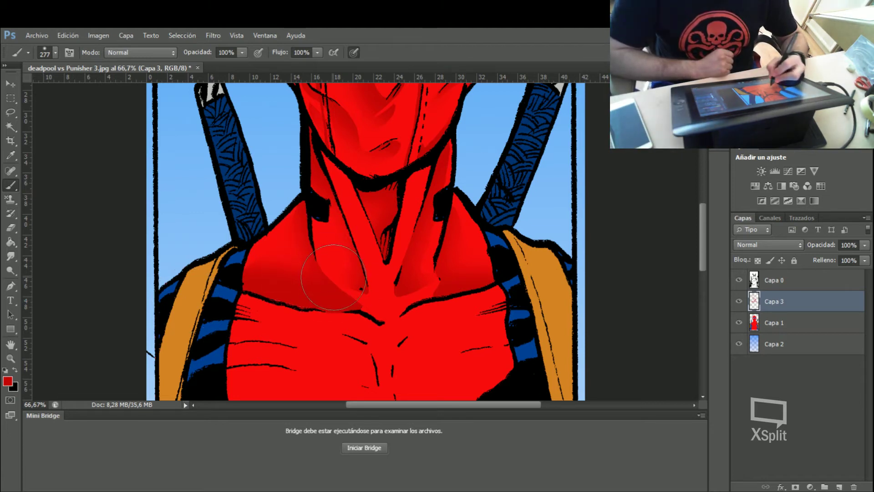
{"action": "left_click_drag", "start_coordinate": [347, 332], "coordinate": [327, 290]}
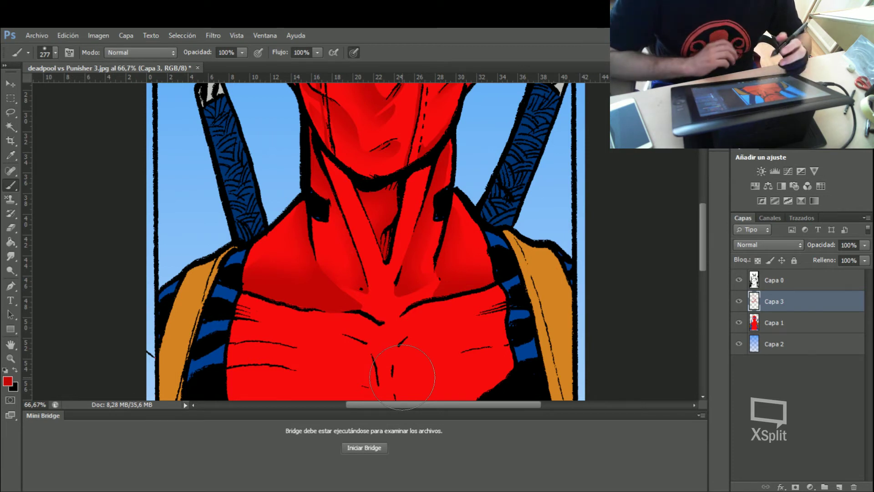
{"action": "left_click_drag", "start_coordinate": [439, 325], "coordinate": [452, 271]}
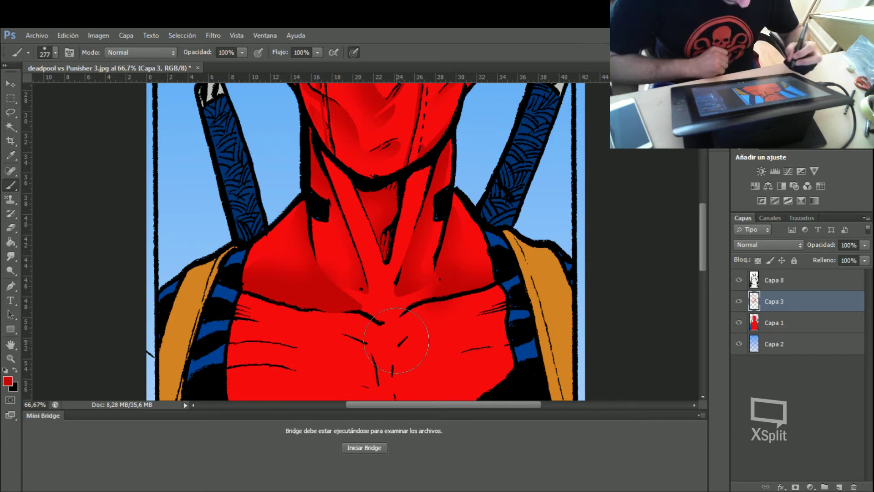
{"action": "left_click", "coordinate": [10, 112]}
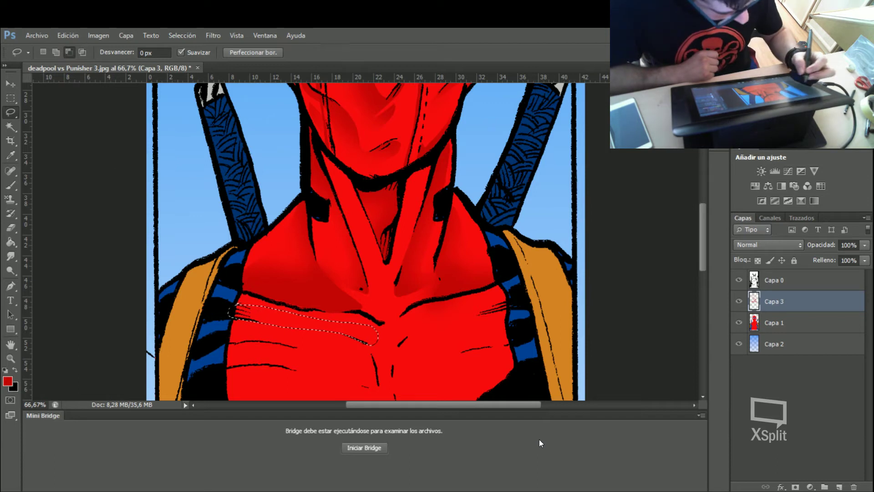
- Paint darker red along the selected left pectoral line, then deselect
{"action": "left_click", "coordinate": [9, 186]}
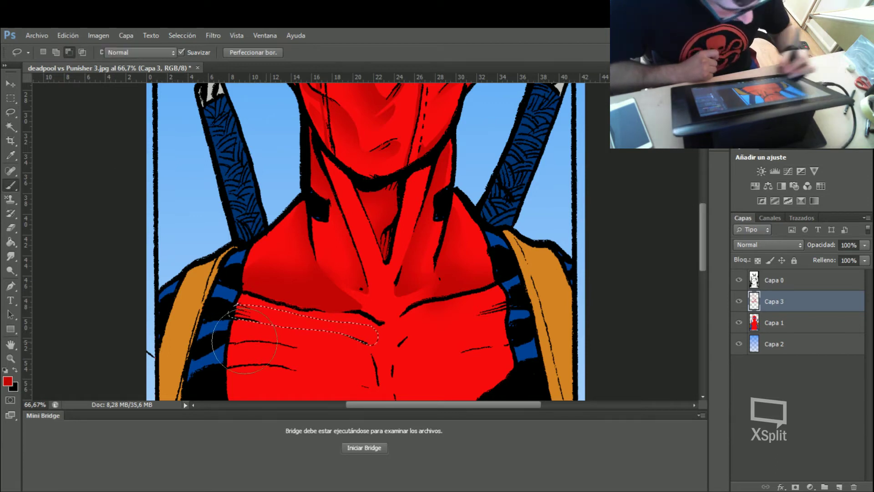
{"action": "mouse_move", "coordinate": [204, 329]}
{"action": "left_mouse_down"}
{"action": "mouse_move", "coordinate": [313, 351]}
{"action": "mouse_move", "coordinate": [293, 348]}
{"action": "left_mouse_up"}
{"action": "key", "text": "ctrl+d"}
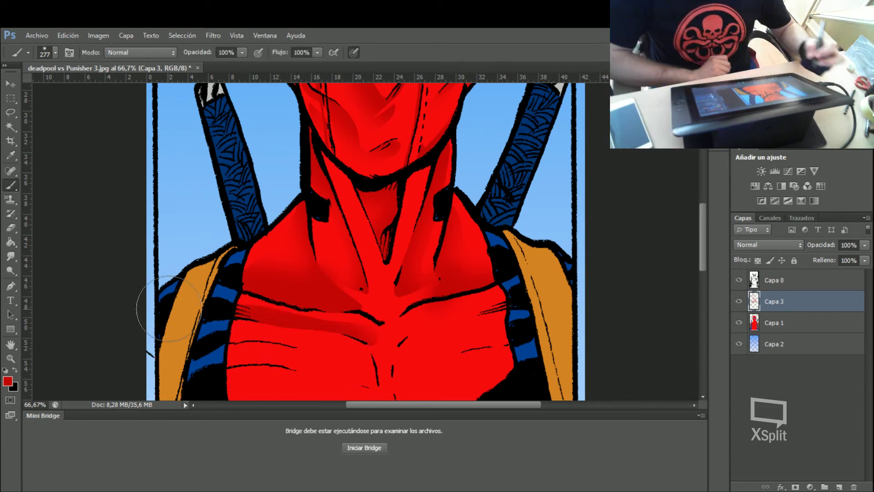
- Select the right pectoral line plus chest fold and shade them darker red
{"action": "left_click", "coordinate": [11, 112]}
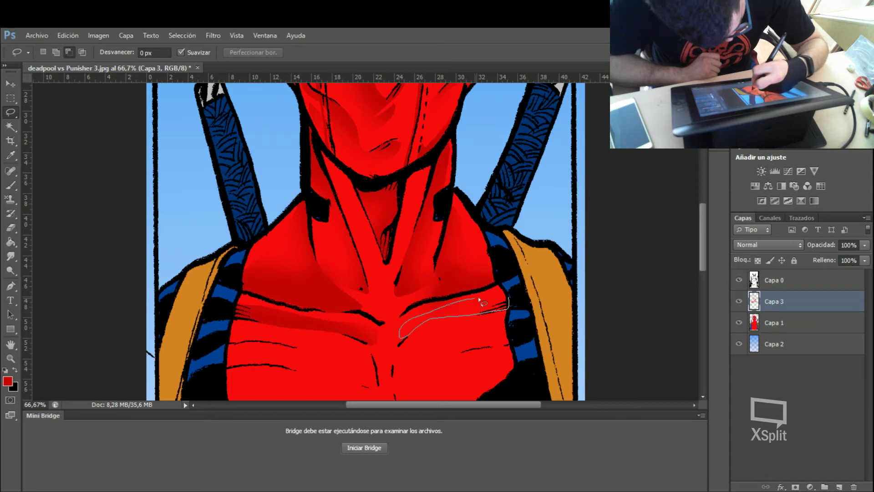
{"action": "left_click_drag", "start_coordinate": [508, 303], "coordinate": [393, 347]}
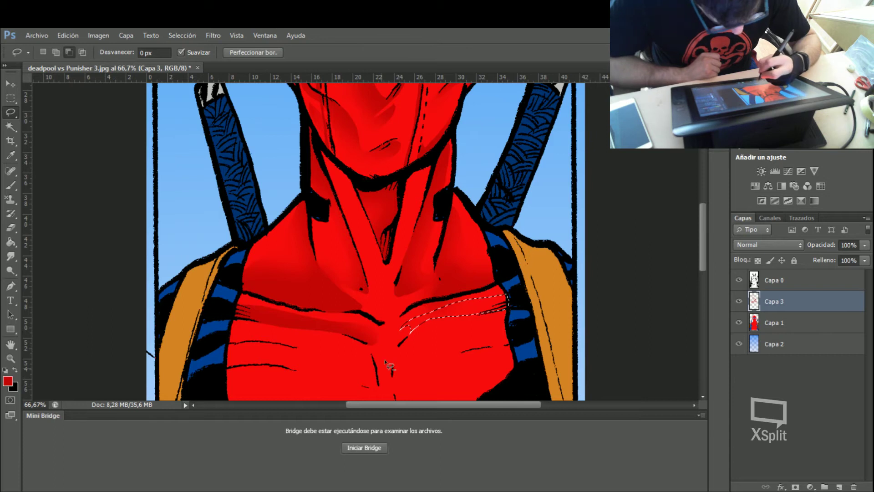
{"action": "left_click", "coordinate": [57, 52]}
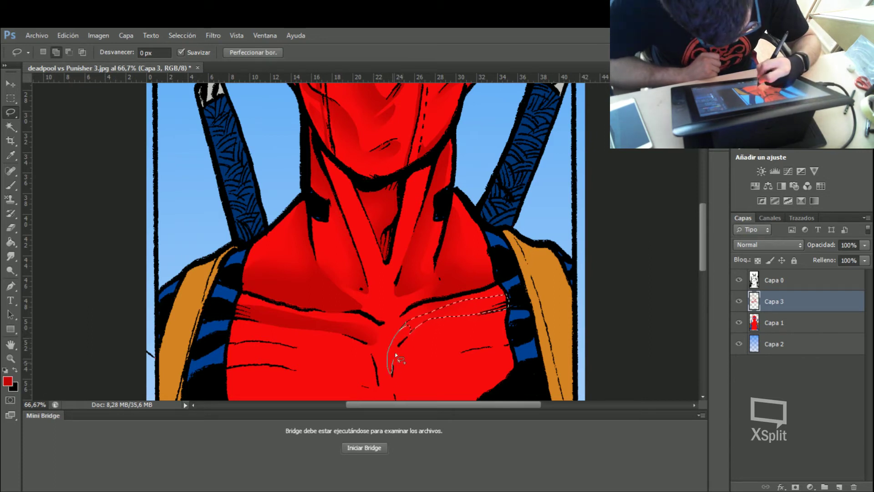
{"action": "left_click_drag", "start_coordinate": [418, 325], "coordinate": [412, 321]}
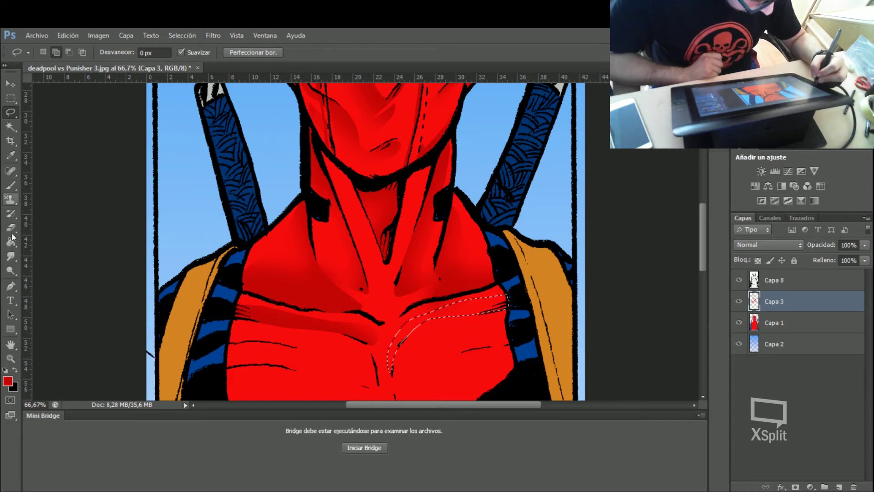
{"action": "left_click", "coordinate": [11, 185]}
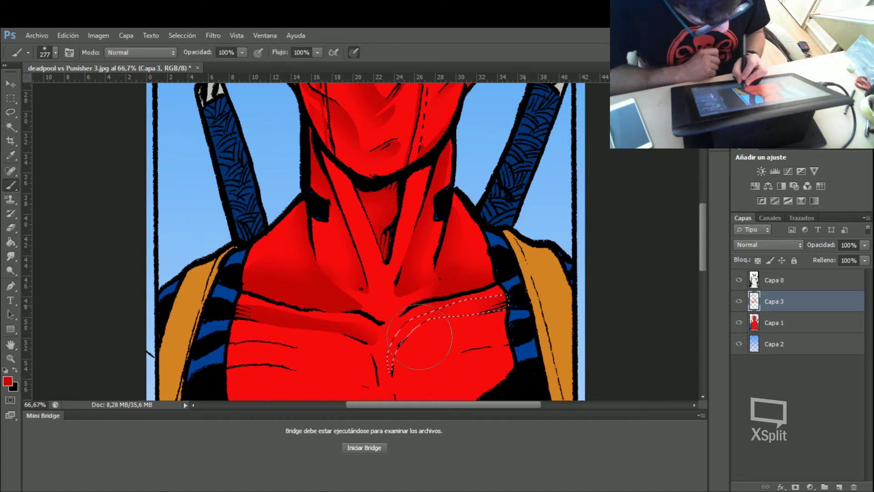
{"action": "left_click_drag", "start_coordinate": [406, 372], "coordinate": [403, 368]}
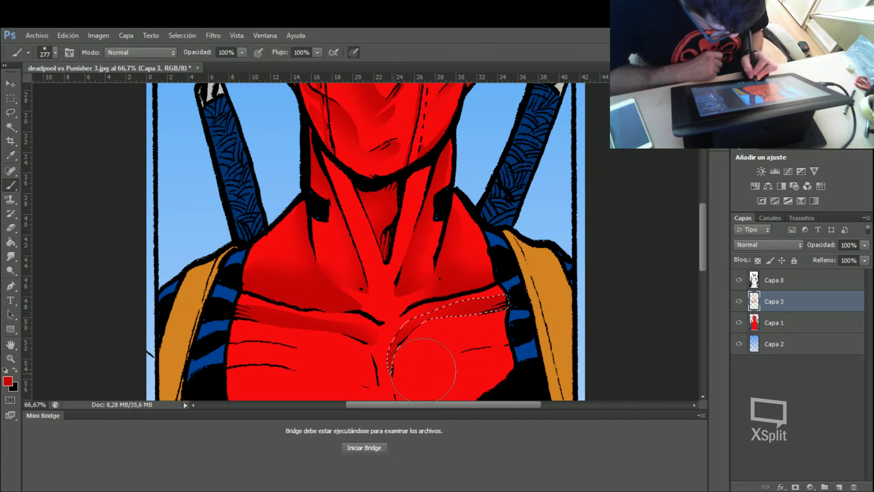
{"action": "key", "text": "ctrl+d"}
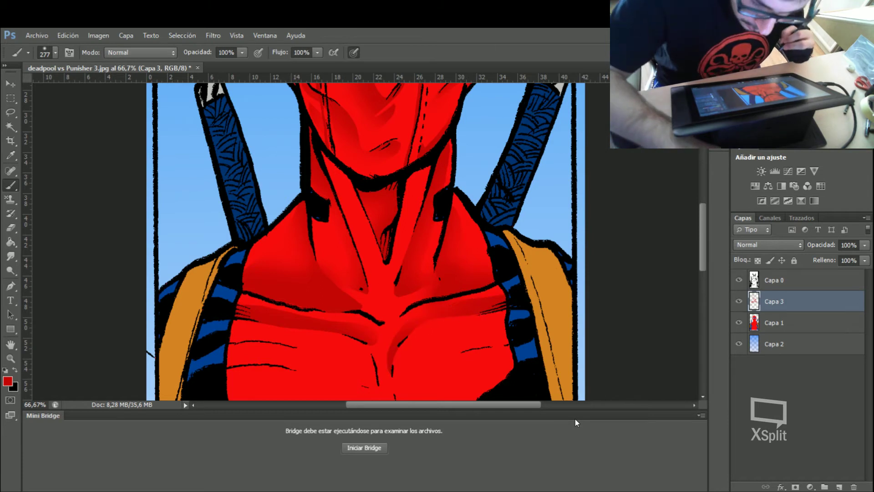
{"action": "left_click_drag", "start_coordinate": [701, 233], "coordinate": [701, 264]}
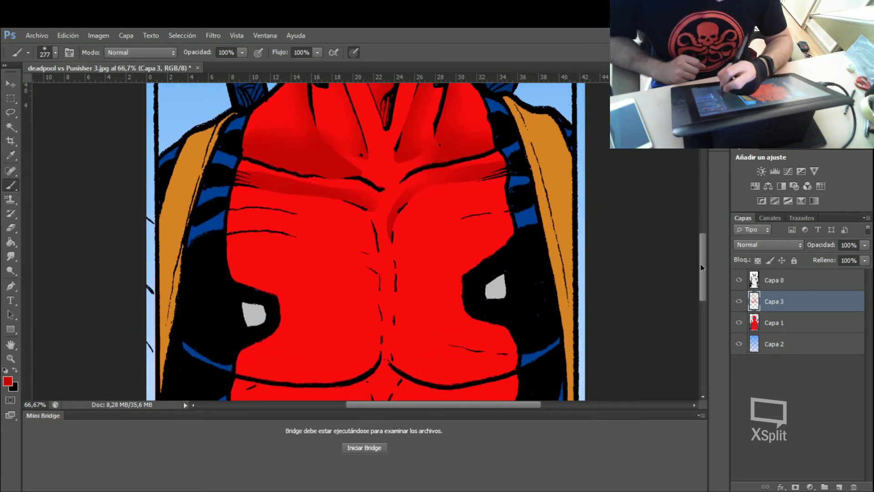
- Lasso a strip on the upper left chest and shade it darker red
{"action": "left_click", "coordinate": [10, 112]}
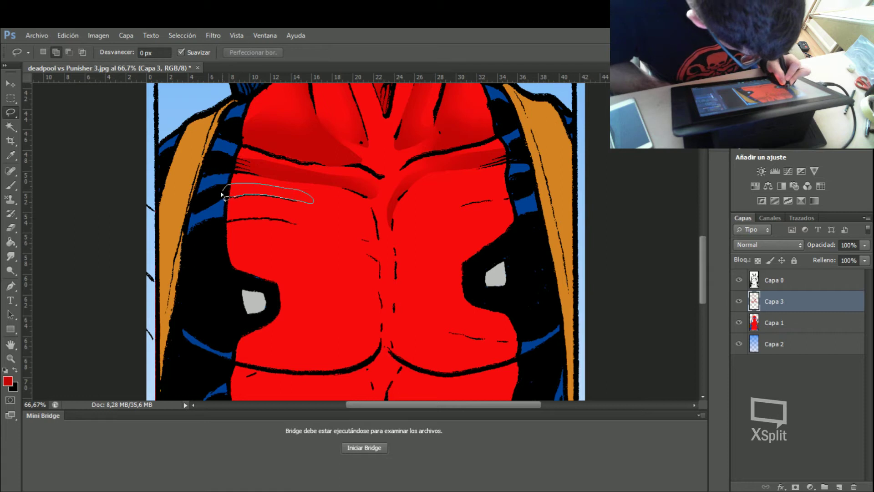
{"action": "left_click_drag", "start_coordinate": [222, 195], "coordinate": [226, 198]}
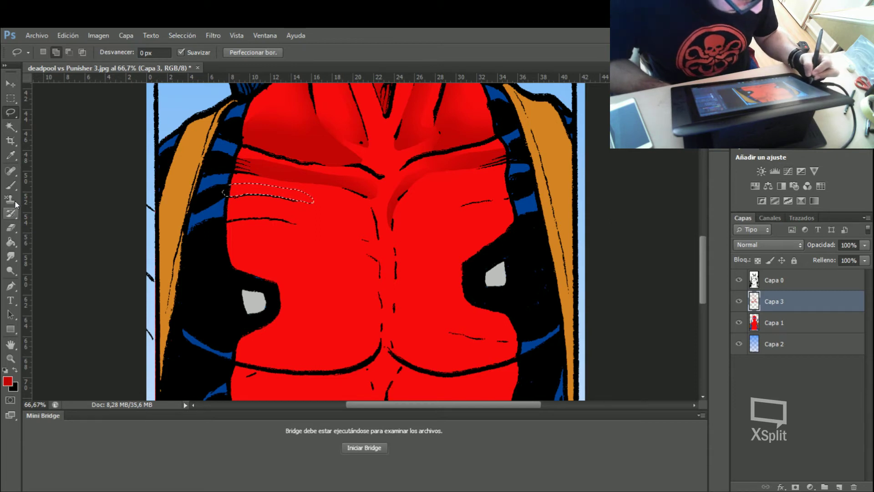
{"action": "left_click", "coordinate": [10, 186]}
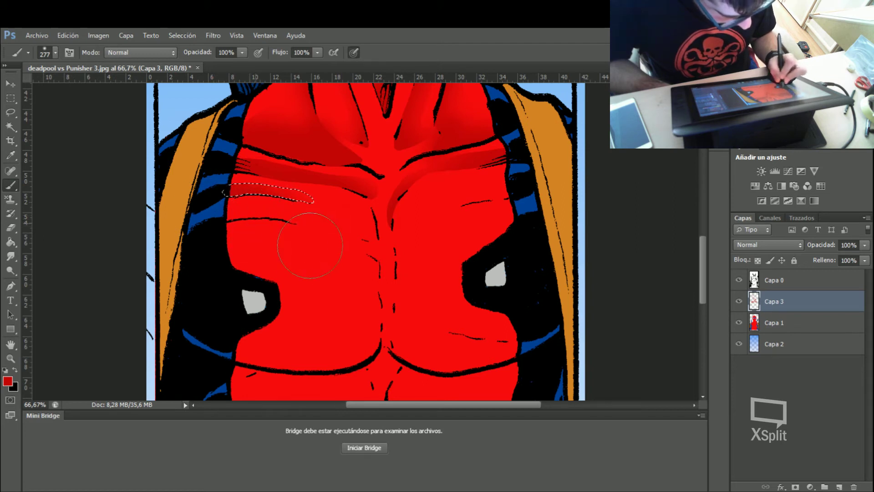
{"action": "key", "text": "ctrl+d"}
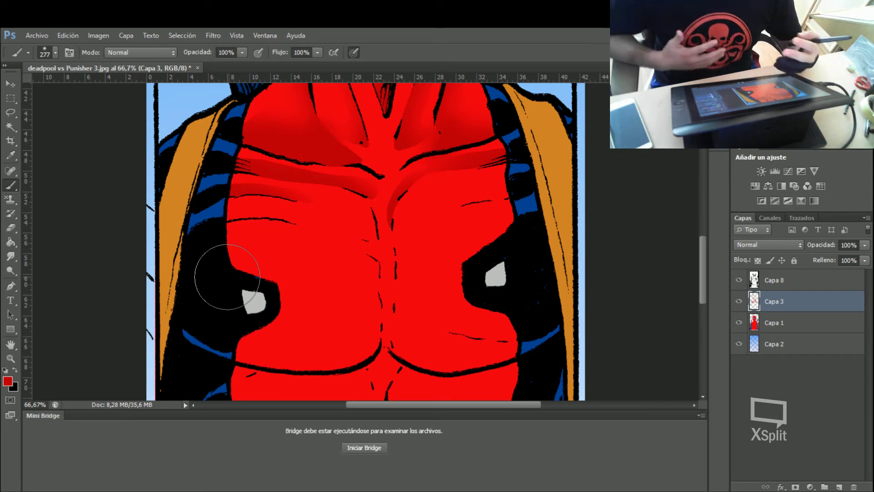
- Outline the chest centre line, subtracting its lower horizontal part and bottom end
{"action": "key", "text": "l"}
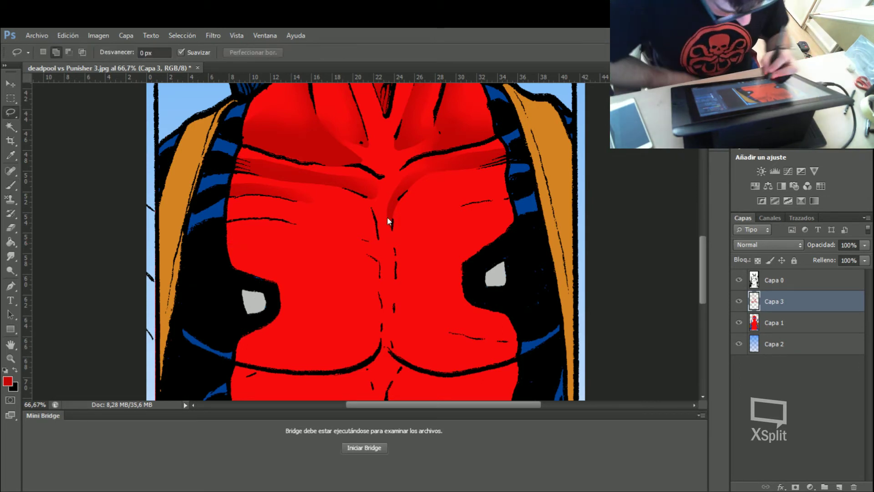
{"action": "left_click_drag", "start_coordinate": [392, 211], "coordinate": [392, 220]}
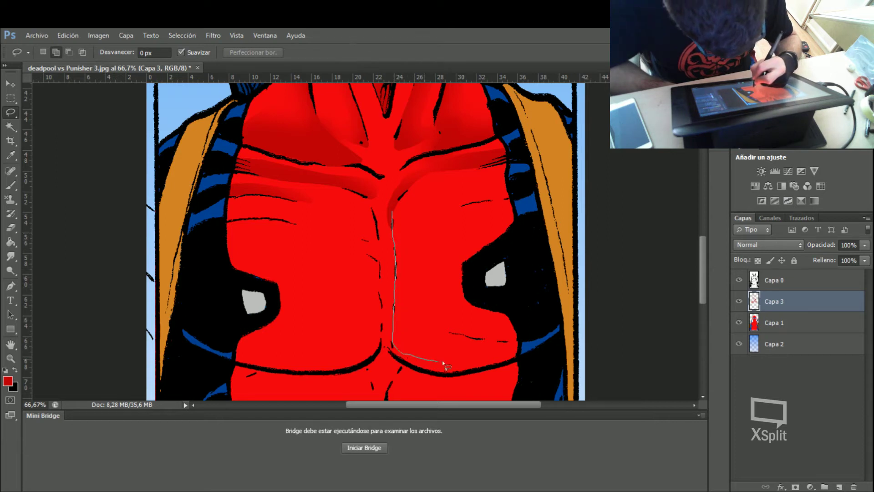
{"action": "left_click_drag", "start_coordinate": [508, 350], "coordinate": [461, 372]}
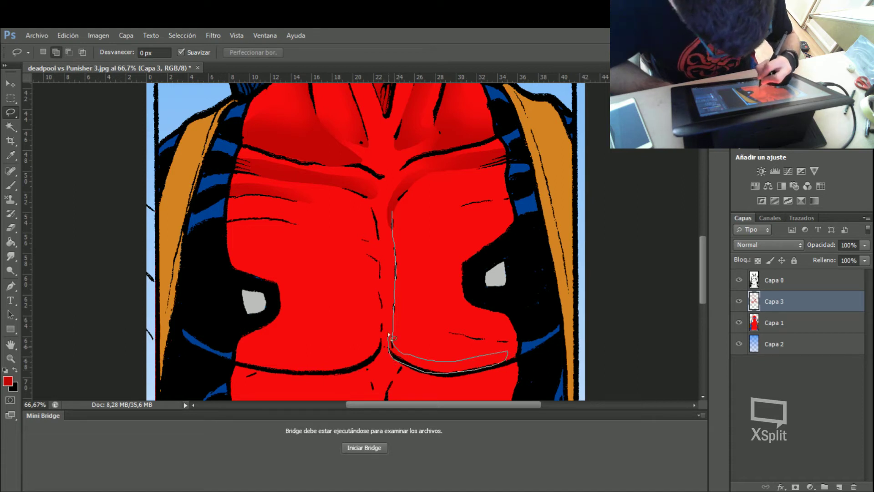
{"action": "left_click_drag", "start_coordinate": [392, 208], "coordinate": [392, 208]}
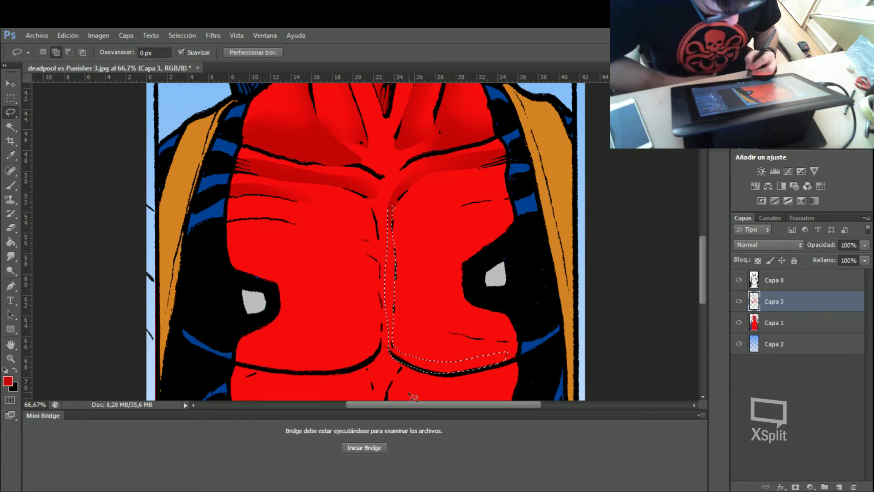
{"action": "left_click", "coordinate": [69, 52]}
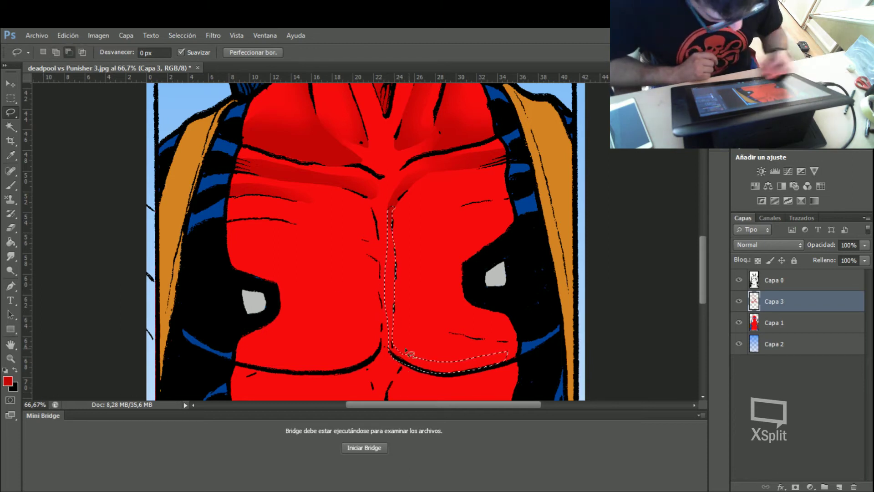
{"action": "left_click_drag", "start_coordinate": [453, 380], "coordinate": [355, 367]}
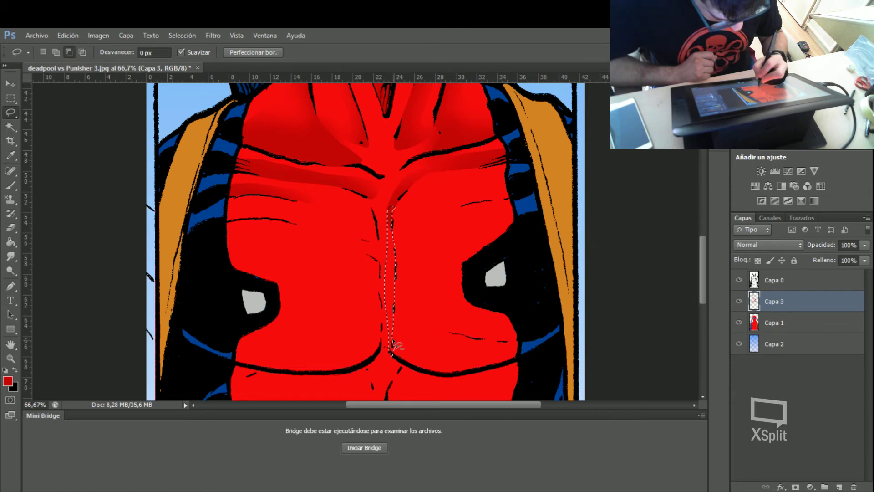
{"action": "left_click_drag", "start_coordinate": [418, 372], "coordinate": [393, 360]}
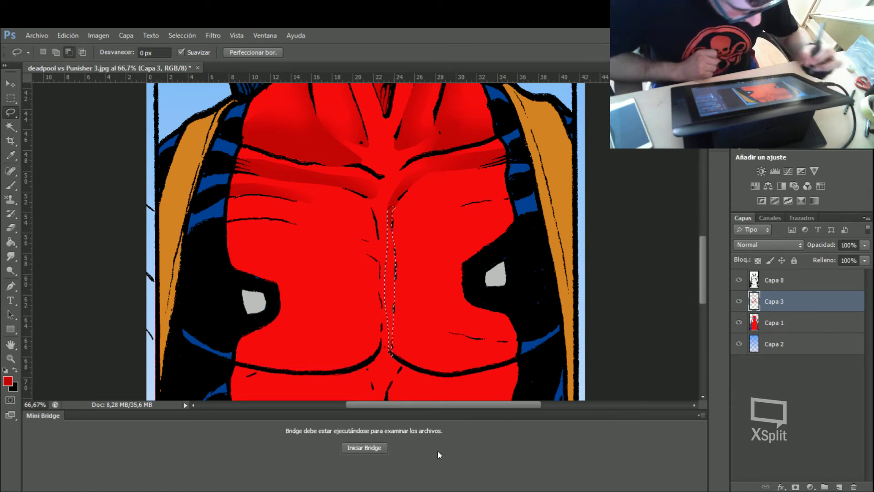
{"action": "left_click", "coordinate": [56, 52]}
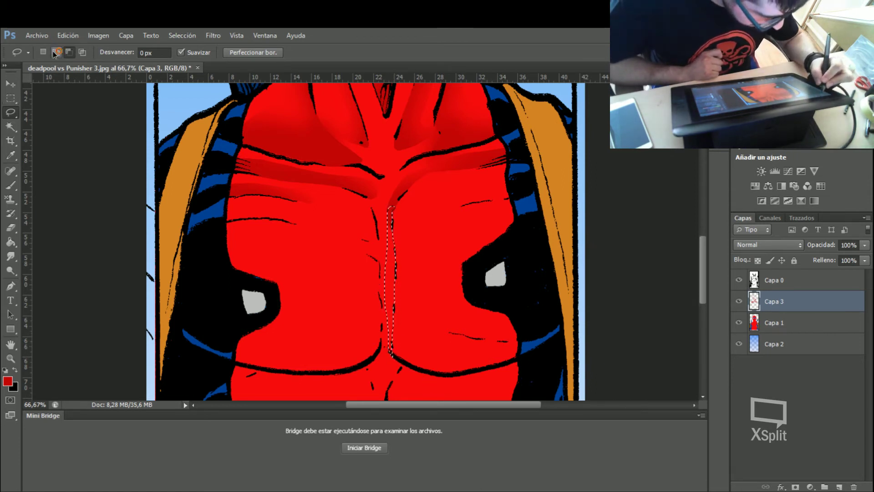
- Add the lower chest centre segment and the area under the right pectoral
{"action": "scroll", "coordinate": [394, 272], "scroll_direction": "down", "scroll_amount": 4}
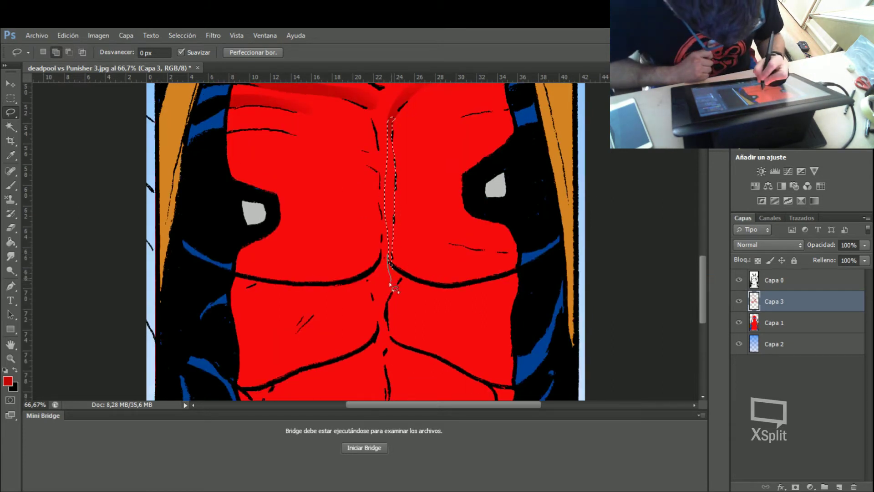
{"action": "left_click_drag", "start_coordinate": [384, 259], "coordinate": [386, 261]}
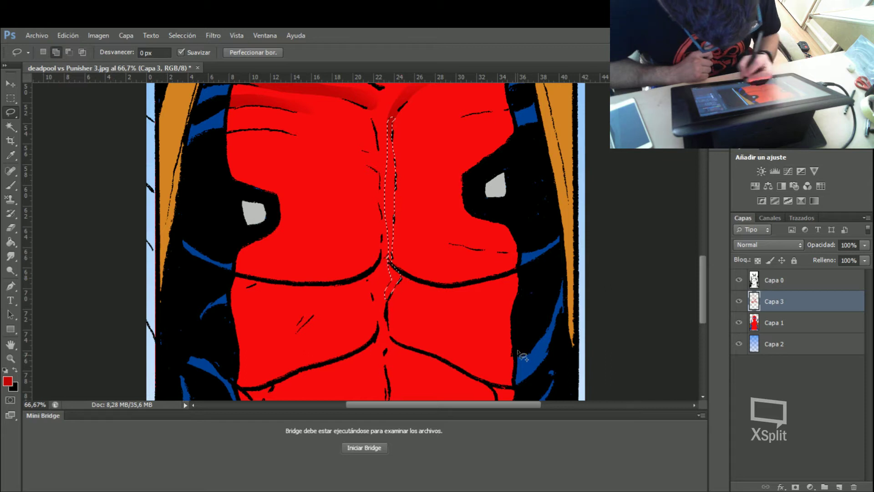
{"action": "left_click_drag", "start_coordinate": [532, 272], "coordinate": [531, 303]}
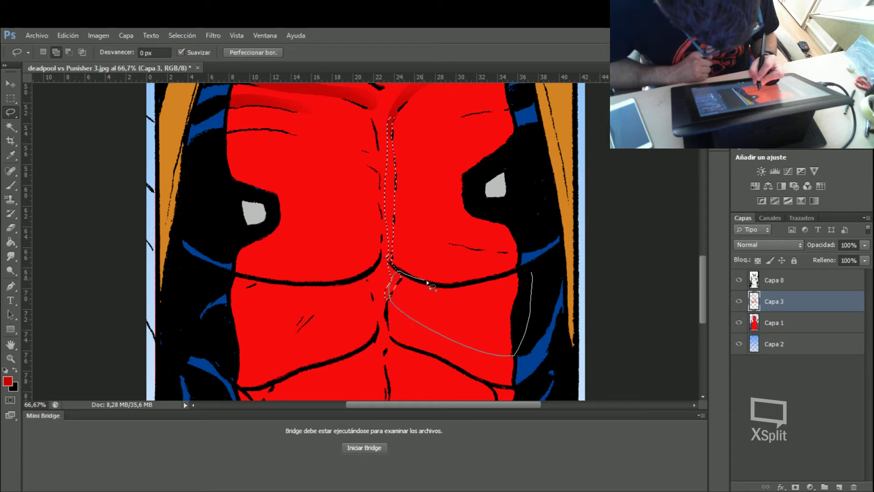
{"action": "left_click_drag", "start_coordinate": [532, 276], "coordinate": [531, 274]}
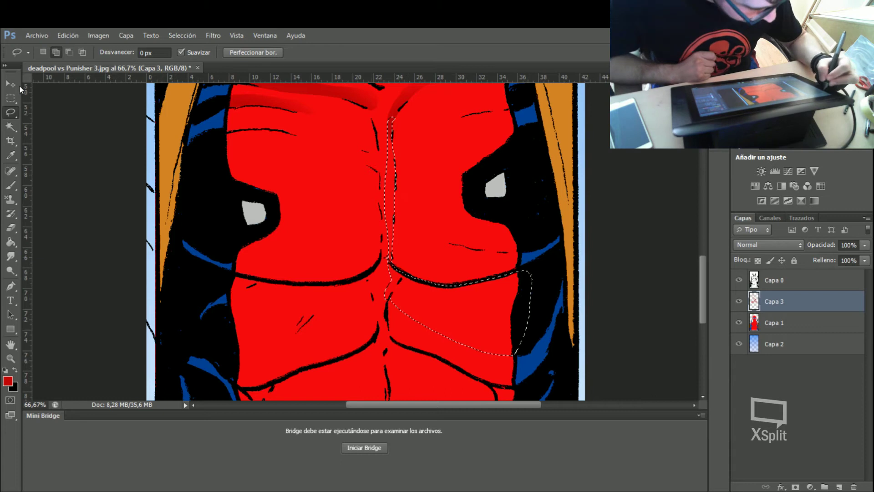
{"action": "left_click", "coordinate": [69, 52]}
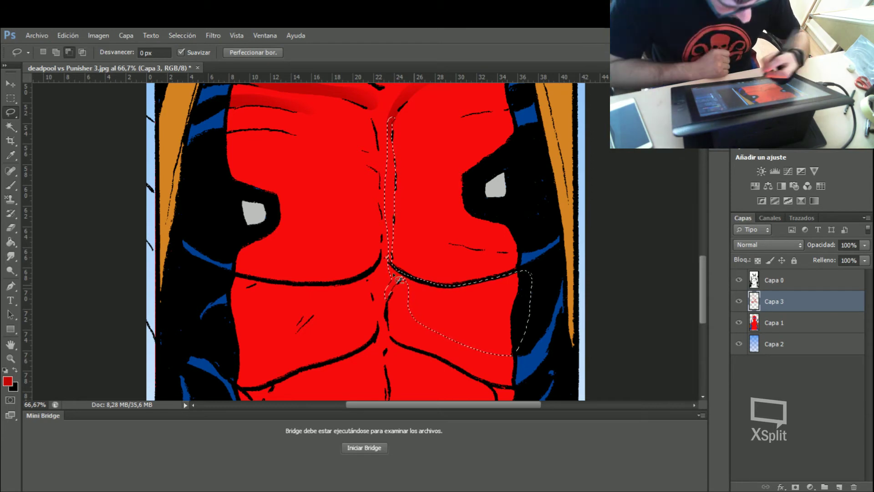
{"action": "left_click", "coordinate": [56, 52]}
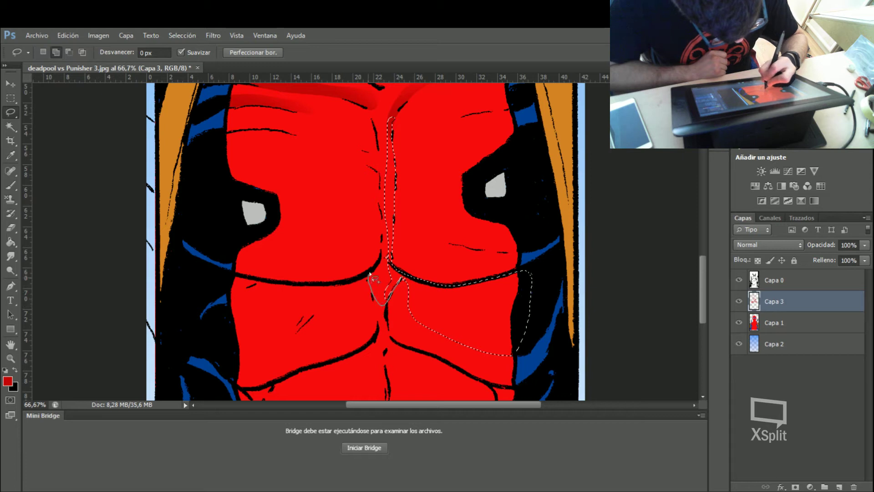
- Refine the centre-line selection, trimming one edge and extending it upward
{"action": "left_click_drag", "start_coordinate": [389, 208], "coordinate": [391, 203]}
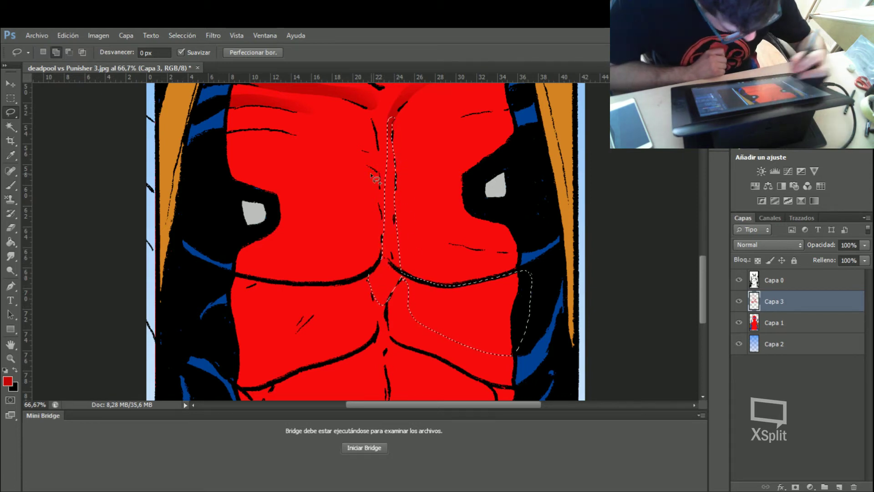
{"action": "key", "text": "alt"}
{"action": "left_click_drag", "start_coordinate": [397, 206], "coordinate": [394, 230]}
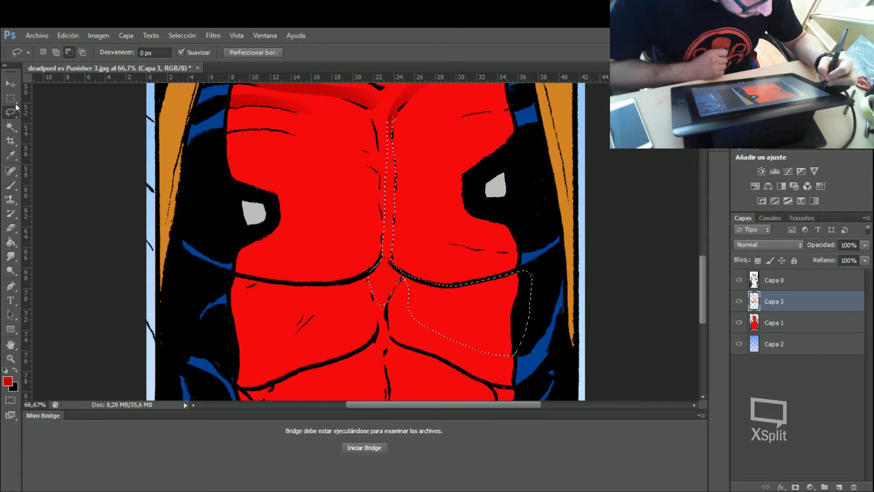
{"action": "left_click", "coordinate": [55, 52]}
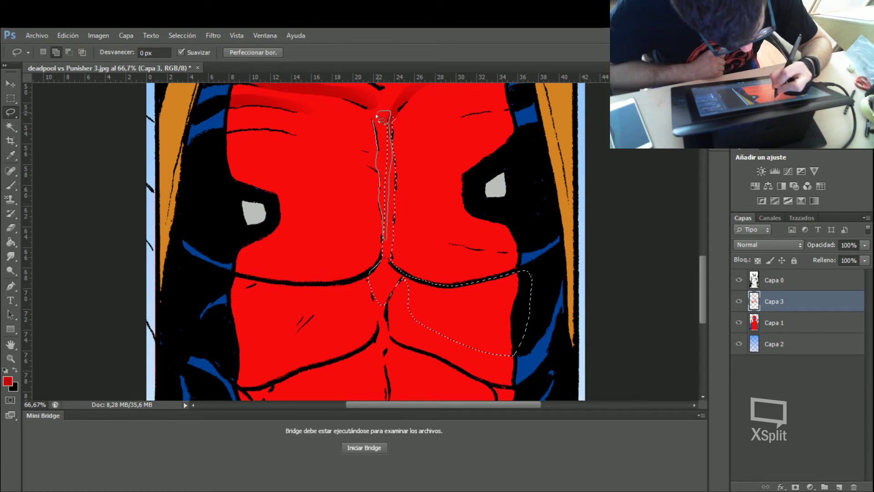
{"action": "left_click_drag", "start_coordinate": [380, 126], "coordinate": [380, 132]}
{"action": "left_click_drag", "start_coordinate": [390, 103], "coordinate": [393, 109]}
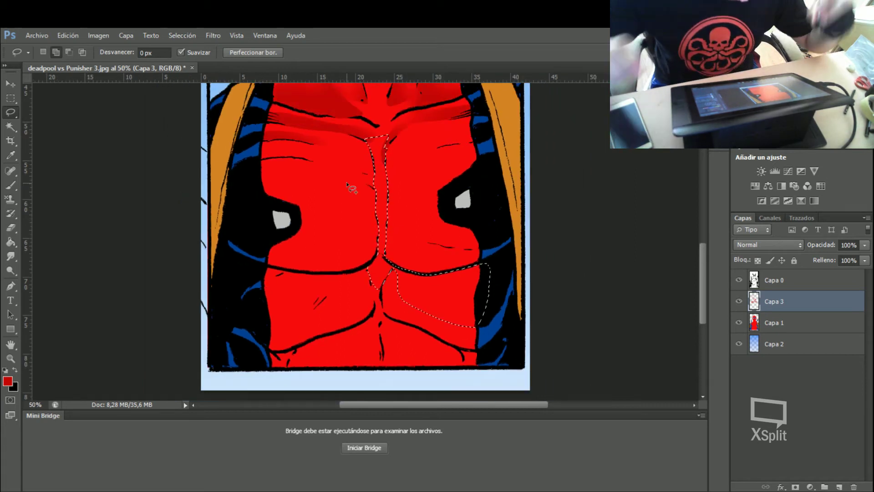
- Paint darker red under the right pectoral and between the pecs, then deselect
{"action": "left_click", "coordinate": [11, 171]}
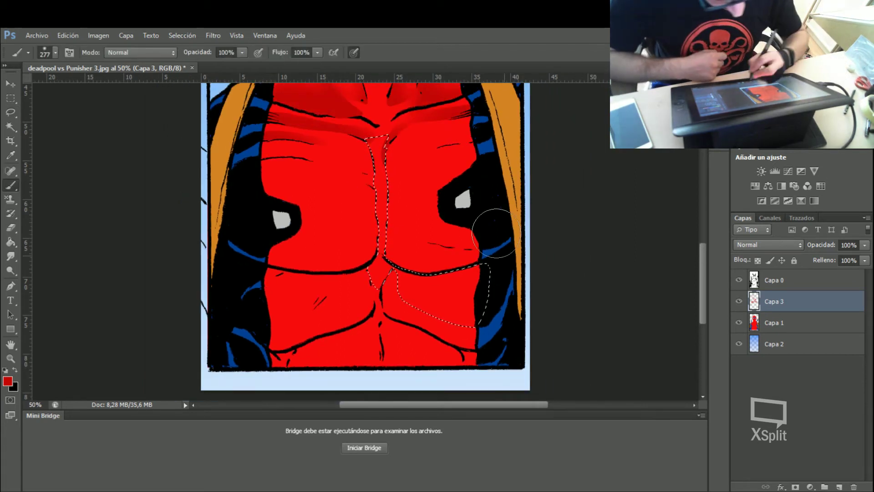
{"action": "left_click_drag", "start_coordinate": [430, 276], "coordinate": [442, 263]}
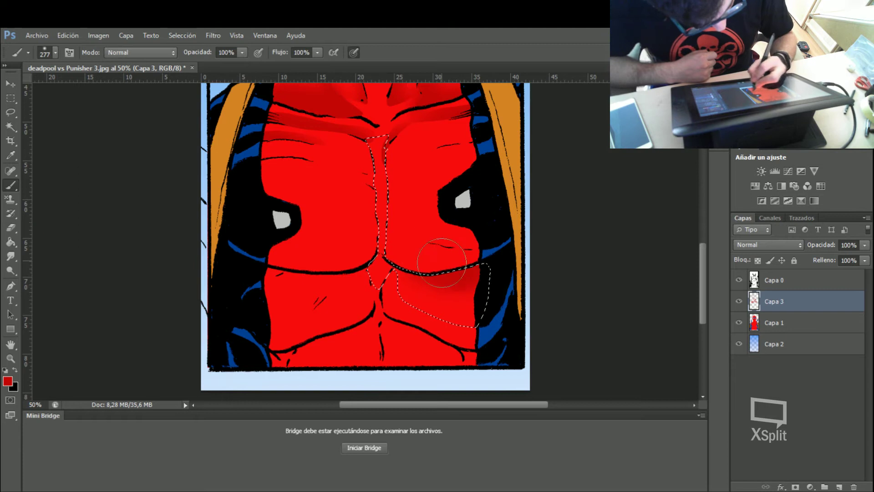
{"action": "left_click_drag", "start_coordinate": [507, 282], "coordinate": [455, 296]}
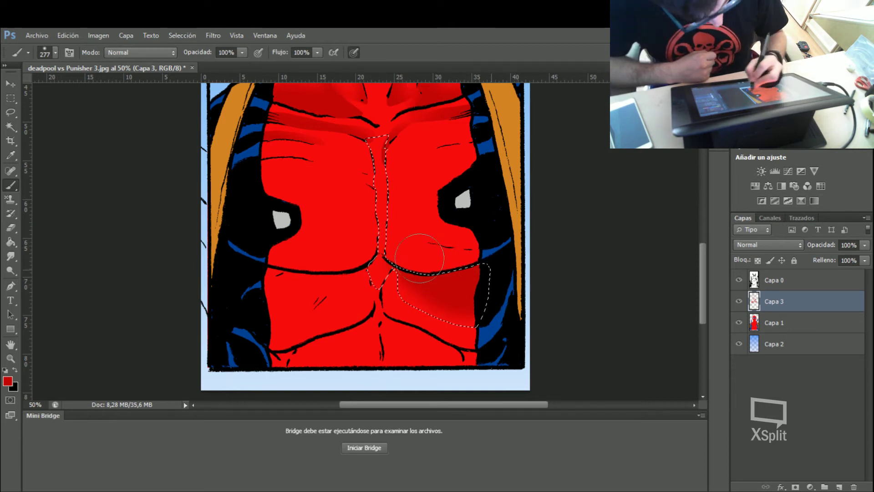
{"action": "left_click_drag", "start_coordinate": [371, 250], "coordinate": [378, 277]}
{"action": "left_click_drag", "start_coordinate": [380, 233], "coordinate": [396, 191]}
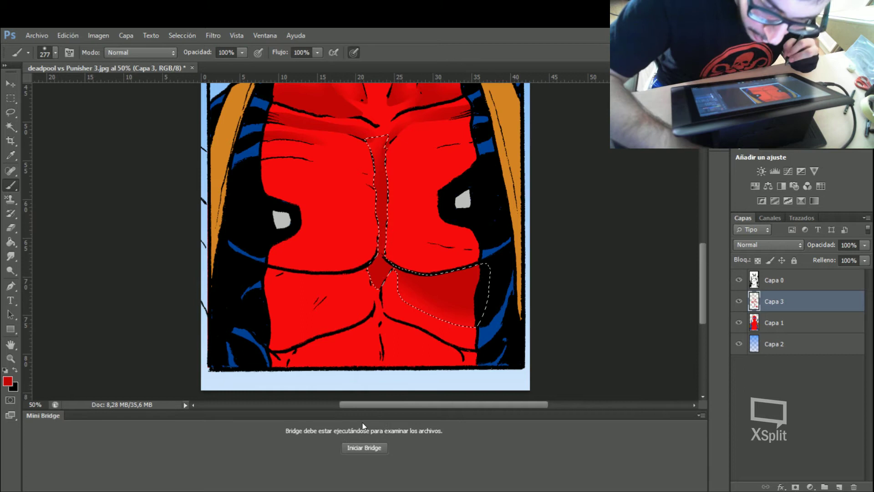
{"action": "key", "text": "ctrl+d"}
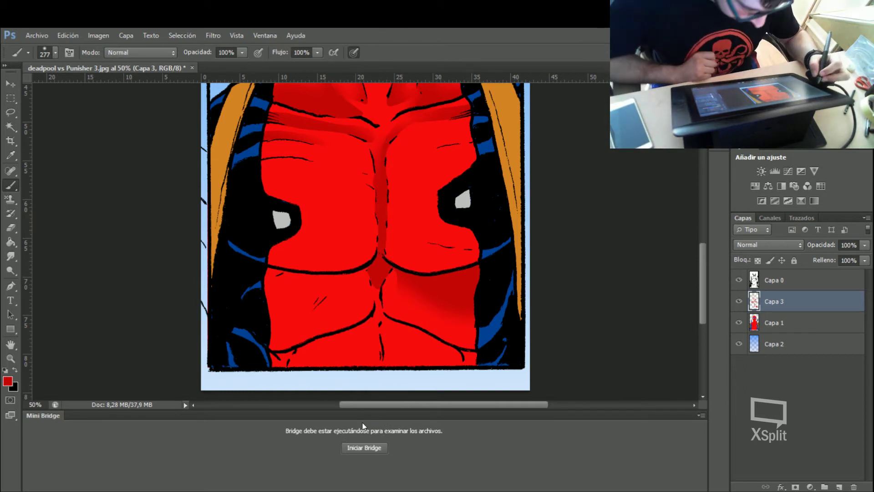
{"action": "left_click", "coordinate": [11, 112]}
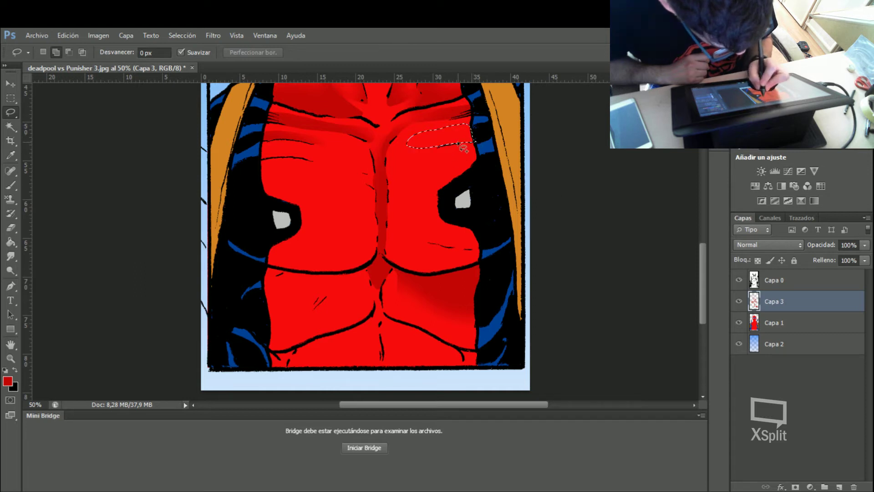
- Outline a shadow on the upper right chest and paint it darker red
{"action": "left_click_drag", "start_coordinate": [431, 148], "coordinate": [428, 148]}
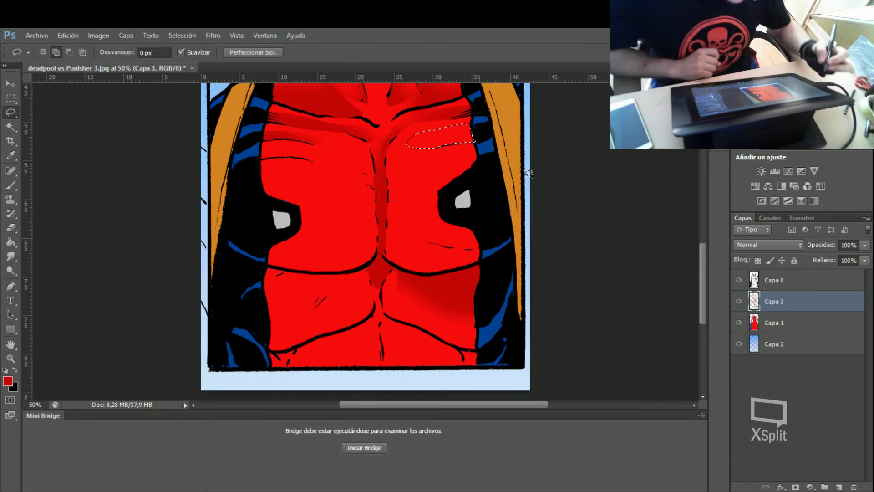
{"action": "left_click", "coordinate": [11, 185]}
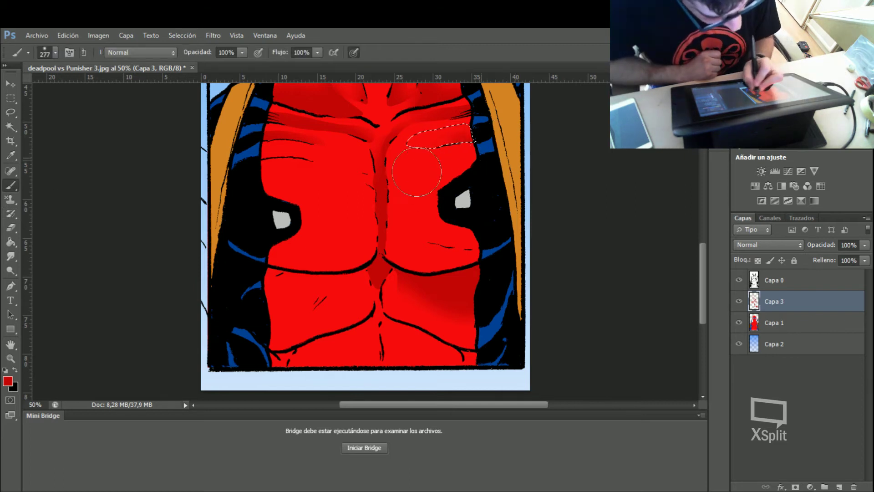
{"action": "key", "text": "ctrl+d"}
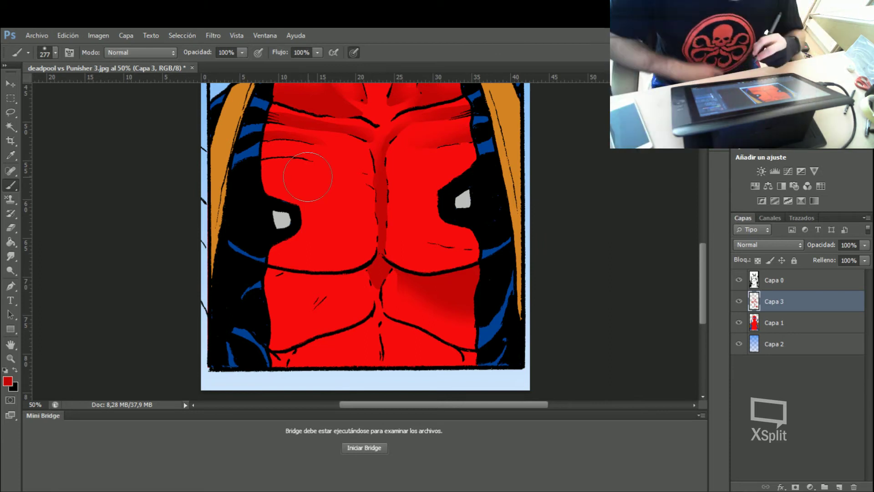
{"action": "left_click", "coordinate": [10, 112]}
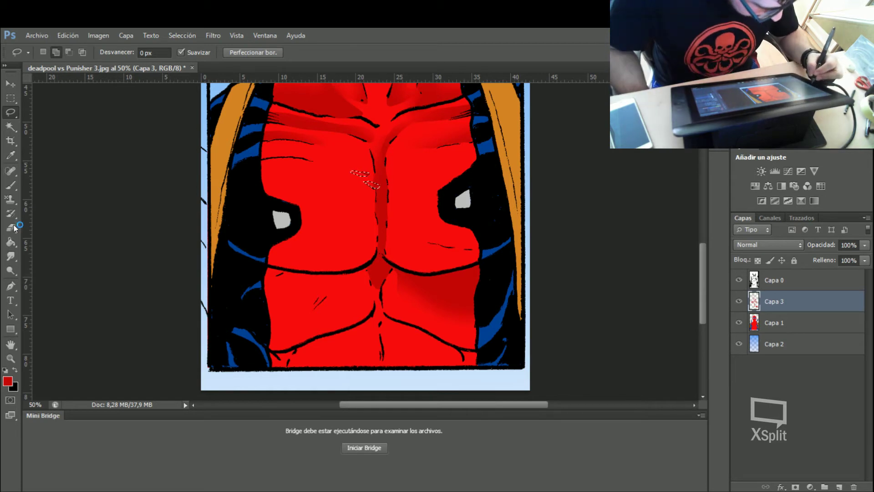
- Shade a small shadow beside the chest crease darker red
{"action": "left_click", "coordinate": [11, 184]}
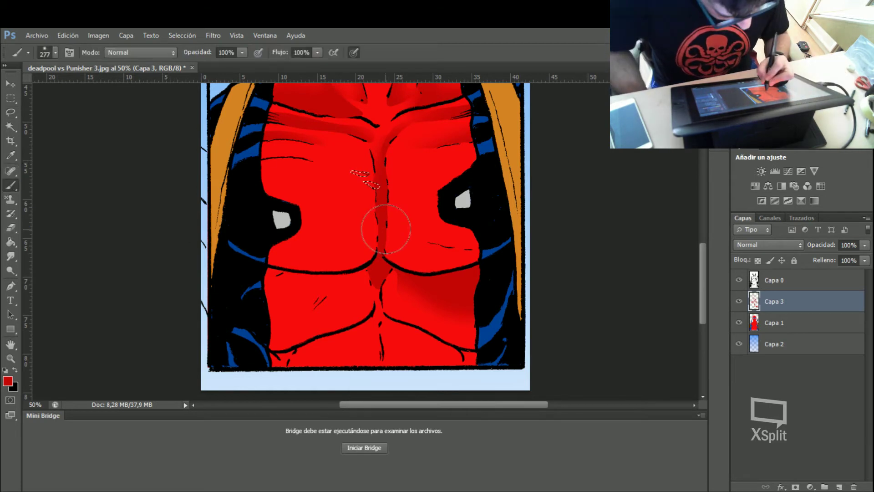
{"action": "key", "text": "ctrl+d"}
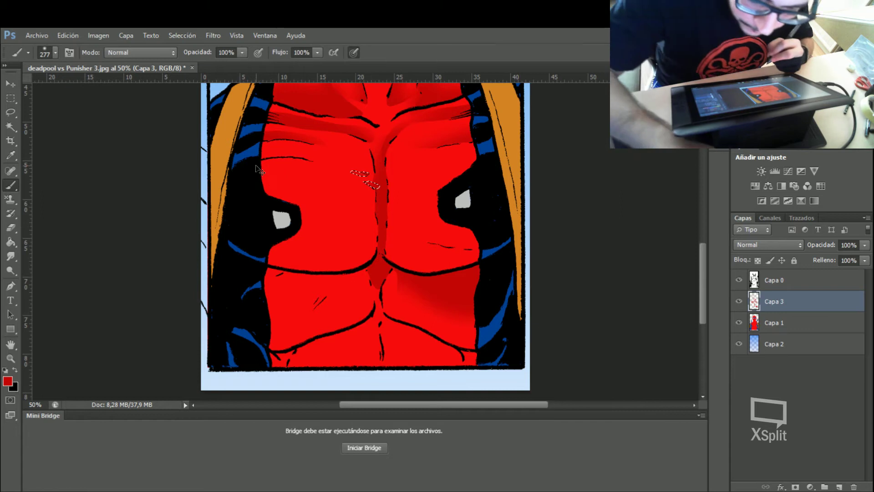
{"action": "left_click", "coordinate": [11, 112]}
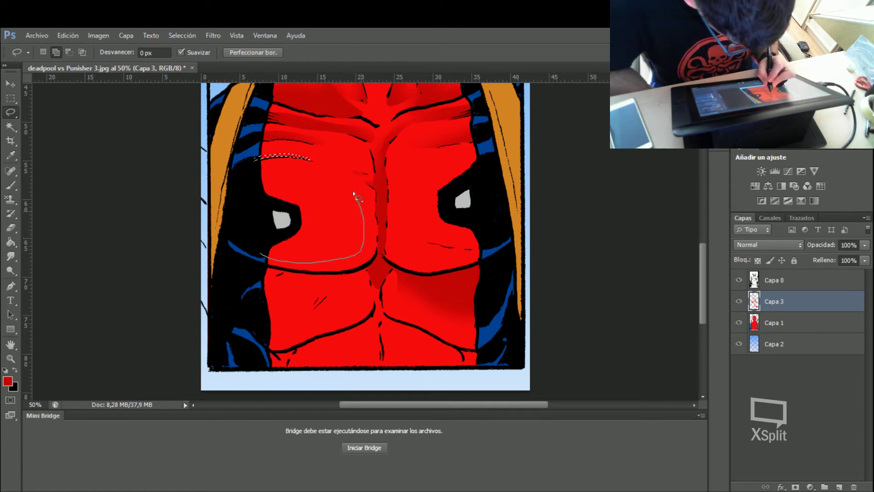
- Select the left chest around the left eye, cutting out wavy fold shapes
{"action": "left_click_drag", "start_coordinate": [252, 171], "coordinate": [261, 254]}
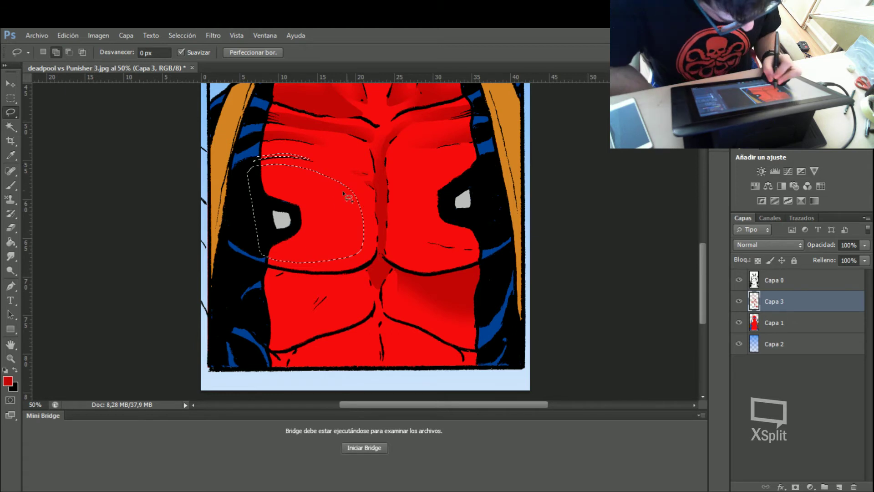
{"action": "key", "text": "alt"}
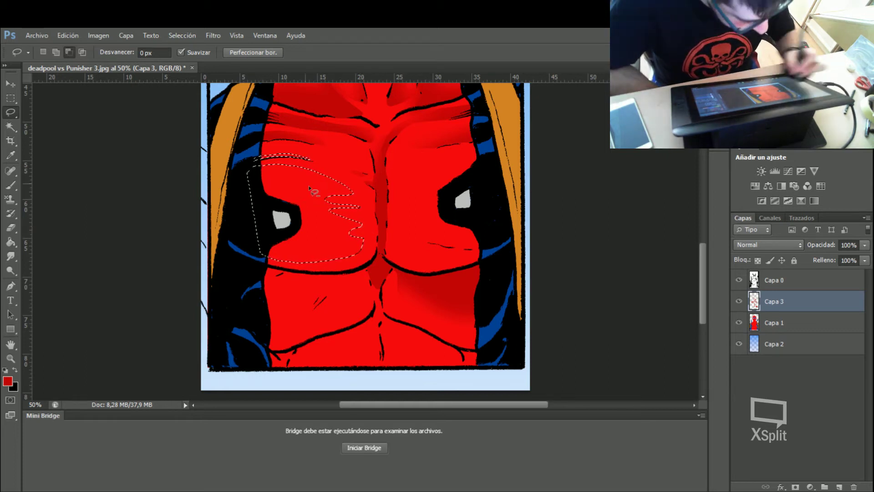
{"action": "left_click_drag", "start_coordinate": [274, 181], "coordinate": [275, 186]}
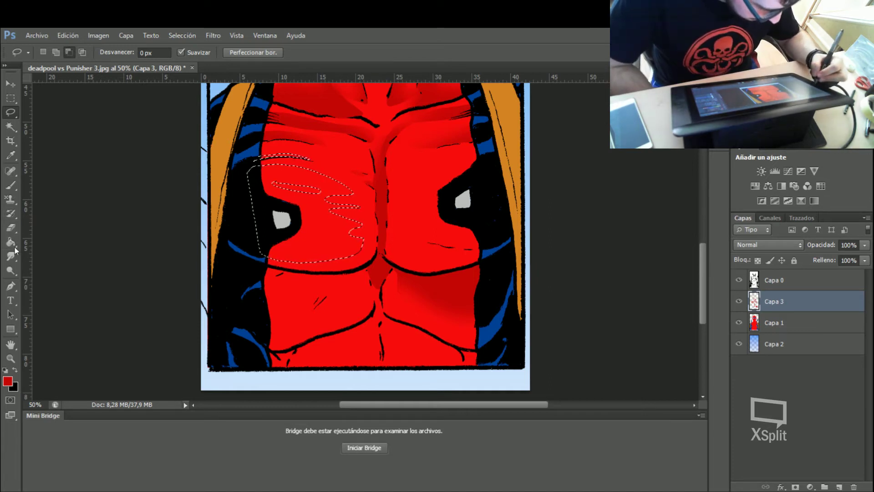
- Paint the left chest selection darker red, enlarging the brush to 453 px
{"action": "left_click", "coordinate": [12, 185]}
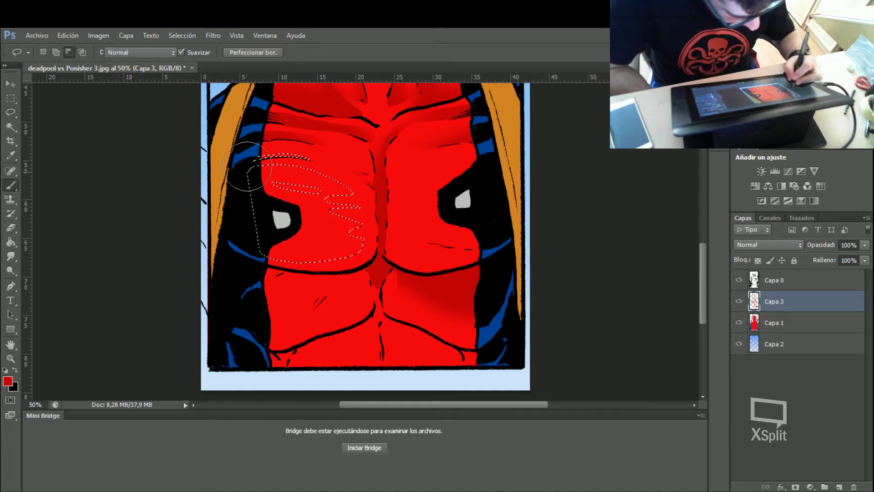
{"action": "left_click_drag", "start_coordinate": [246, 191], "coordinate": [265, 209]}
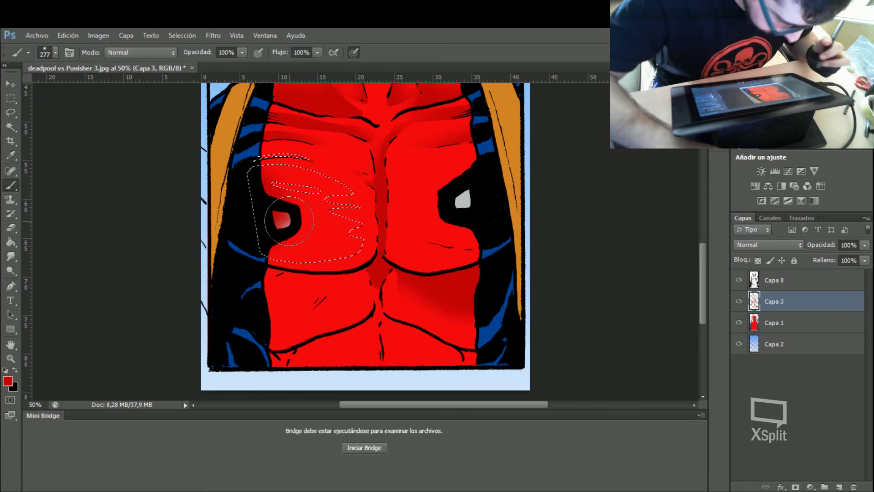
{"action": "left_click_drag", "start_coordinate": [288, 221], "coordinate": [248, 188]}
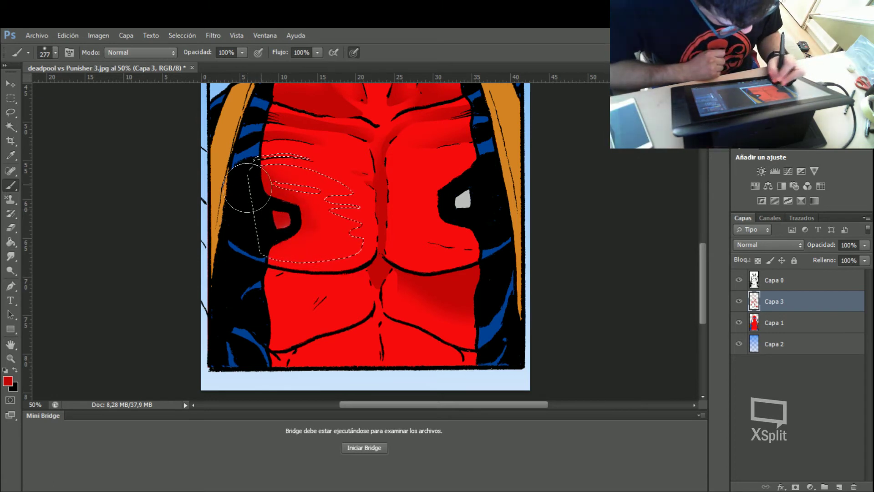
{"action": "left_click_drag", "start_coordinate": [258, 238], "coordinate": [318, 223]}
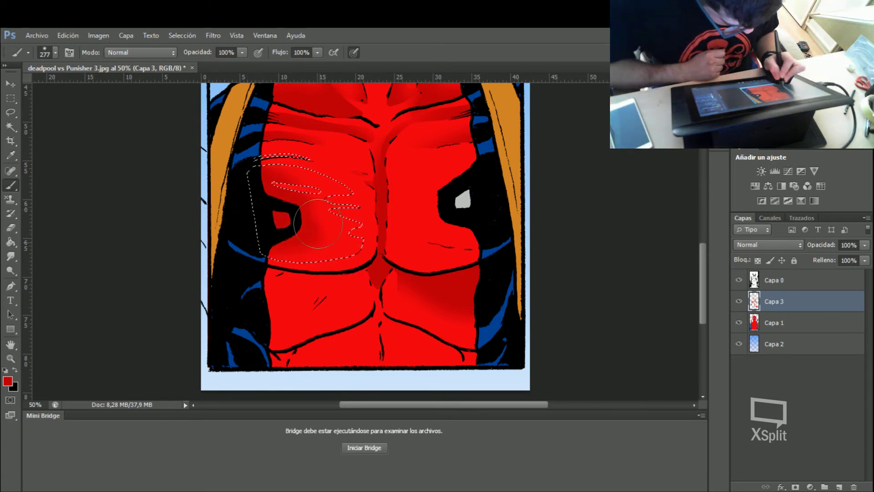
{"action": "right_click", "coordinate": [423, 278]}
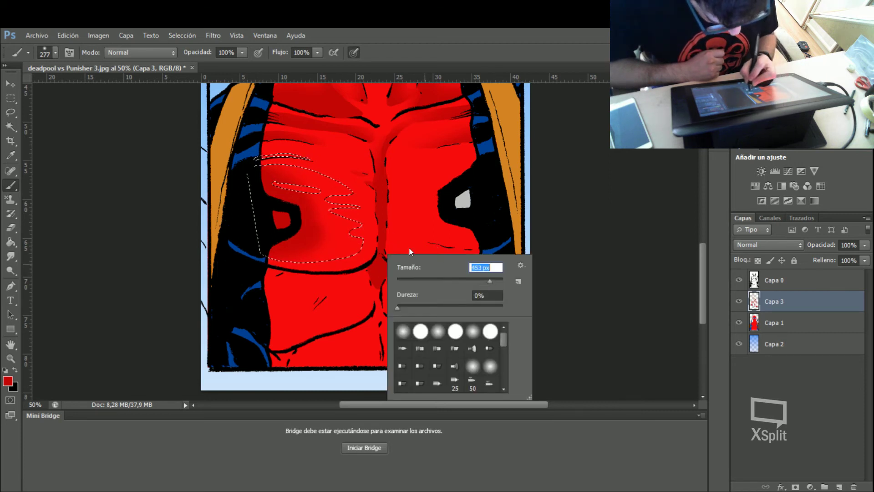
{"action": "key", "text": "Return"}
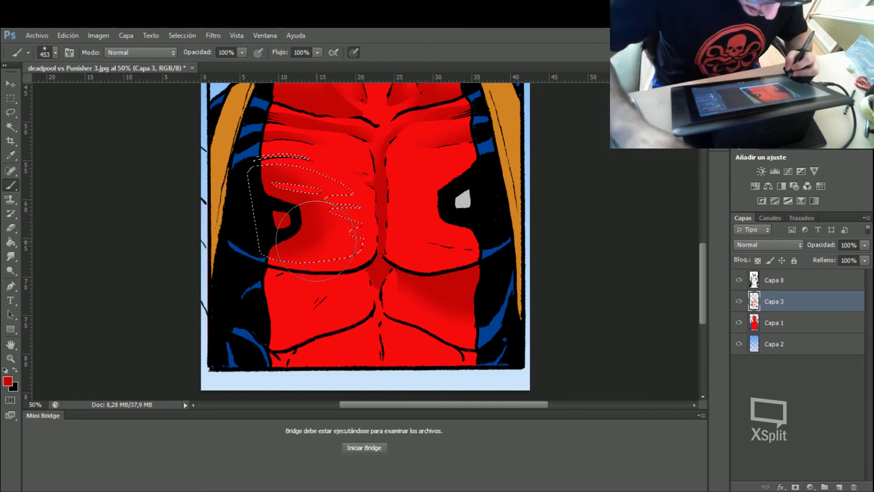
{"action": "key", "text": "ctrl+d"}
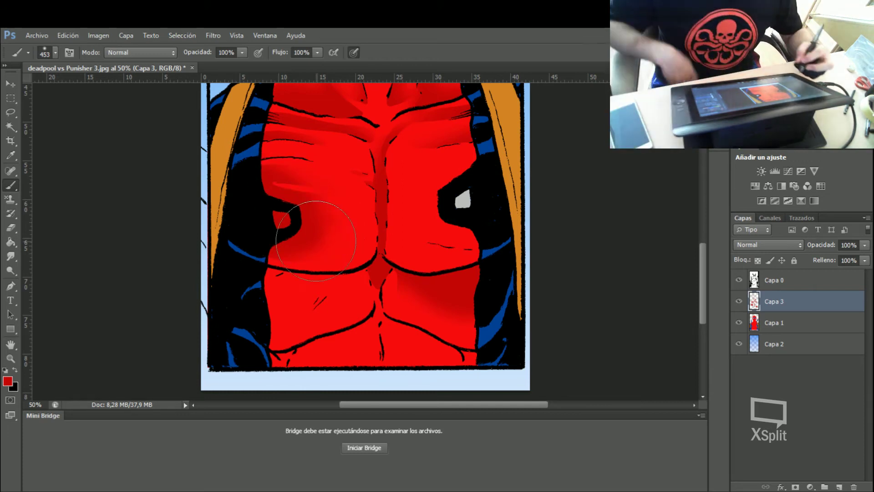
- Delete the red paint covering the left eye patch
{"action": "key", "text": "l"}
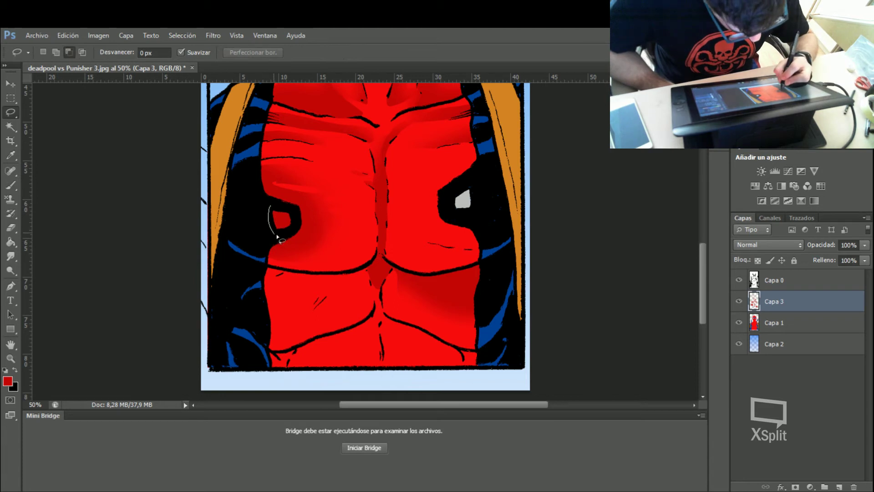
{"action": "left_click_drag", "start_coordinate": [271, 218], "coordinate": [269, 212]}
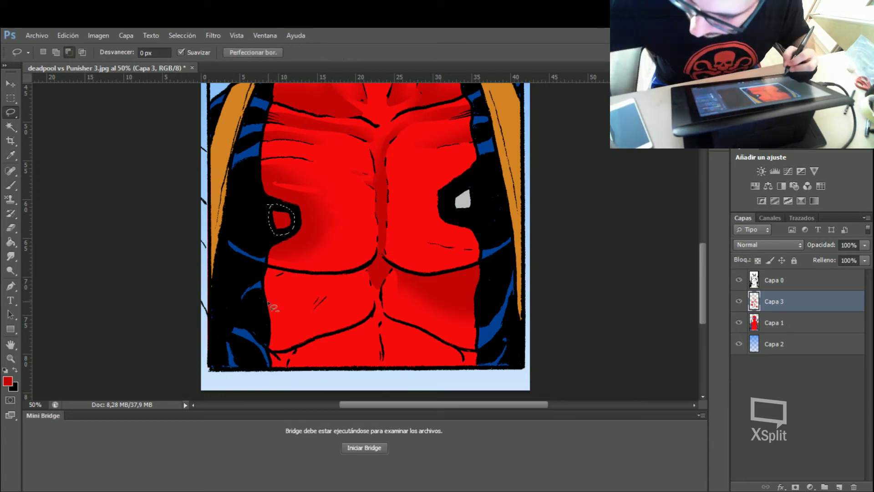
{"action": "key", "text": "Delete"}
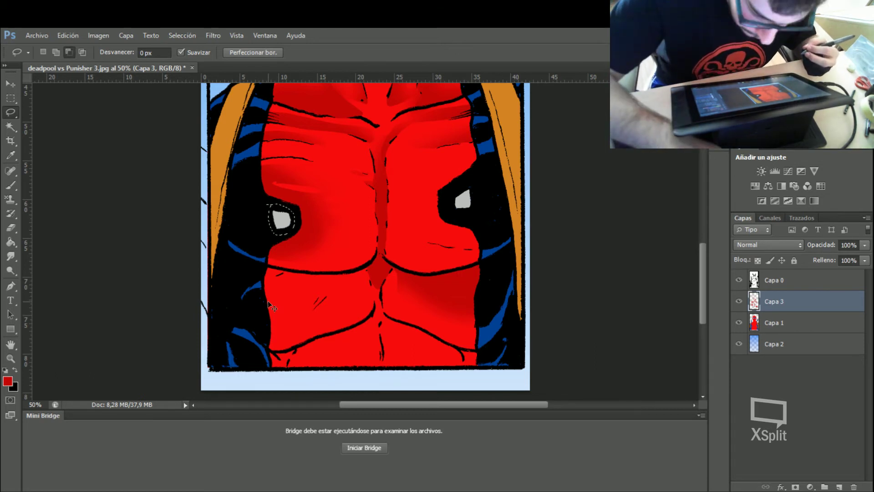
{"action": "key", "text": "ctrl+d"}
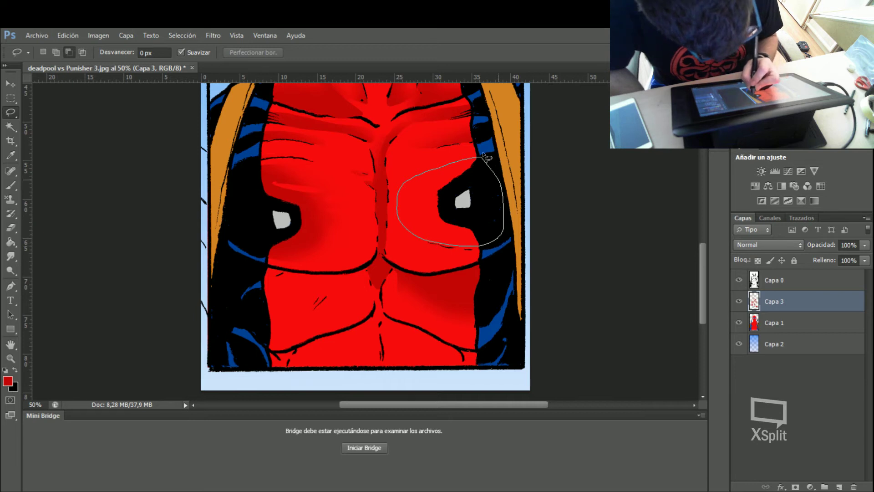
- Shade the right chest around the right eye and a small upper-right shadow darker red
{"action": "left_click", "coordinate": [11, 186]}
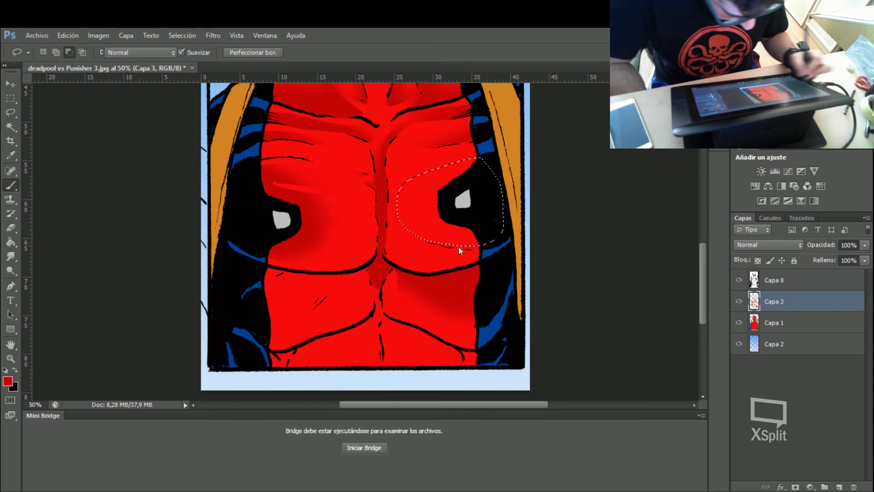
{"action": "left_click_drag", "start_coordinate": [401, 196], "coordinate": [444, 208]}
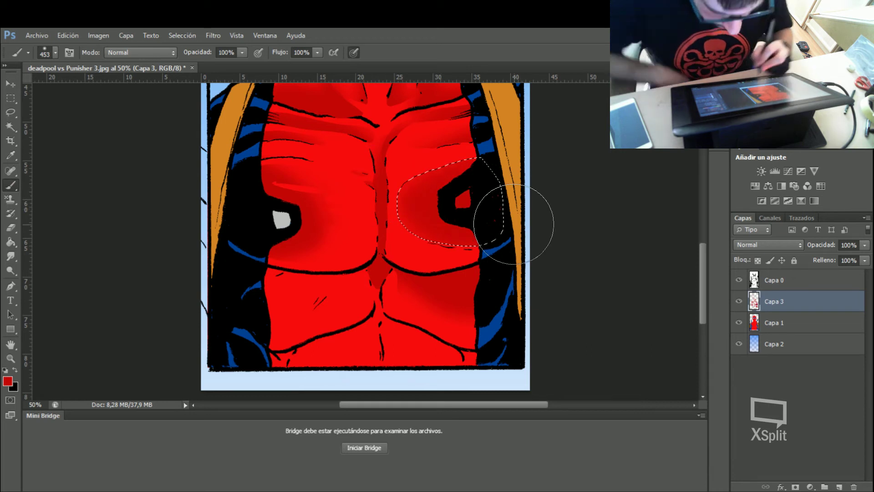
{"action": "key", "text": "ctrl+d"}
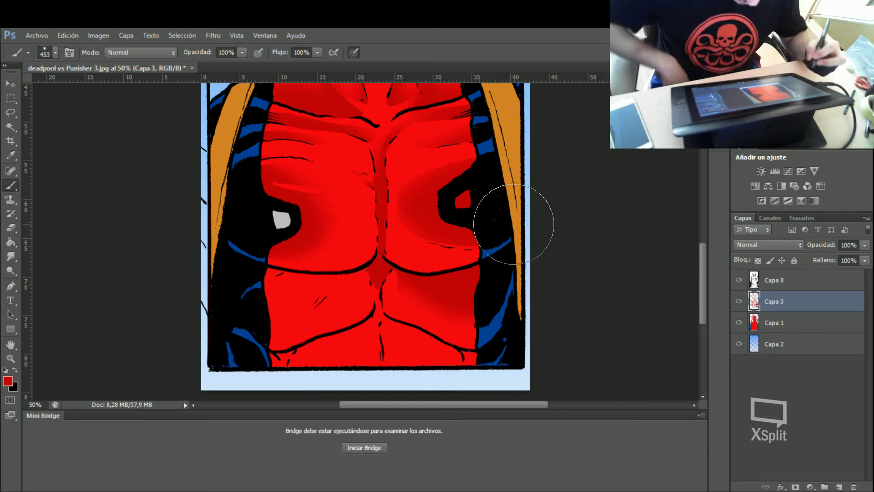
{"action": "key", "text": "l"}
{"action": "mouse_move", "coordinate": [395, 163]}
{"action": "left_mouse_down"}
{"action": "mouse_move", "coordinate": [428, 162]}
{"action": "mouse_move", "coordinate": [406, 177]}
{"action": "left_mouse_up"}
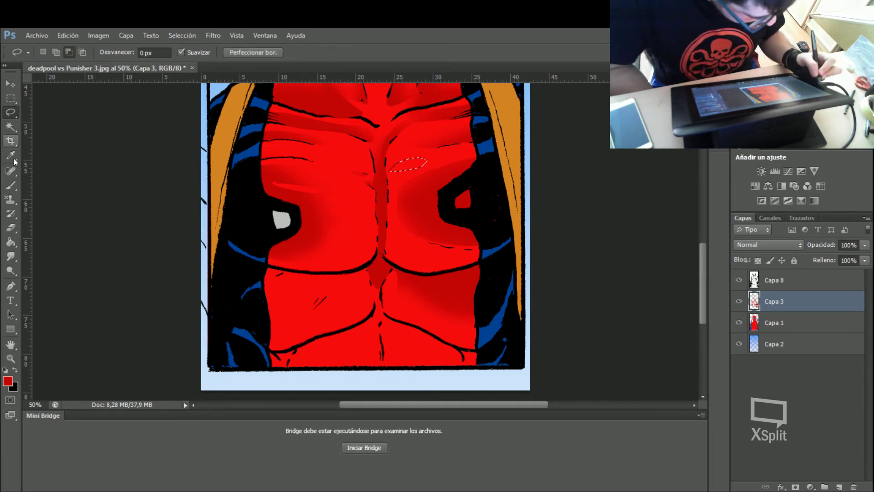
{"action": "left_click", "coordinate": [10, 186]}
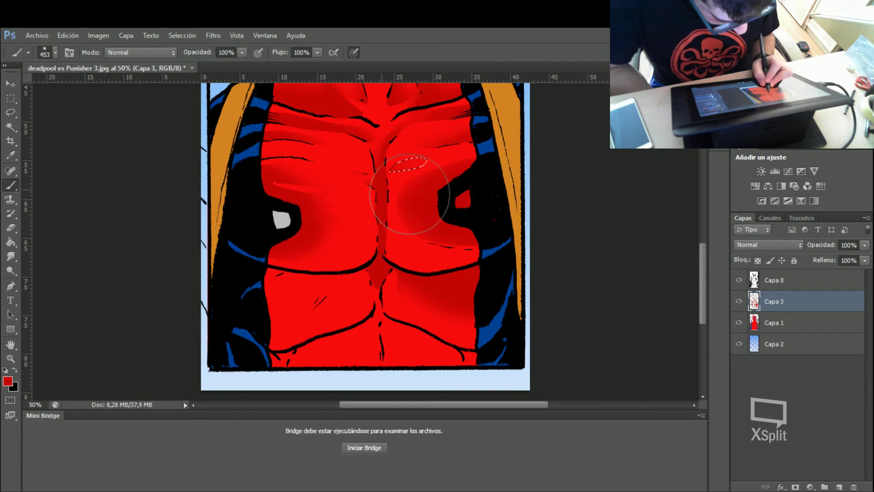
{"action": "key", "text": "ctrl+d"}
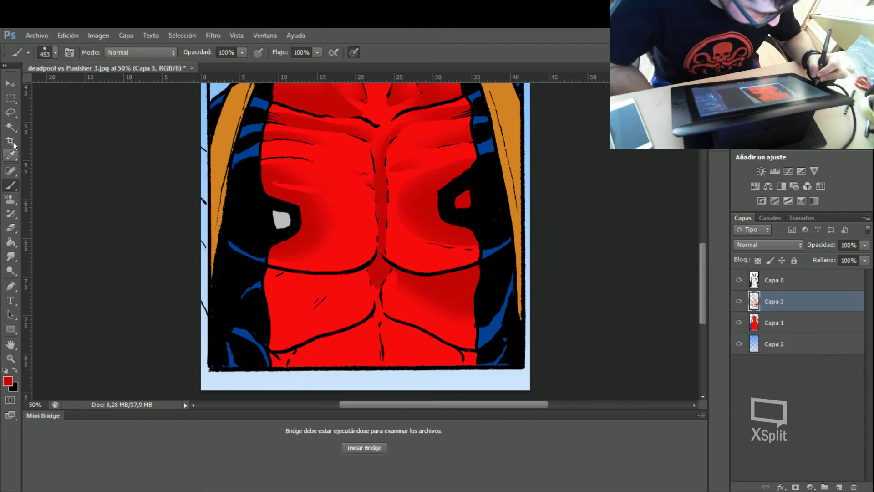
- Delete the red paint inside the right eye shape
{"action": "left_click", "coordinate": [11, 113]}
{"action": "left_click_drag", "start_coordinate": [485, 171], "coordinate": [460, 187]}
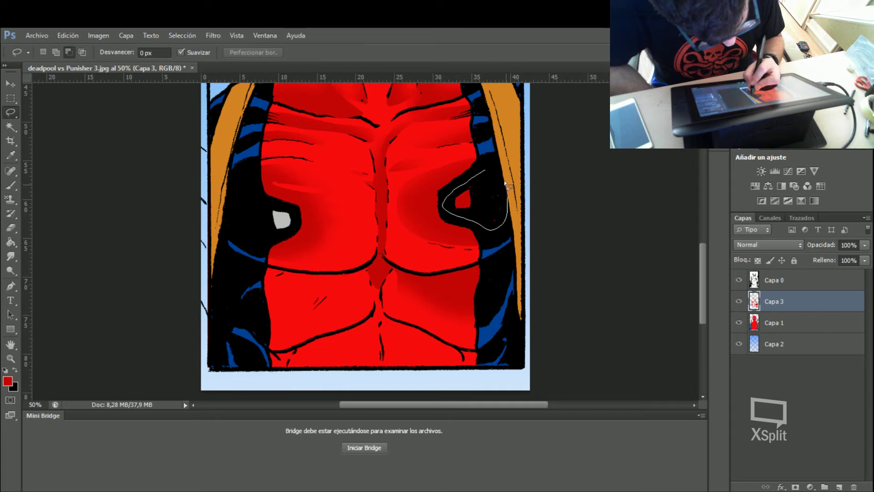
{"action": "left_click_drag", "start_coordinate": [468, 173], "coordinate": [481, 170]}
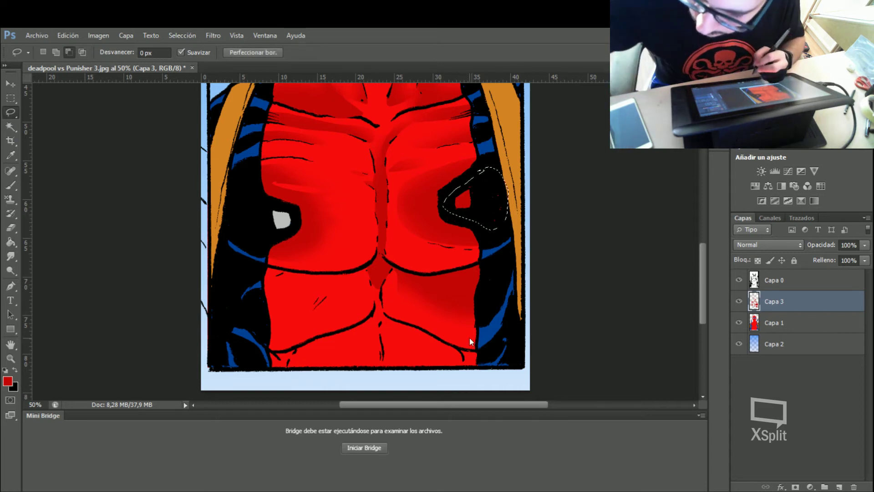
{"action": "key", "text": "Delete"}
{"action": "key", "text": "ctrl+d"}
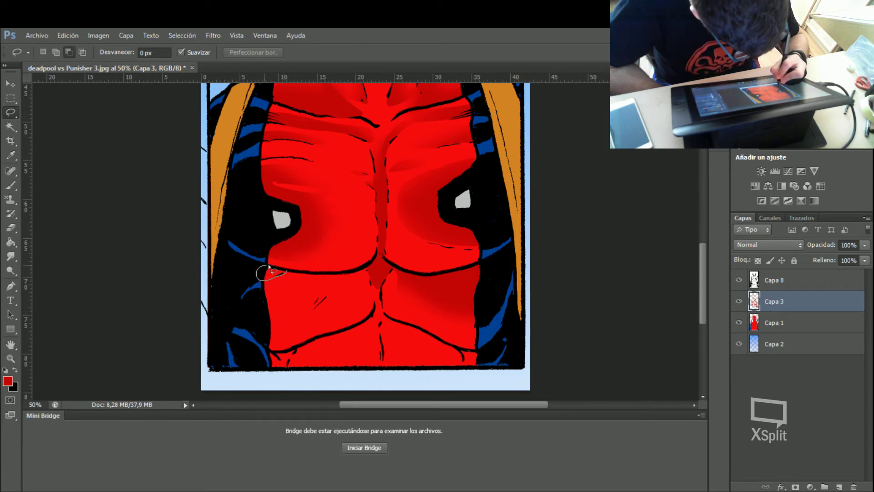
- Shade the areas under the left chest line and below the chest muscles darker red
{"action": "left_click_drag", "start_coordinate": [283, 270], "coordinate": [284, 271]}
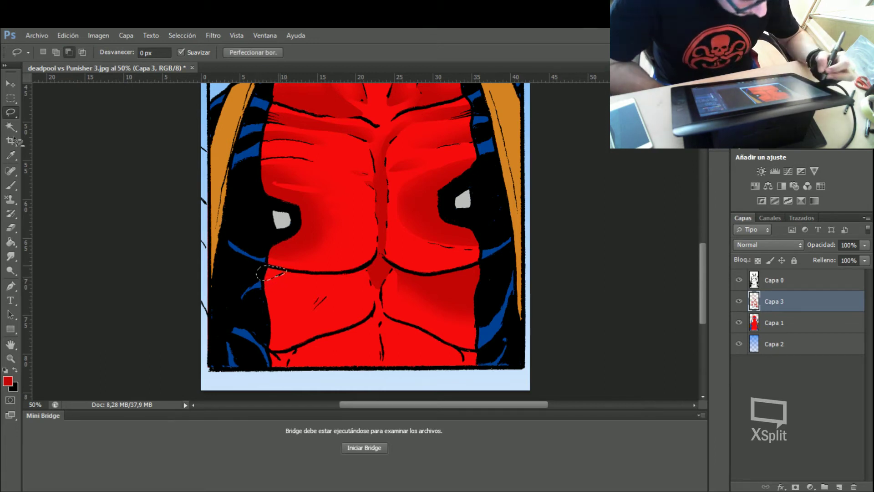
{"action": "left_click", "coordinate": [11, 186]}
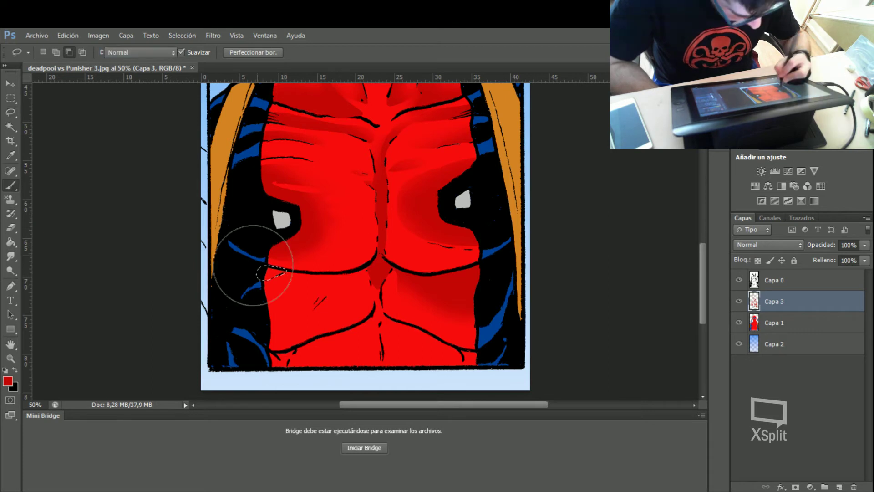
{"action": "key", "text": "ctrl+d"}
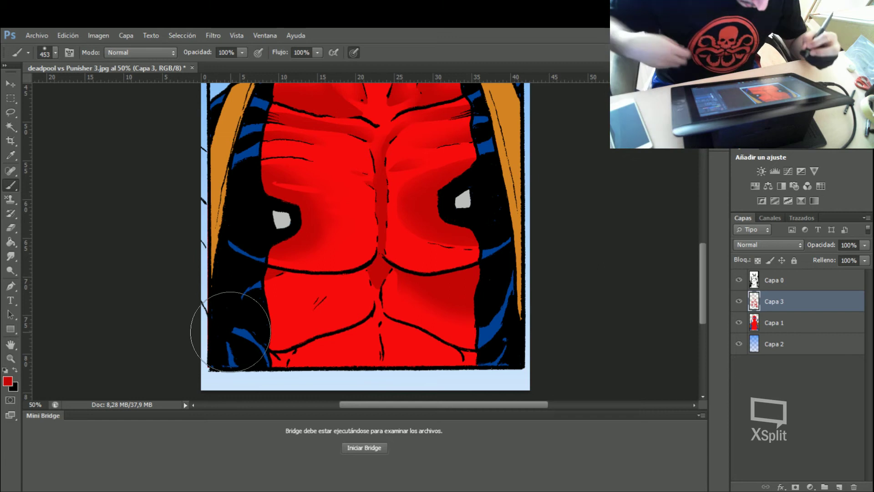
{"action": "left_click", "coordinate": [11, 112]}
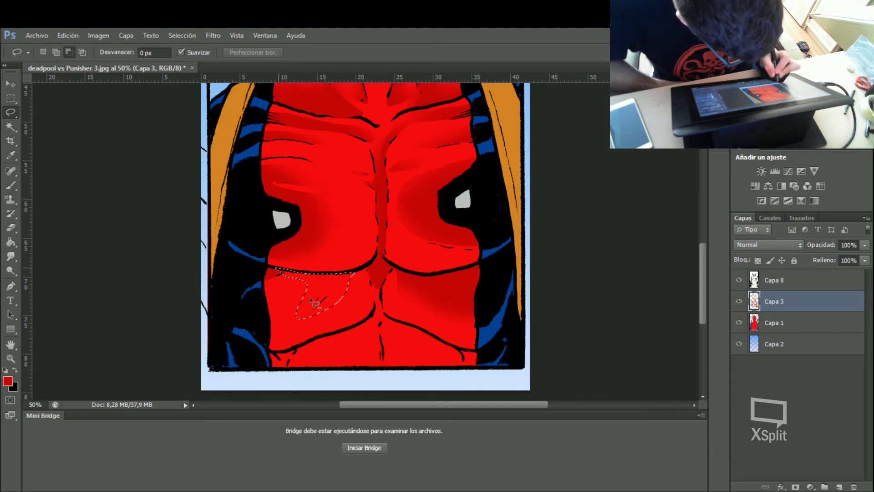
{"action": "left_click_drag", "start_coordinate": [314, 302], "coordinate": [313, 304]}
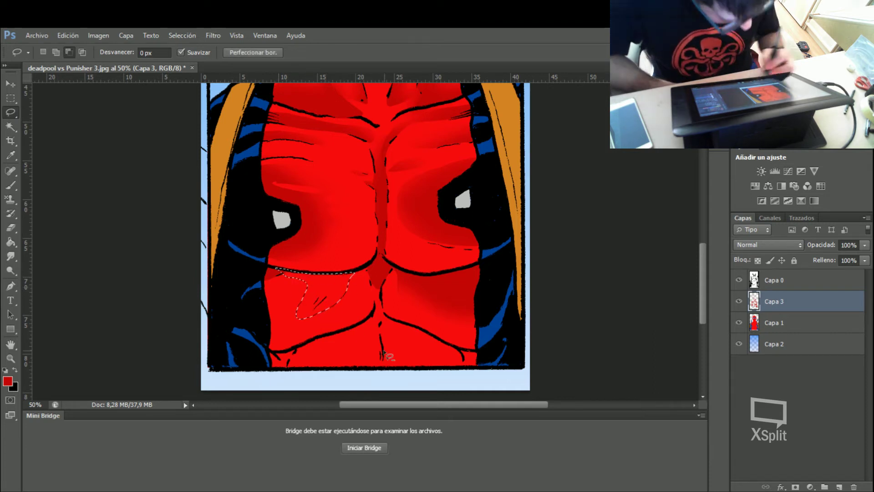
{"action": "left_click", "coordinate": [13, 185]}
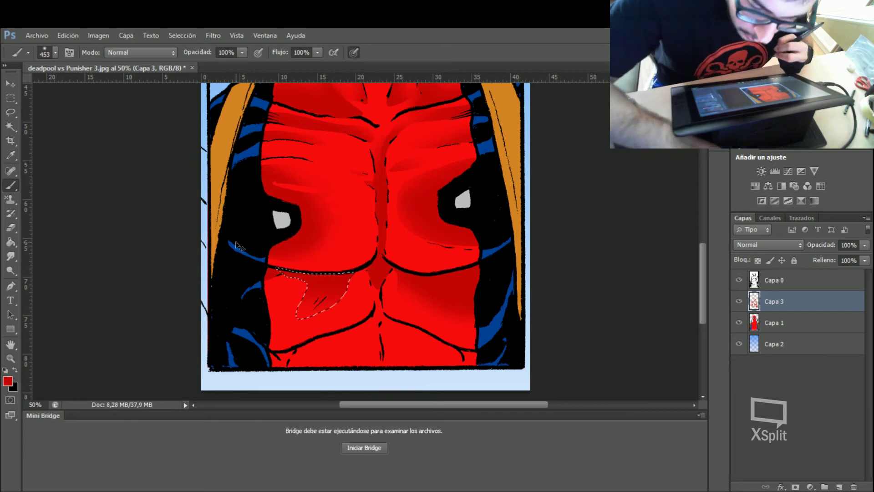
{"action": "key", "text": "ctrl+d"}
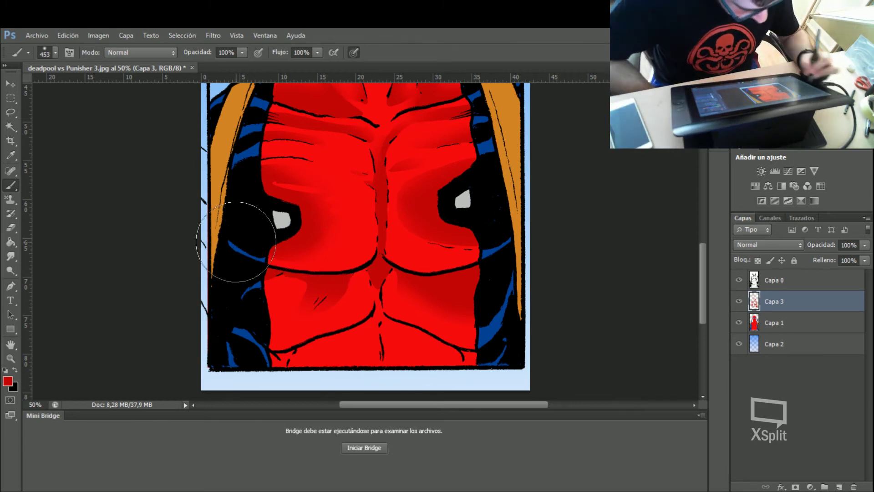
{"action": "left_click_drag", "start_coordinate": [703, 287], "coordinate": [705, 308]}
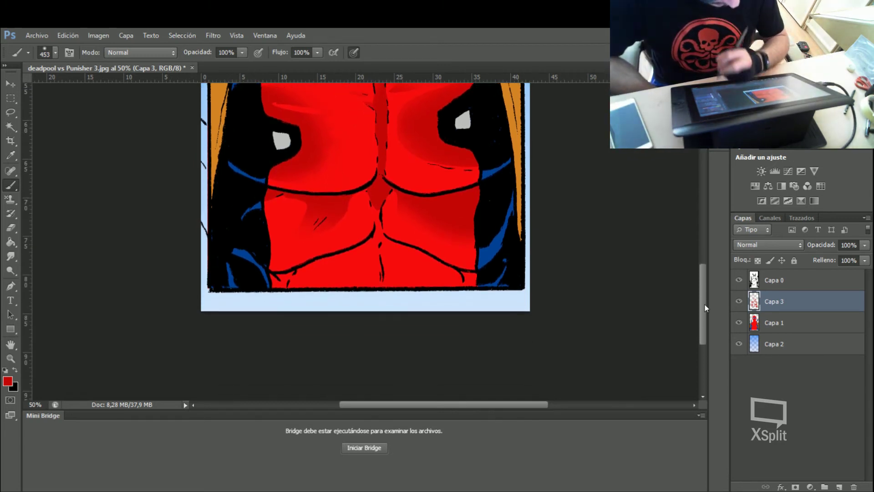
- Select the strip along the abdomen's centre line and paint it darker red
{"action": "key", "text": "l"}
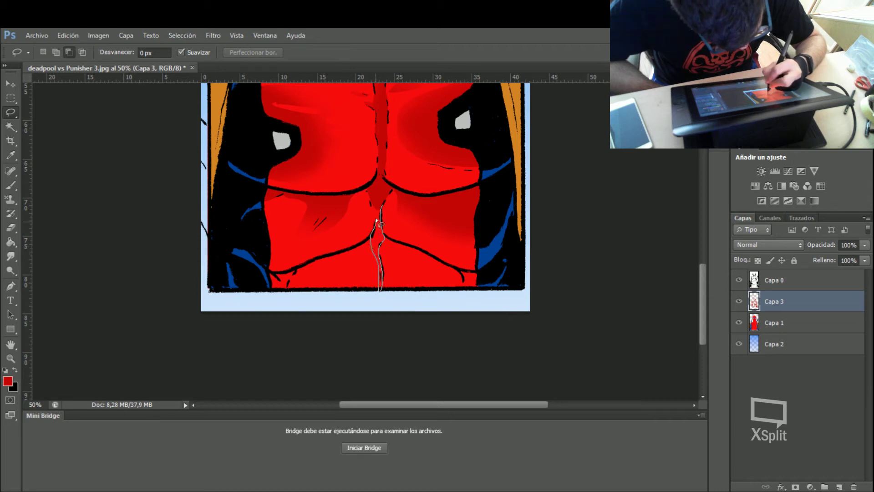
{"action": "mouse_move", "coordinate": [375, 203]}
{"action": "left_mouse_down"}
{"action": "mouse_move", "coordinate": [371, 195]}
{"action": "mouse_move", "coordinate": [381, 200]}
{"action": "left_mouse_up"}
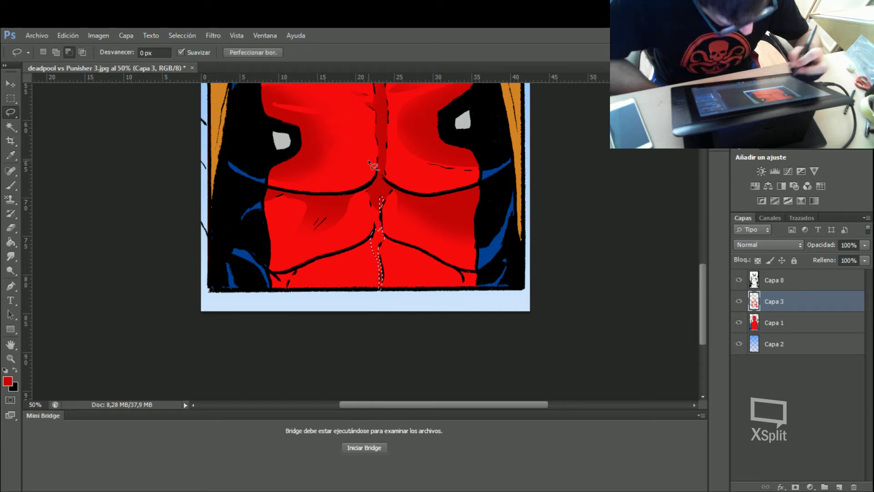
{"action": "left_click", "coordinate": [57, 51]}
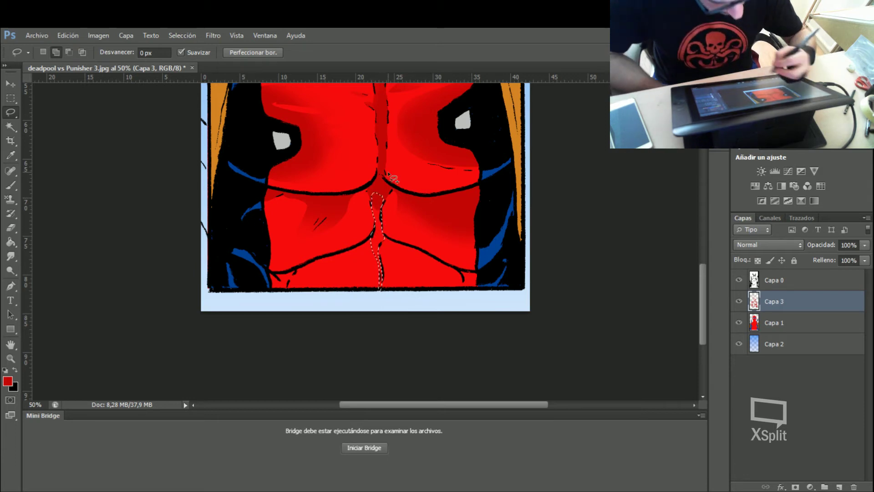
{"action": "left_click", "coordinate": [10, 185]}
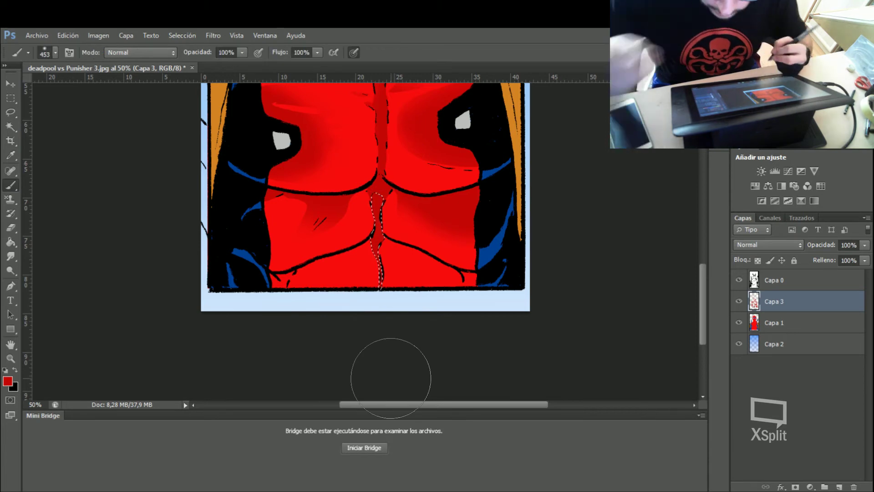
{"action": "key", "text": "ctrl+d"}
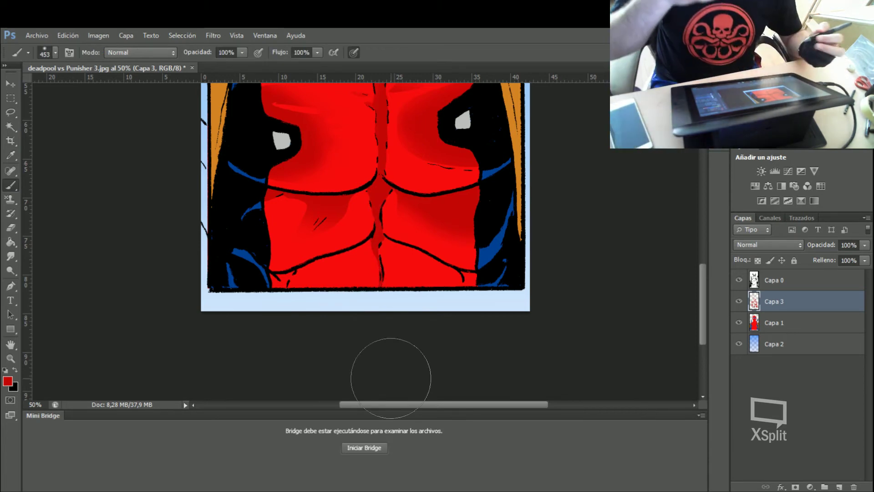
{"action": "left_click", "coordinate": [10, 112]}
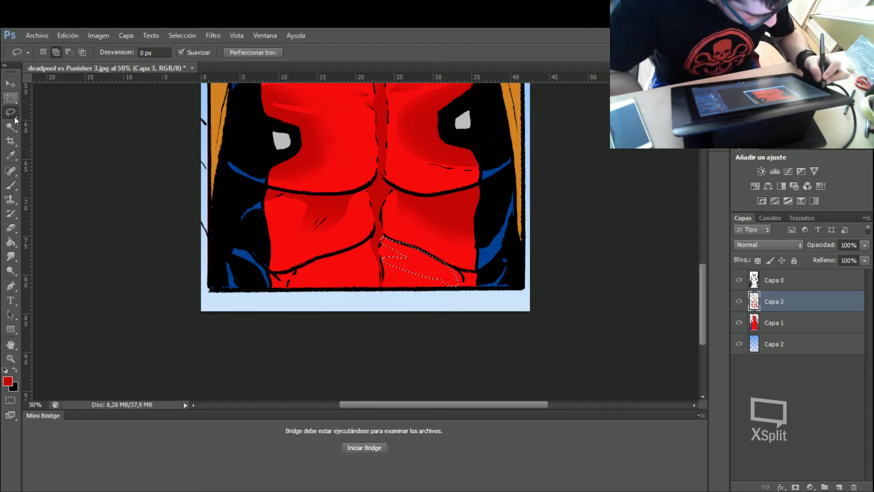
- Darken the selected lower right abdominal area with deeper red
{"action": "left_click", "coordinate": [13, 188]}
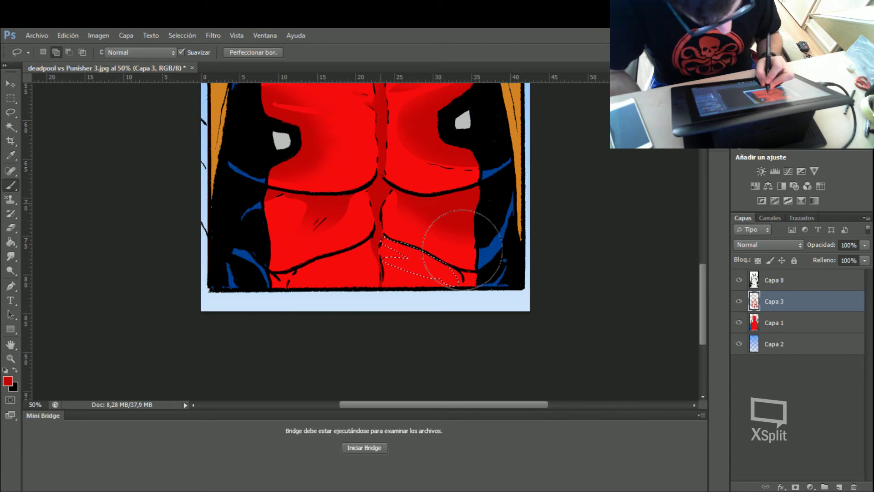
{"action": "left_click_drag", "start_coordinate": [462, 250], "coordinate": [496, 300]}
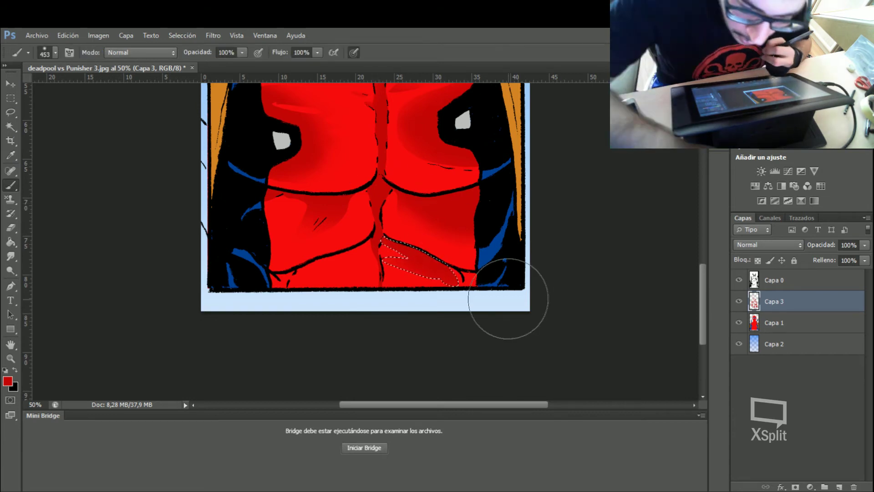
{"action": "key", "text": "ctrl+d"}
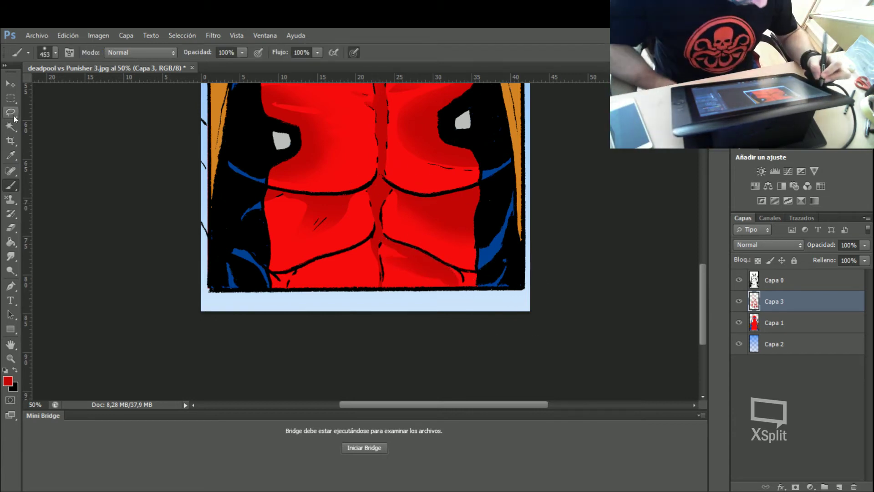
{"action": "left_click", "coordinate": [12, 112]}
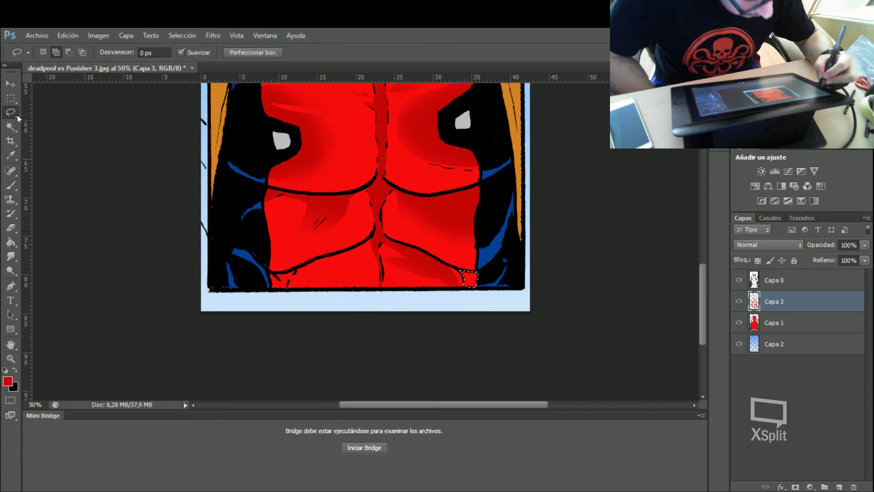
{"action": "left_click", "coordinate": [10, 187]}
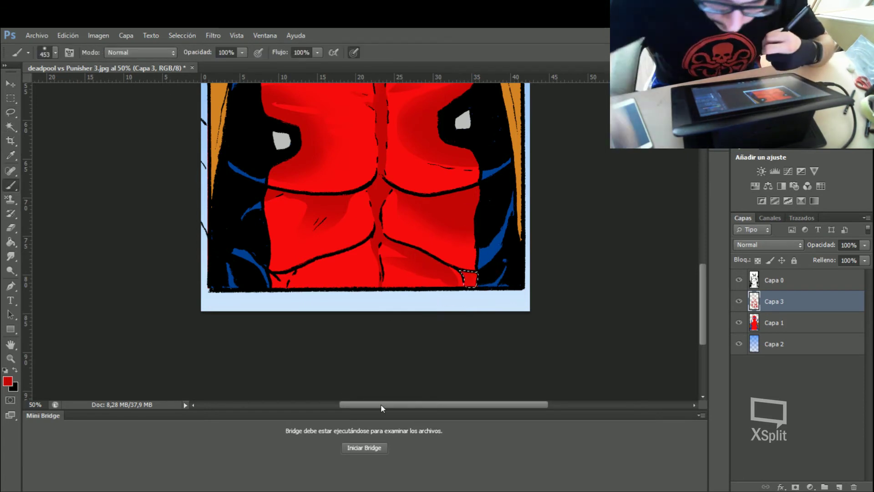
- Darken the small patch at the bottom left of the belly with darker red
{"action": "key", "text": "ctrl+d"}
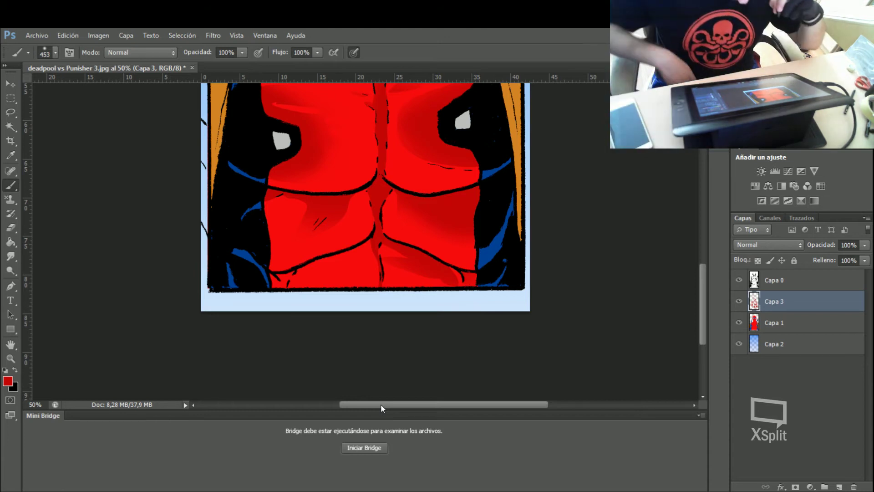
{"action": "left_click", "coordinate": [15, 118]}
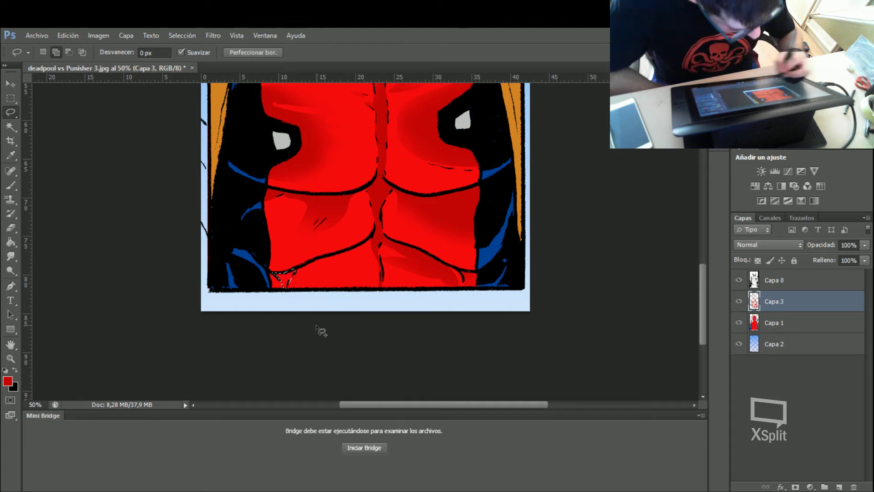
{"action": "left_click", "coordinate": [10, 186]}
{"action": "left_click_drag", "start_coordinate": [273, 254], "coordinate": [283, 312]}
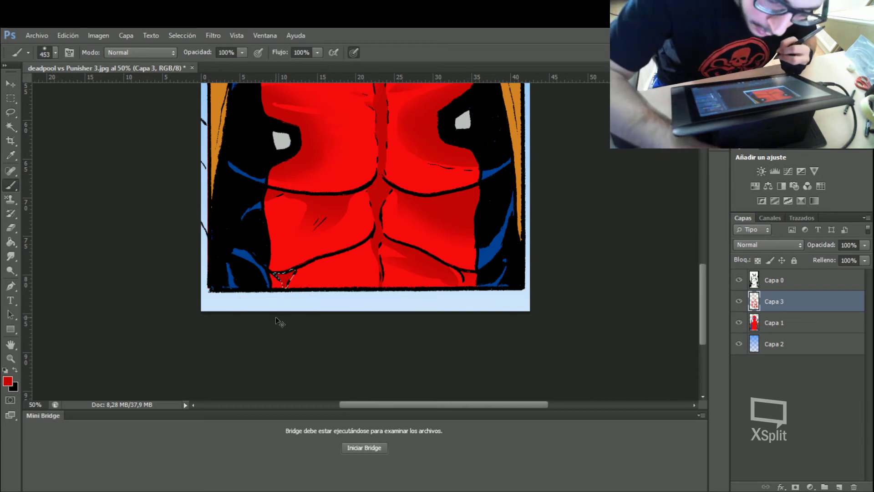
{"action": "key", "text": "ctrl+d"}
- Shade the lower left abdominal muscle darker red, then scroll up to the head
{"action": "left_click", "coordinate": [11, 112]}
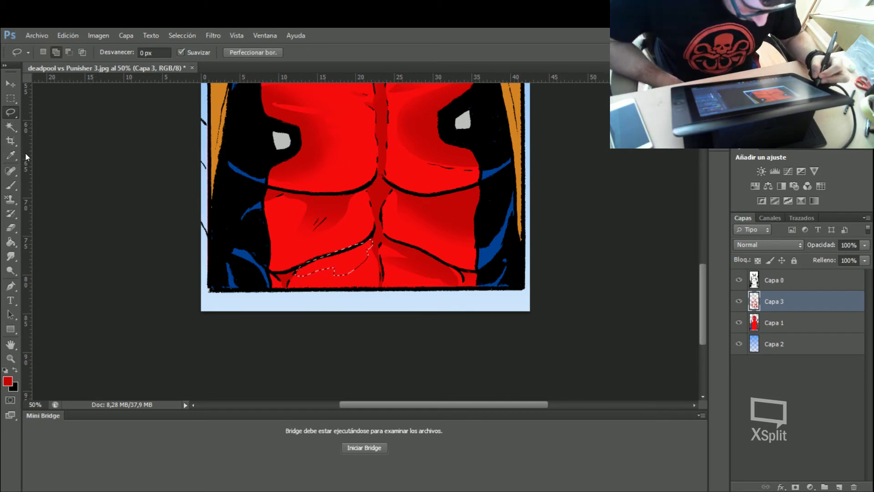
{"action": "left_click", "coordinate": [11, 185]}
{"action": "left_click_drag", "start_coordinate": [364, 200], "coordinate": [276, 232]}
{"action": "key", "text": "ctrl+d"}
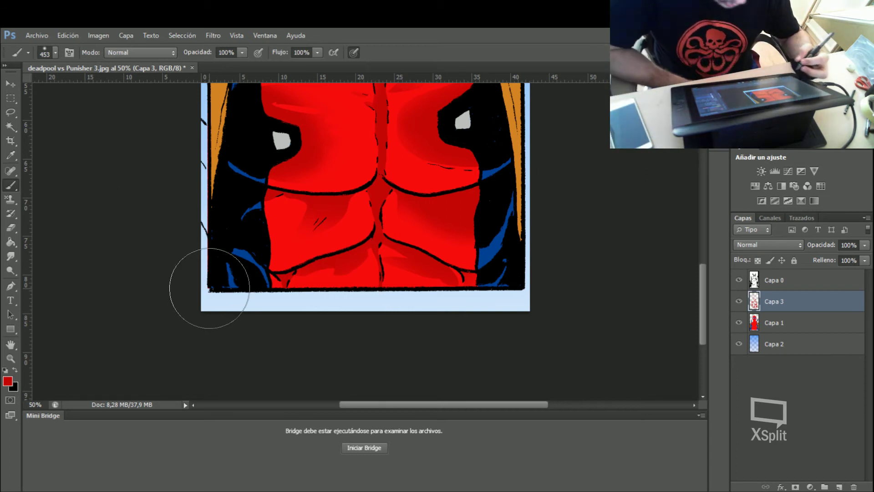
{"action": "mouse_move", "coordinate": [702, 285]}
{"action": "left_mouse_down"}
{"action": "mouse_move", "coordinate": [704, 211]}
{"action": "mouse_move", "coordinate": [715, 184]}
{"action": "left_mouse_up"}
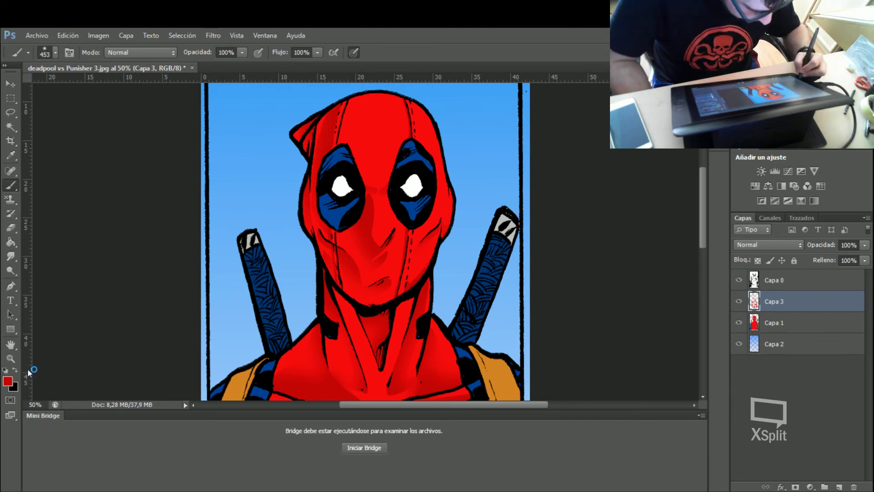
- Sample the mask's blue and paint a darker blue shadow around the left eye patch
{"action": "left_click", "coordinate": [7, 381]}
{"action": "left_click", "coordinate": [338, 212]}
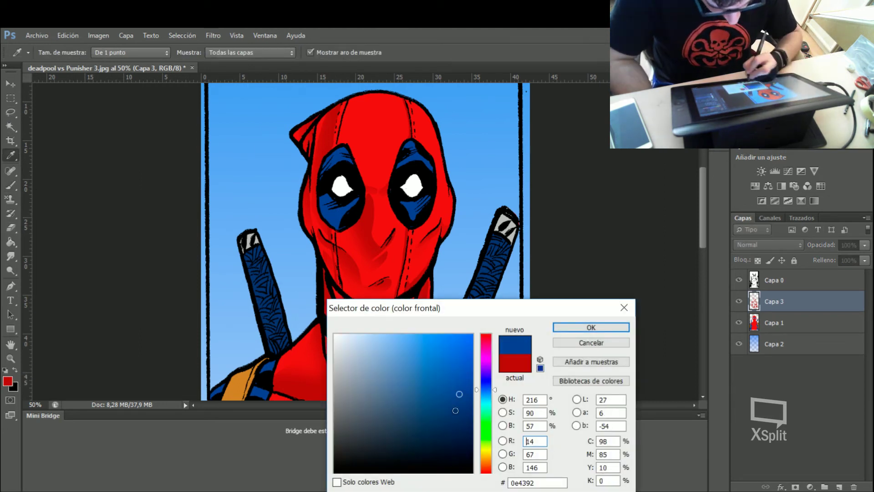
{"action": "left_click", "coordinate": [588, 327]}
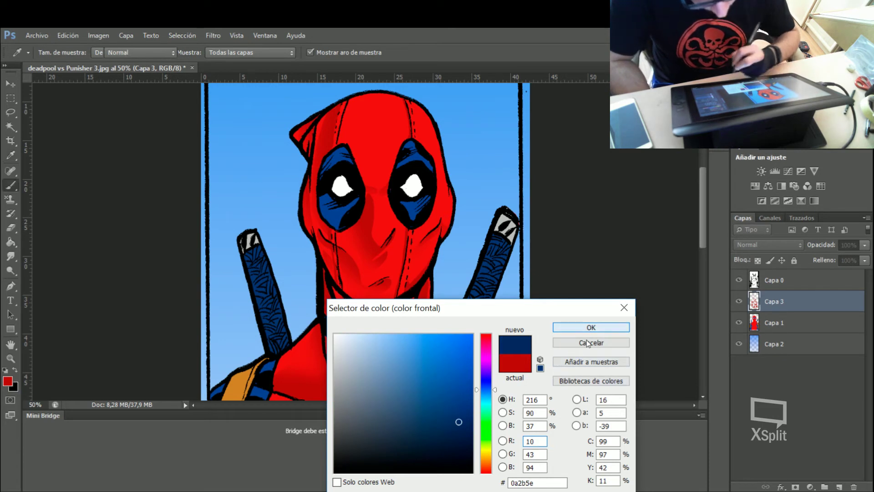
{"action": "left_click", "coordinate": [10, 112]}
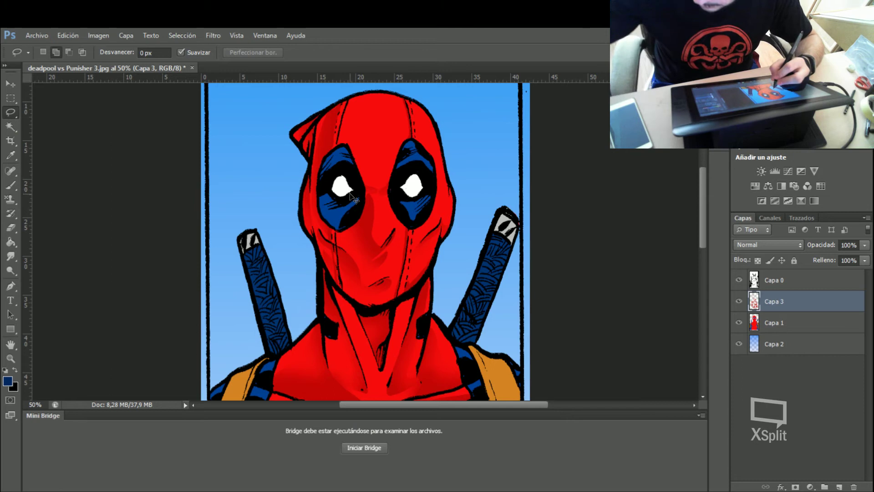
{"action": "key", "text": "ctrl+plus"}
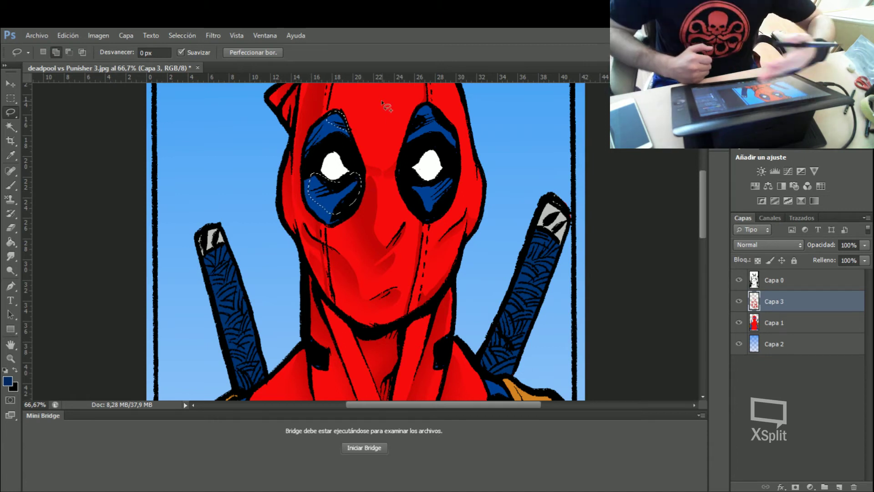
{"action": "left_click_drag", "start_coordinate": [703, 192], "coordinate": [706, 179]}
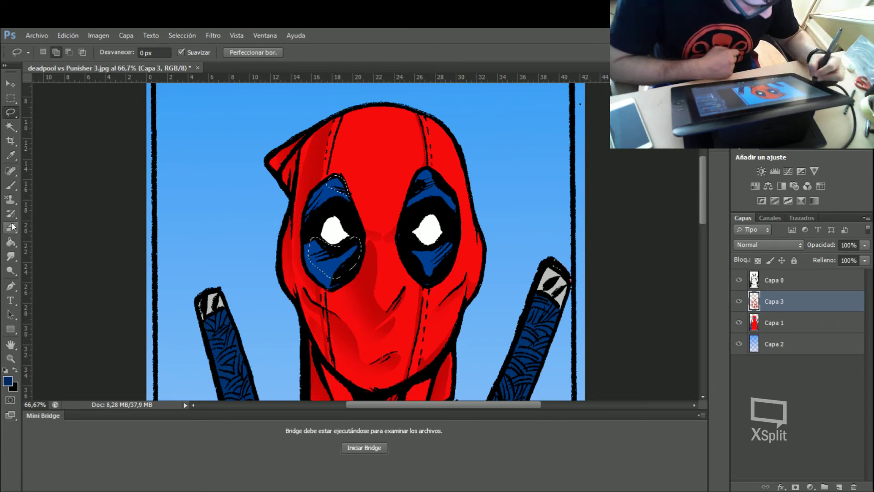
{"action": "left_click", "coordinate": [11, 186]}
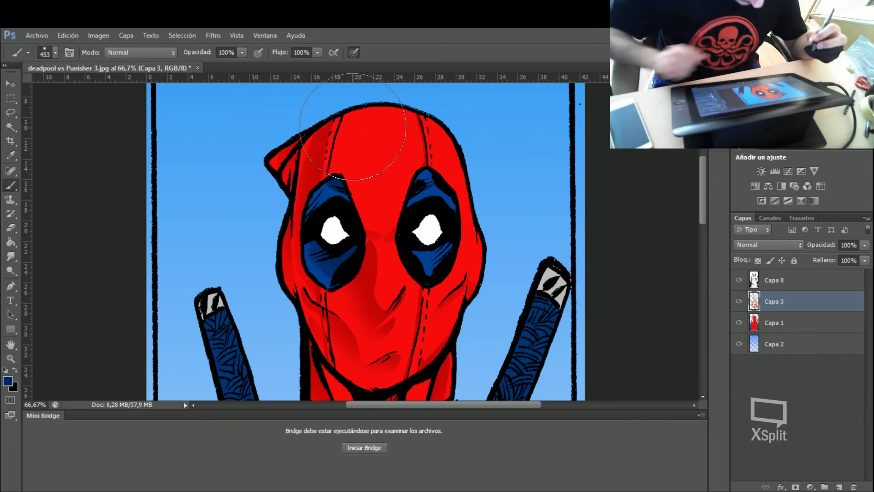
{"action": "key", "text": "ctrl+d"}
- Shade the right eye patch's shadow area with a 267 px soft brush
{"action": "left_click", "coordinate": [12, 113]}
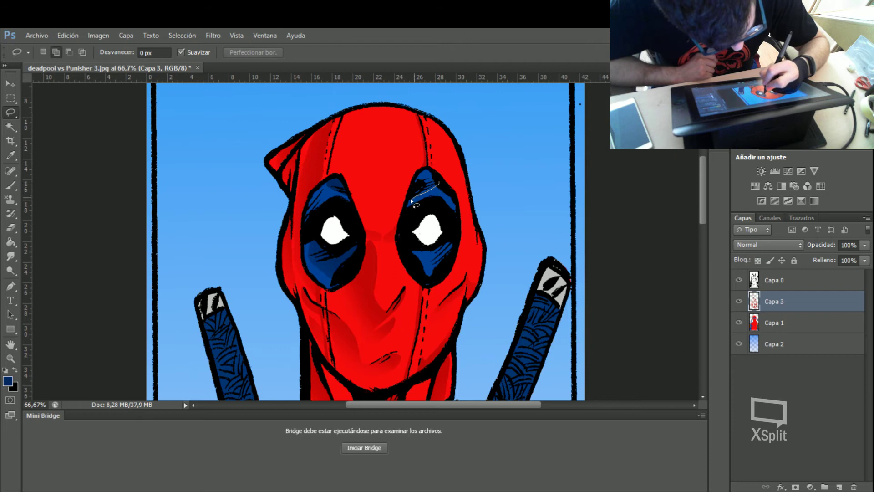
{"action": "left_click_drag", "start_coordinate": [411, 198], "coordinate": [415, 176]}
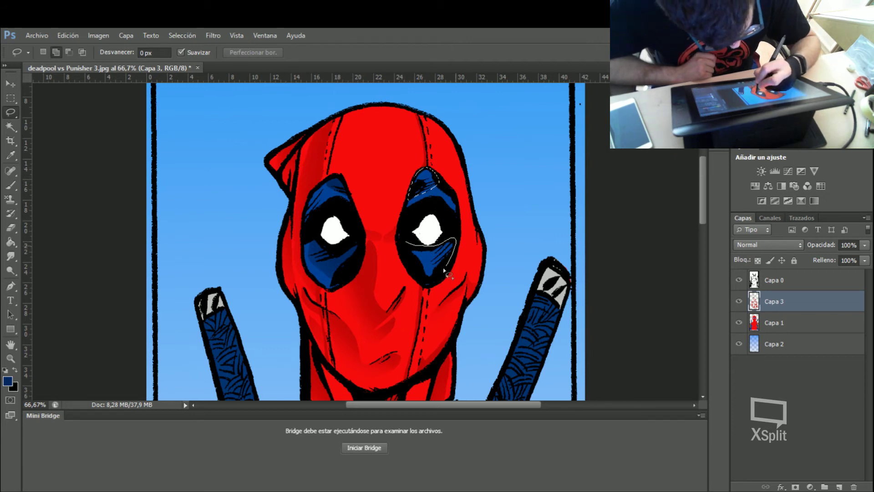
{"action": "left_click_drag", "start_coordinate": [406, 246], "coordinate": [408, 249]}
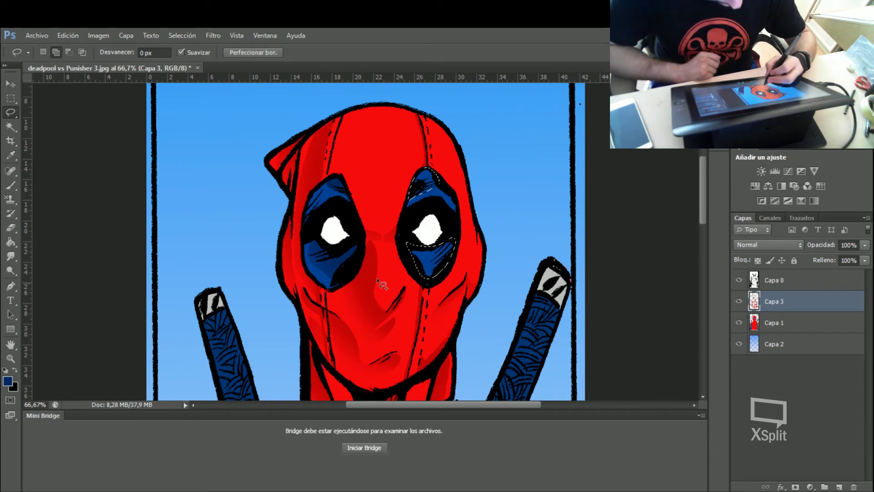
{"action": "left_click", "coordinate": [12, 186]}
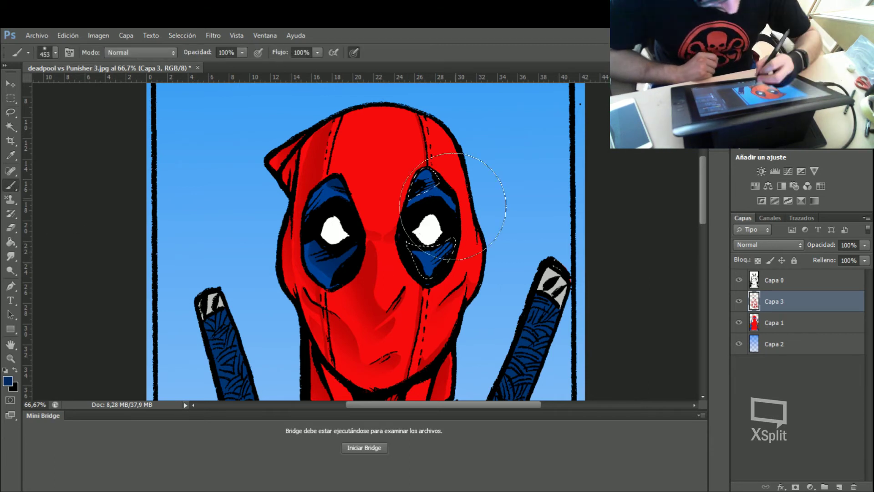
{"action": "right_click", "coordinate": [448, 239]}
{"action": "left_click", "coordinate": [534, 258]}
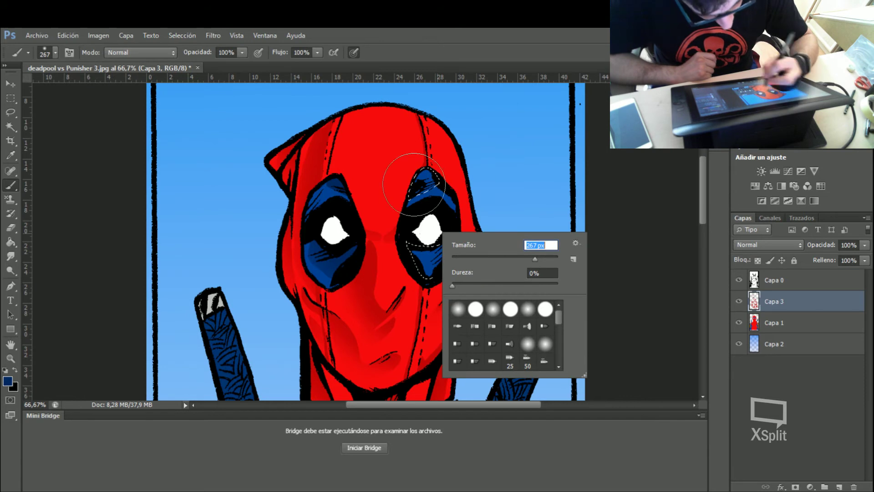
{"action": "left_click", "coordinate": [437, 146]}
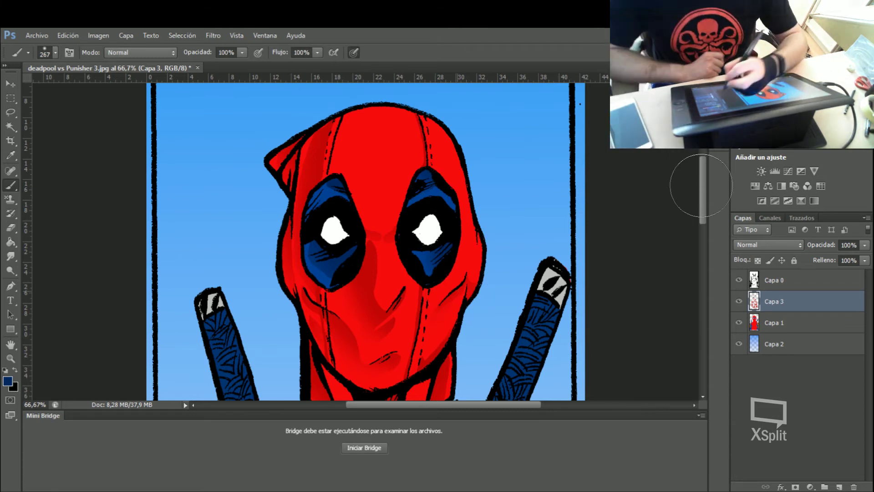
{"action": "key", "text": "ctrl+d"}
- Scroll down to the chest and paint several dark shadow shapes on the right-shoulder straps
{"action": "left_click_drag", "start_coordinate": [703, 196], "coordinate": [700, 259]}
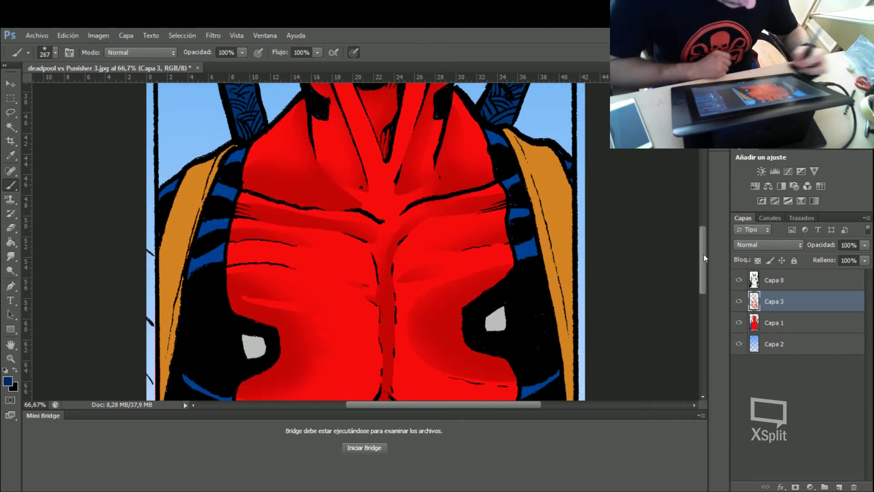
{"action": "left_click", "coordinate": [11, 112]}
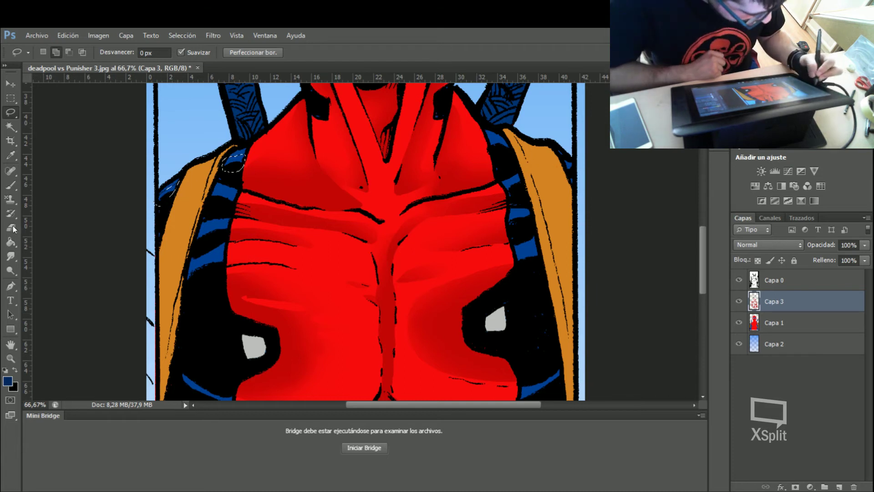
{"action": "left_click", "coordinate": [11, 185]}
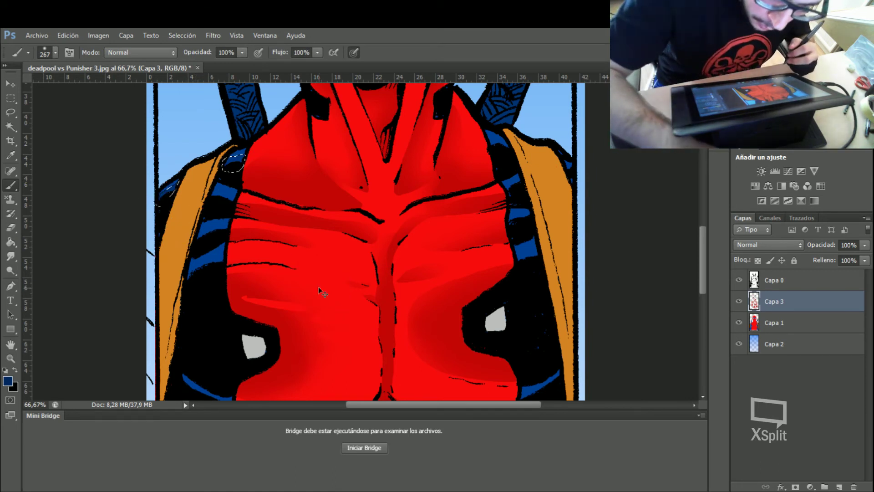
{"action": "left_click", "coordinate": [10, 112]}
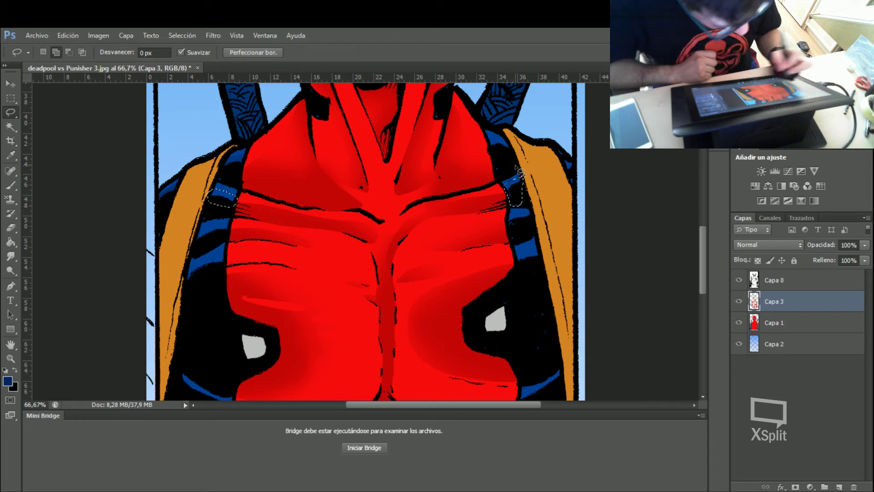
{"action": "left_click", "coordinate": [12, 185]}
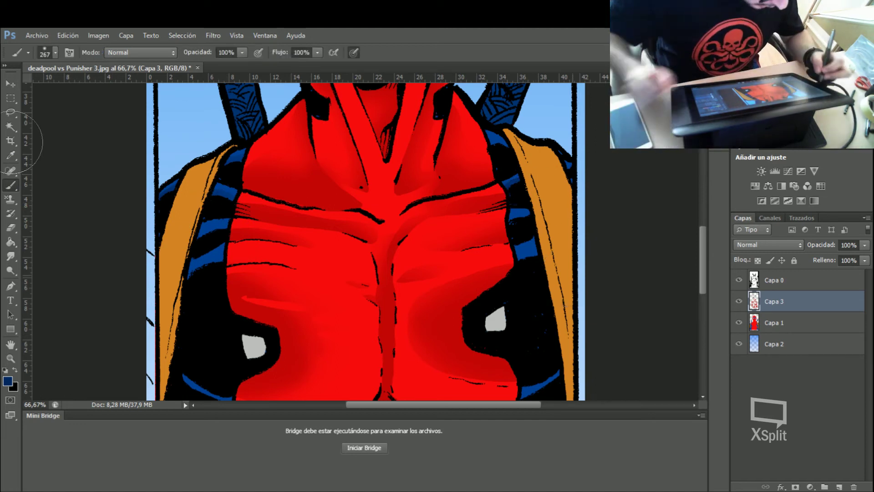
{"action": "left_click", "coordinate": [12, 113]}
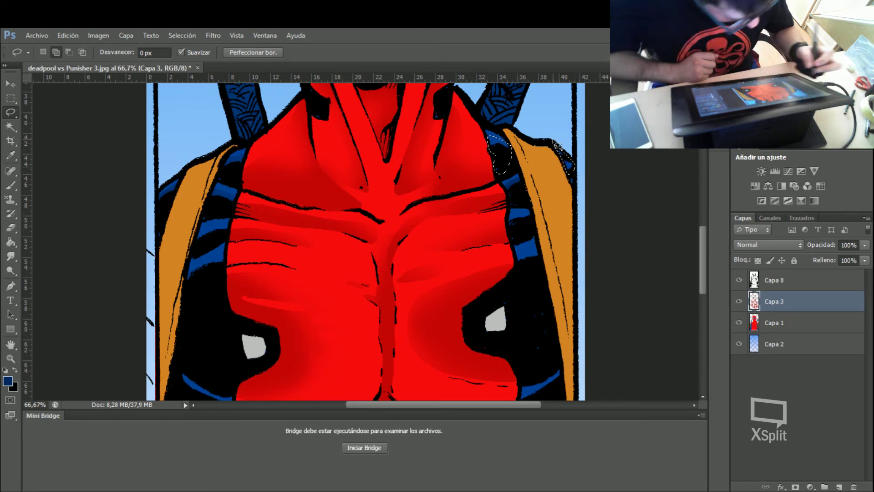
{"action": "left_click", "coordinate": [10, 186]}
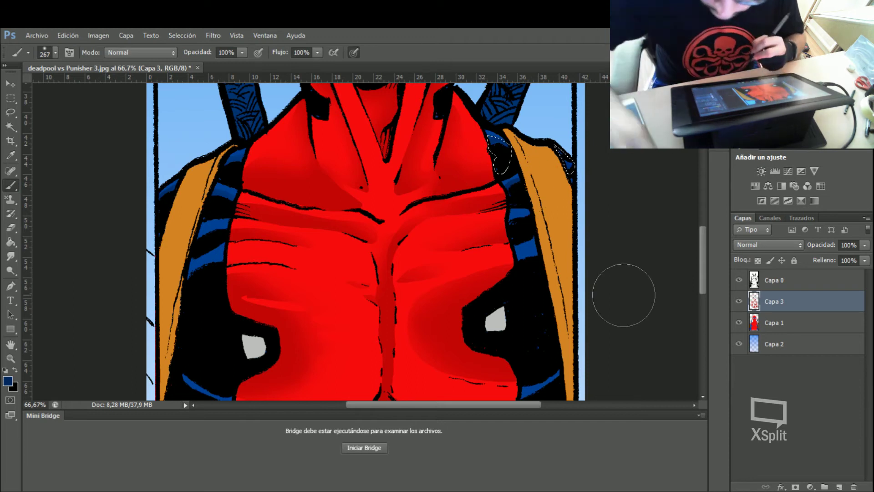
{"action": "key", "text": "ctrl+d"}
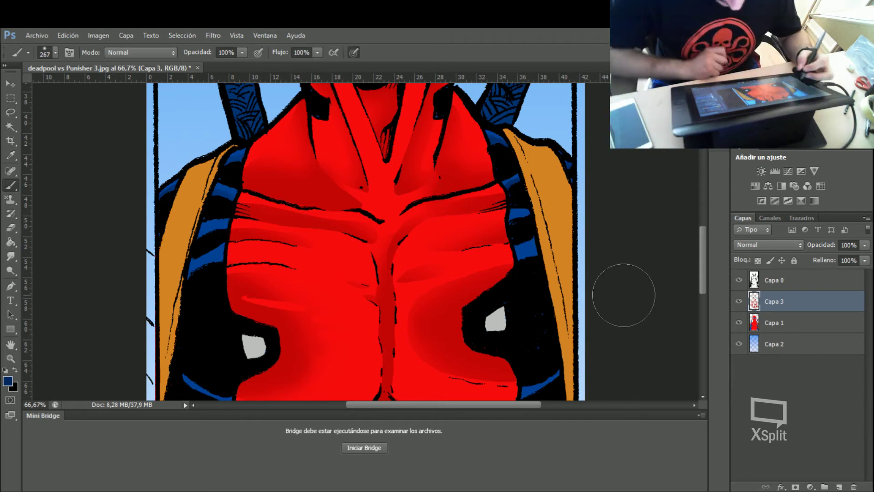
- Paint one more dark shadow area on the right shoulder strap
{"action": "left_click", "coordinate": [10, 112]}
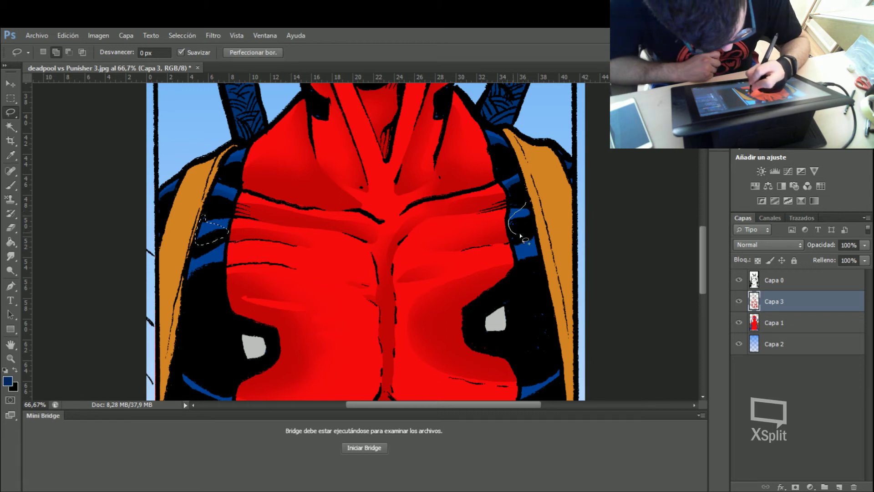
{"action": "left_click_drag", "start_coordinate": [527, 182], "coordinate": [528, 198]}
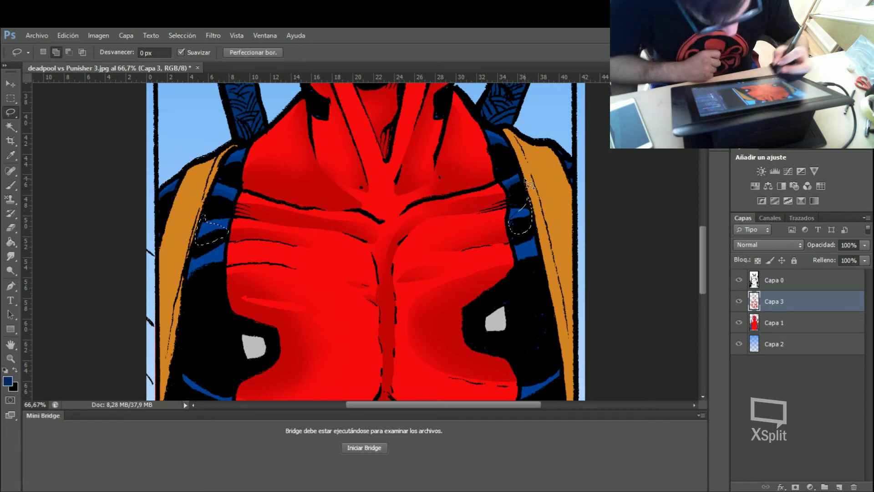
{"action": "left_click", "coordinate": [13, 185]}
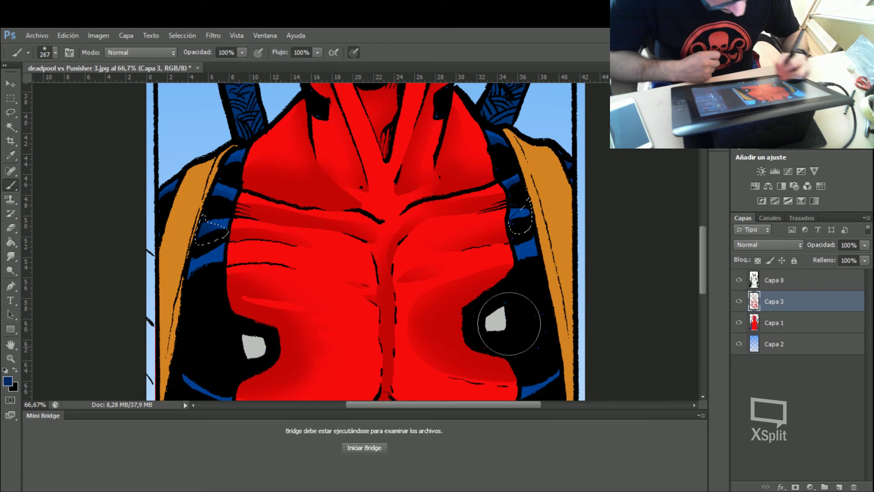
{"action": "left_click_drag", "start_coordinate": [544, 215], "coordinate": [521, 219]}
{"action": "key", "text": "ctrl+d"}
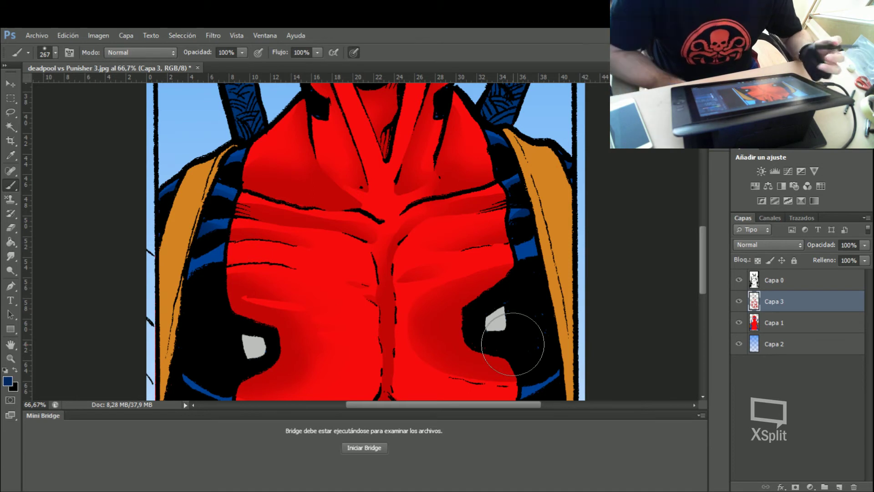
- Darken another shadow shape on a blue strap and outline the next strap area
{"action": "left_click", "coordinate": [11, 112]}
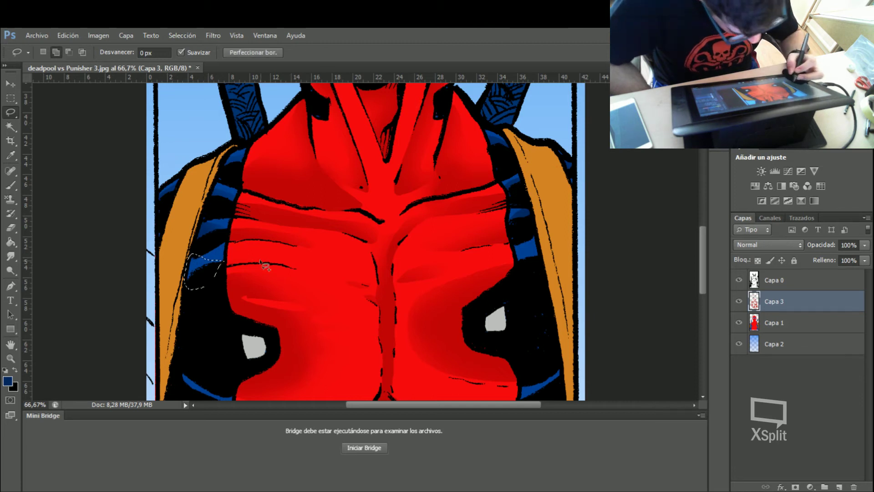
{"action": "left_click_drag", "start_coordinate": [531, 228], "coordinate": [529, 237]}
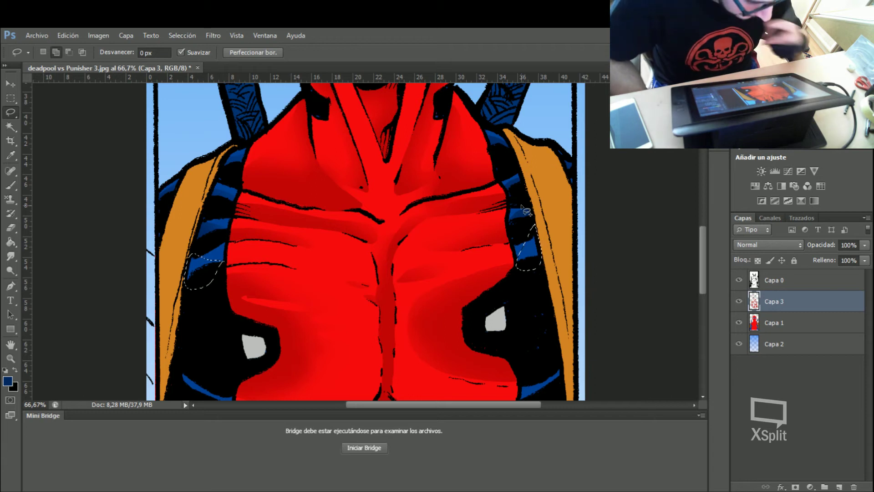
{"action": "key", "text": "b"}
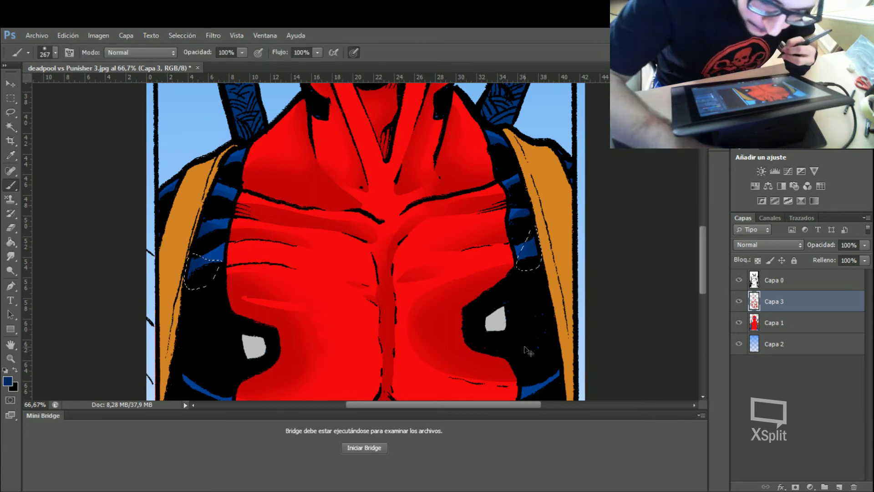
{"action": "key", "text": "ctrl+d"}
{"action": "left_click", "coordinate": [11, 113]}
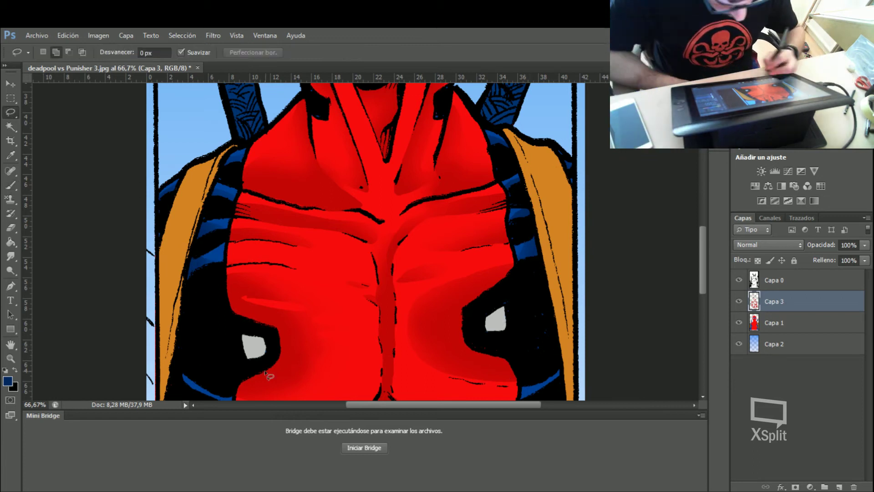
{"action": "left_click_drag", "start_coordinate": [702, 253], "coordinate": [702, 288]}
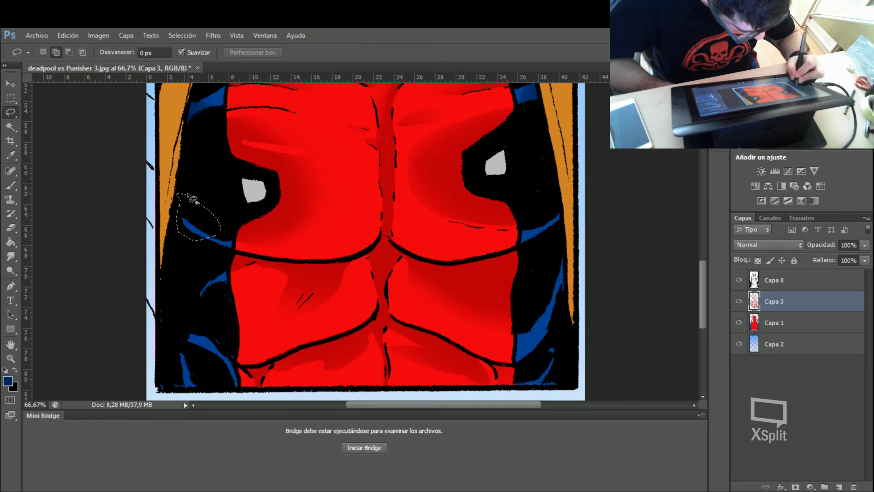
- Paint darker shading in shadow shapes on the lower left and right blue straps
{"action": "left_click_drag", "start_coordinate": [191, 199], "coordinate": [180, 194]}
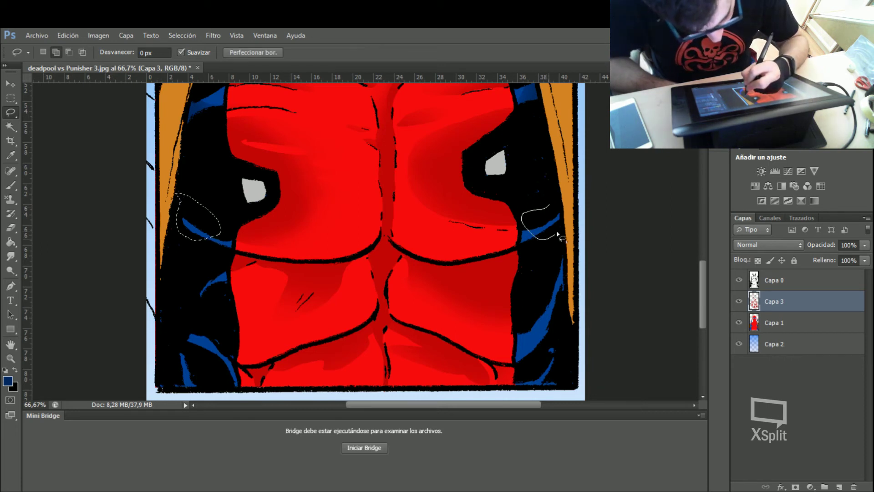
{"action": "left_click_drag", "start_coordinate": [536, 194], "coordinate": [549, 196]}
{"action": "left_click", "coordinate": [10, 171]}
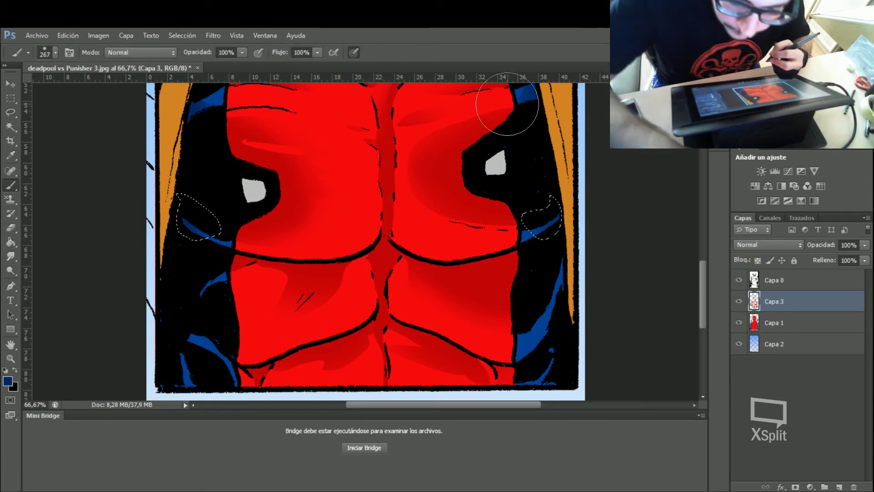
{"action": "key", "text": "ctrl+d"}
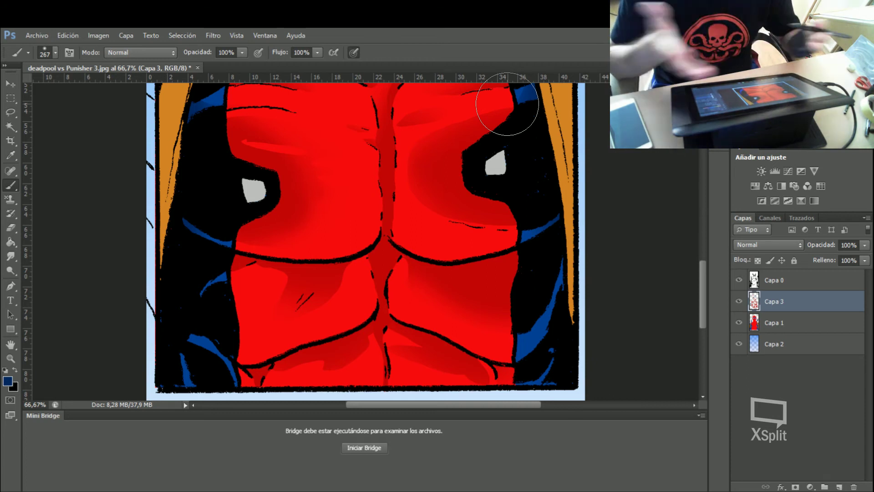
{"action": "left_click", "coordinate": [12, 113]}
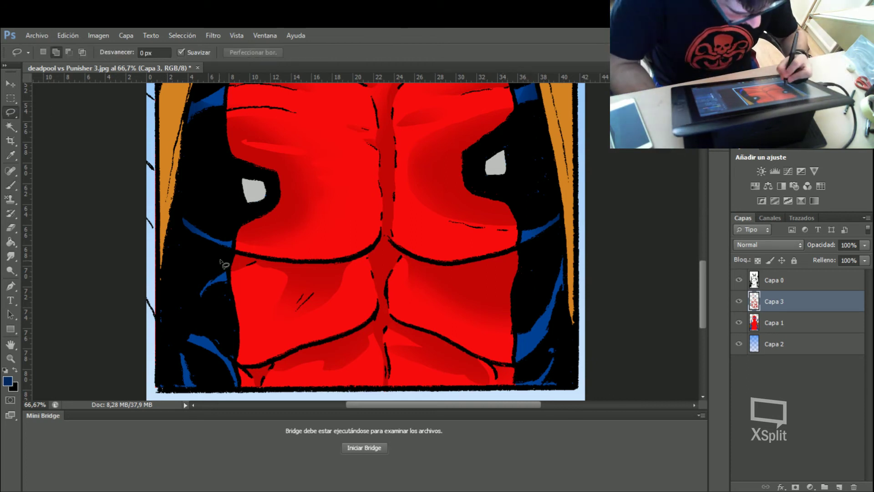
{"action": "left_click_drag", "start_coordinate": [556, 246], "coordinate": [524, 311]}
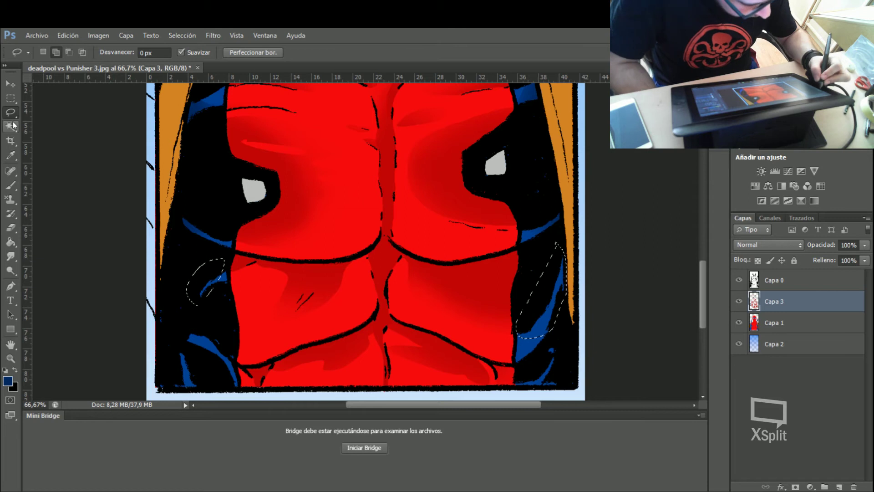
{"action": "left_click", "coordinate": [11, 185]}
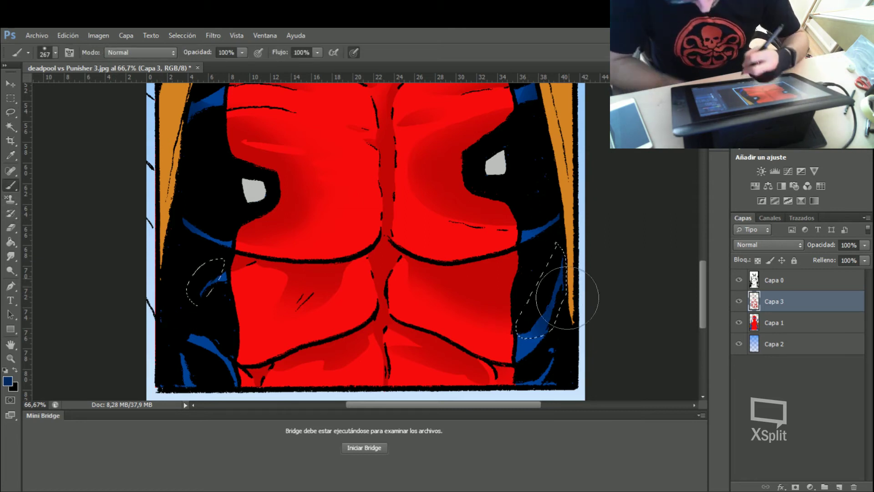
{"action": "key", "text": "ctrl+d"}
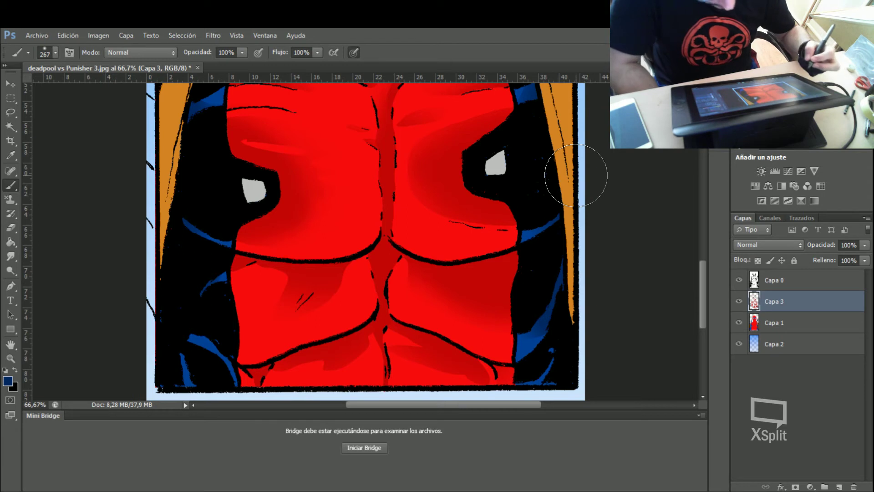
- Shade the blue patches at the lower sides of the torso, then scroll up
{"action": "left_click", "coordinate": [11, 112]}
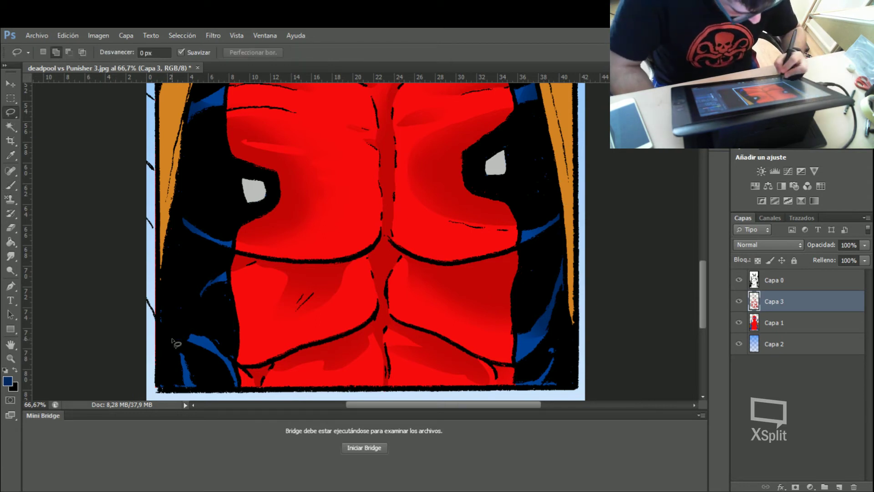
{"action": "left_click_drag", "start_coordinate": [216, 360], "coordinate": [222, 355]}
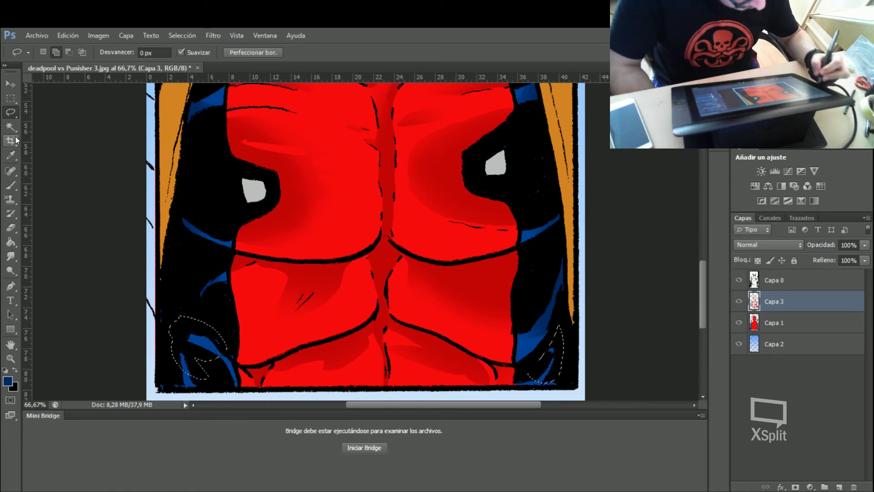
{"action": "left_click", "coordinate": [10, 185]}
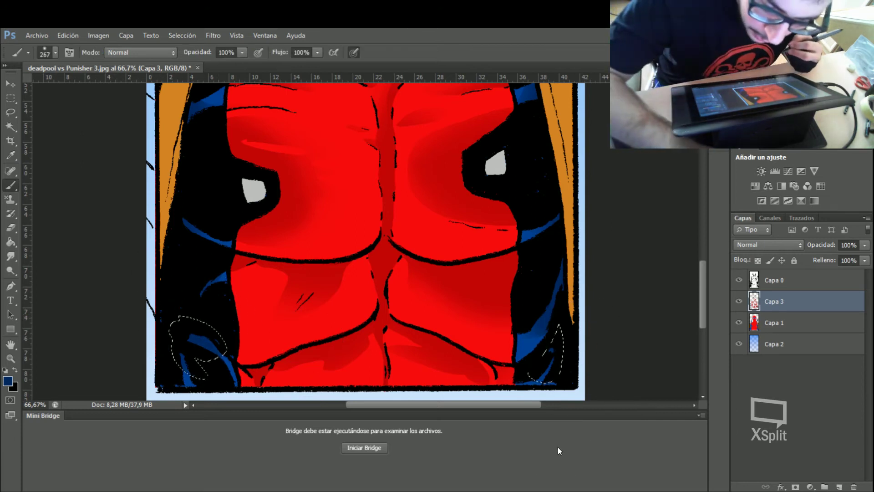
{"action": "left_click_drag", "start_coordinate": [704, 283], "coordinate": [707, 185]}
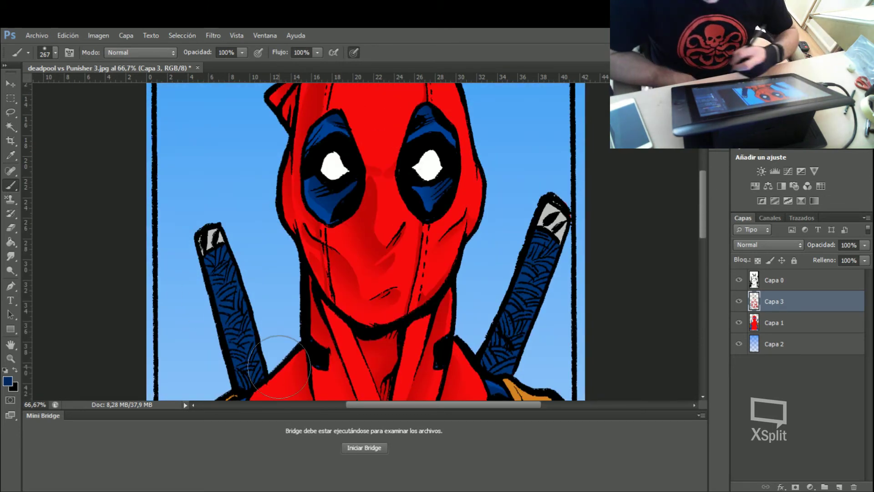
- Set the foreground colour to a darker navy blue, 061e41, for the sword handles
{"action": "left_click_drag", "start_coordinate": [703, 226], "coordinate": [707, 237]}
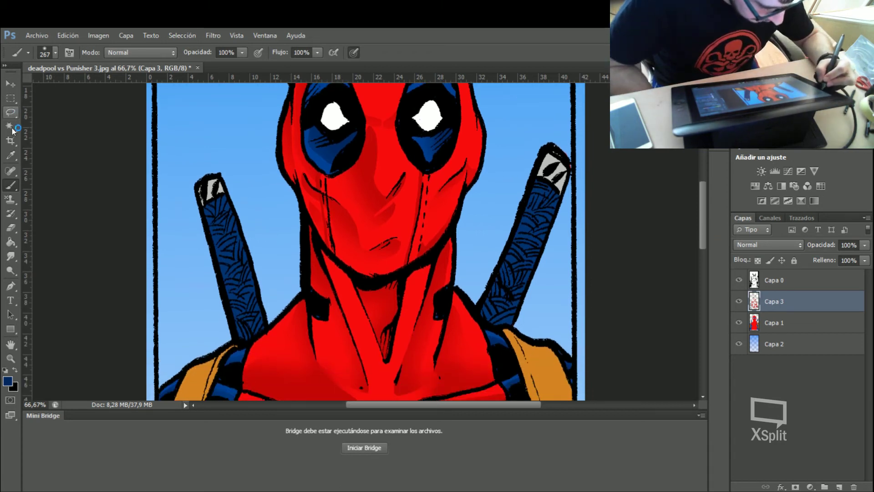
{"action": "left_click", "coordinate": [11, 155]}
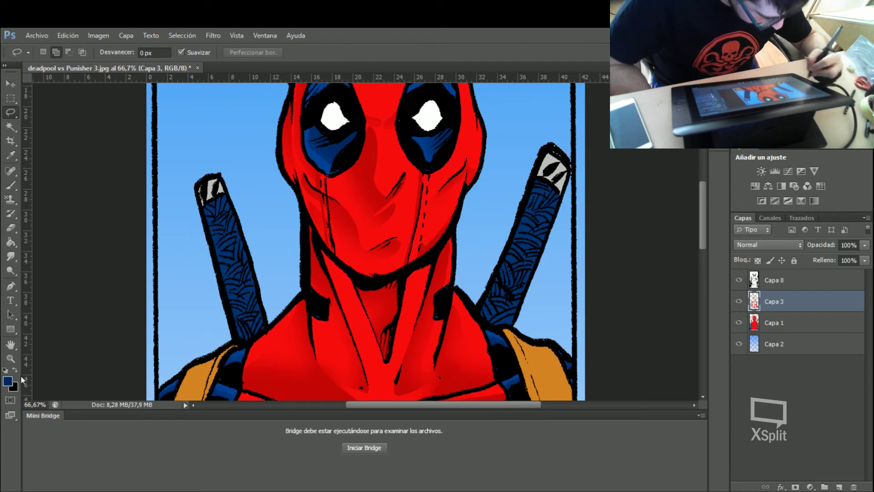
{"action": "left_click", "coordinate": [7, 381]}
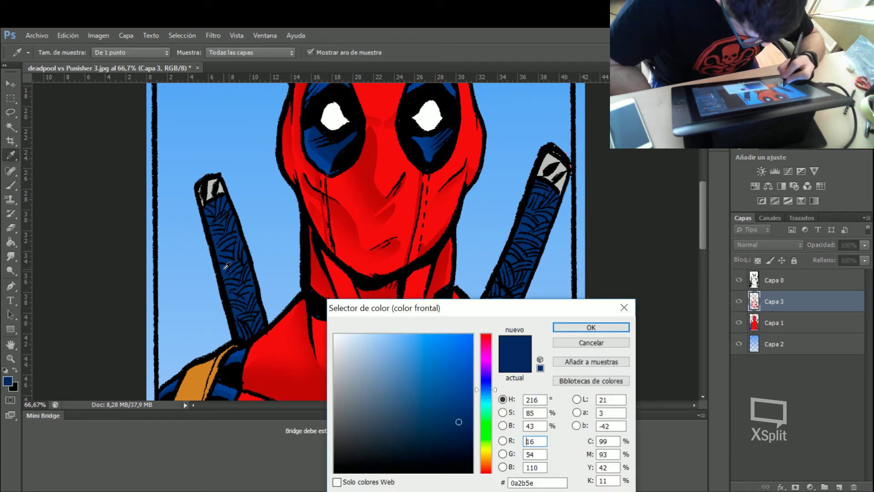
{"action": "left_click", "coordinate": [460, 438]}
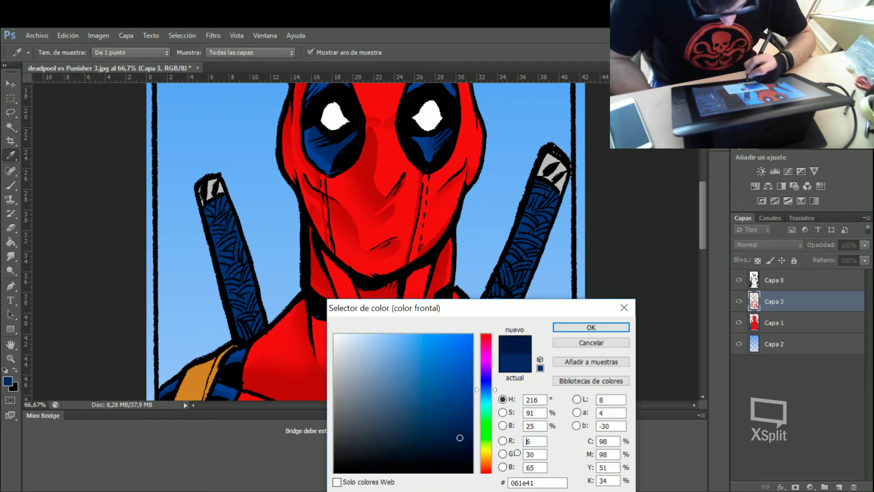
{"action": "left_click", "coordinate": [591, 329]}
{"action": "key", "text": "l"}
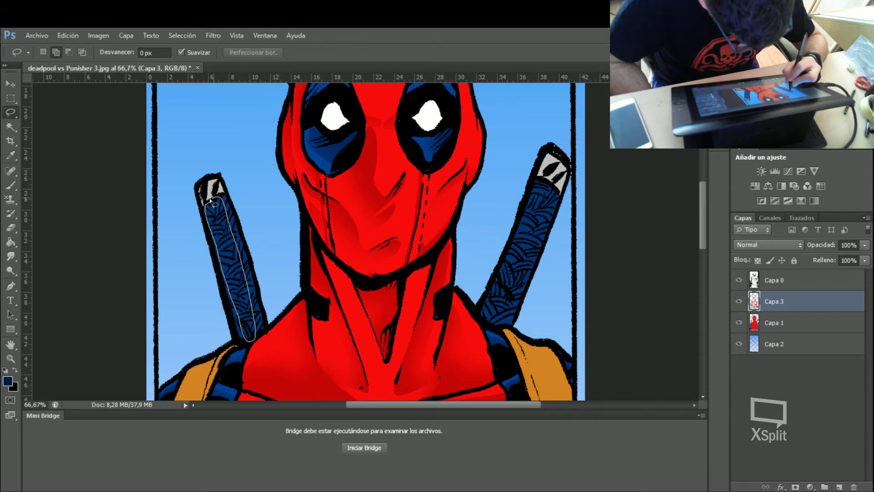
- Paint a dark navy shadow strip along the left sword handle
{"action": "left_click_drag", "start_coordinate": [251, 334], "coordinate": [250, 337]}
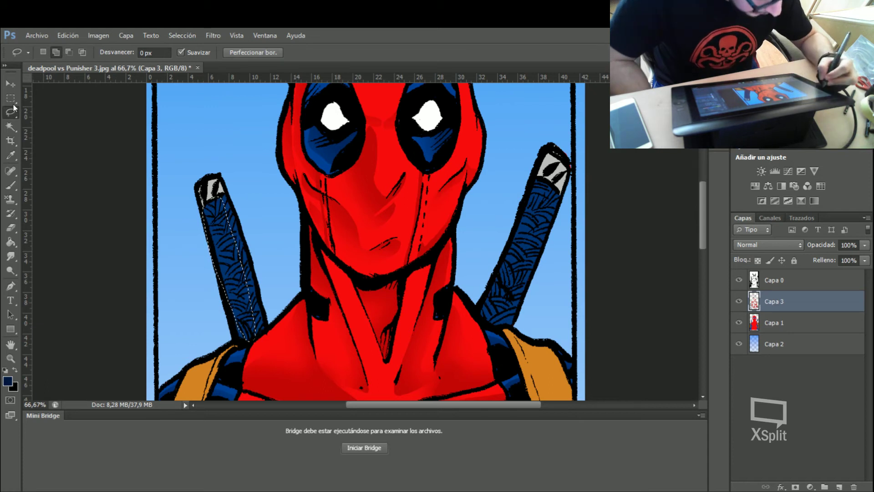
{"action": "left_click", "coordinate": [11, 185]}
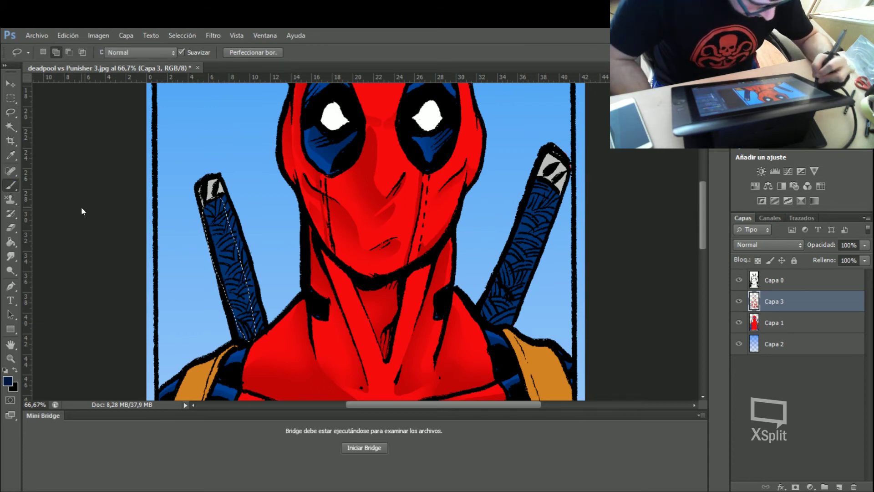
{"action": "left_click_drag", "start_coordinate": [237, 320], "coordinate": [241, 341]}
{"action": "key", "text": "ctrl+d"}
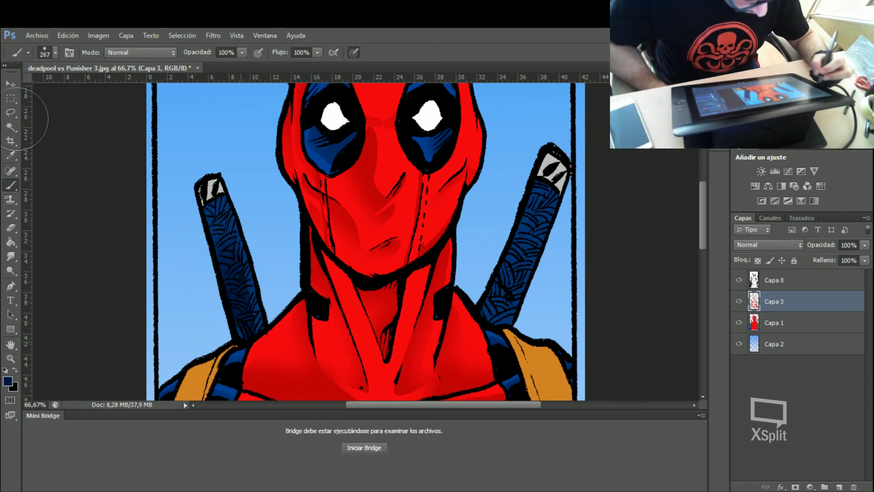
- Add navy shading to the shadow side of the right sword grip
{"action": "left_click", "coordinate": [21, 116]}
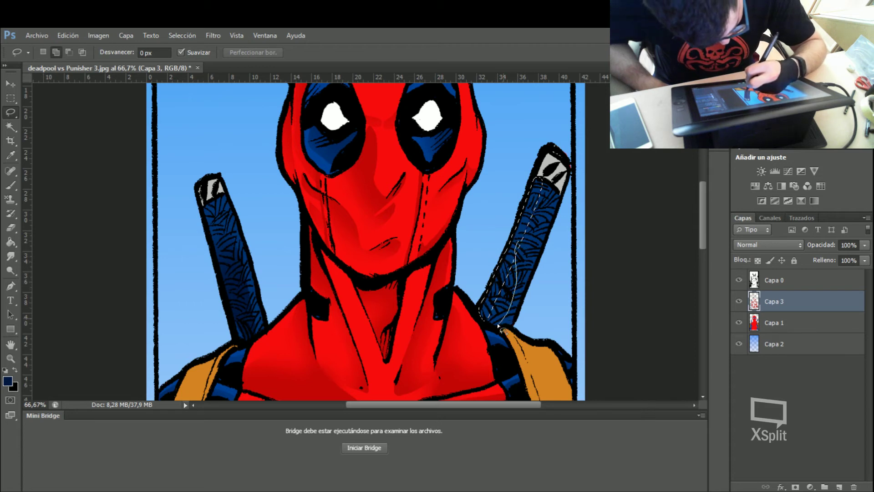
{"action": "left_click_drag", "start_coordinate": [488, 325], "coordinate": [486, 324]}
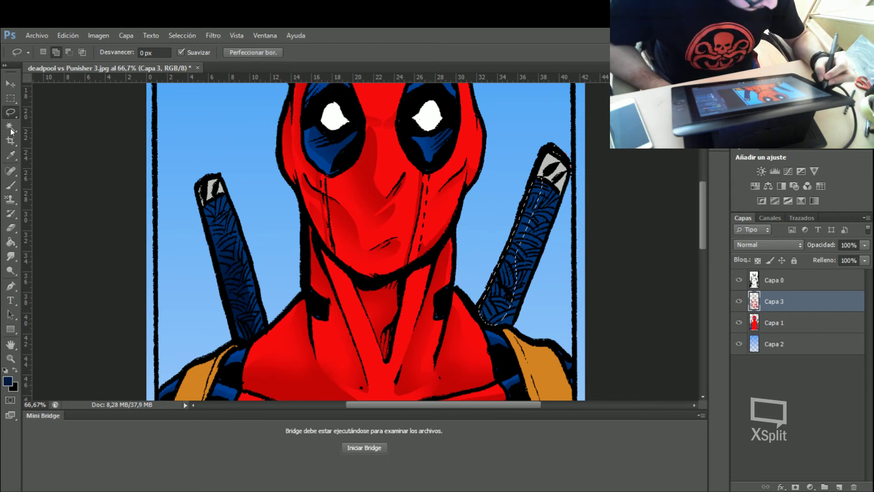
{"action": "left_click", "coordinate": [17, 185]}
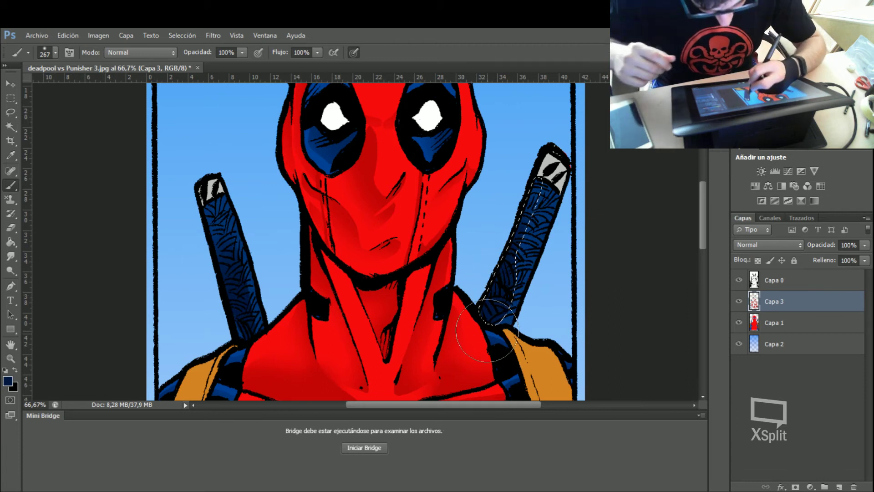
{"action": "key", "text": "ctrl+d"}
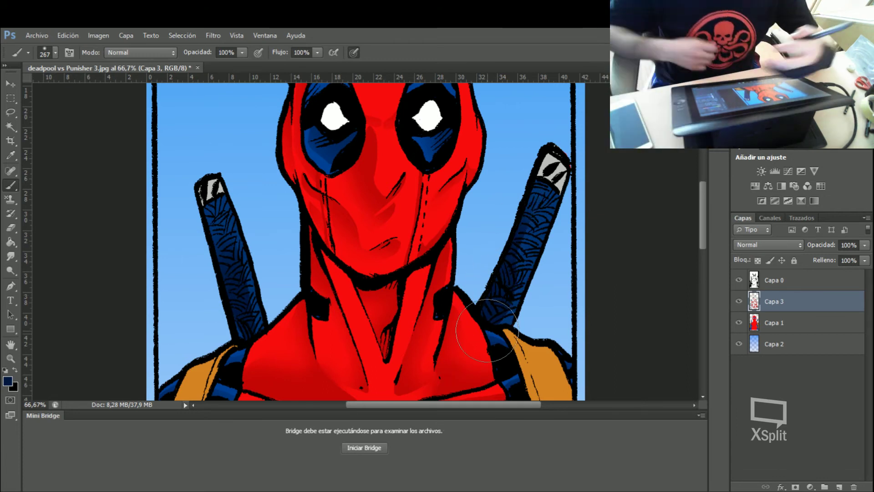
{"action": "left_click", "coordinate": [487, 330]}
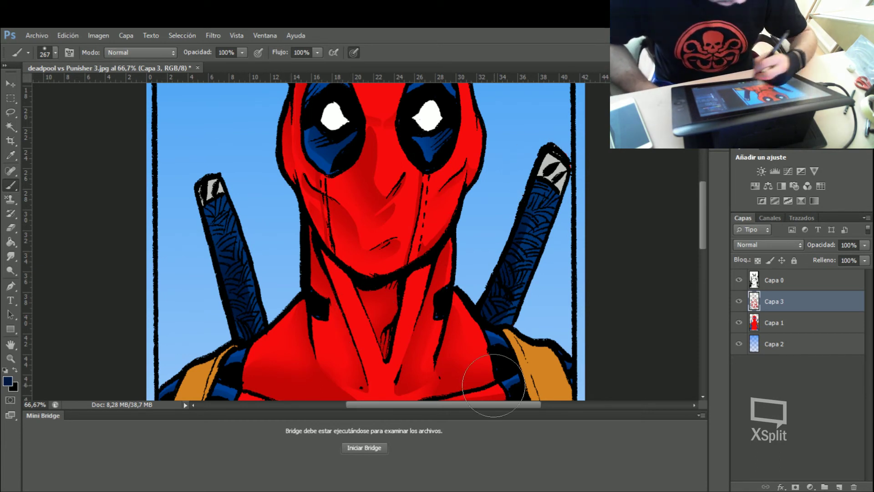
{"action": "left_click", "coordinate": [10, 112]}
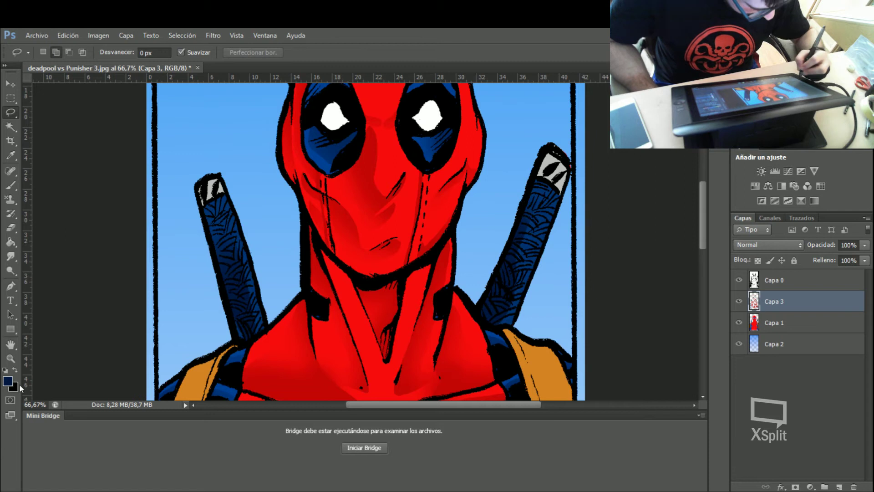
- Set the colour to mid grey 777777 and paint the metal tips of the sword hilts
{"action": "left_click", "coordinate": [8, 384]}
{"action": "type", "text": "189"}
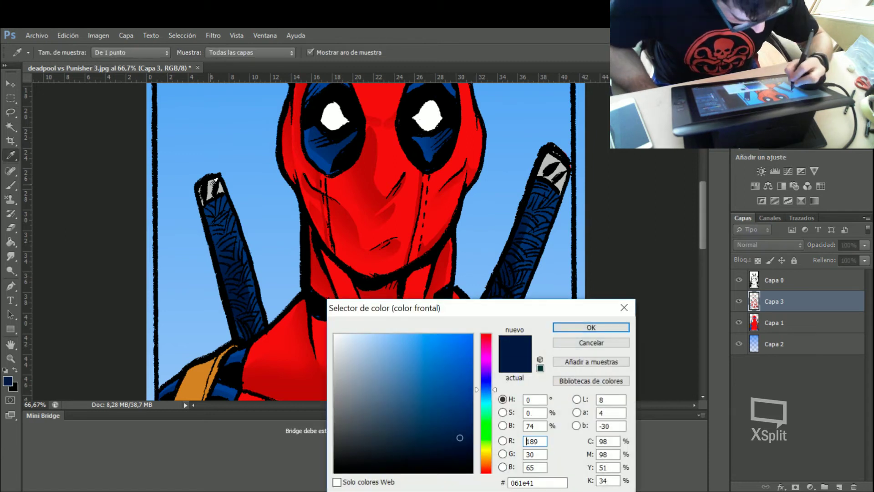
{"action": "left_click", "coordinate": [515, 363]}
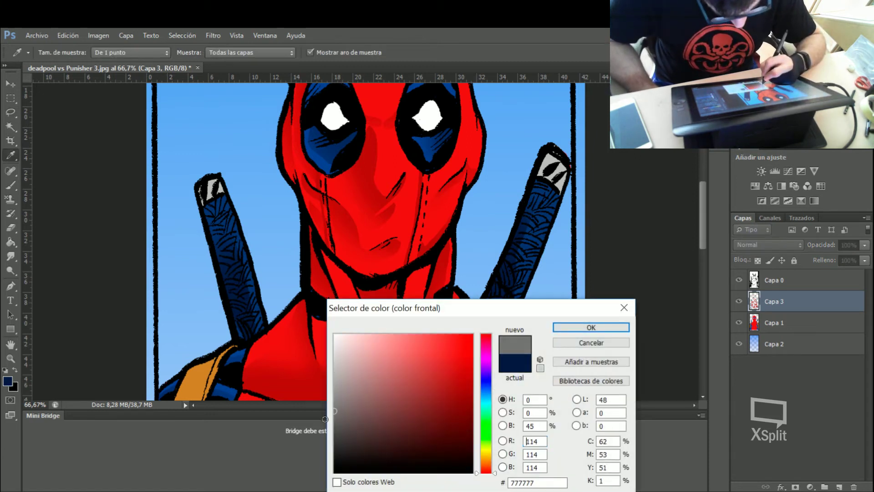
{"action": "left_click", "coordinate": [572, 329]}
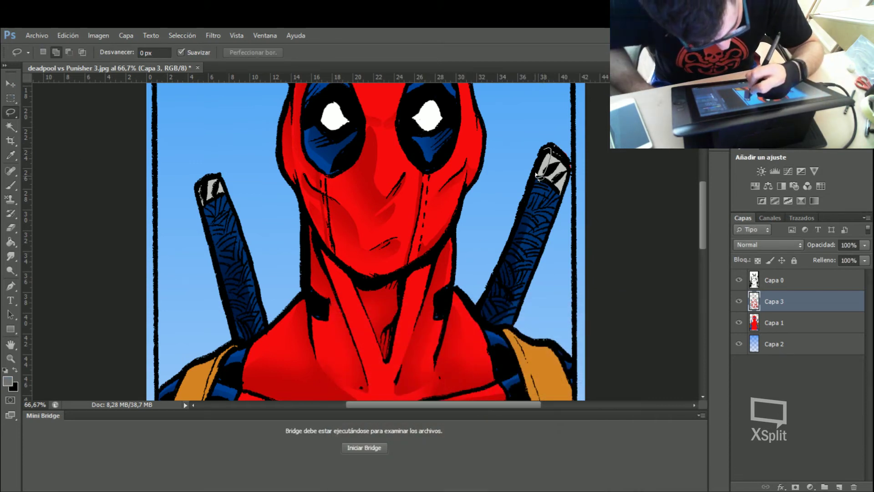
{"action": "left_click_drag", "start_coordinate": [551, 145], "coordinate": [553, 148]}
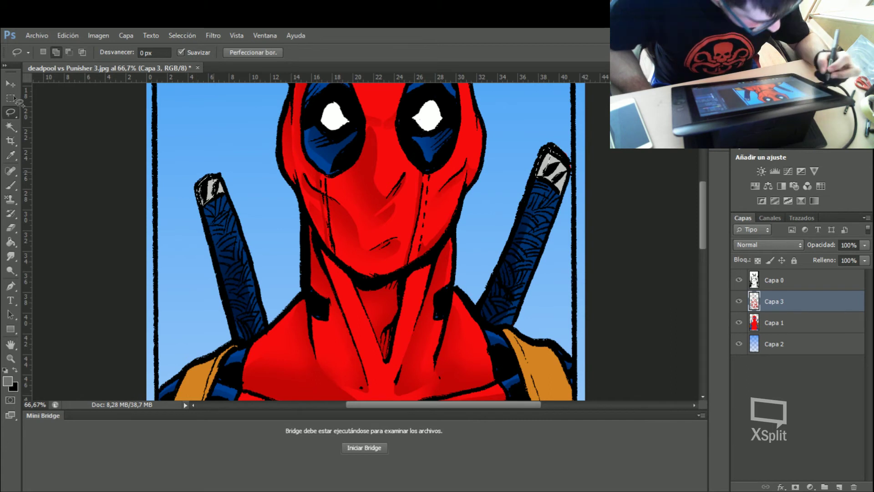
{"action": "left_click", "coordinate": [11, 186]}
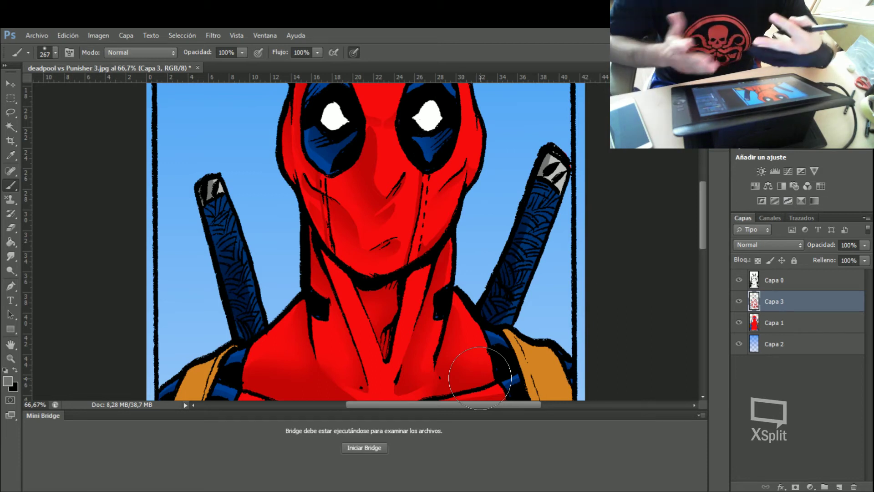
{"action": "left_click_drag", "start_coordinate": [703, 216], "coordinate": [714, 300]}
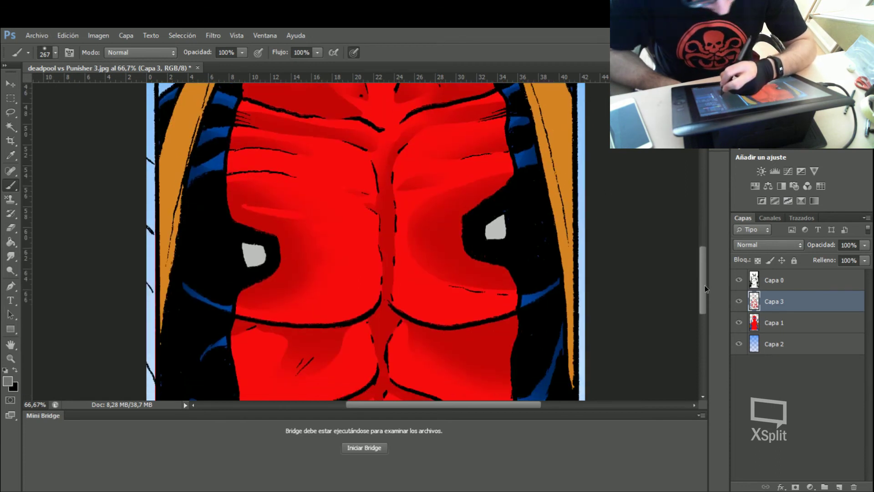
- Paint grey shading into the current selection on the left chest spot
{"action": "left_click", "coordinate": [11, 112]}
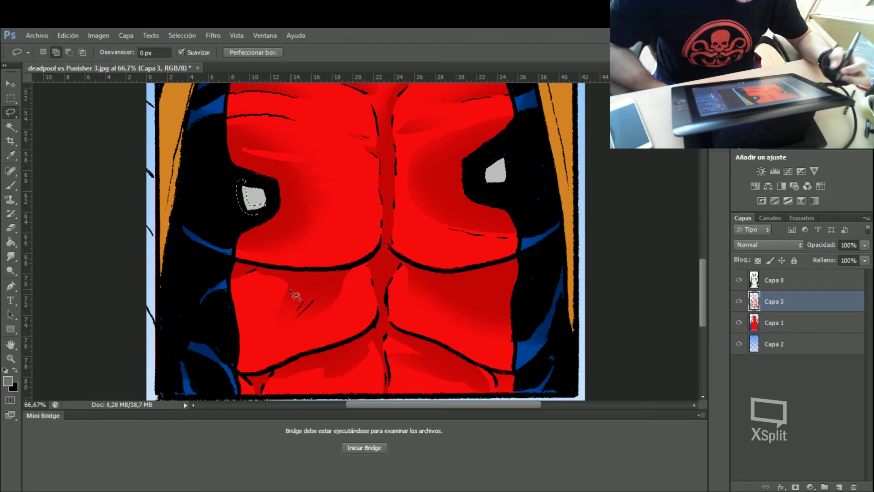
{"action": "left_click", "coordinate": [9, 382]}
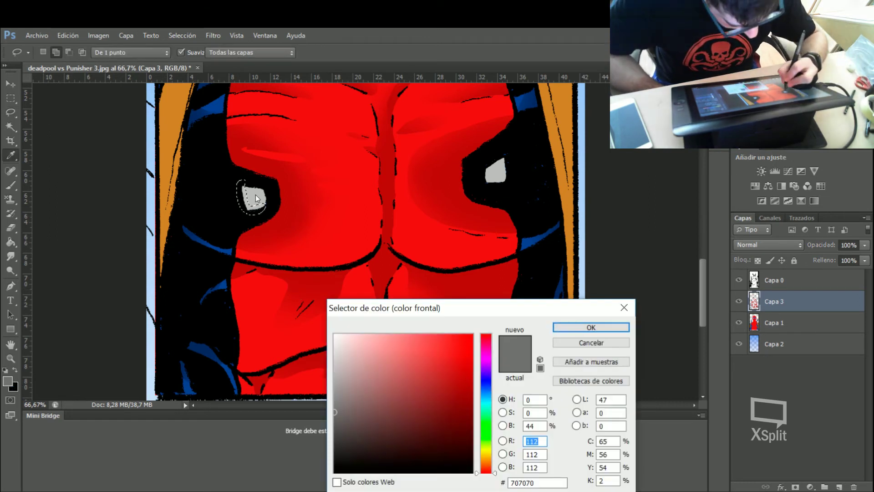
{"action": "left_click", "coordinate": [626, 309]}
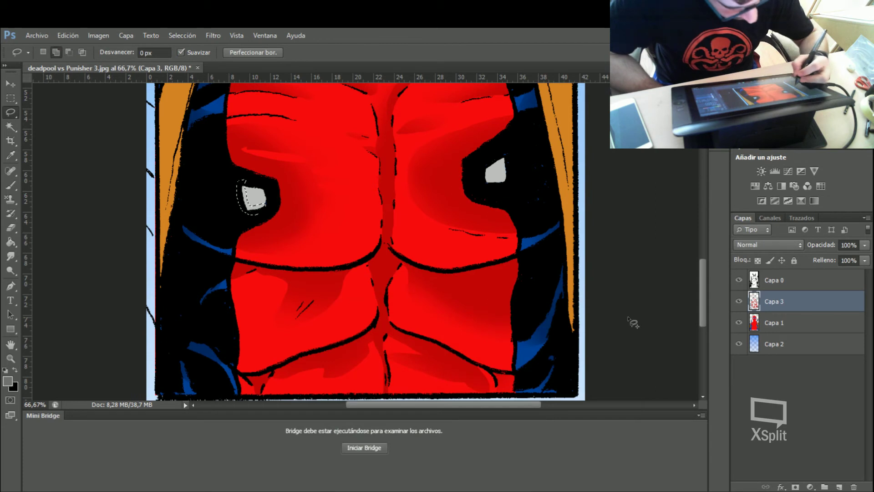
{"action": "left_click", "coordinate": [11, 185]}
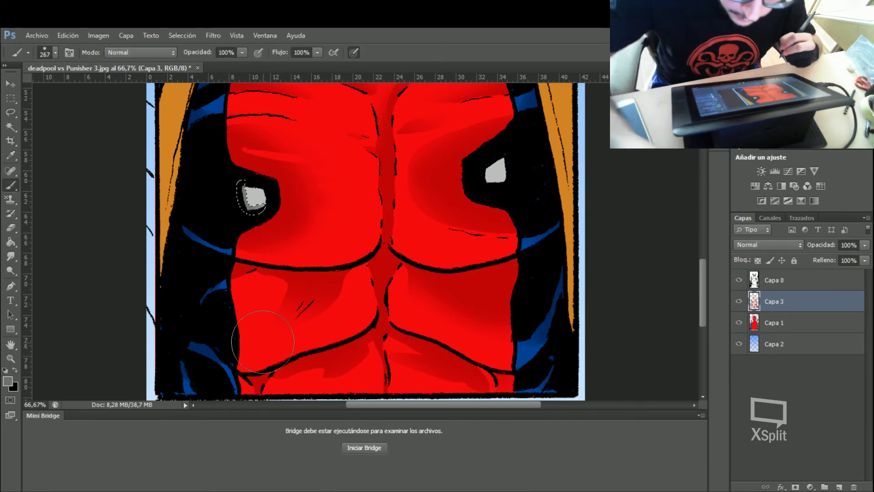
{"action": "key", "text": "ctrl+d"}
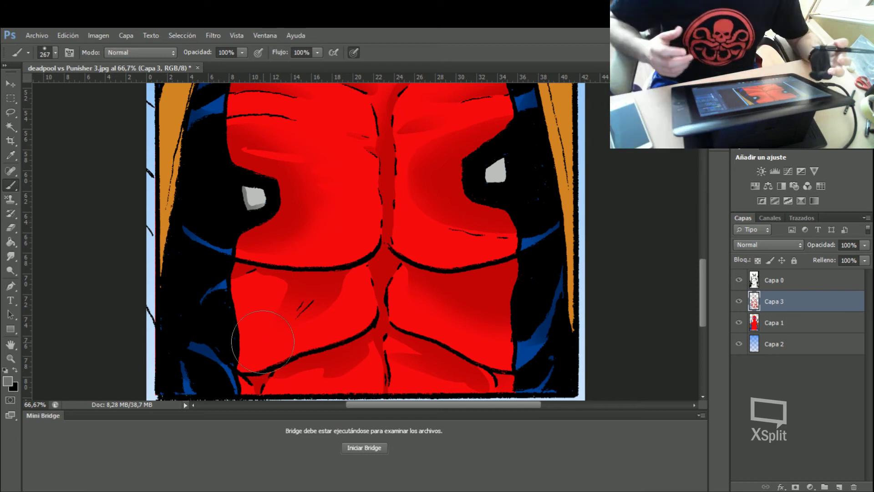
- Shade the lower part of the right white chest spot grey, then scroll back up
{"action": "left_click", "coordinate": [11, 113]}
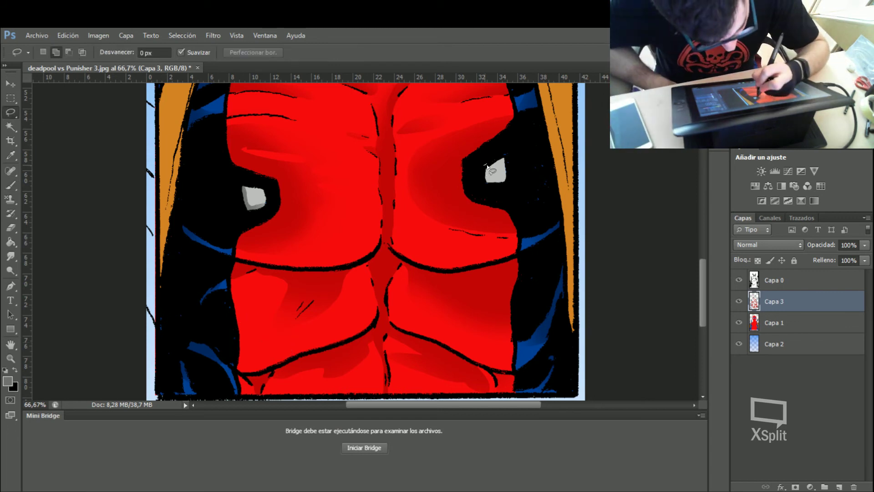
{"action": "left_click_drag", "start_coordinate": [481, 181], "coordinate": [484, 165]}
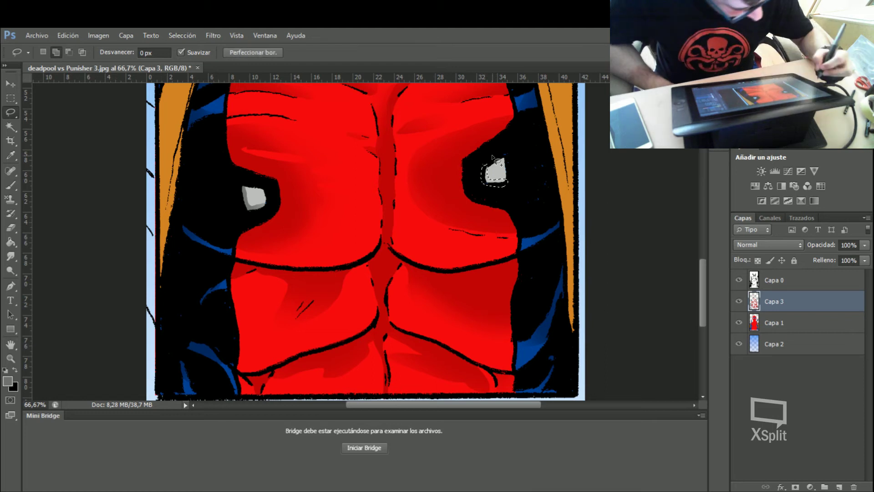
{"action": "left_click", "coordinate": [11, 186]}
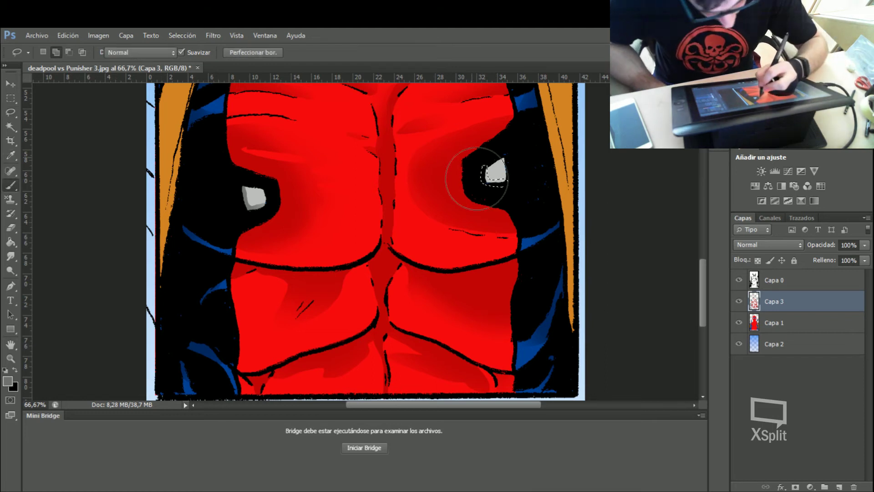
{"action": "key", "text": "ctrl+d"}
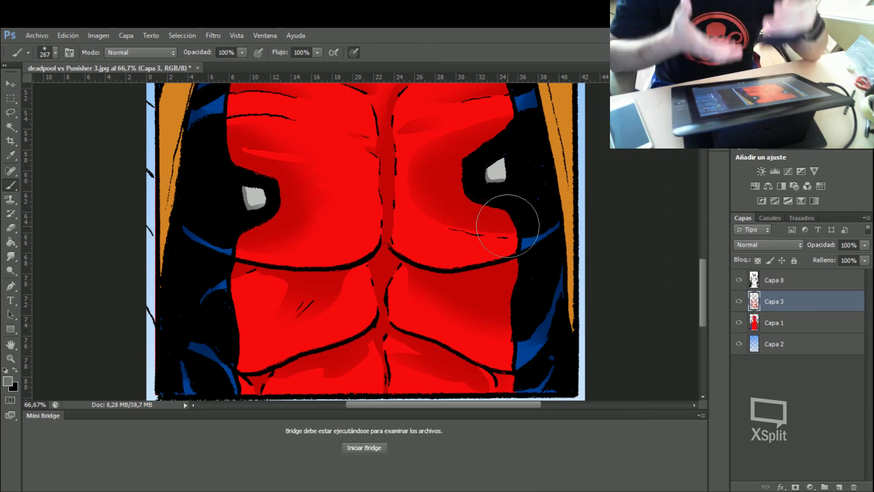
{"action": "left_click_drag", "start_coordinate": [700, 289], "coordinate": [699, 256]}
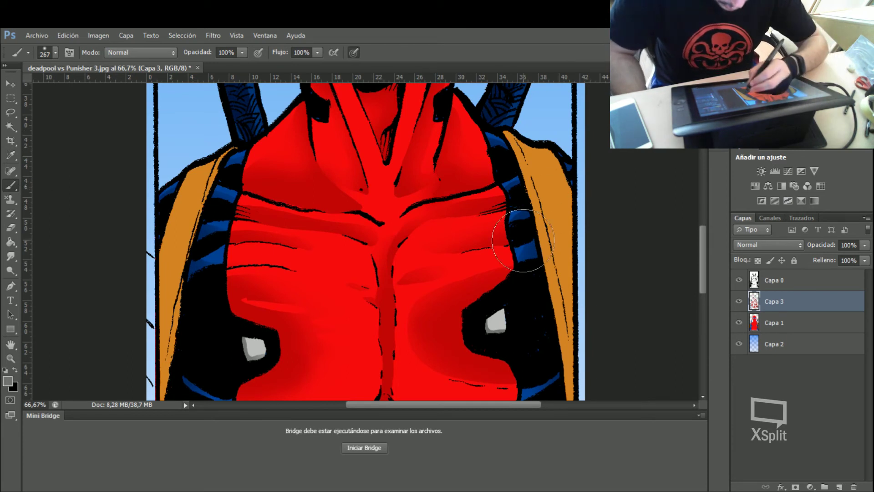
- Sample the strap orange and set a darker brown version as the painting colour
{"action": "left_click", "coordinate": [14, 385]}
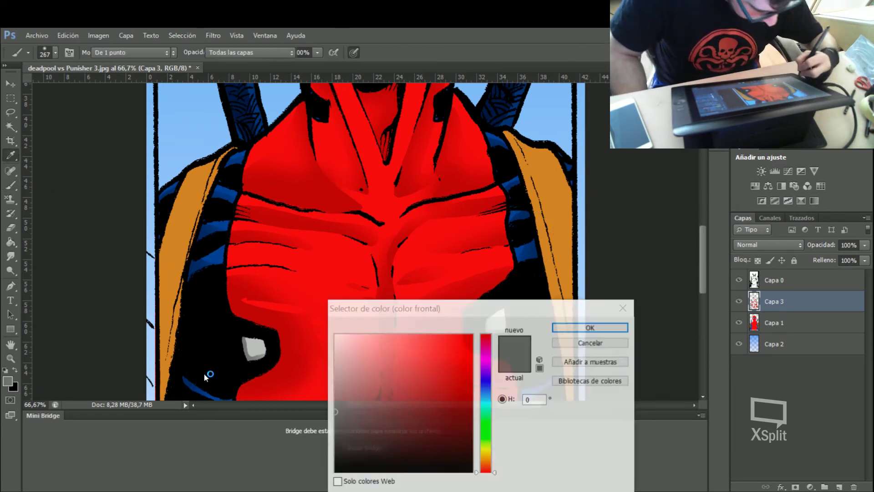
{"action": "left_click", "coordinate": [553, 190]}
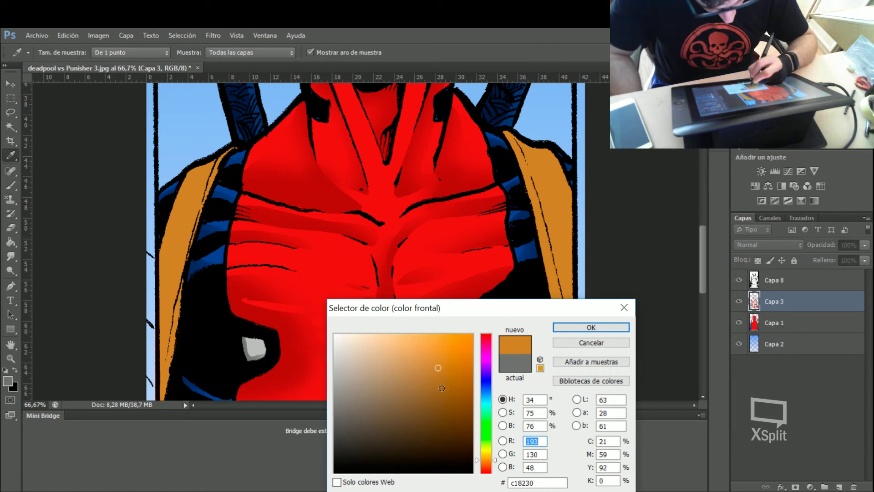
{"action": "left_click", "coordinate": [447, 393]}
{"action": "left_click", "coordinate": [591, 328]}
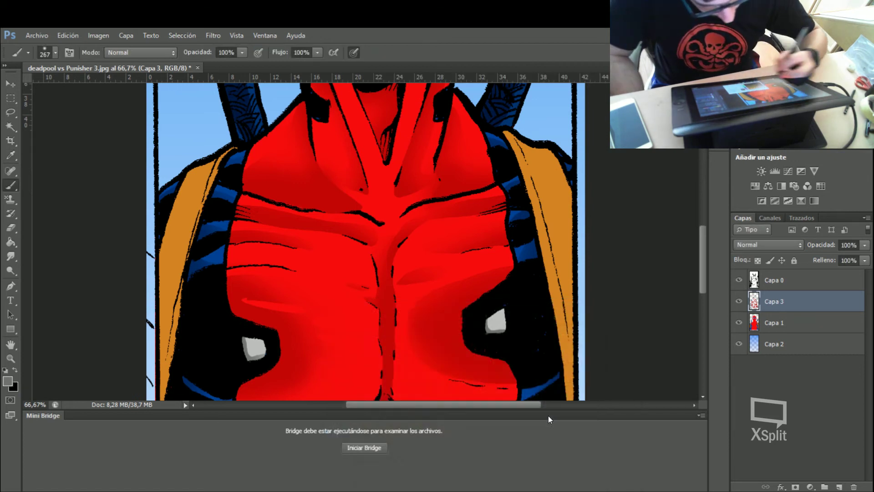
- Outline a shadow area along the inner edge of the right orange strap
{"action": "left_click", "coordinate": [9, 113]}
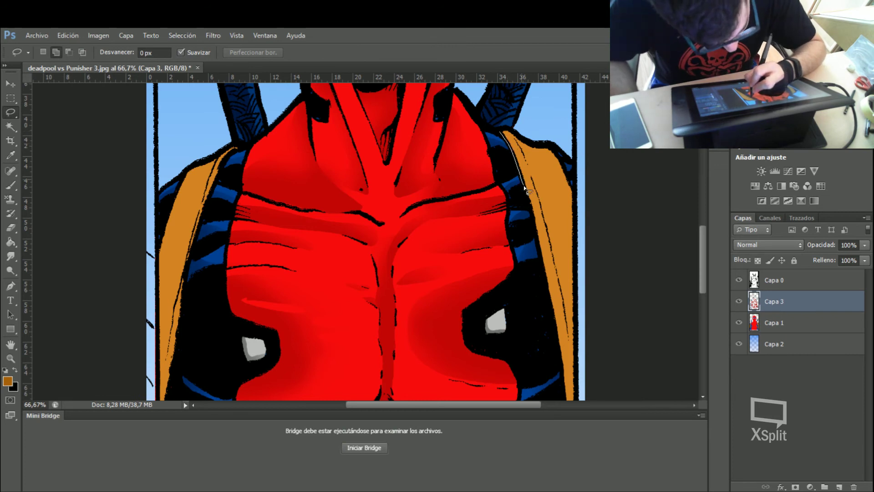
{"action": "left_click_drag", "start_coordinate": [534, 190], "coordinate": [505, 130]}
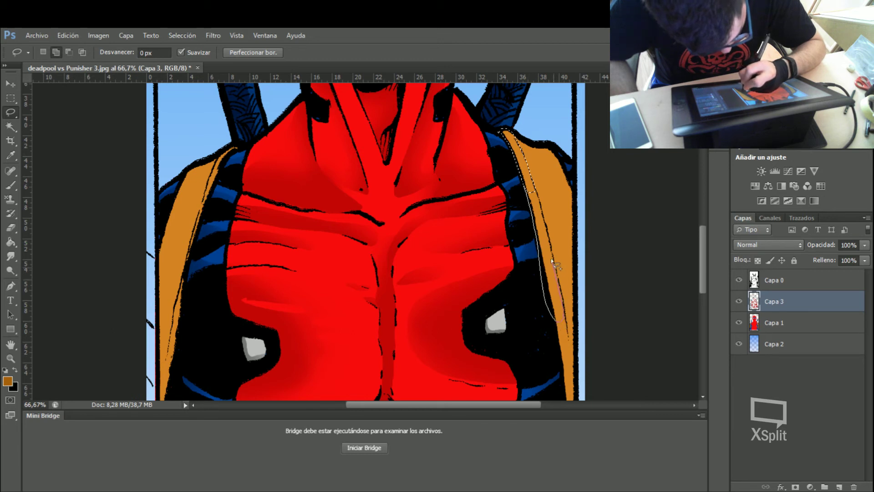
{"action": "left_click_drag", "start_coordinate": [534, 187], "coordinate": [505, 137]}
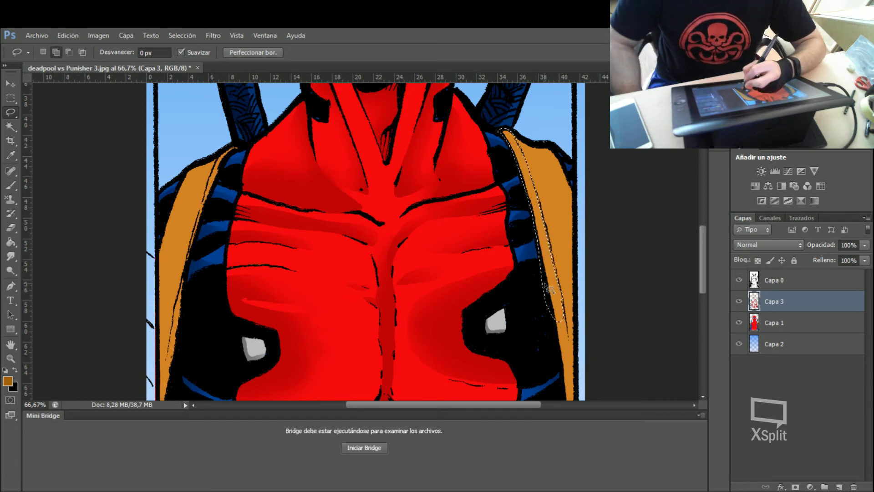
{"action": "left_click_drag", "start_coordinate": [703, 263], "coordinate": [706, 301]}
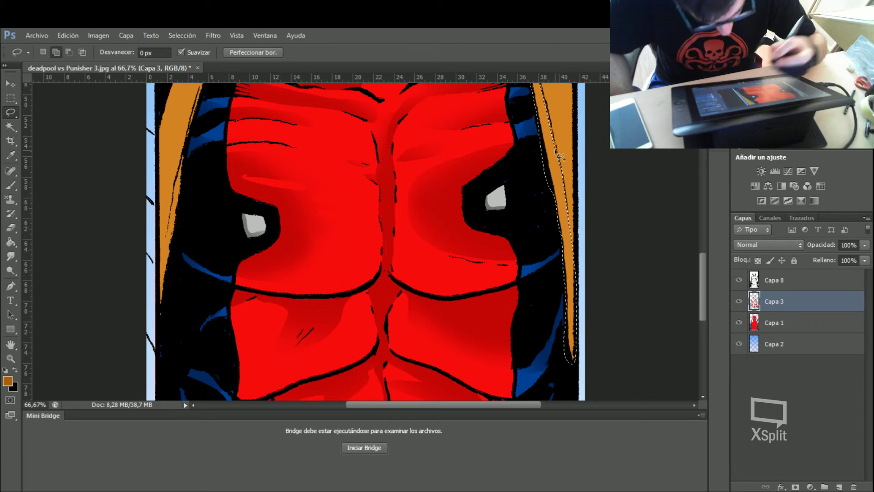
- Paint darker brown shading inside the right orange strap selection
{"action": "key", "text": "ctrl+minus"}
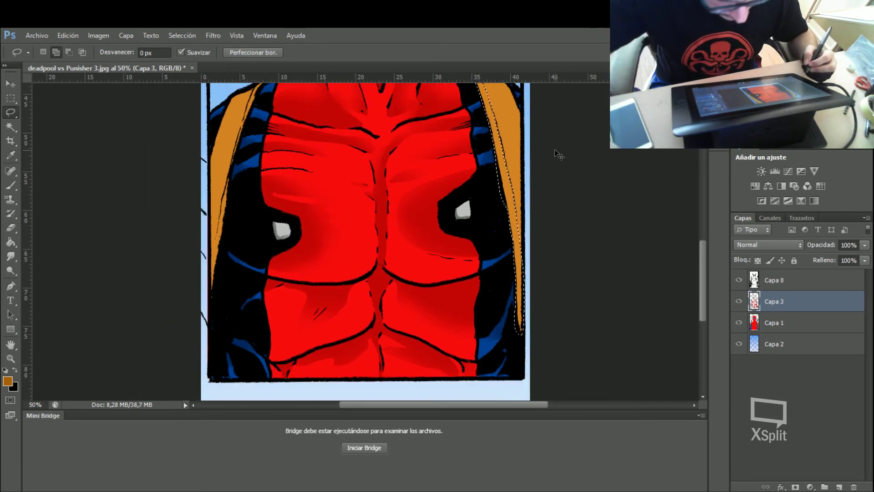
{"action": "key", "text": "ctrl+minus"}
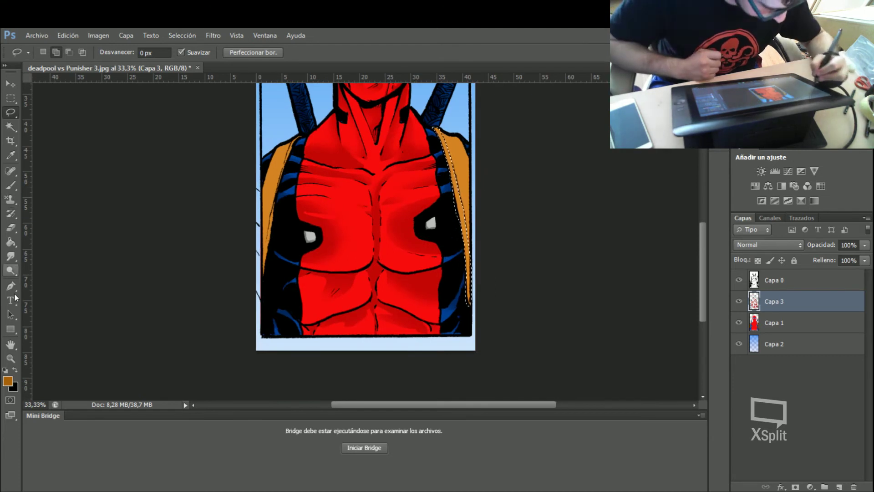
{"action": "left_click", "coordinate": [11, 185]}
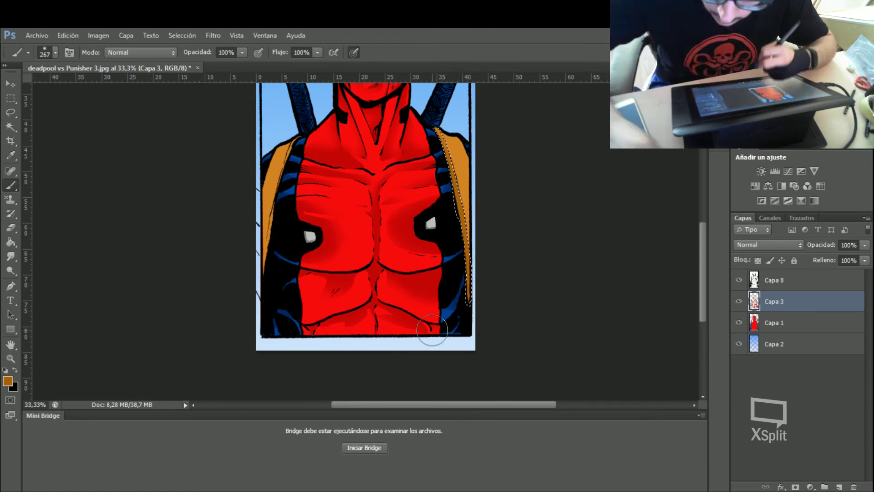
{"action": "key", "text": "ctrl+d"}
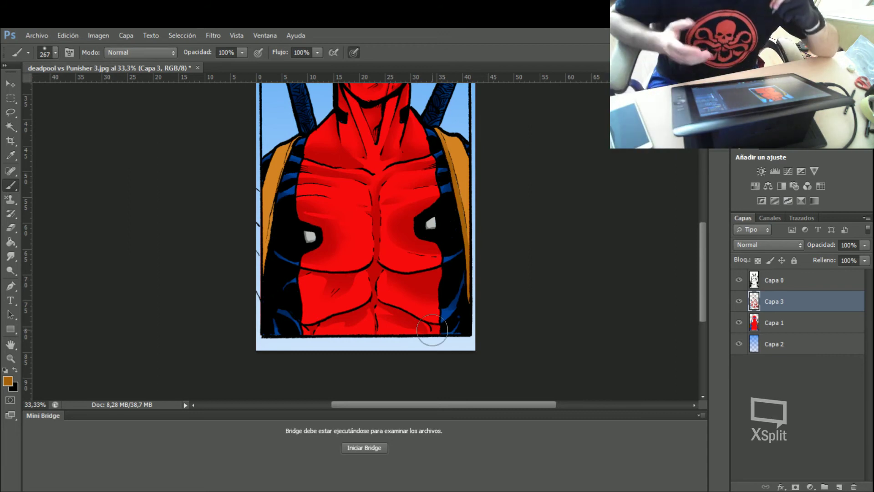
{"action": "key", "text": "ctrl+plus"}
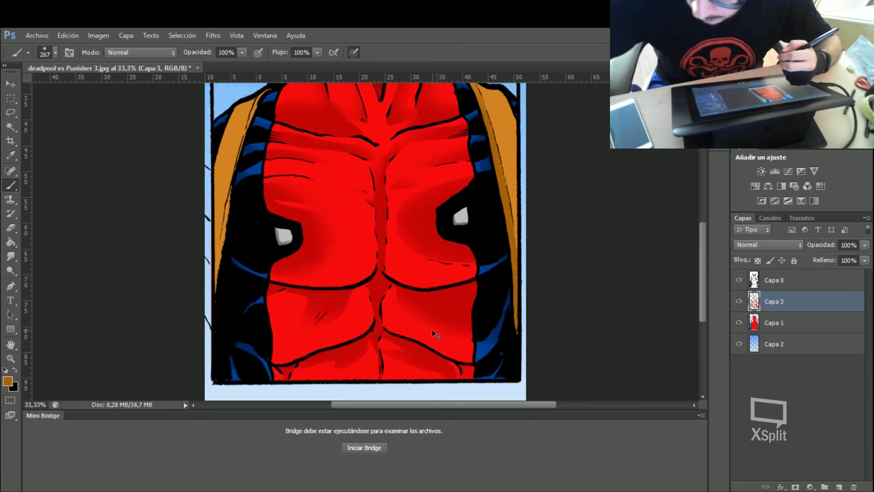
{"action": "key", "text": "ctrl+plus"}
{"action": "mouse_move", "coordinate": [705, 268]}
{"action": "left_mouse_down"}
{"action": "mouse_move", "coordinate": [701, 214]}
{"action": "mouse_move", "coordinate": [702, 254]}
{"action": "left_mouse_up"}
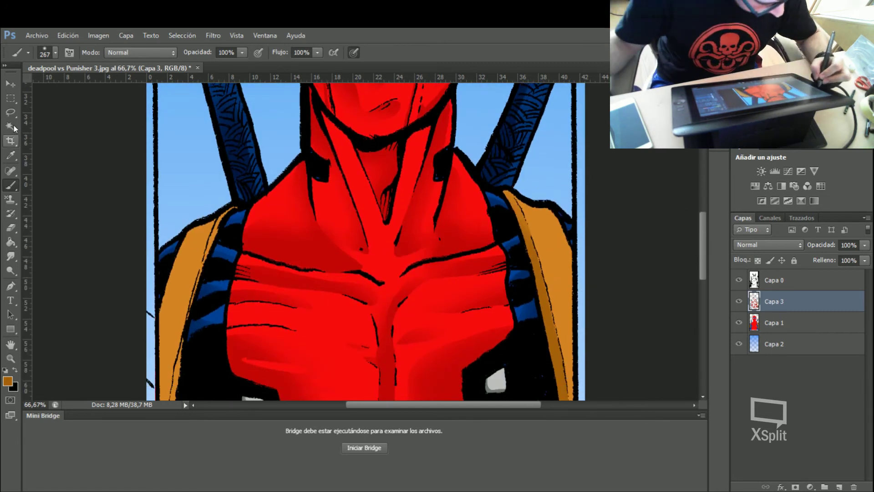
- Add a small oval patch on the strap to the selection and paint it brown
{"action": "key", "text": "l"}
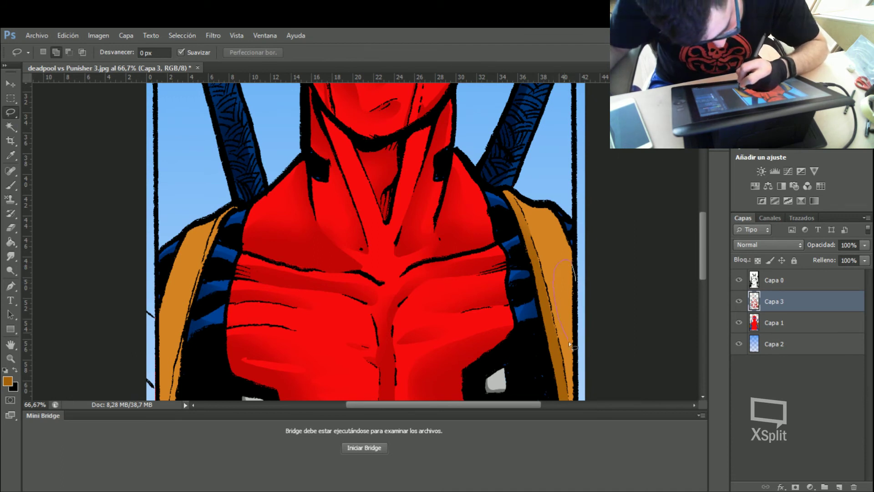
{"action": "left_click_drag", "start_coordinate": [564, 253], "coordinate": [567, 252]}
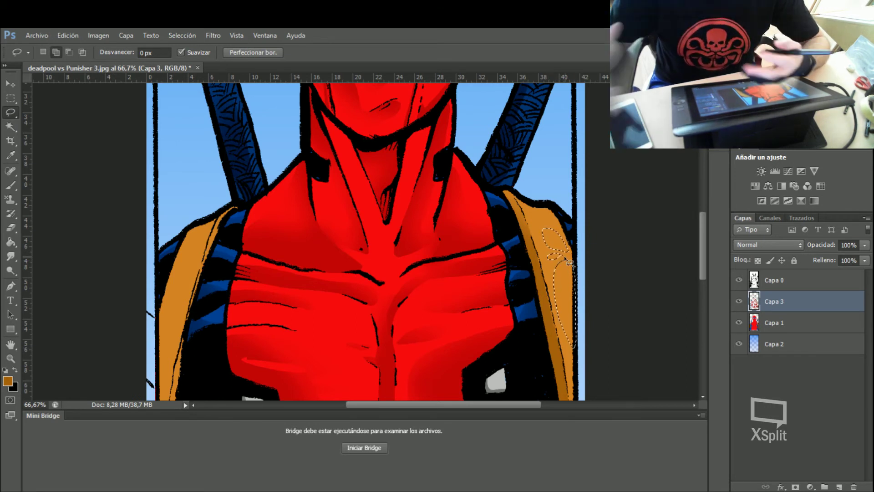
{"action": "left_click_drag", "start_coordinate": [703, 256], "coordinate": [705, 274]}
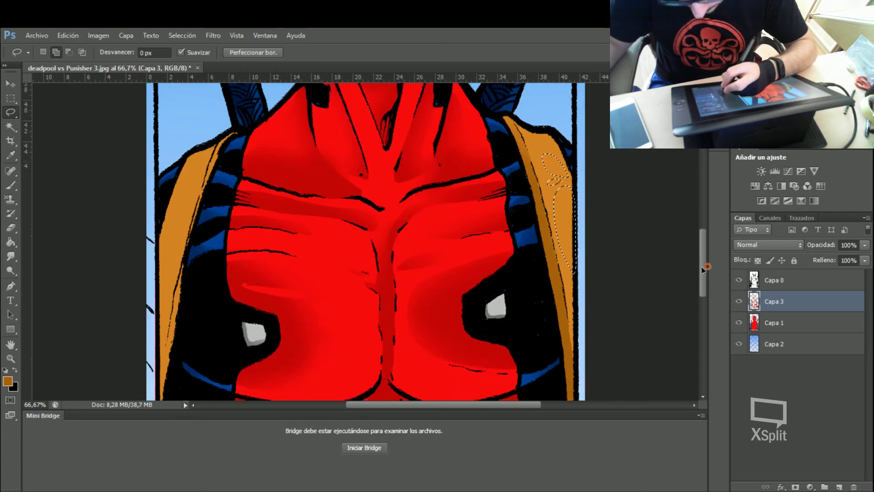
{"action": "key", "text": "b"}
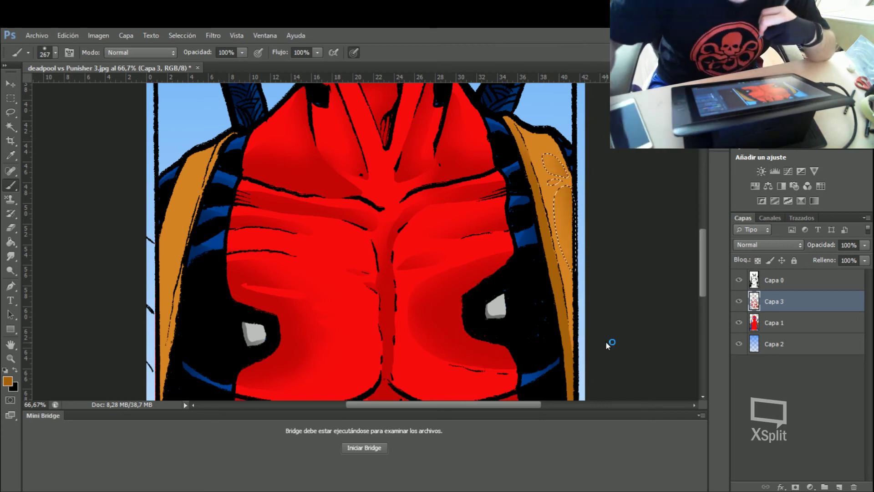
{"action": "key", "text": "Escape"}
{"action": "key", "text": "Escape"}
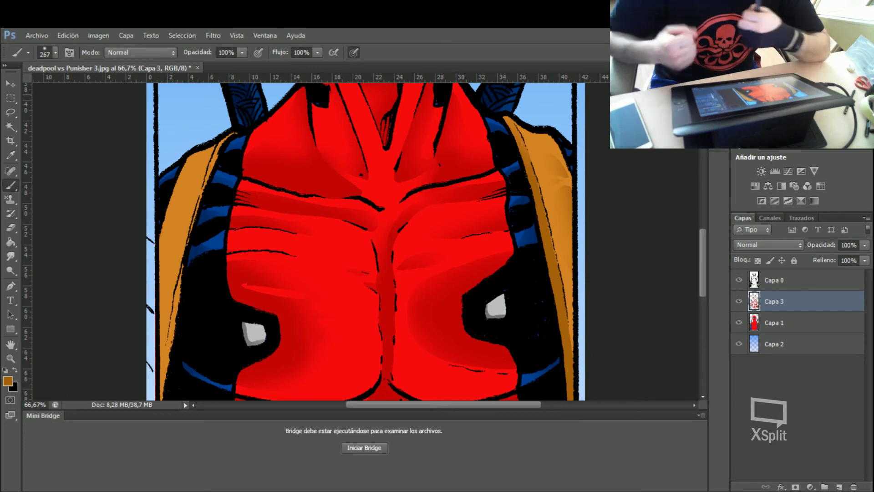
{"action": "left_click_drag", "start_coordinate": [451, 405], "coordinate": [414, 406]}
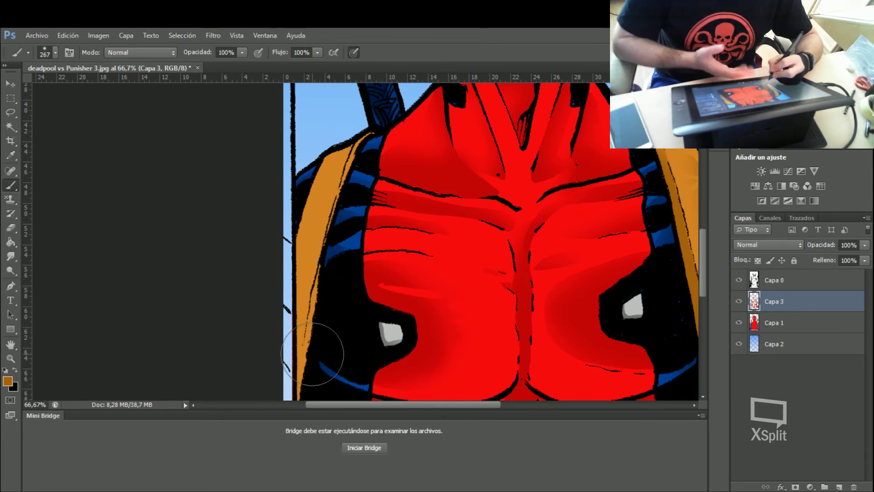
- Shade the edge of the left orange strap with darker brown
{"action": "key", "text": "l"}
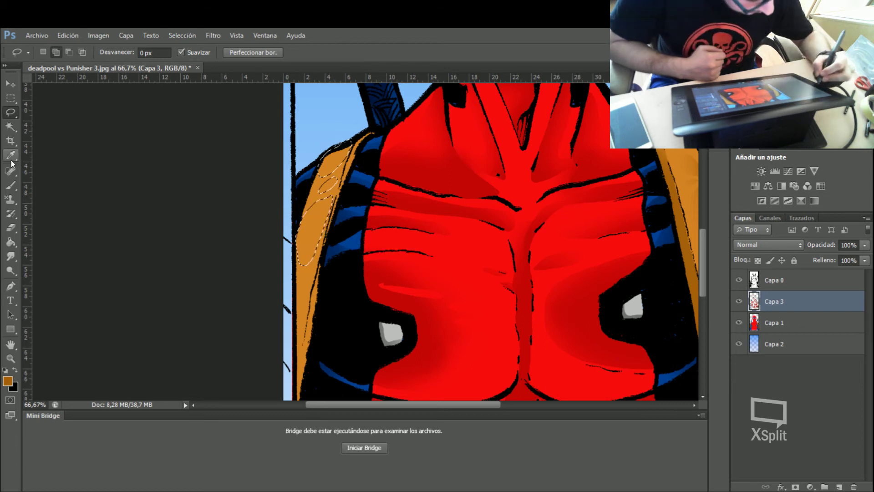
{"action": "left_click", "coordinate": [10, 186]}
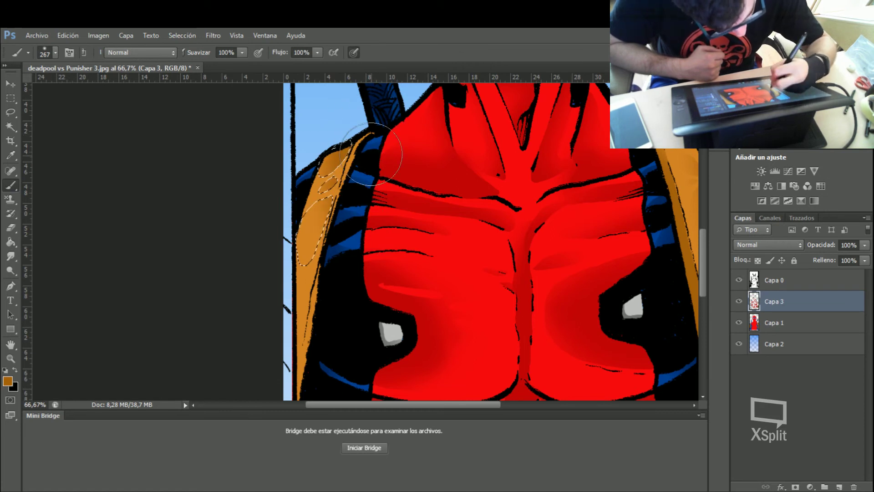
{"action": "key", "text": "ctrl+d"}
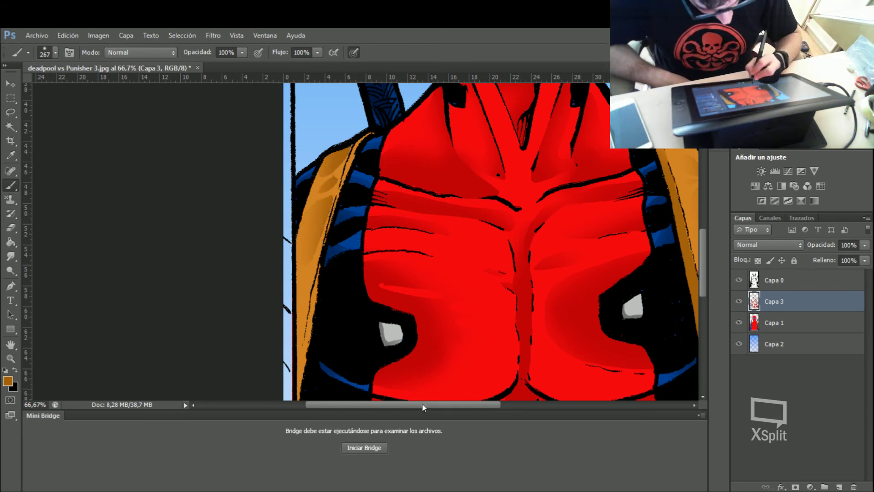
{"action": "left_click_drag", "start_coordinate": [422, 403], "coordinate": [448, 404]}
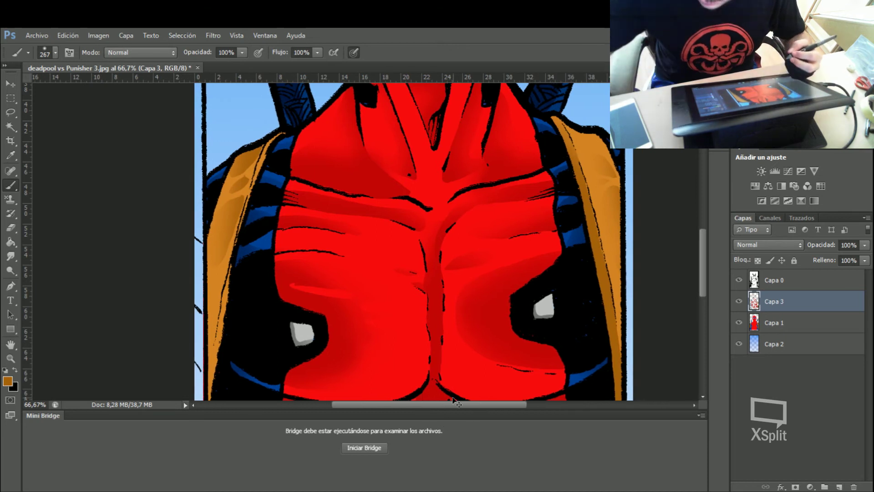
- Zoom to 200% and pan up to Deadpool's mask eyes
{"action": "key", "text": "ctrl+minus"}
{"action": "key", "text": "ctrl+minus"}
{"action": "key", "text": "ctrl+minus"}
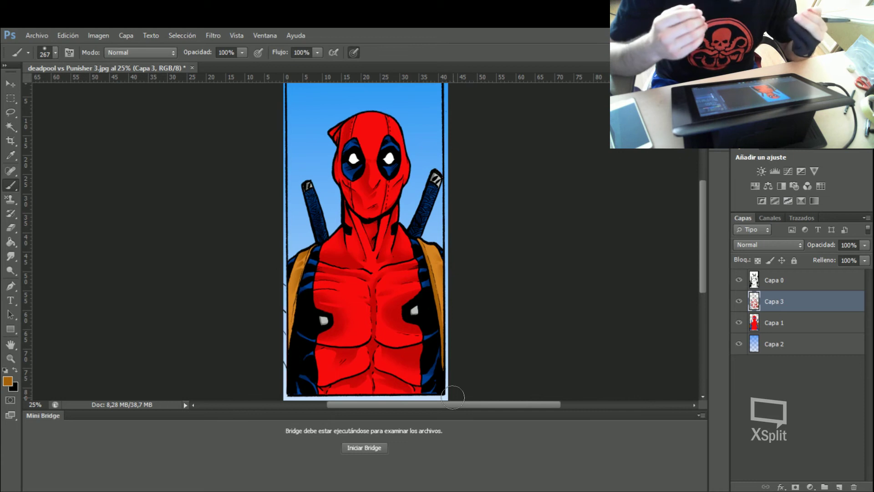
{"action": "key", "text": "ctrl+plus"}
{"action": "key", "text": "ctrl+plus"}
{"action": "key", "text": "ctrl+plus"}
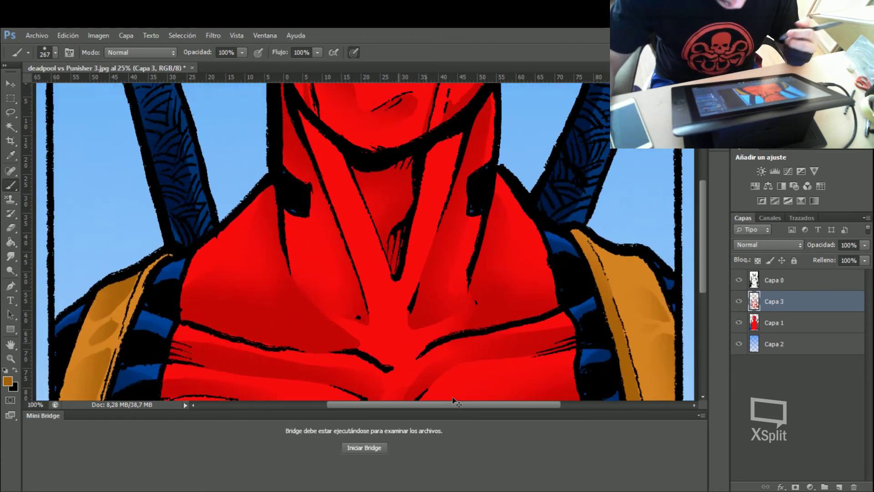
{"action": "key", "text": "ctrl+plus"}
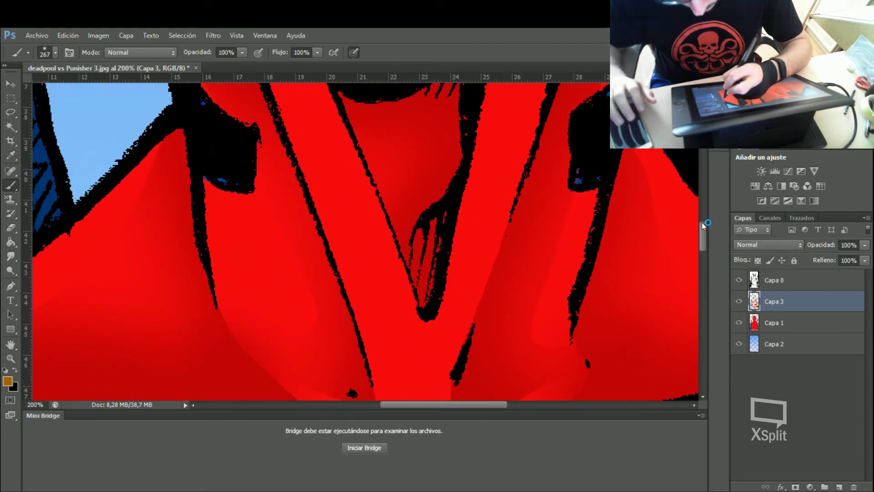
{"action": "left_click_drag", "start_coordinate": [704, 235], "coordinate": [710, 169]}
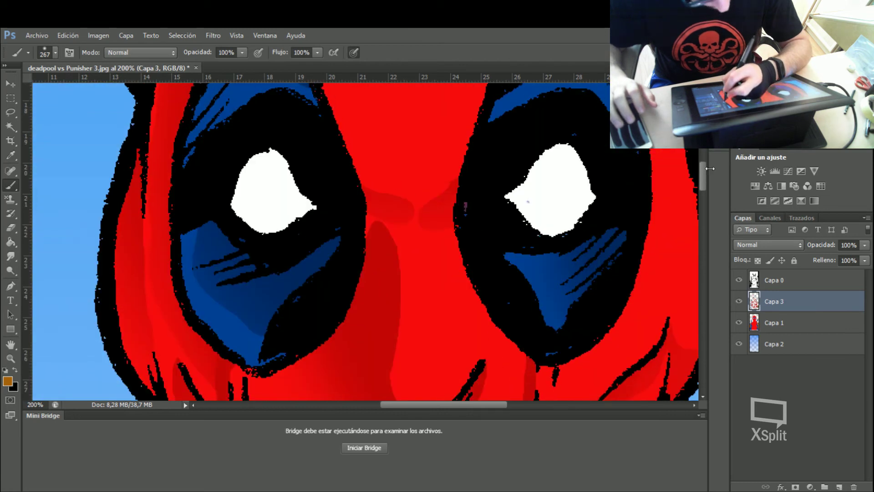
- Lasso the crescent-shaped shadow areas around both eye whites
{"action": "left_click", "coordinate": [10, 112]}
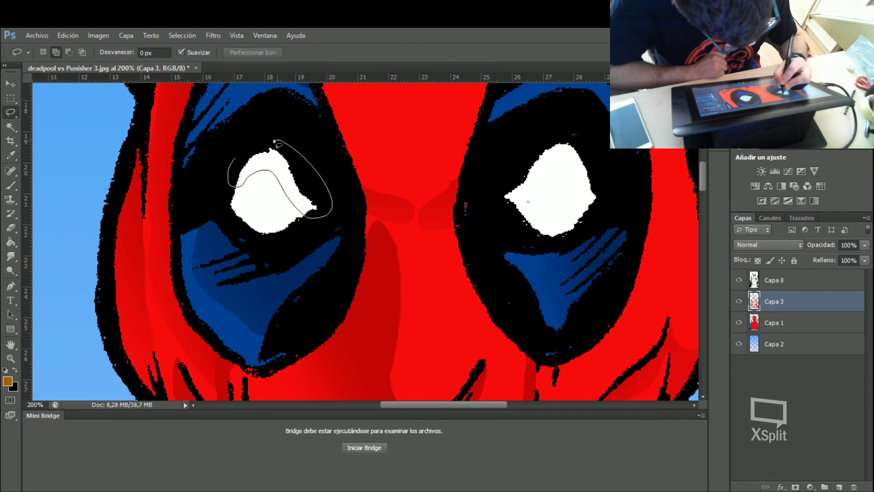
{"action": "mouse_move", "coordinate": [518, 158]}
{"action": "left_mouse_down"}
{"action": "mouse_move", "coordinate": [543, 137]}
{"action": "mouse_move", "coordinate": [521, 152]}
{"action": "left_mouse_up"}
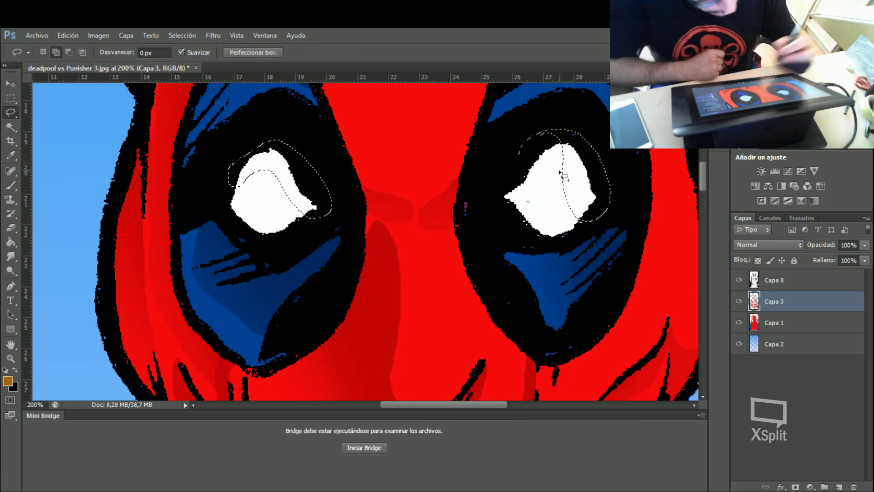
{"action": "mouse_move", "coordinate": [605, 214]}
{"action": "left_mouse_down"}
{"action": "mouse_move", "coordinate": [513, 184]}
{"action": "mouse_move", "coordinate": [565, 136]}
{"action": "mouse_move", "coordinate": [558, 118]}
{"action": "left_mouse_up"}
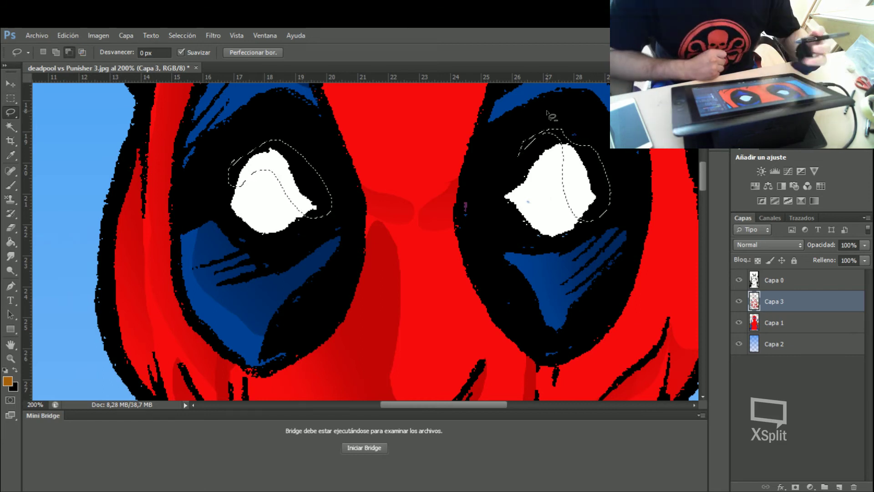
- Set a light grey foreground and a 187 px, 0% hardness brush
{"action": "left_click", "coordinate": [11, 382]}
{"action": "left_click", "coordinate": [335, 370]}
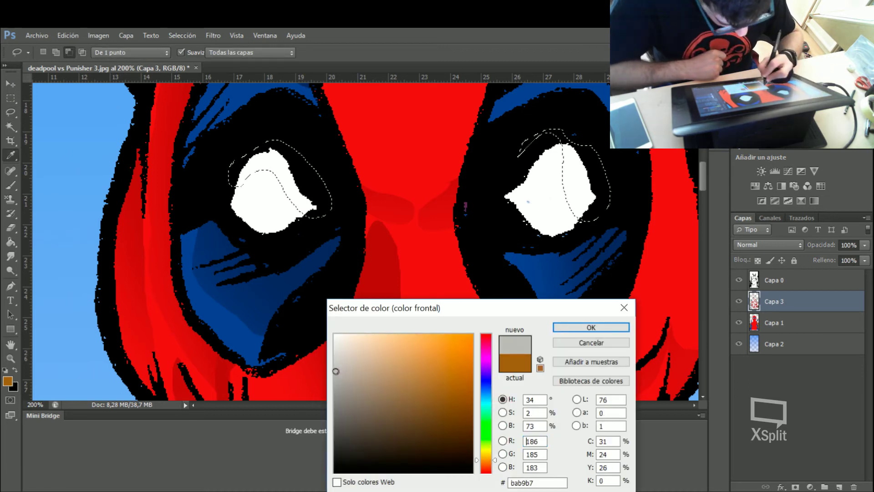
{"action": "left_click", "coordinate": [575, 328]}
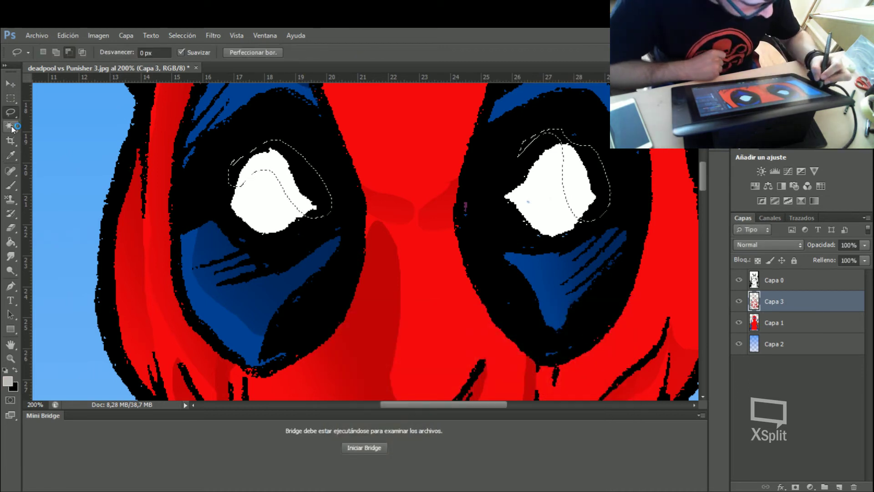
{"action": "left_click", "coordinate": [10, 185]}
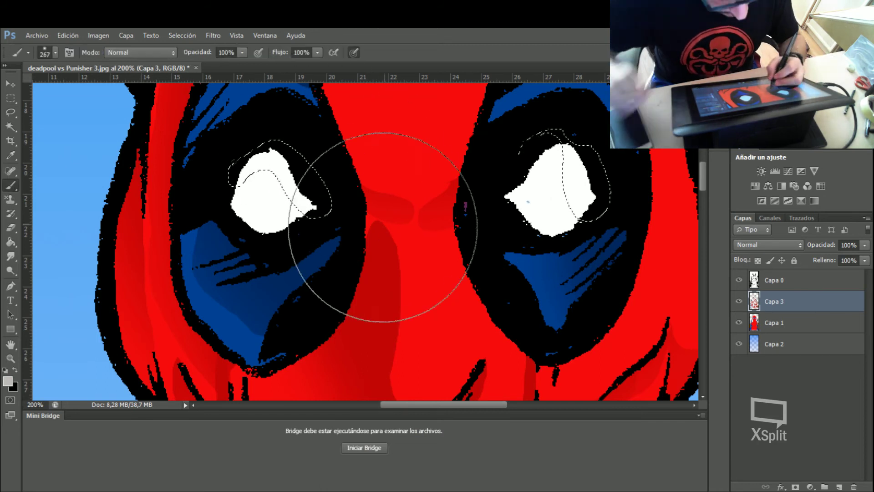
{"action": "right_click", "coordinate": [383, 227]}
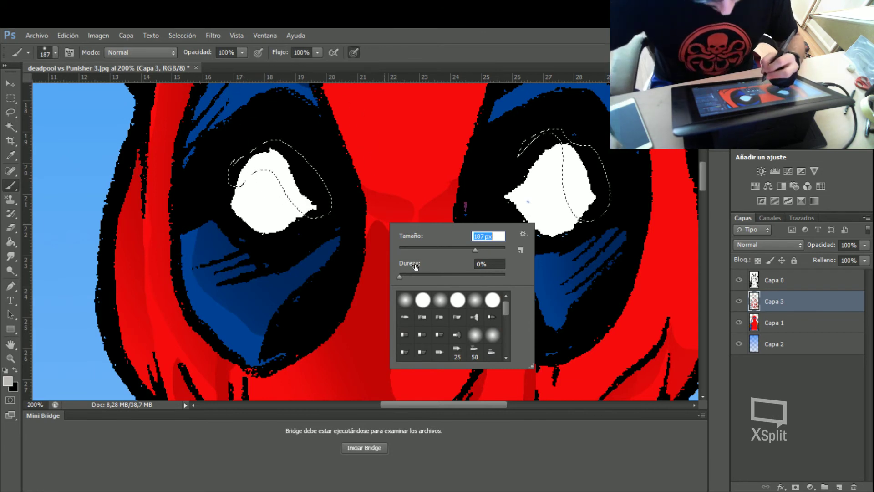
{"action": "left_click", "coordinate": [395, 167]}
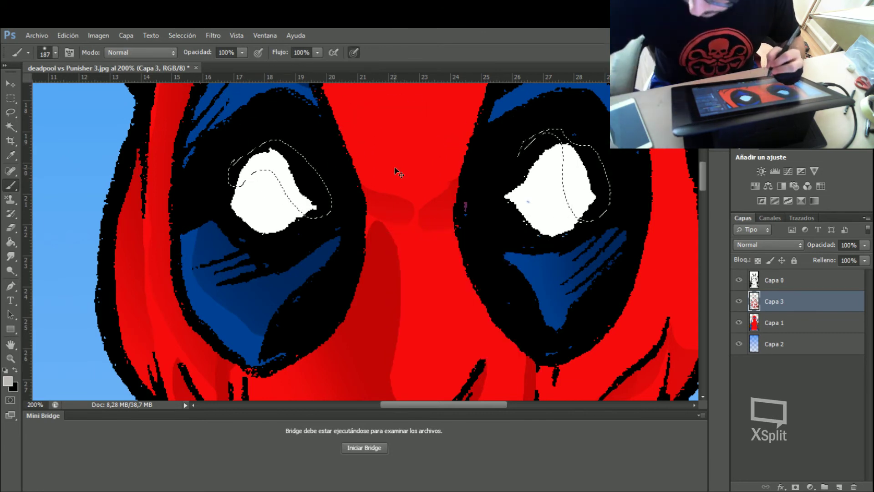
{"action": "key", "text": "ctrl+minus"}
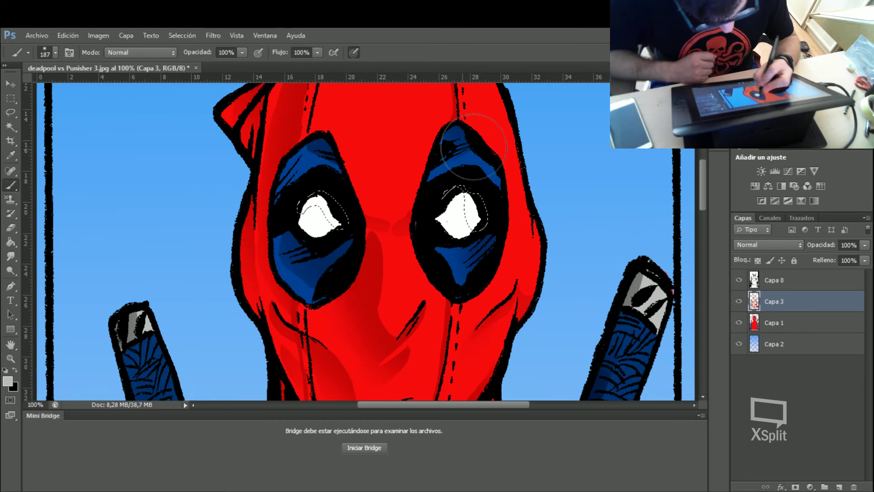
- Paint light grey into the selected eye-white edges, then lasso the right eye's highlight
{"action": "left_click_drag", "start_coordinate": [474, 228], "coordinate": [514, 258]}
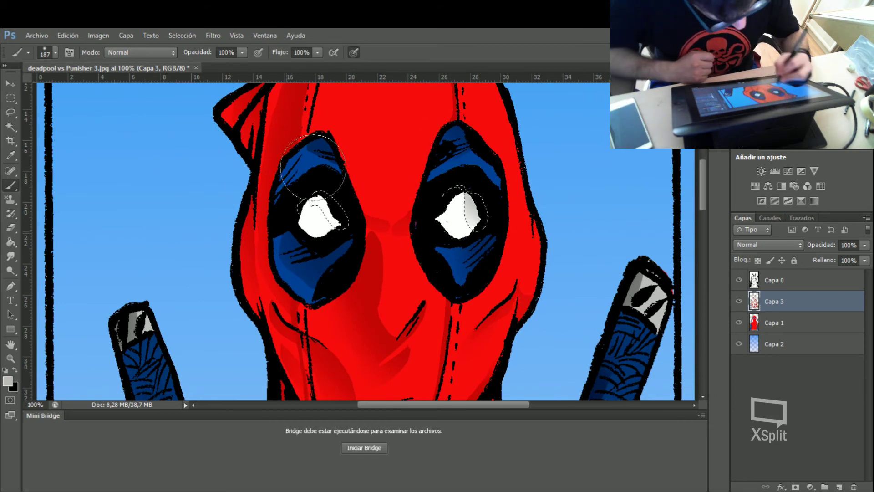
{"action": "key", "text": "ctrl+d"}
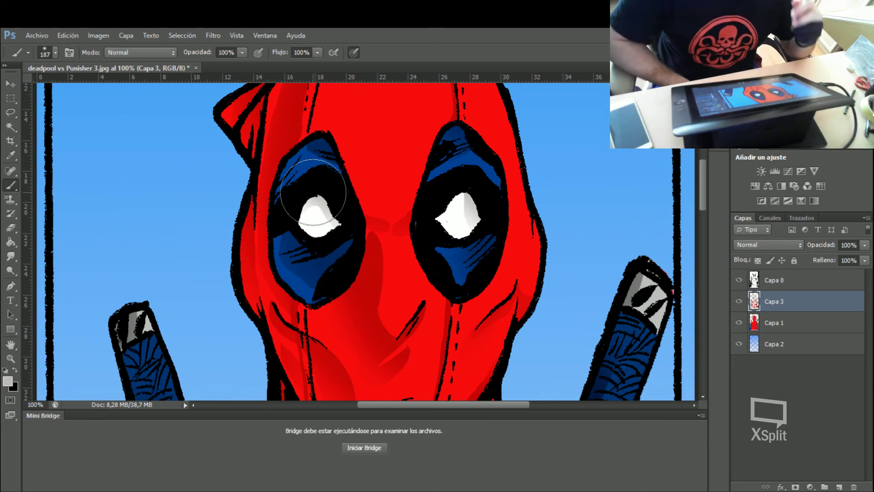
{"action": "left_click", "coordinate": [10, 114]}
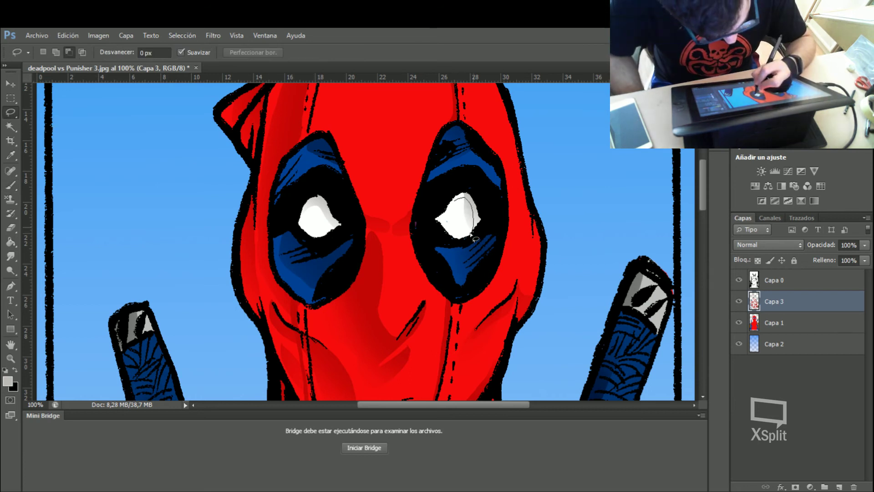
{"action": "left_click_drag", "start_coordinate": [448, 255], "coordinate": [450, 256]}
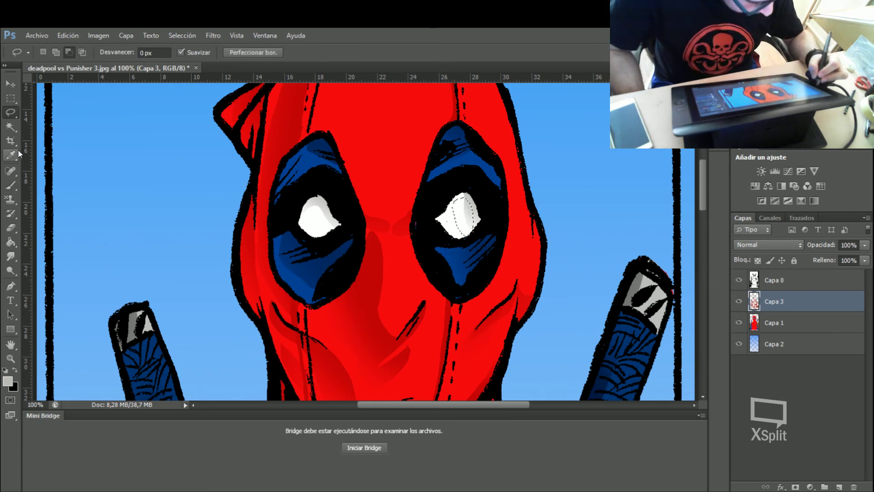
- Erase the right eye's highlight back to white with a 77 px eraser
{"action": "left_click", "coordinate": [11, 229]}
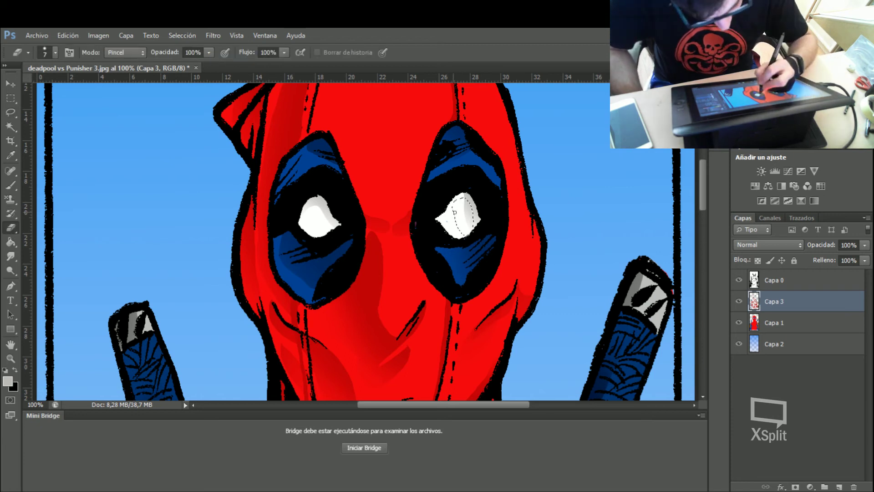
{"action": "right_click", "coordinate": [440, 246]}
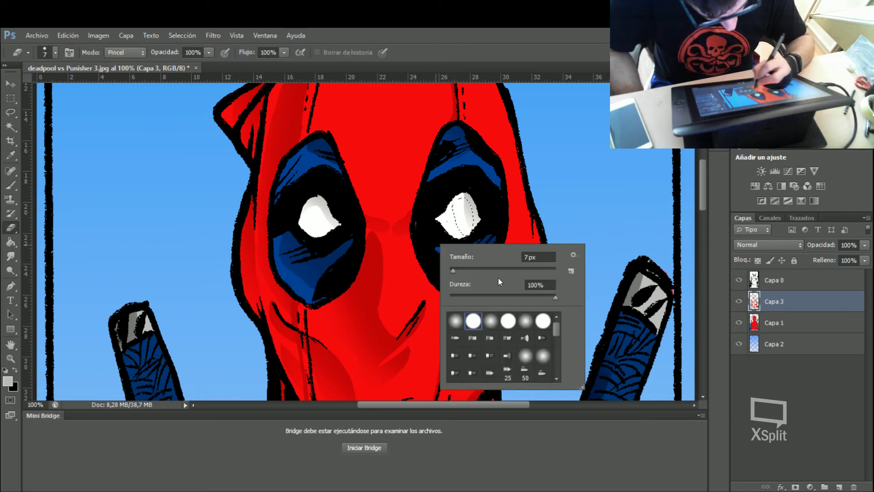
{"action": "left_click", "coordinate": [463, 219]}
{"action": "key", "text": "ctrl+d"}
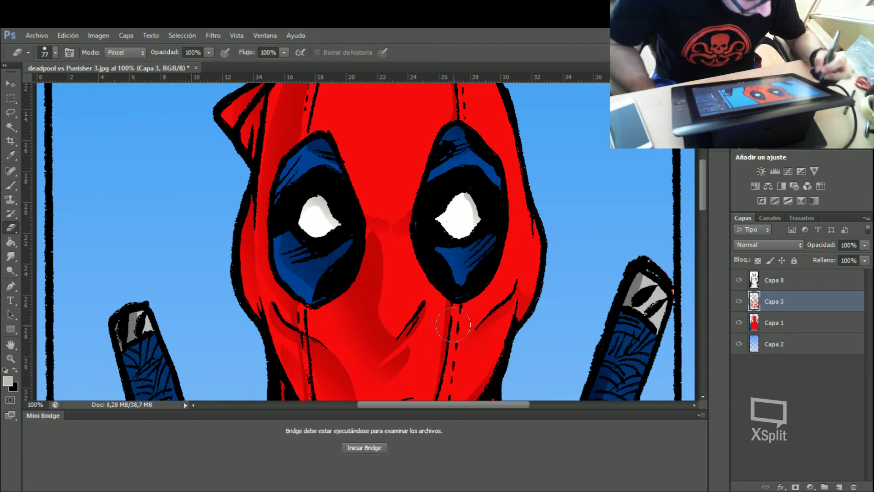
{"action": "left_click", "coordinate": [10, 112]}
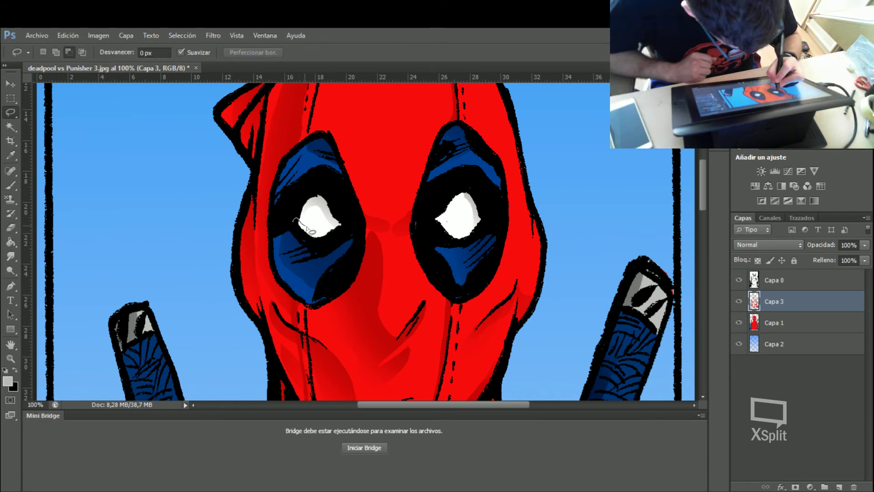
- Select the left eye white and right eye's lower edge, and paint them grey
{"action": "left_click_drag", "start_coordinate": [294, 223], "coordinate": [296, 222]}
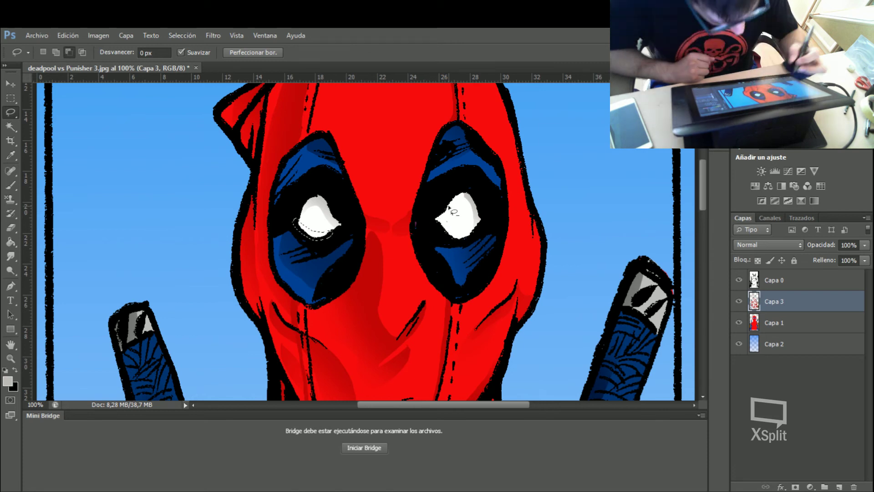
{"action": "key", "text": "shift"}
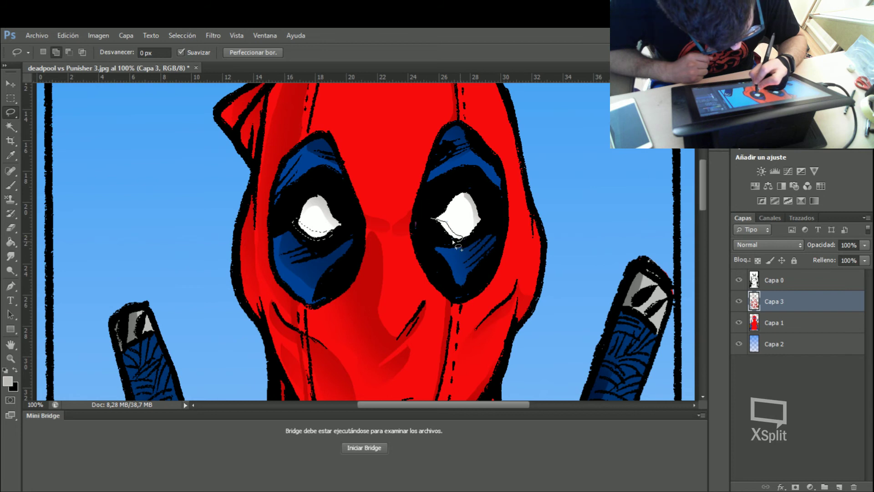
{"action": "left_click_drag", "start_coordinate": [429, 220], "coordinate": [430, 220]}
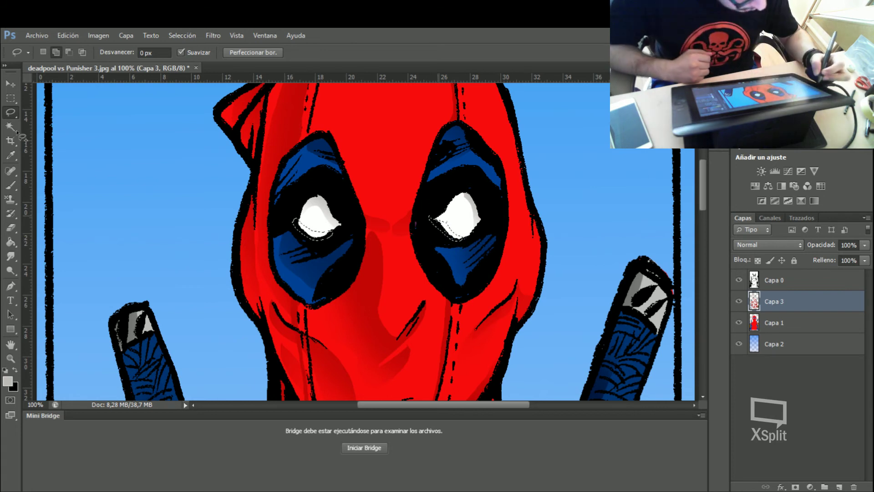
{"action": "left_click", "coordinate": [10, 186]}
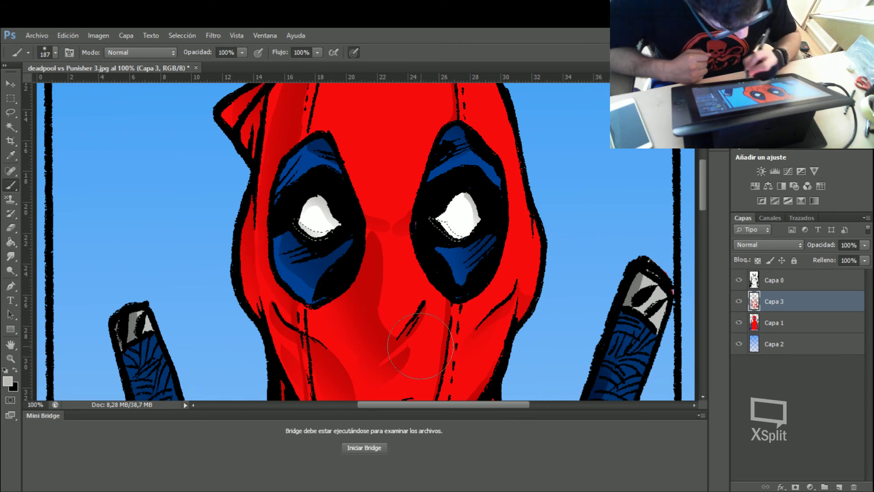
{"action": "key", "text": "ctrl+d"}
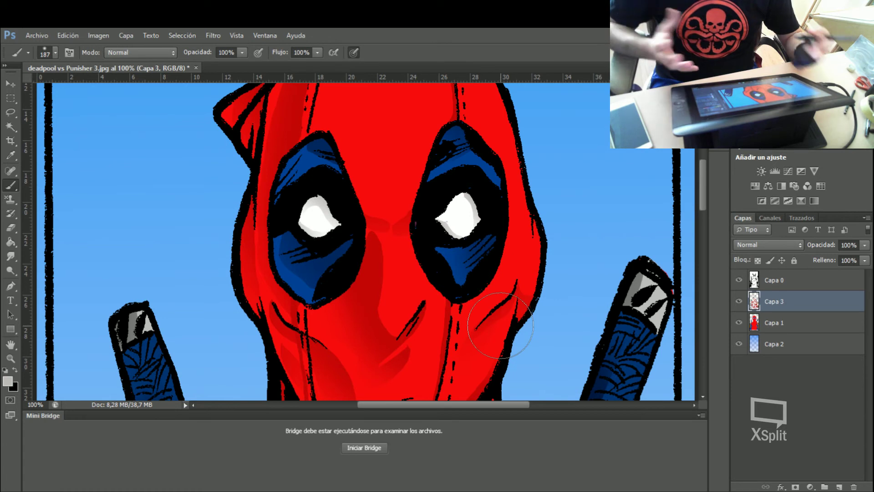
{"action": "key", "text": "ctrl+minus"}
{"action": "key", "text": "ctrl+minus"}
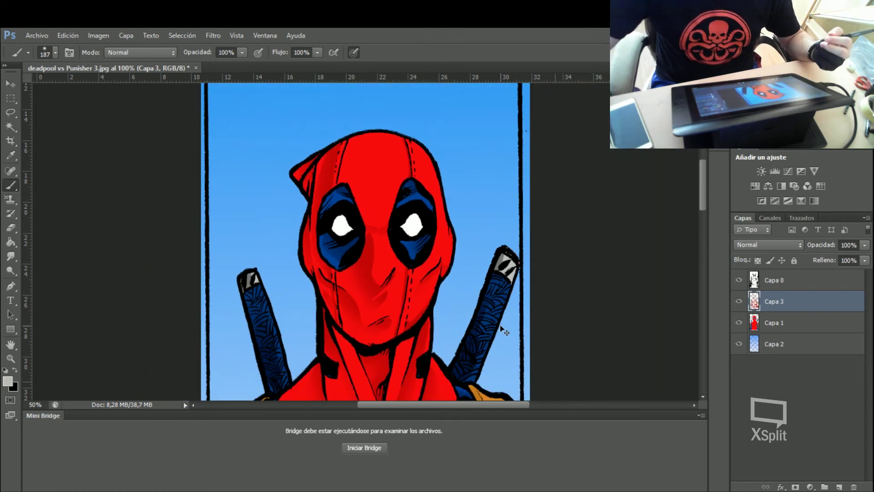
{"action": "key", "text": "ctrl+minus"}
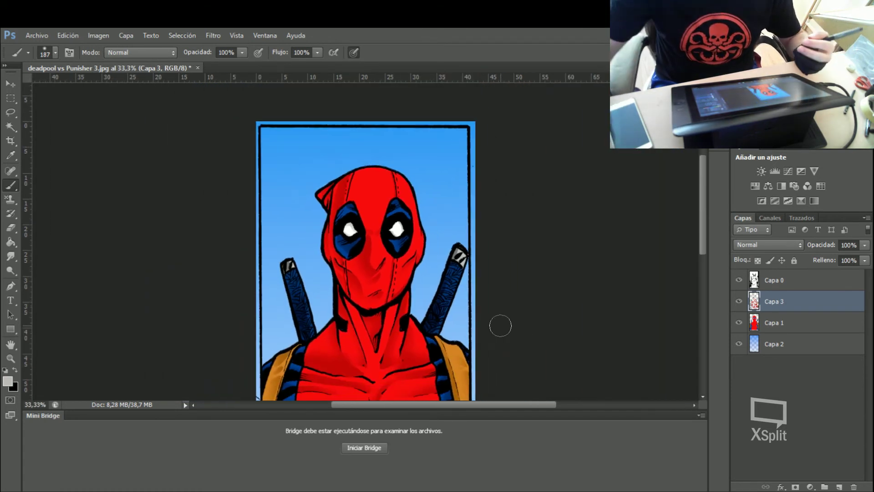
{"action": "key", "text": "ctrl+minus"}
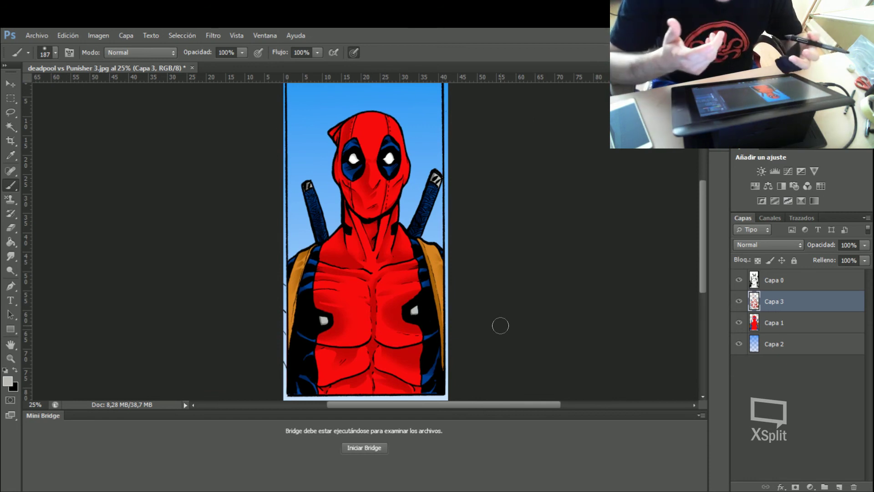
{"action": "key", "text": "ctrl+plus"}
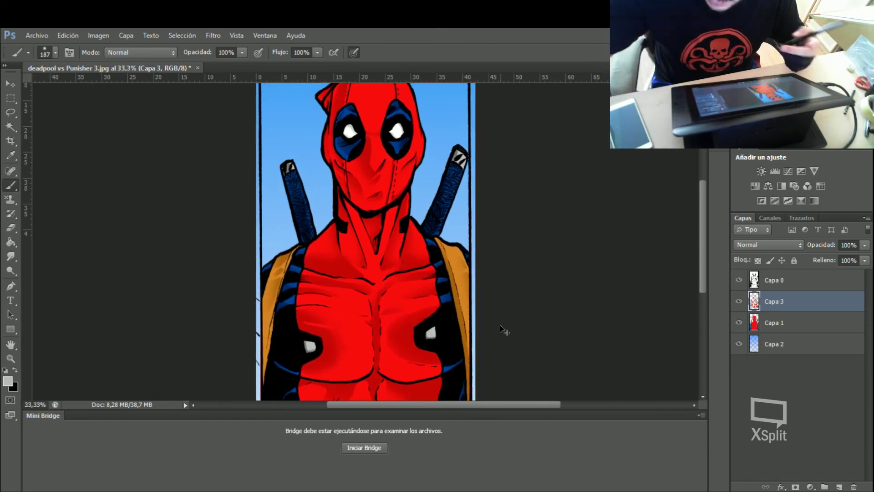
{"action": "key", "text": "ctrl+plus"}
{"action": "key", "text": "ctrl+plus"}
{"action": "mouse_move", "coordinate": [703, 223]}
{"action": "left_mouse_down"}
{"action": "mouse_move", "coordinate": [704, 179]}
{"action": "mouse_move", "coordinate": [714, 171]}
{"action": "left_mouse_up"}
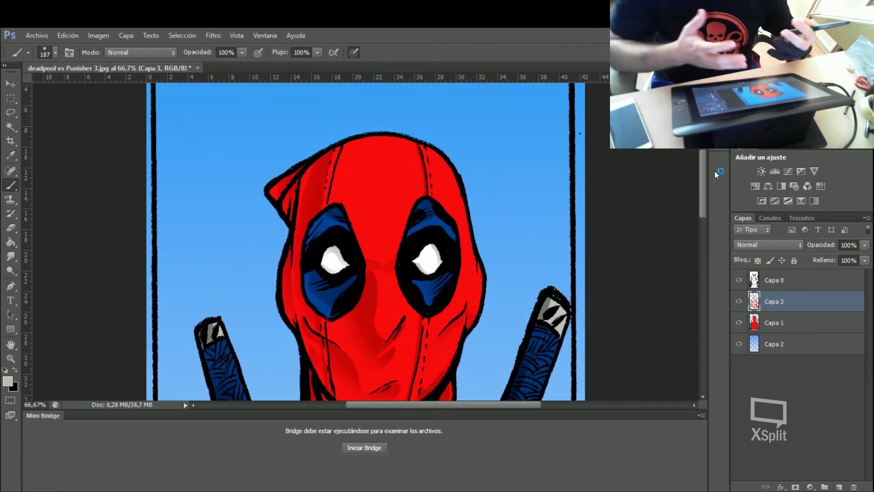
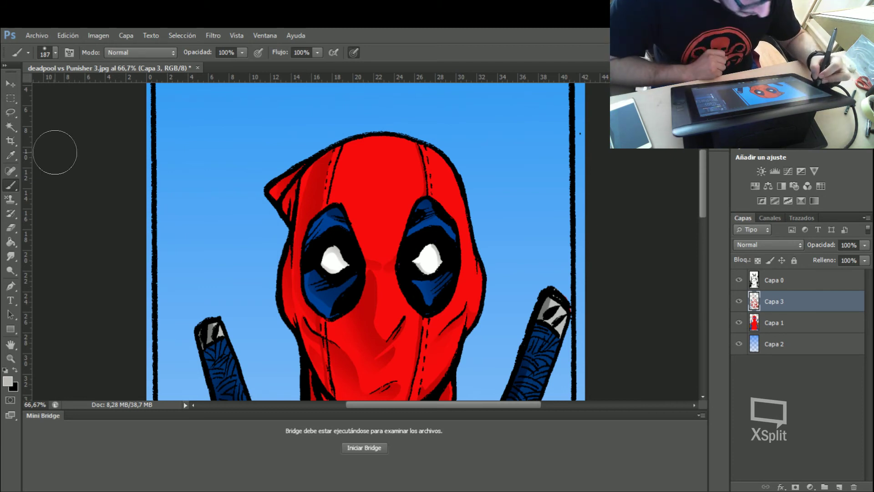
- Add new layer Capa 4 and set the foreground colour to light red f16161
{"action": "left_click", "coordinate": [839, 487]}
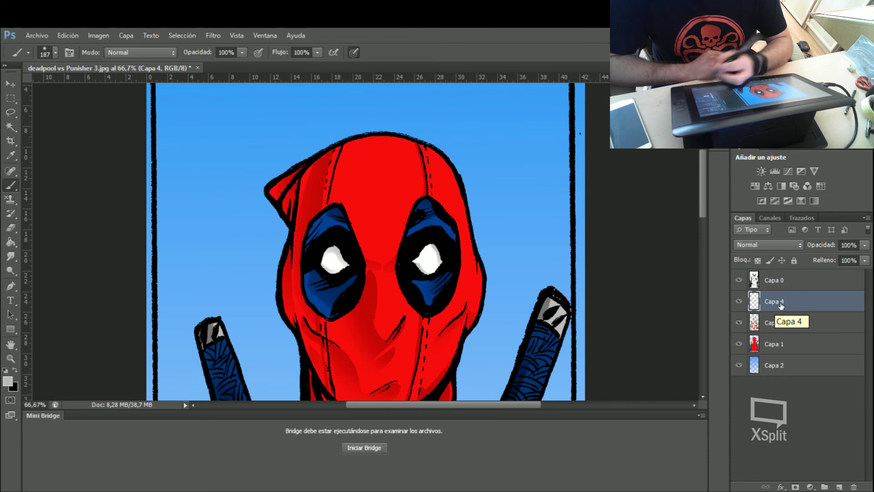
{"action": "left_click", "coordinate": [9, 113]}
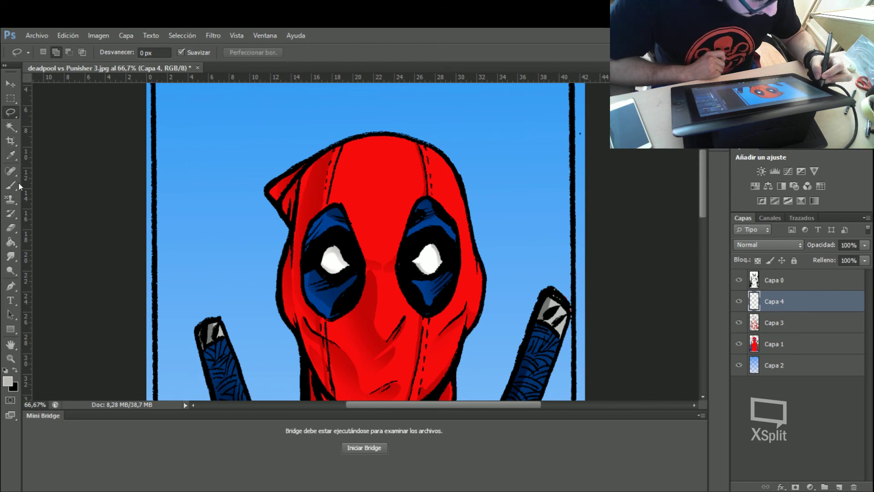
{"action": "left_click", "coordinate": [9, 382]}
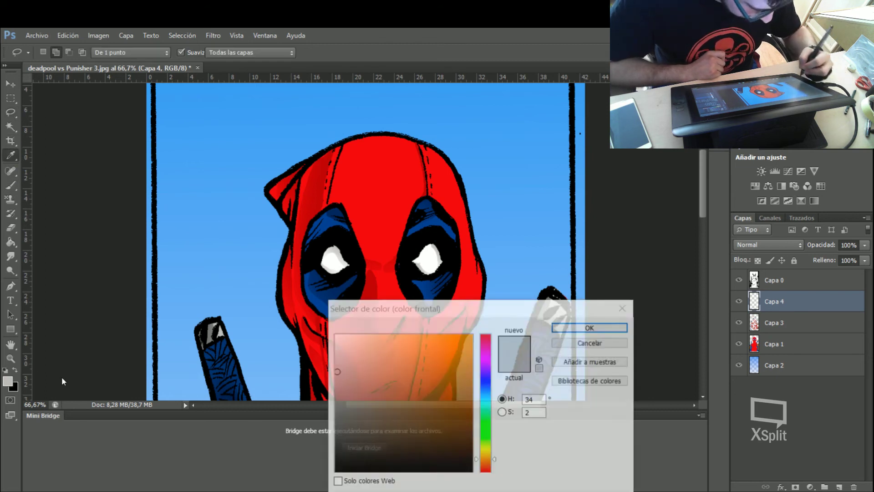
{"action": "left_click", "coordinate": [390, 182]}
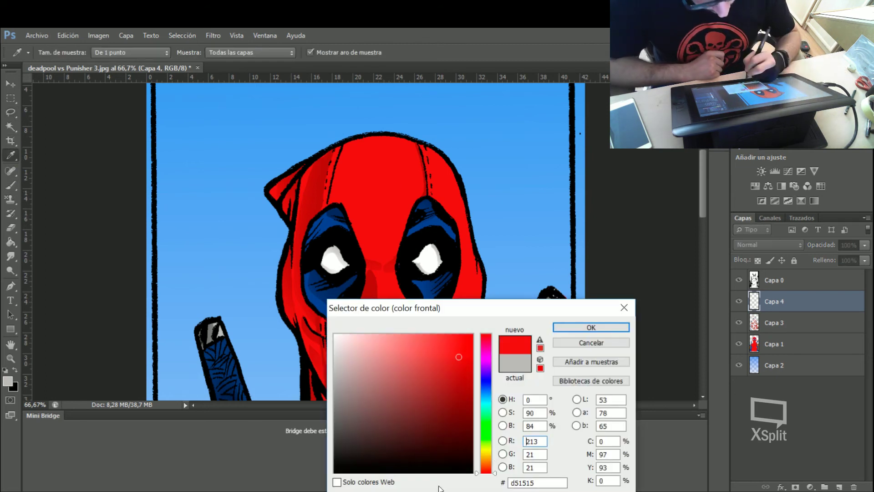
{"action": "left_click", "coordinate": [428, 344]}
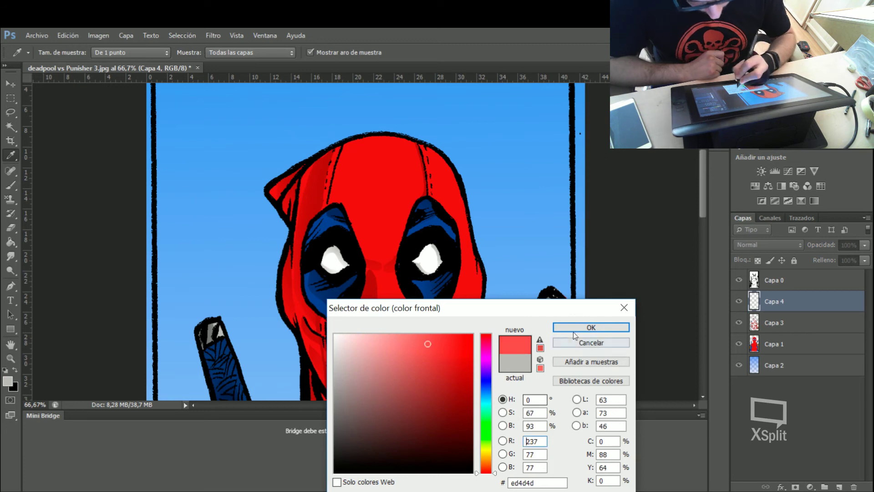
{"action": "left_click", "coordinate": [416, 342]}
{"action": "key", "text": "Return"}
{"action": "key", "text": "l"}
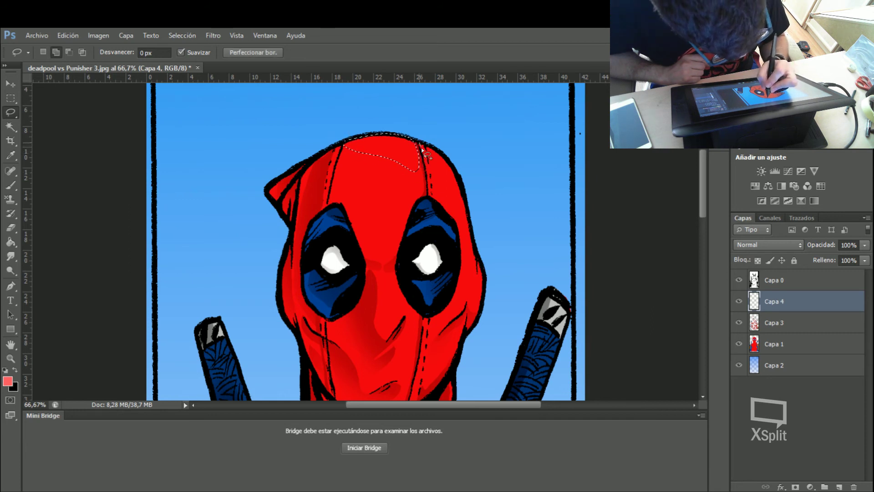
- Lasso-select the highlight area along the top of the head seam
{"action": "left_click_drag", "start_coordinate": [428, 173], "coordinate": [427, 159]}
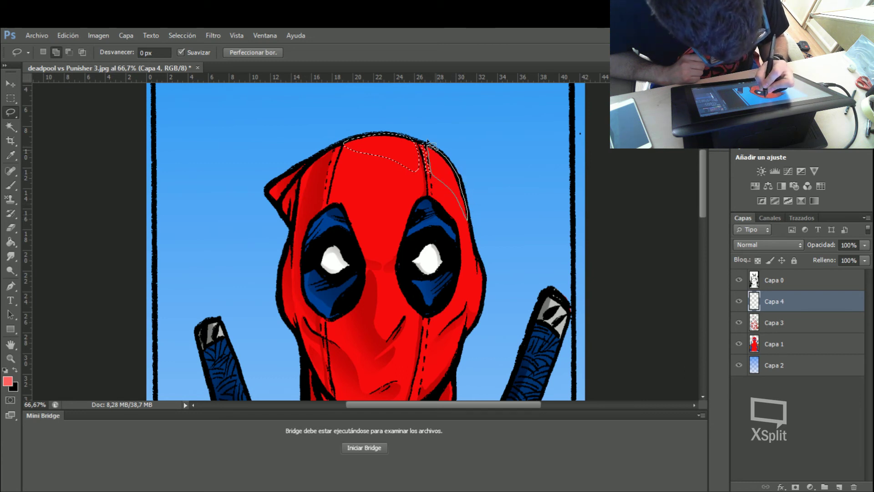
{"action": "left_click_drag", "start_coordinate": [428, 144], "coordinate": [427, 146]}
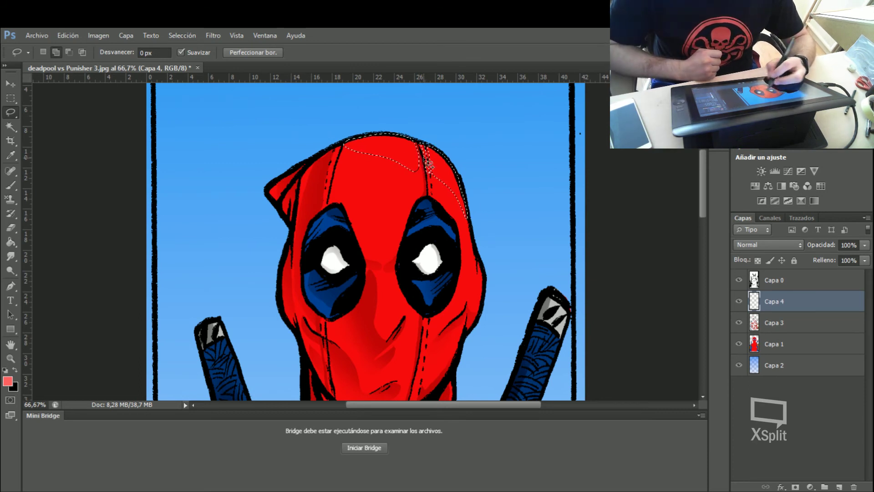
{"action": "left_click_drag", "start_coordinate": [706, 196], "coordinate": [703, 176]}
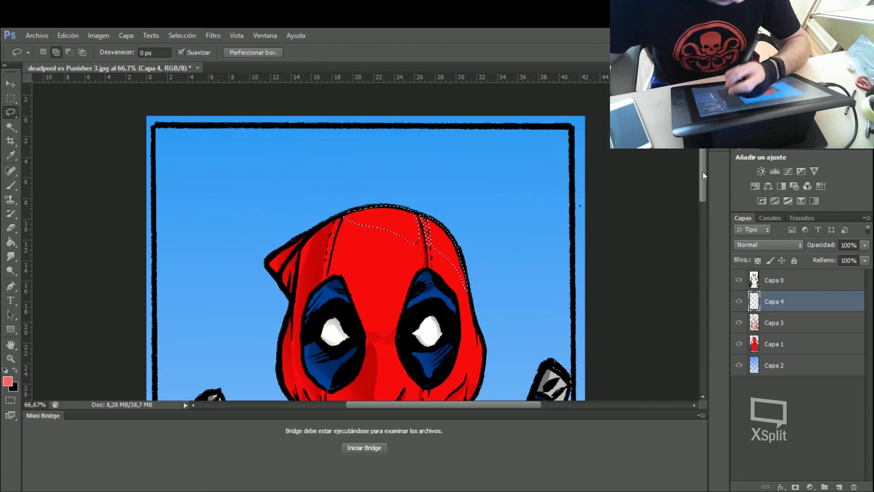
- Paint the selection with a 349 px soft light-red brush, then deselect
{"action": "left_click", "coordinate": [11, 171]}
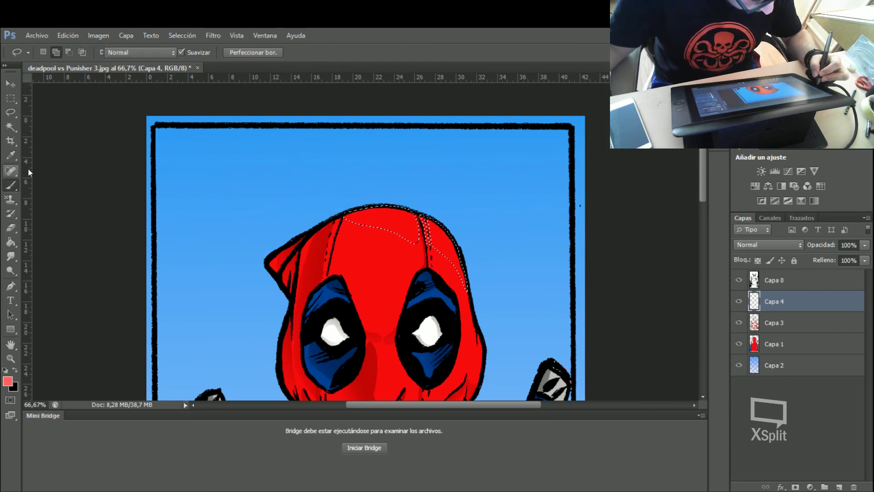
{"action": "right_click", "coordinate": [382, 194]}
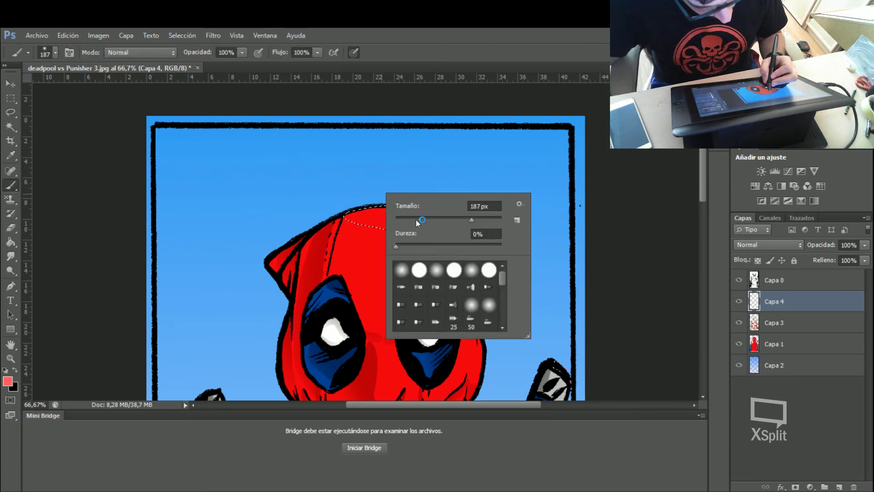
{"action": "left_click", "coordinate": [350, 182]}
{"action": "left_click_drag", "start_coordinate": [479, 234], "coordinate": [396, 214]}
{"action": "left_click_drag", "start_coordinate": [451, 246], "coordinate": [383, 218]}
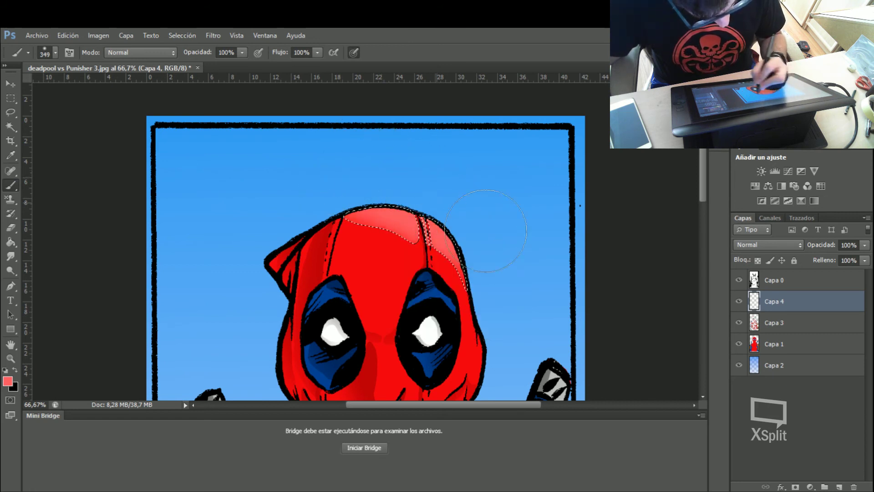
{"action": "key", "text": "ctrl+d"}
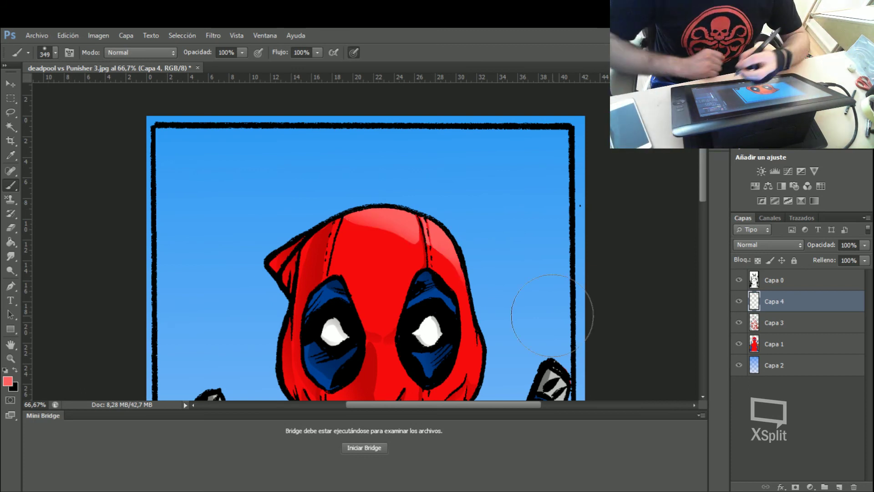
{"action": "left_click_drag", "start_coordinate": [703, 173], "coordinate": [706, 200]}
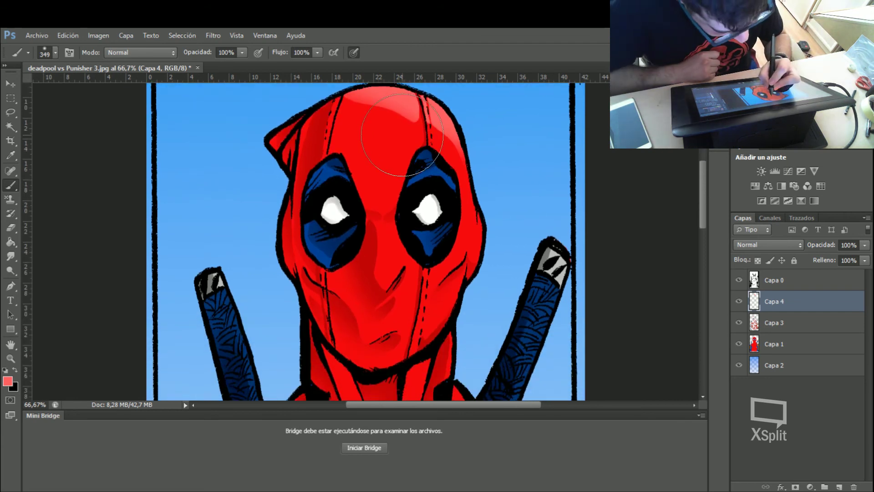
- Paint the lassoed forehead highlight shapes light red, then deselect
{"action": "left_click", "coordinate": [10, 112]}
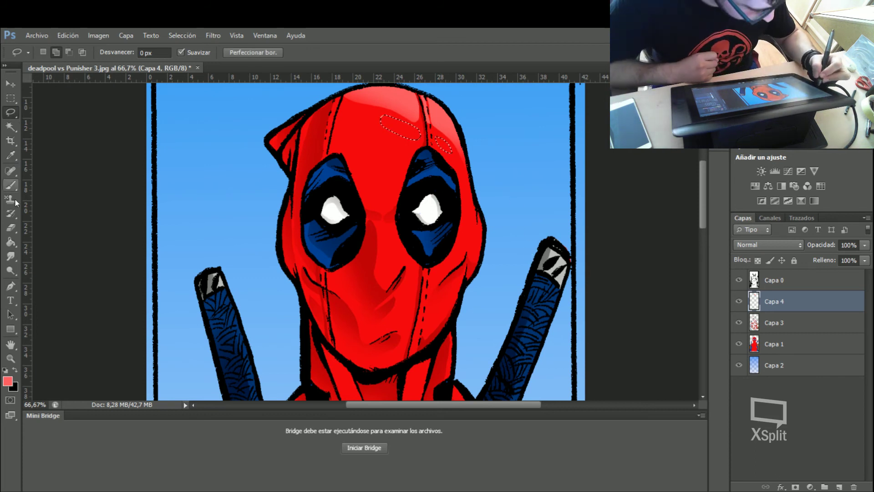
{"action": "left_click", "coordinate": [10, 184]}
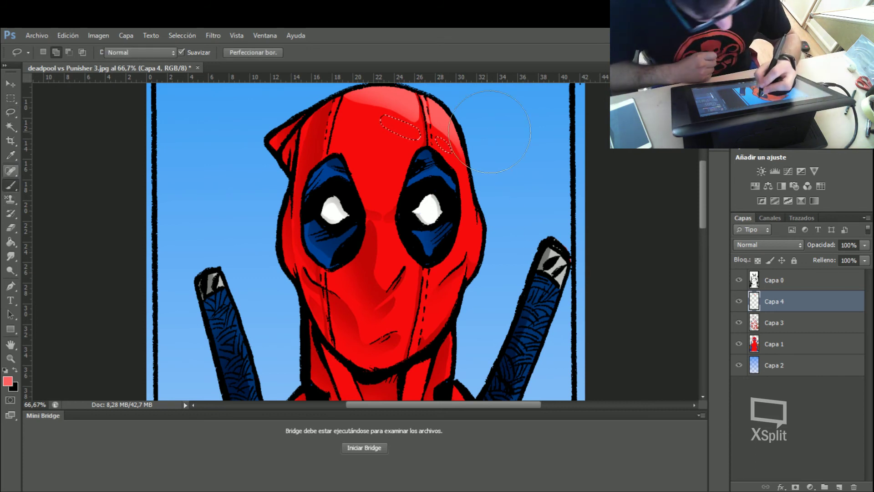
{"action": "left_click_drag", "start_coordinate": [701, 195], "coordinate": [701, 180]}
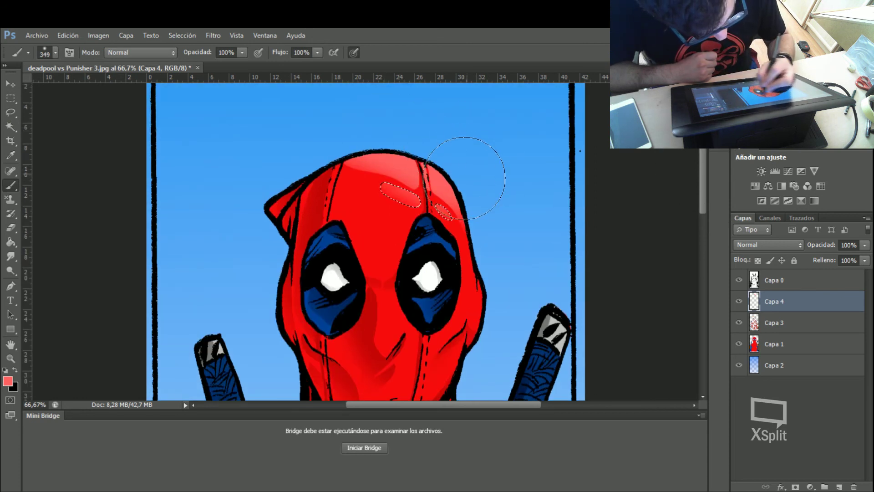
{"action": "key", "text": "ctrl+d"}
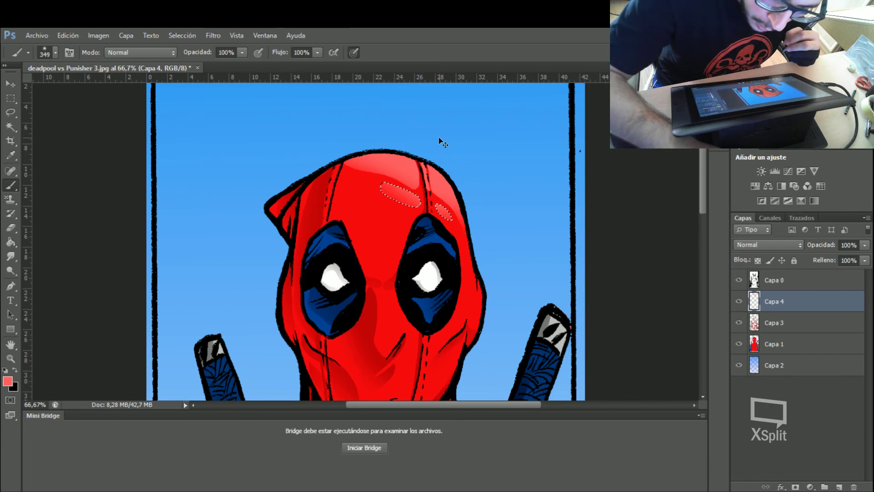
{"action": "left_click_drag", "start_coordinate": [703, 174], "coordinate": [703, 204]}
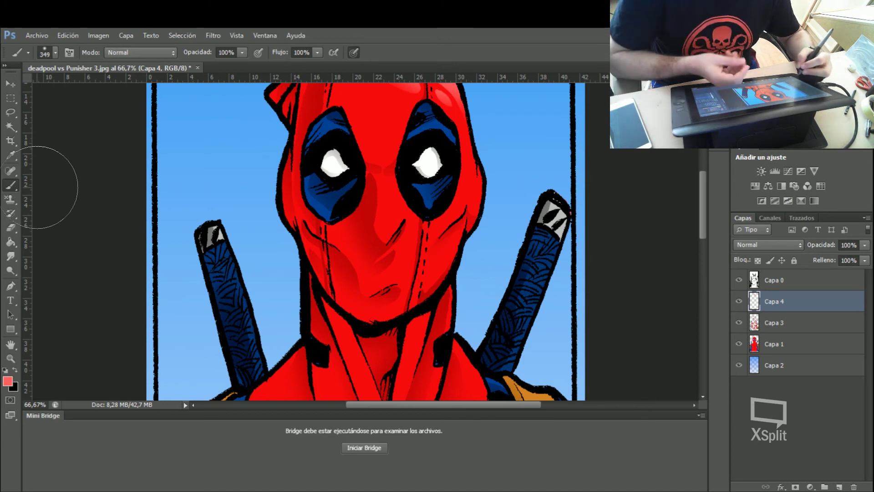
- Lasso and paint a light-red highlight strip beside the right eye, then deselect
{"action": "left_click", "coordinate": [10, 113]}
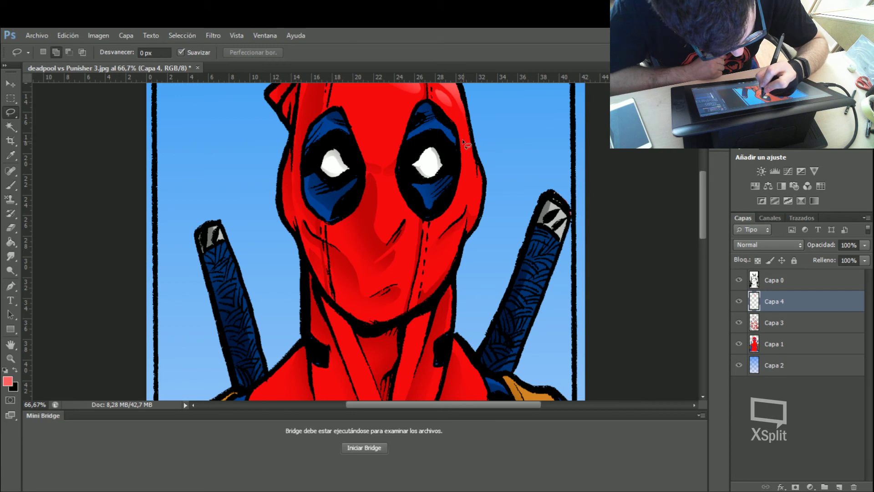
{"action": "left_click_drag", "start_coordinate": [463, 137], "coordinate": [472, 157]}
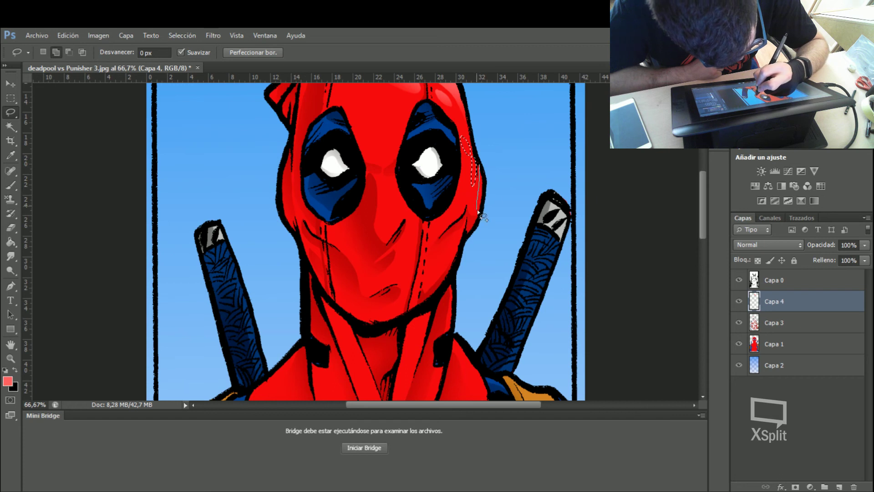
{"action": "left_click_drag", "start_coordinate": [484, 170], "coordinate": [482, 165]}
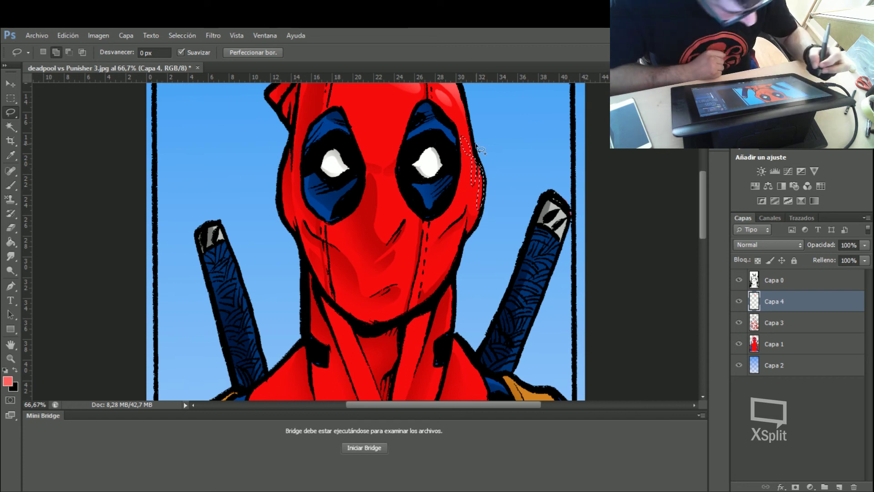
{"action": "left_click", "coordinate": [13, 184]}
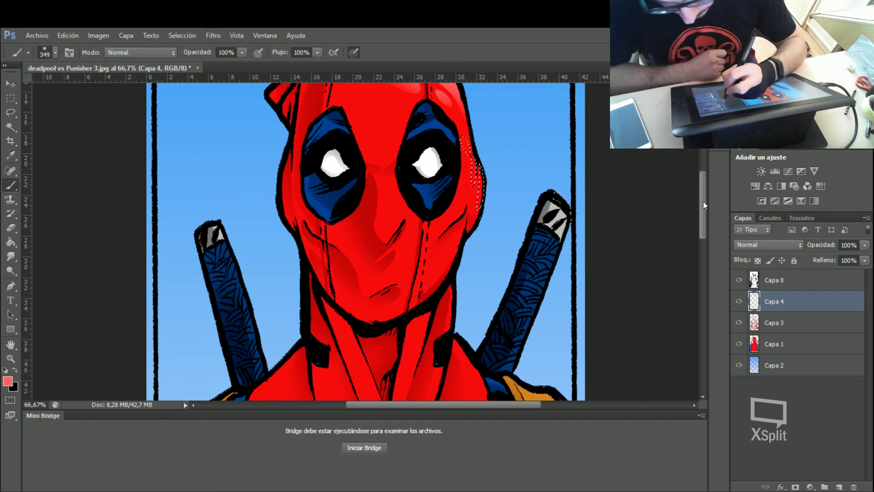
{"action": "scroll", "coordinate": [457, 149], "scroll_direction": "up", "scroll_amount": 3}
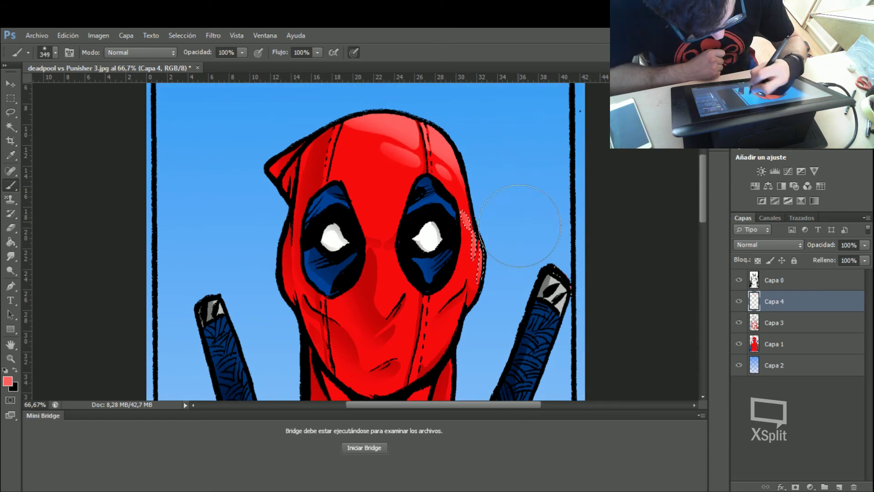
{"action": "key", "text": "ctrl+d"}
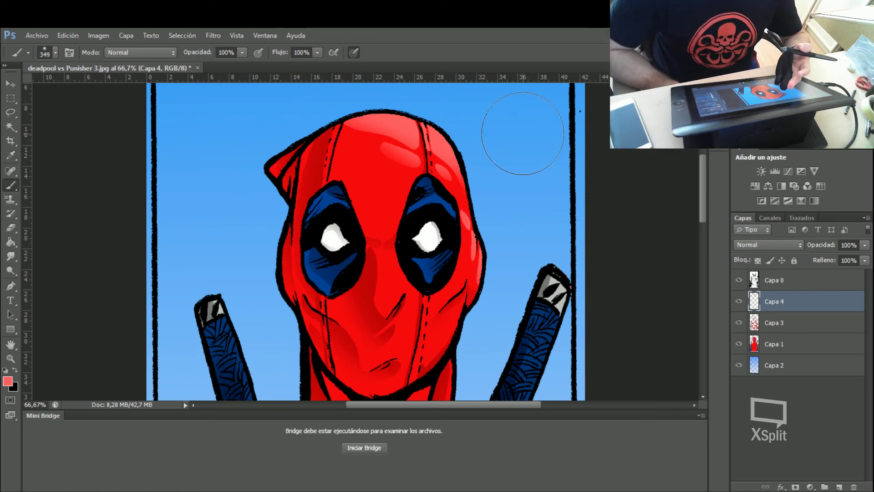
{"action": "left_click", "coordinate": [11, 112]}
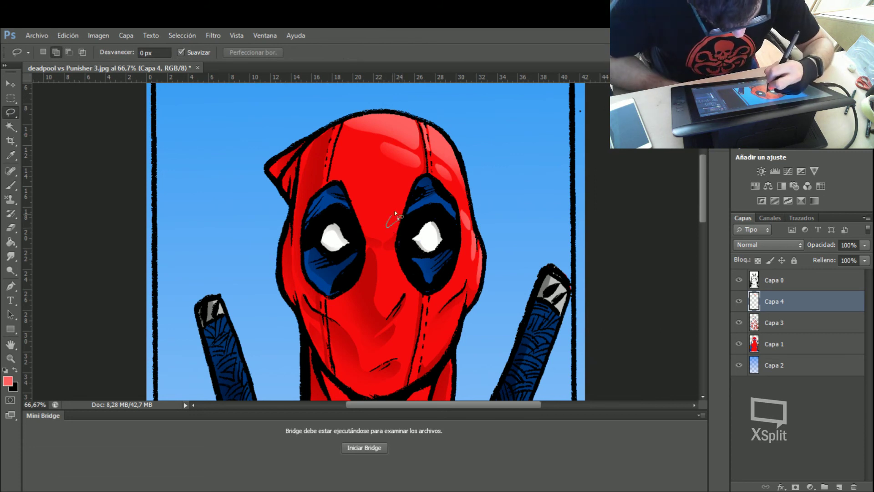
- Lasso and paint small light-red highlights on the forehead and along the cheek
{"action": "mouse_move", "coordinate": [400, 224]}
{"action": "left_mouse_down"}
{"action": "mouse_move", "coordinate": [388, 209]}
{"action": "mouse_move", "coordinate": [398, 203]}
{"action": "left_mouse_up"}
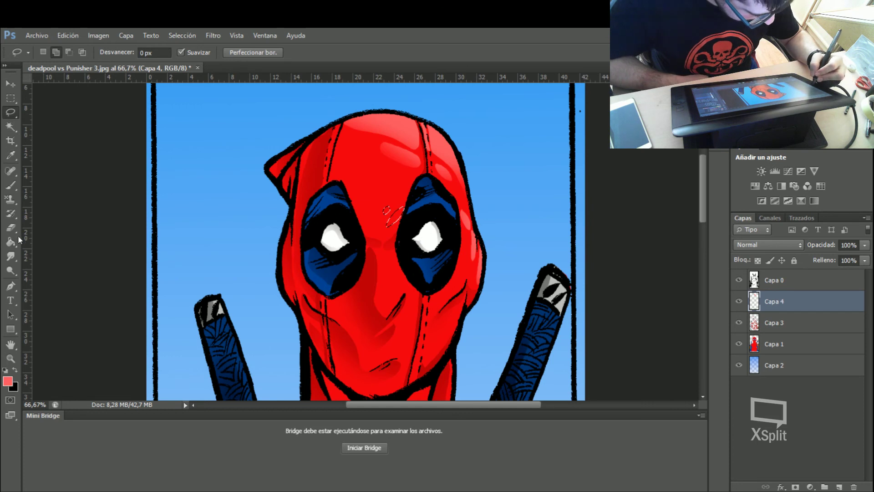
{"action": "left_click", "coordinate": [11, 185]}
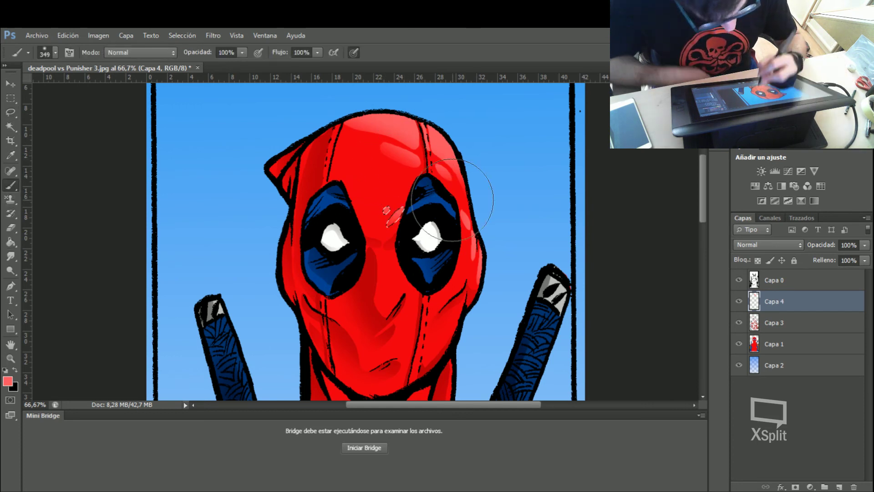
{"action": "key", "text": "ctrl+d"}
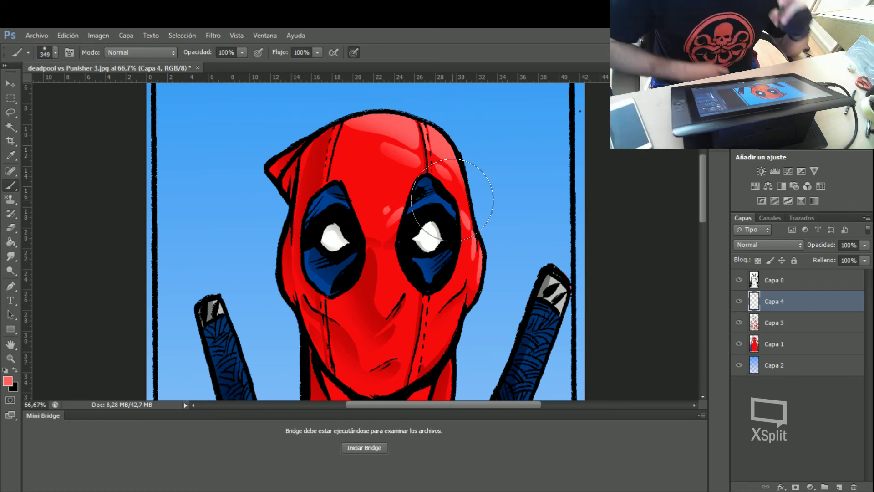
{"action": "left_click_drag", "start_coordinate": [702, 193], "coordinate": [701, 227]}
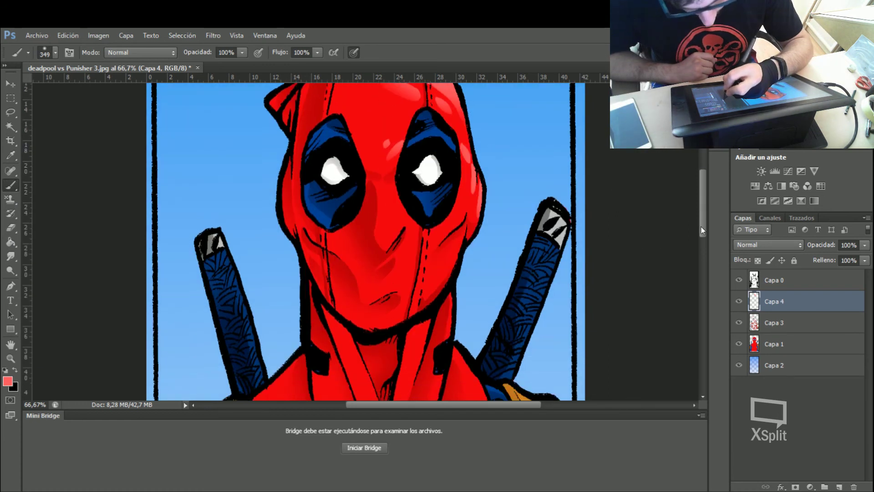
{"action": "left_click", "coordinate": [11, 112]}
{"action": "left_click_drag", "start_coordinate": [466, 190], "coordinate": [460, 203]}
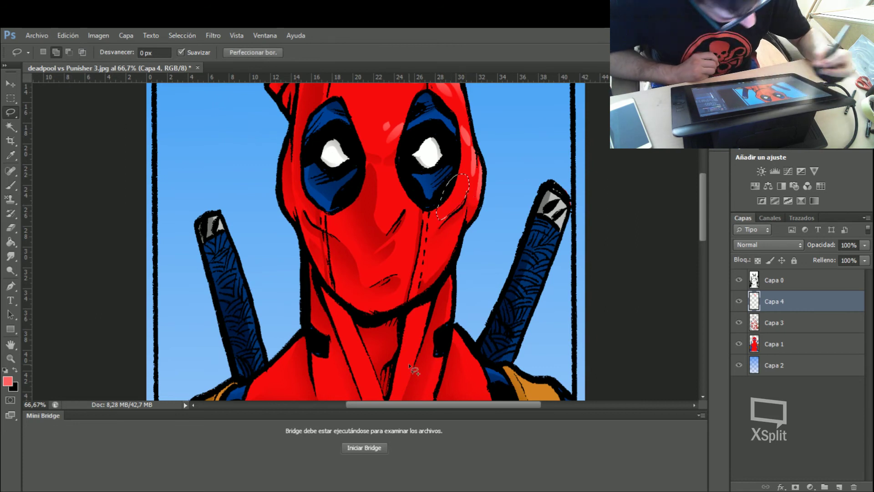
{"action": "left_click", "coordinate": [11, 185]}
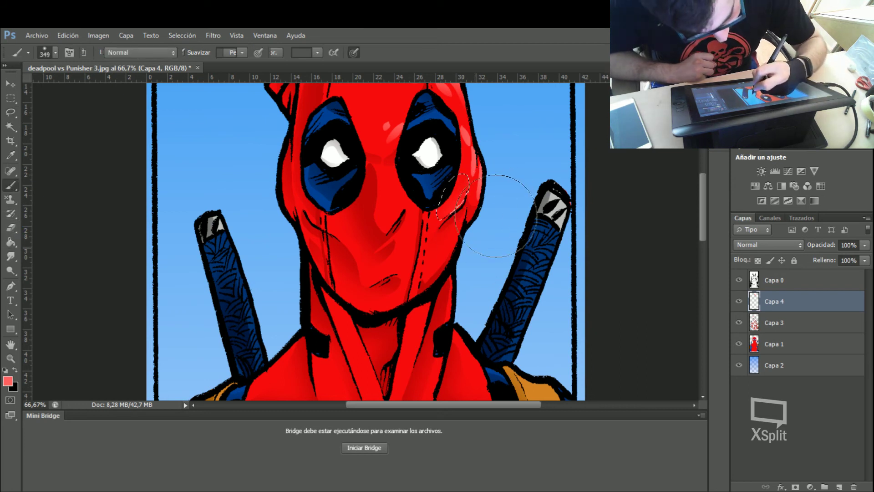
{"action": "key", "text": "ctrl+d"}
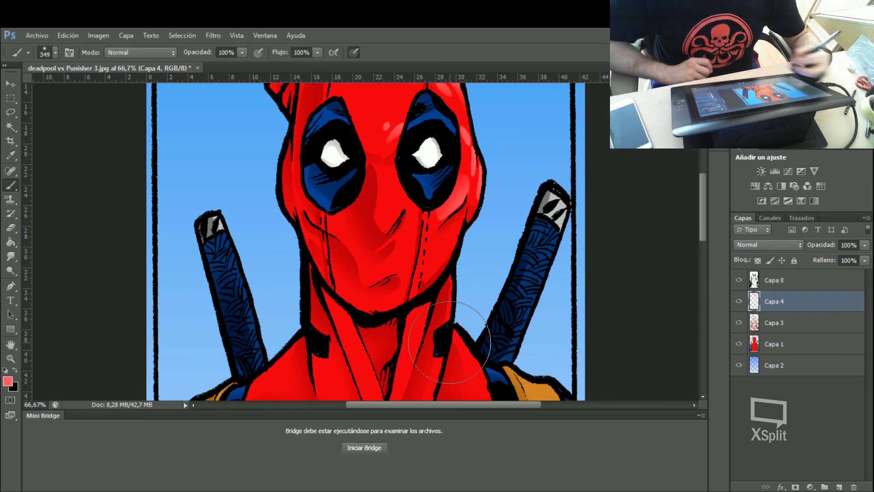
- Paint a lighter pink highlight inside a lasso selection on the nose, then deselect
{"action": "left_click", "coordinate": [14, 116]}
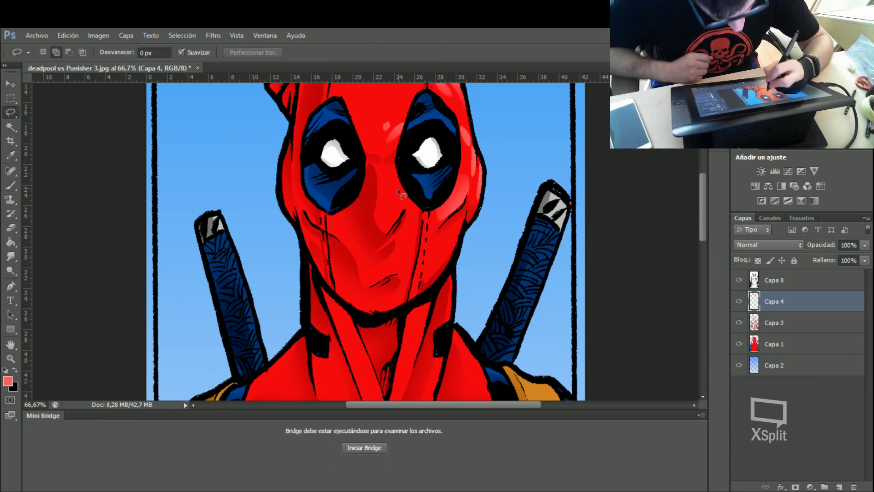
{"action": "left_click_drag", "start_coordinate": [402, 206], "coordinate": [385, 227]}
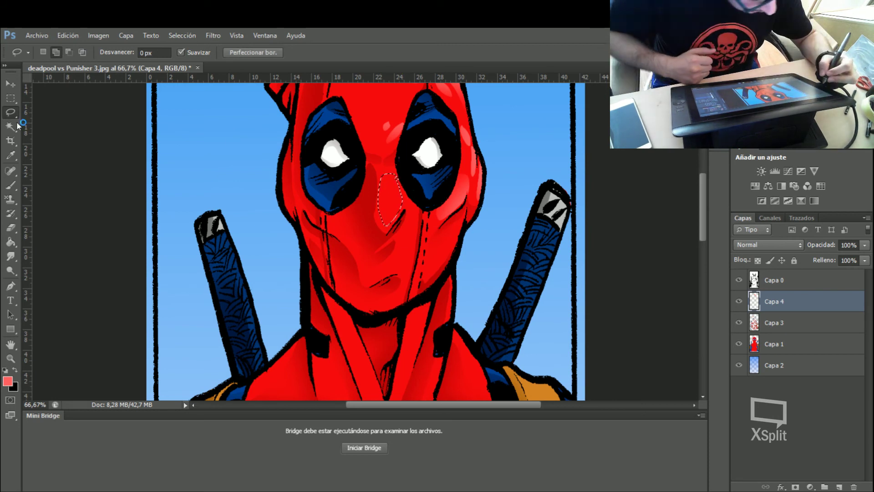
{"action": "left_click", "coordinate": [11, 185]}
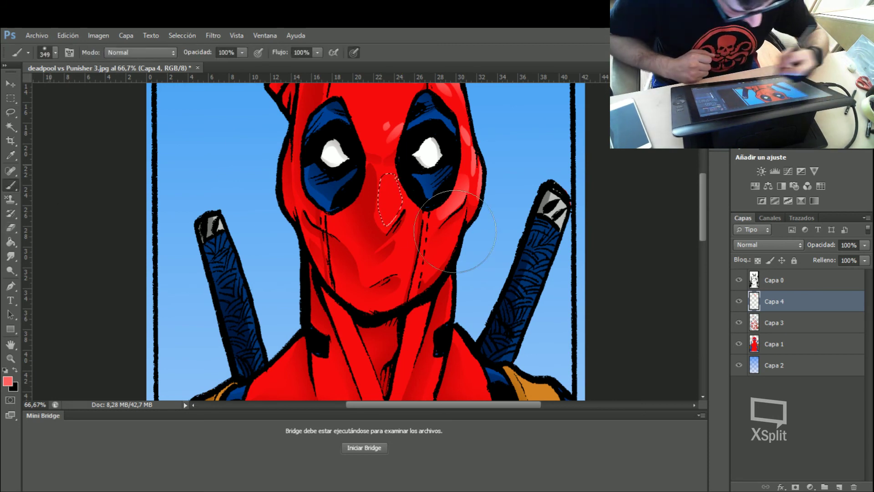
{"action": "left_click_drag", "start_coordinate": [433, 214], "coordinate": [439, 172]}
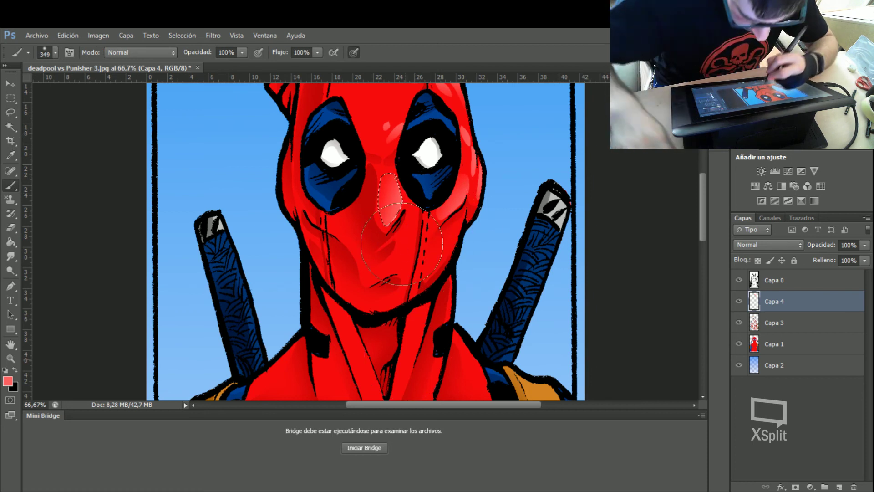
{"action": "left_click_drag", "start_coordinate": [390, 192], "coordinate": [424, 297]}
{"action": "key", "text": "ctrl+d"}
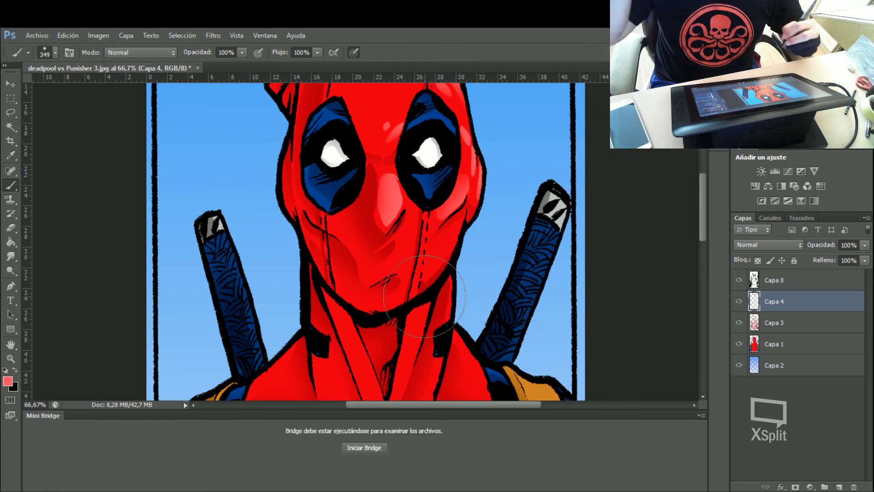
- Softly erase part of the forehead highlights with a round eraser at 0% hardness
{"action": "left_click", "coordinate": [15, 229]}
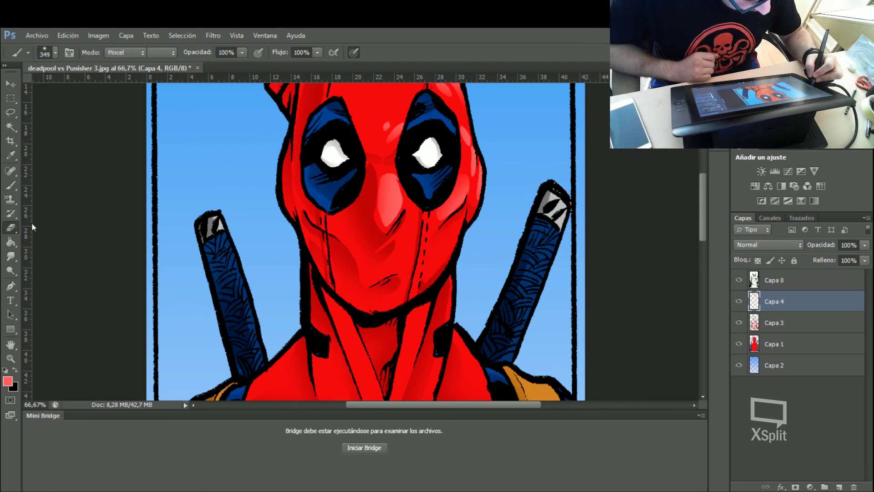
{"action": "right_click", "coordinate": [458, 292]}
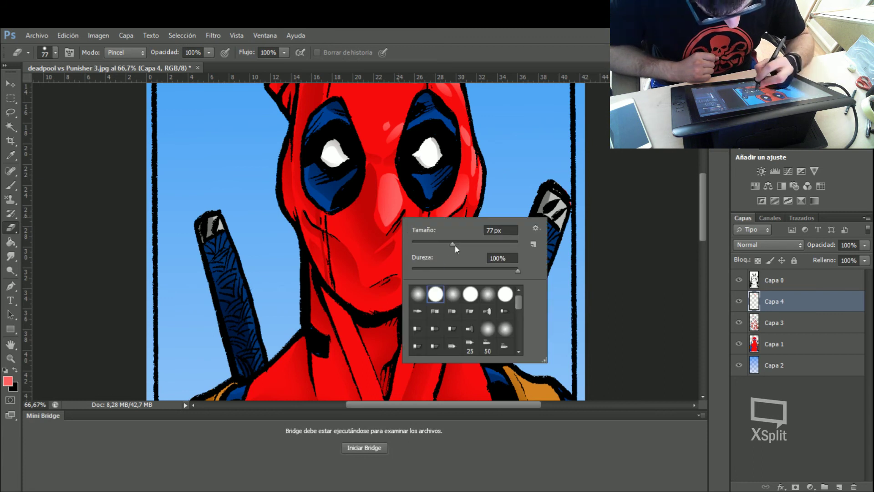
{"action": "left_click", "coordinate": [489, 291]}
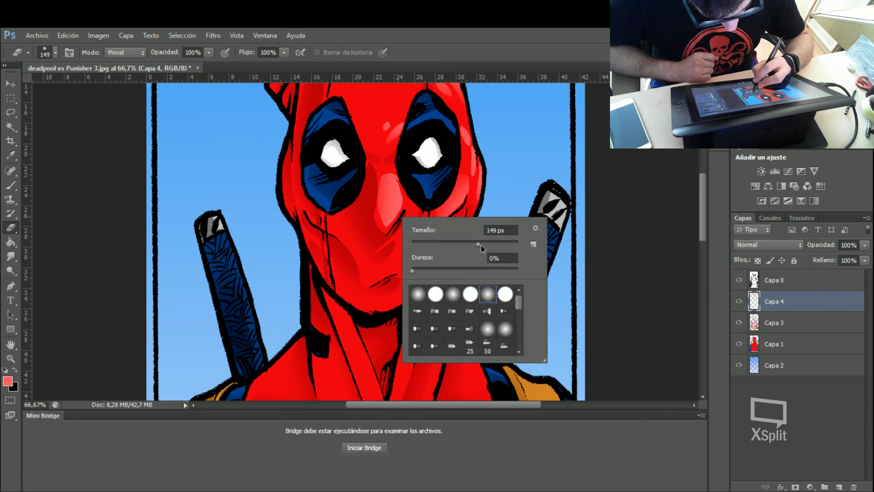
{"action": "left_click", "coordinate": [380, 161]}
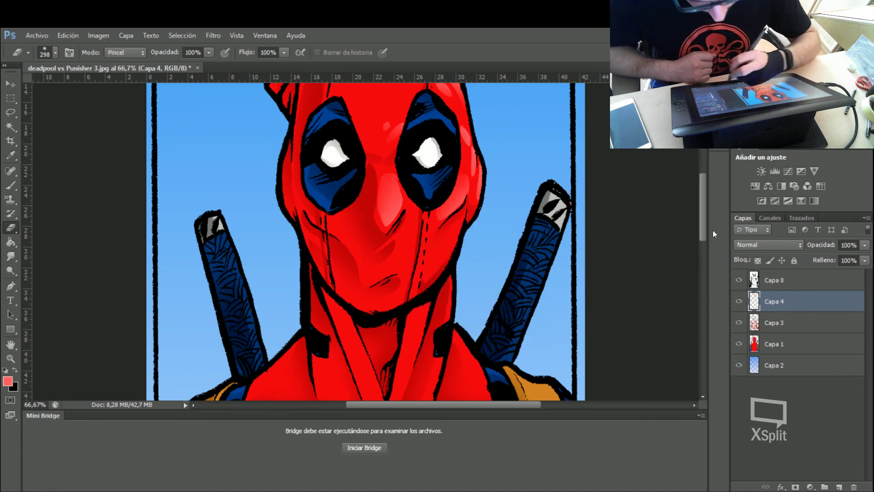
{"action": "left_click_drag", "start_coordinate": [705, 212], "coordinate": [705, 190]}
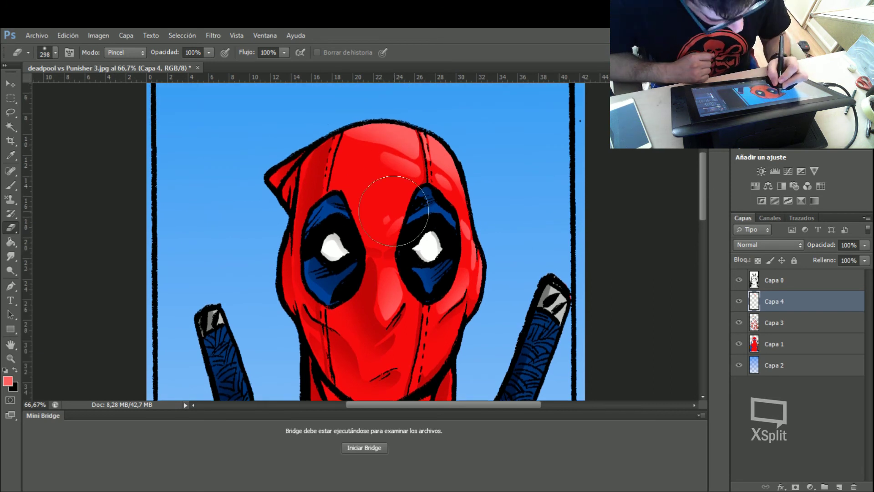
{"action": "mouse_move", "coordinate": [367, 170]}
{"action": "left_mouse_down"}
{"action": "mouse_move", "coordinate": [425, 201]}
{"action": "mouse_move", "coordinate": [452, 228]}
{"action": "left_mouse_up"}
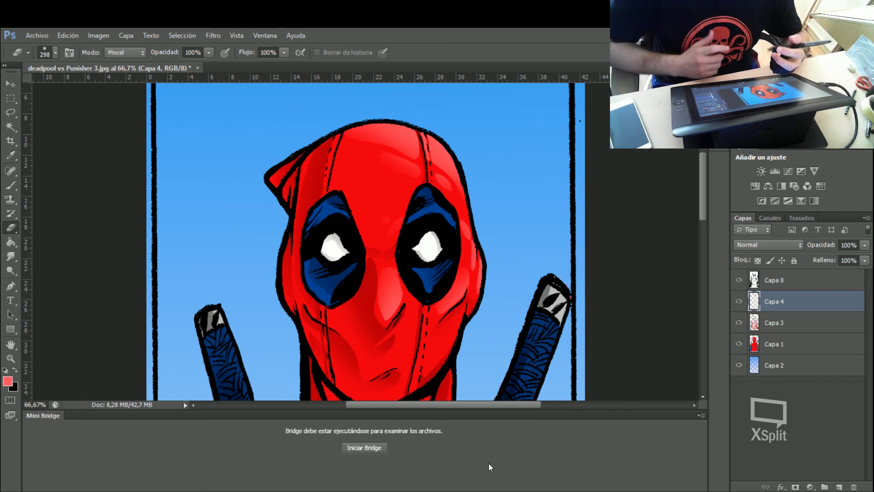
{"action": "left_click_drag", "start_coordinate": [703, 187], "coordinate": [703, 214]}
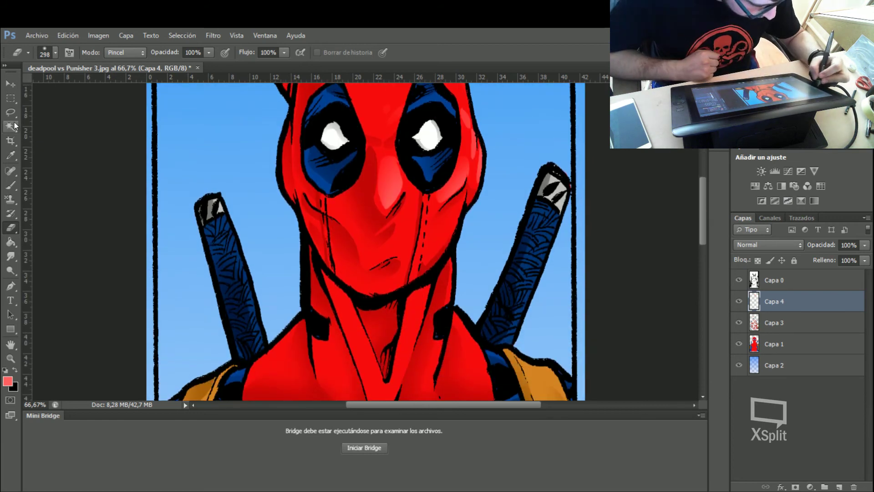
- Paint a highlight in the selection near the nose and deselect
{"action": "key", "text": "l"}
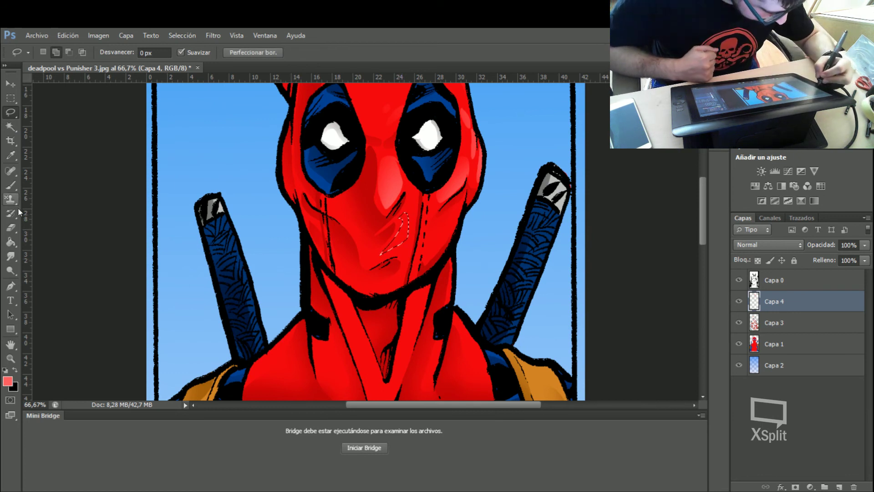
{"action": "left_click", "coordinate": [10, 186]}
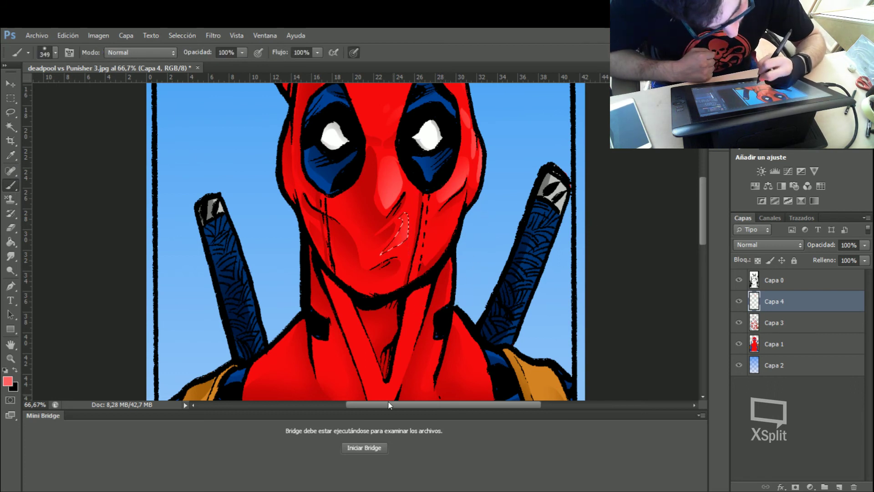
{"action": "key", "text": "ctrl+d"}
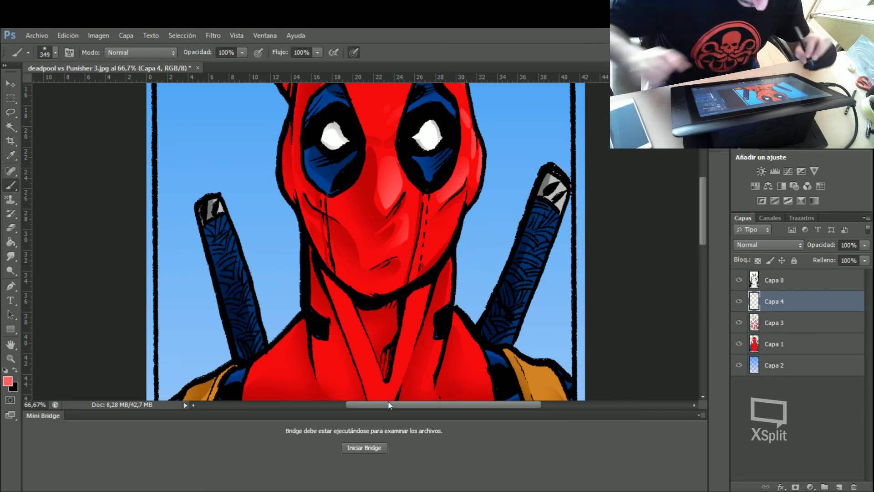
- At 100% zoom, paint thin light-red strips along the cheek and face seams
{"action": "key", "text": "l"}
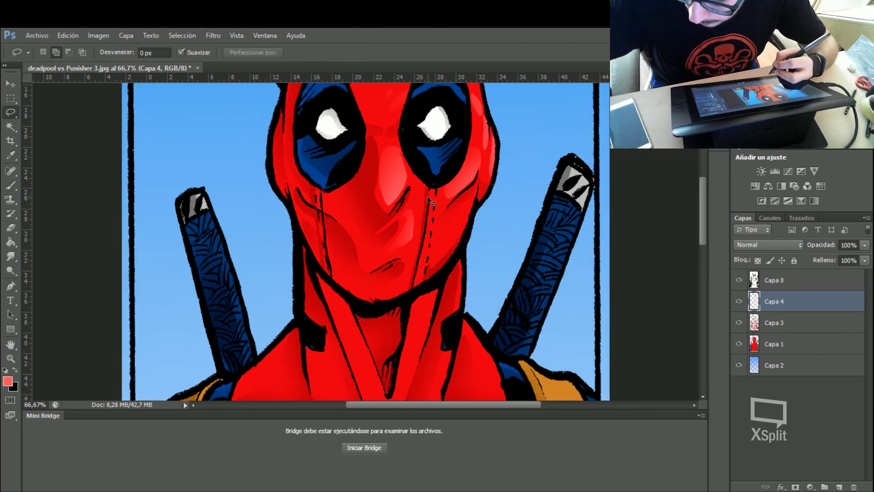
{"action": "key", "text": "ctrl+plus"}
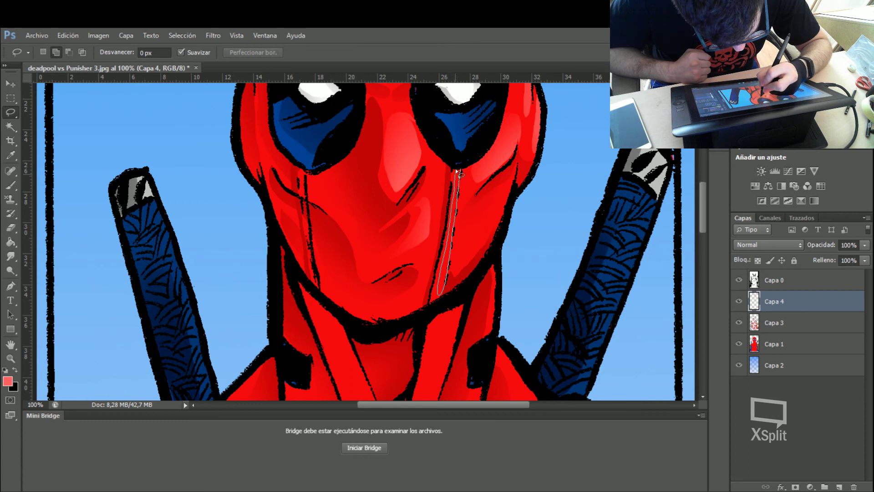
{"action": "left_click_drag", "start_coordinate": [460, 173], "coordinate": [458, 169]}
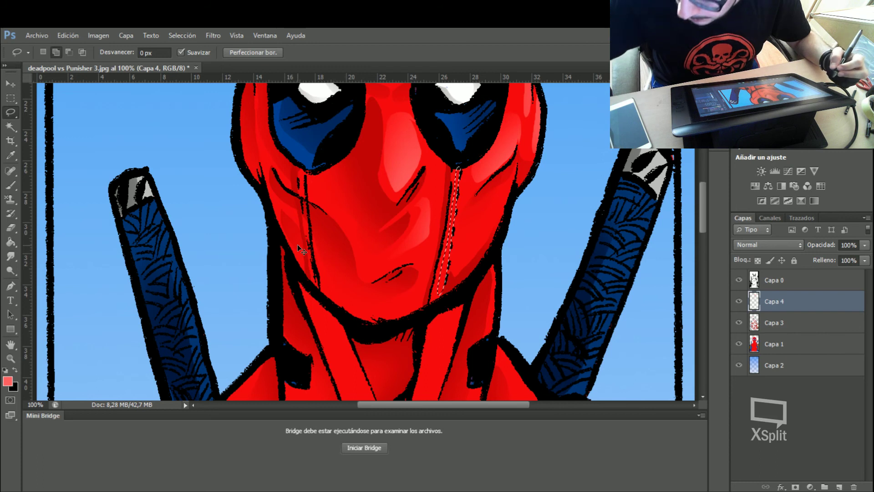
{"action": "key", "text": "ctrl+minus"}
{"action": "key", "text": "ctrl+minus"}
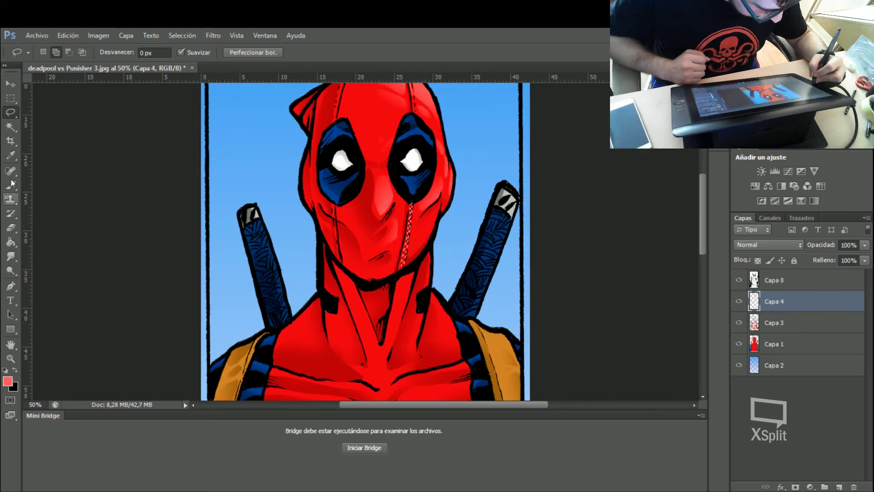
{"action": "left_click", "coordinate": [20, 180]}
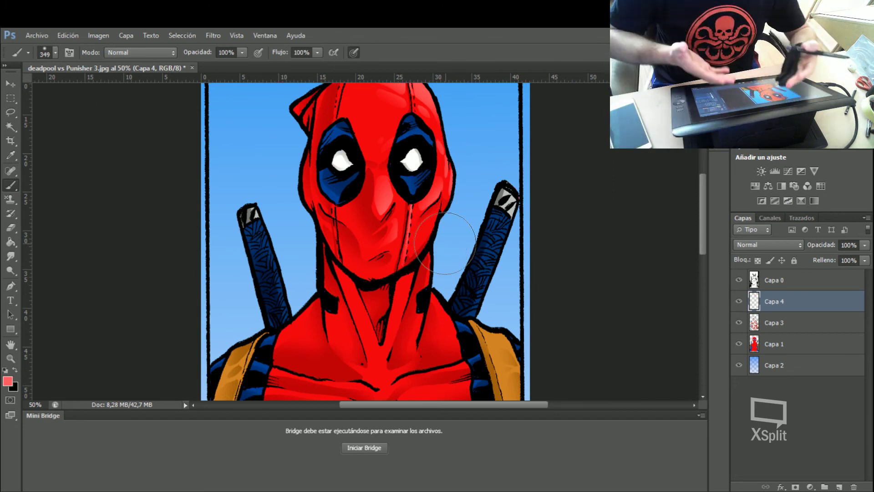
{"action": "key", "text": "ctrl+plus"}
{"action": "key", "text": "ctrl+plus"}
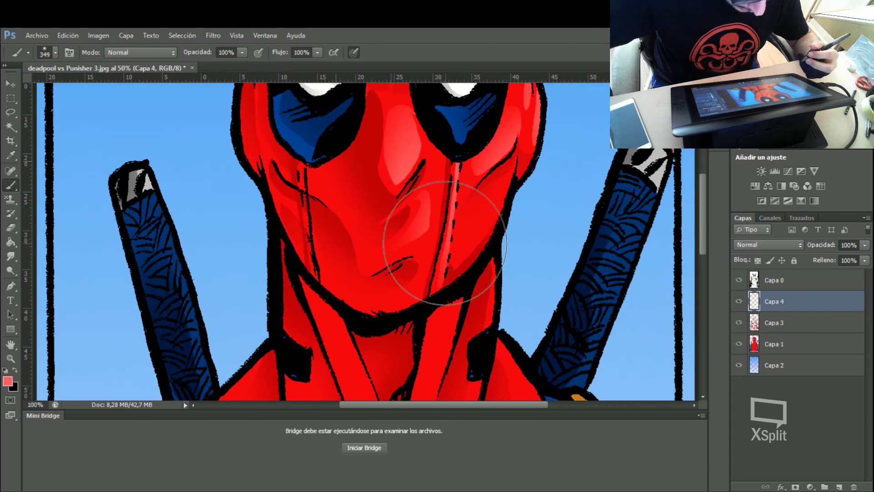
{"action": "left_click", "coordinate": [11, 113]}
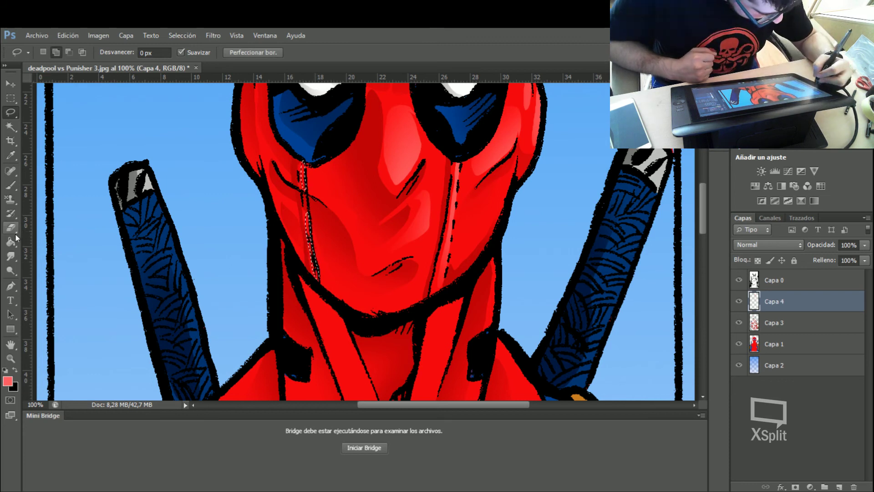
{"action": "left_click", "coordinate": [11, 186]}
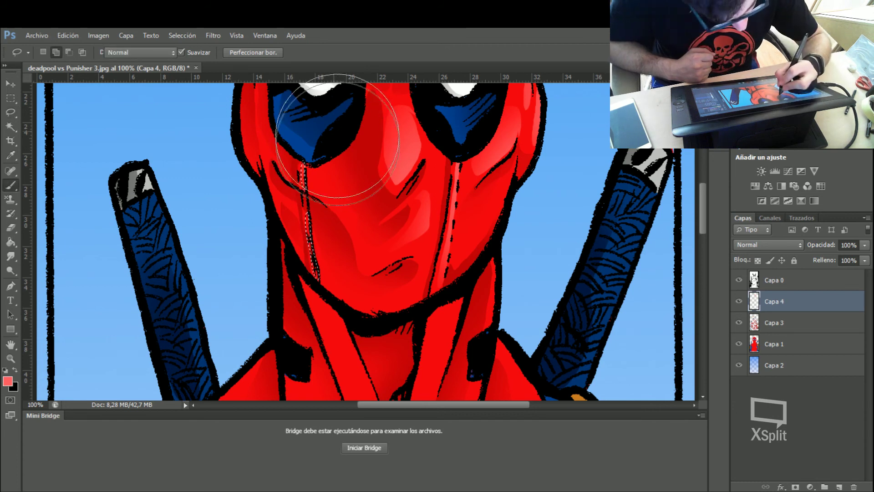
{"action": "key", "text": "ctrl+d"}
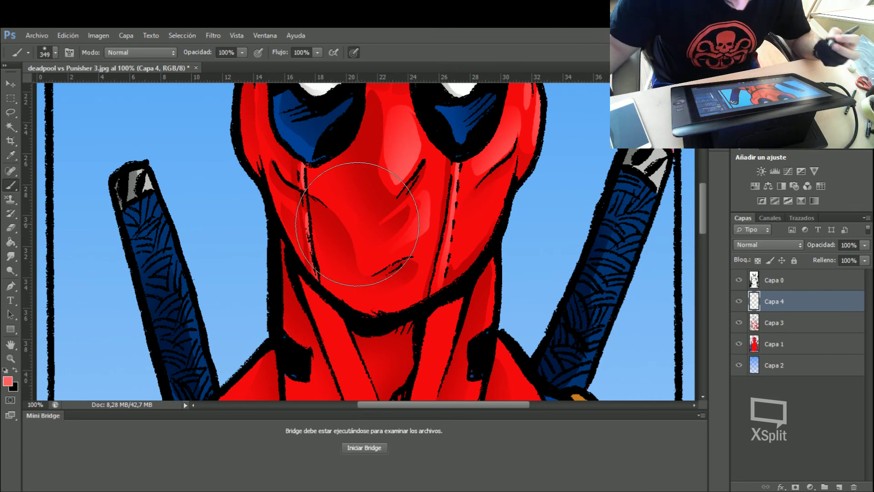
{"action": "scroll", "coordinate": [357, 224], "scroll_direction": "down", "scroll_amount": 3}
{"action": "scroll", "coordinate": [358, 224], "scroll_direction": "down", "scroll_amount": 3}
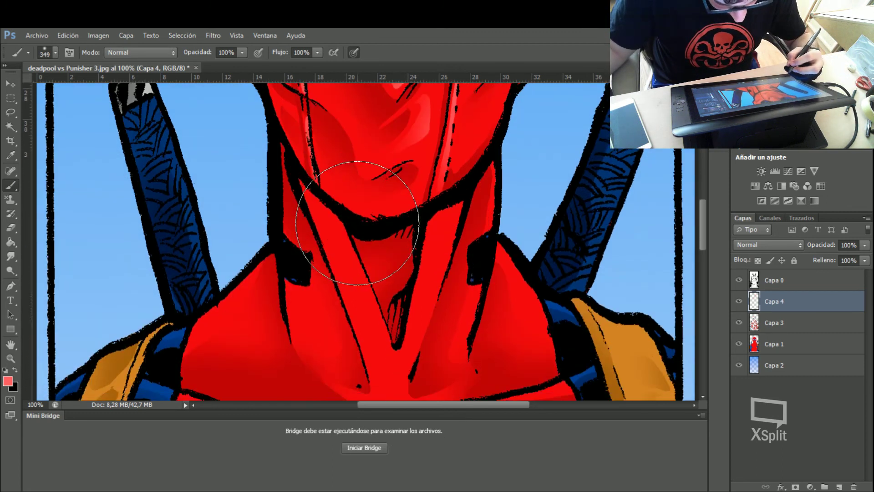
{"action": "scroll", "coordinate": [357, 224], "scroll_direction": "down", "scroll_amount": 3}
{"action": "scroll", "coordinate": [357, 224], "scroll_direction": "down", "scroll_amount": 2}
- Paint a brighter red gloss strip down the right side of the neck, then deselect
{"action": "key", "text": "l"}
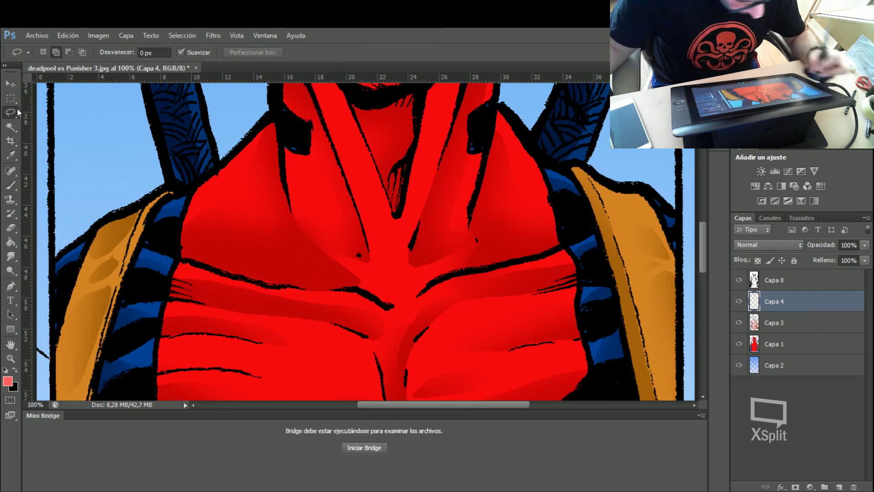
{"action": "left_click_drag", "start_coordinate": [453, 120], "coordinate": [401, 246]}
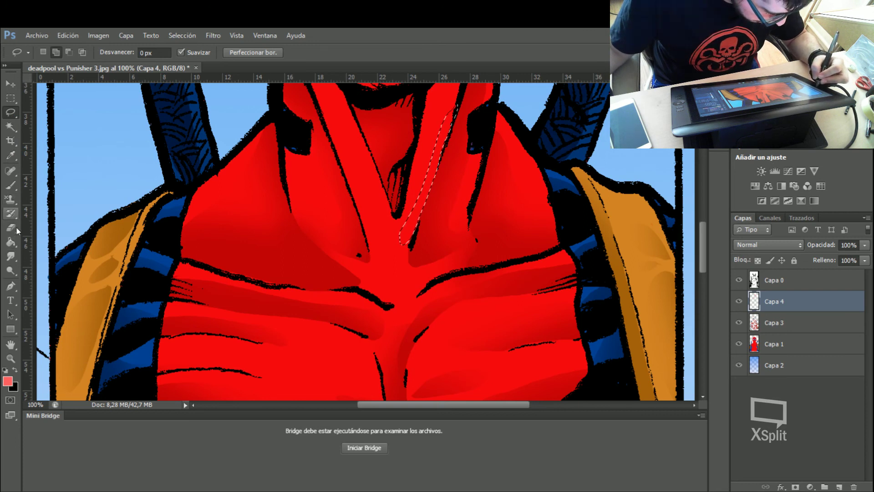
{"action": "left_click", "coordinate": [10, 185]}
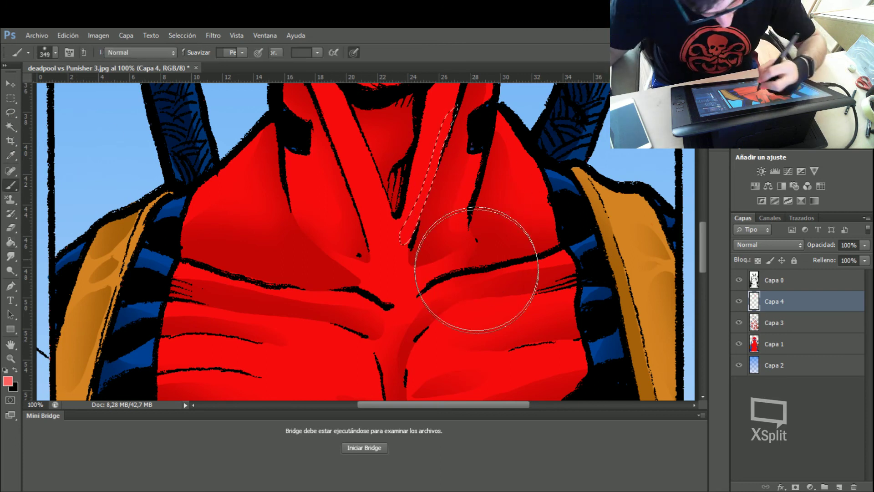
{"action": "left_click_drag", "start_coordinate": [468, 273], "coordinate": [478, 245]}
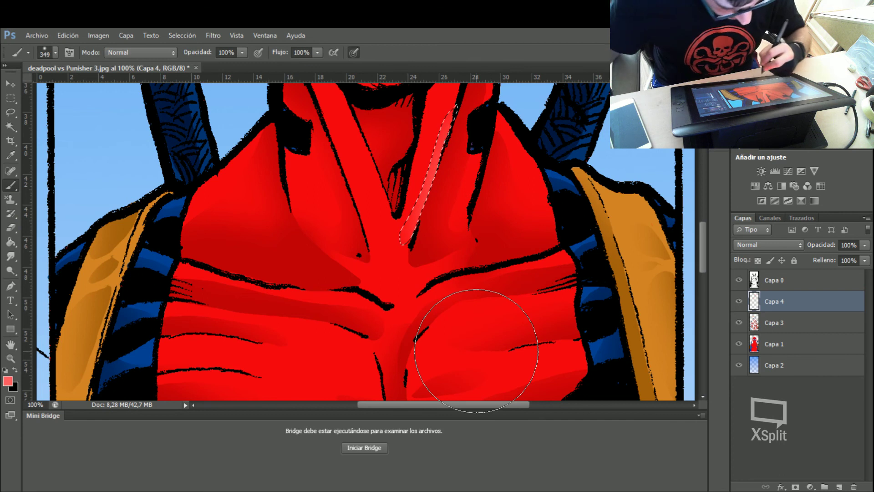
{"action": "key", "text": "ctrl+d"}
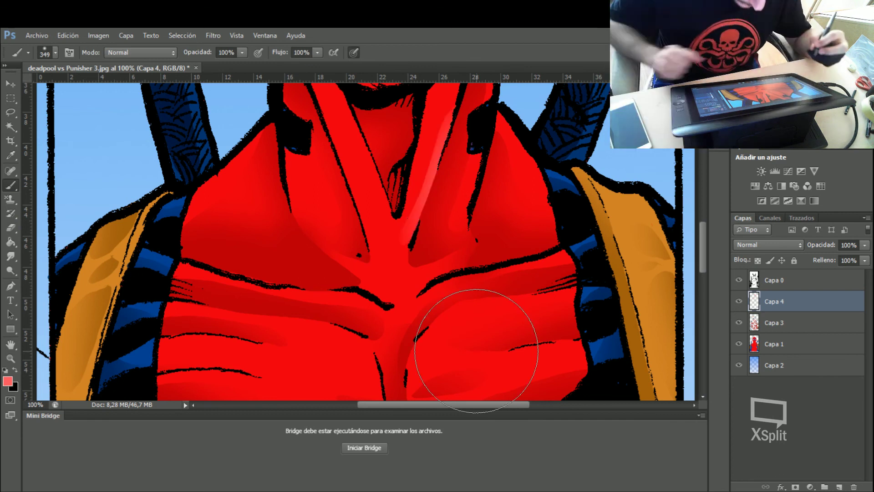
{"action": "left_click", "coordinate": [11, 112]}
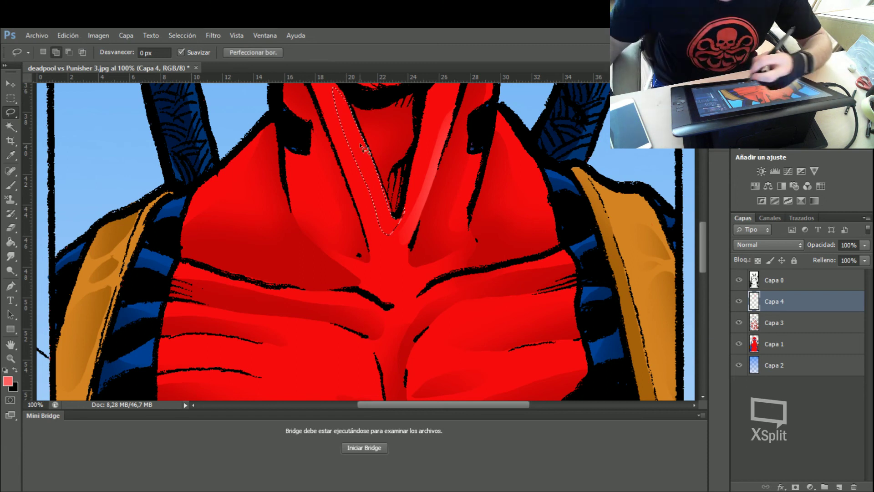
{"action": "left_click_drag", "start_coordinate": [702, 237], "coordinate": [704, 200]}
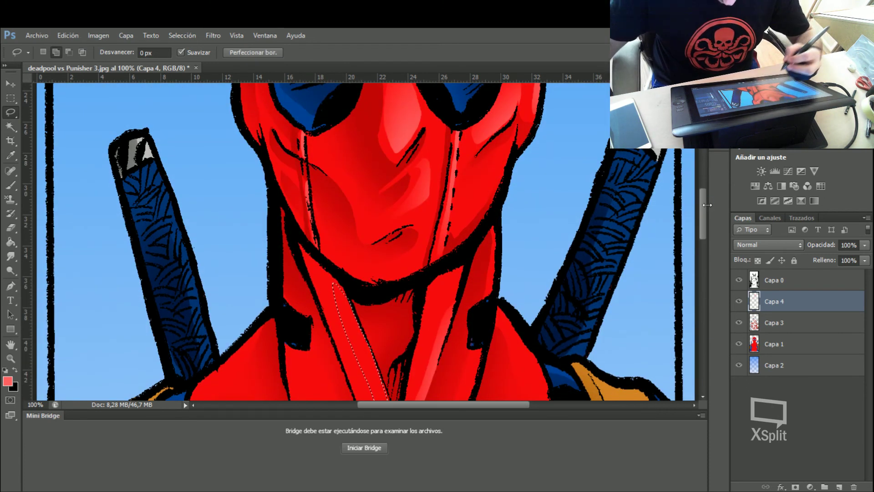
- At 66.7% zoom, paint a light highlight strip down the centre of the neck
{"action": "key", "text": "ctrl+minus"}
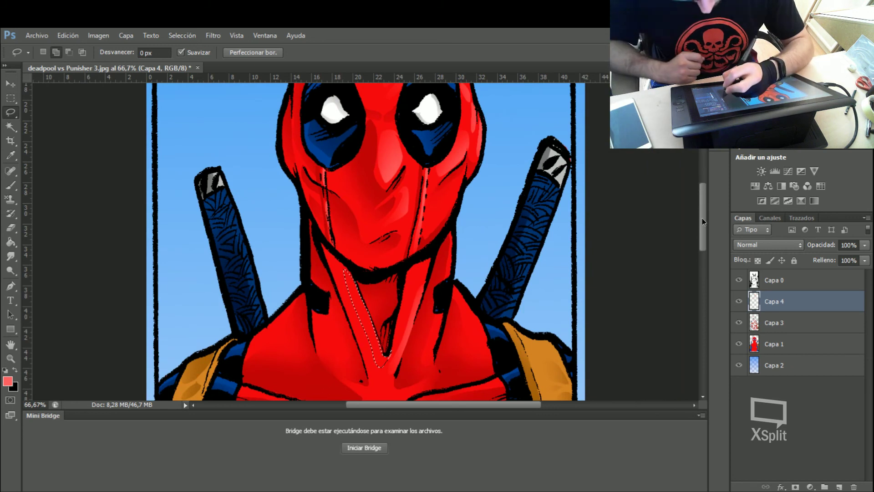
{"action": "left_click_drag", "start_coordinate": [703, 218], "coordinate": [702, 237]}
{"action": "left_click_drag", "start_coordinate": [344, 233], "coordinate": [346, 235]}
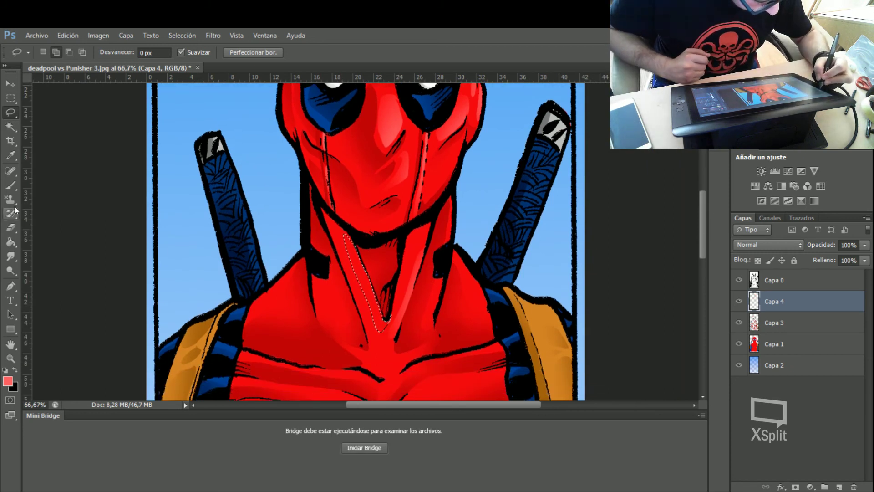
{"action": "left_click", "coordinate": [10, 185]}
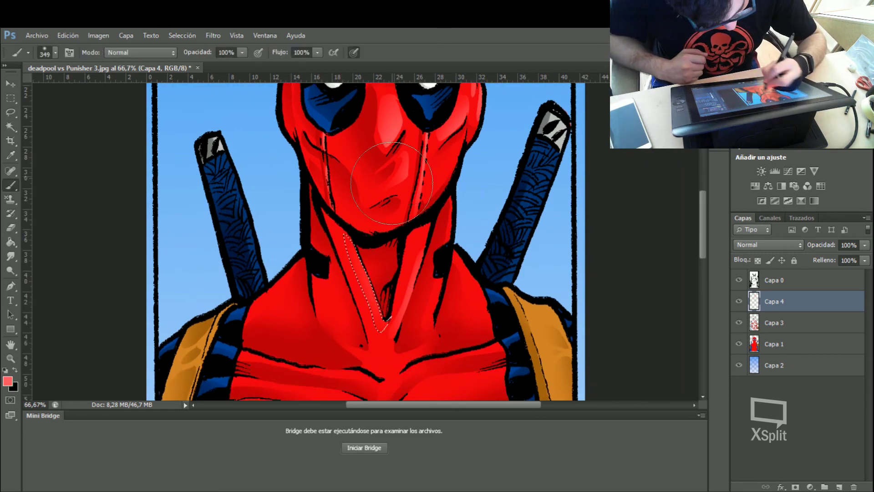
{"action": "left_click_drag", "start_coordinate": [391, 184], "coordinate": [423, 286]}
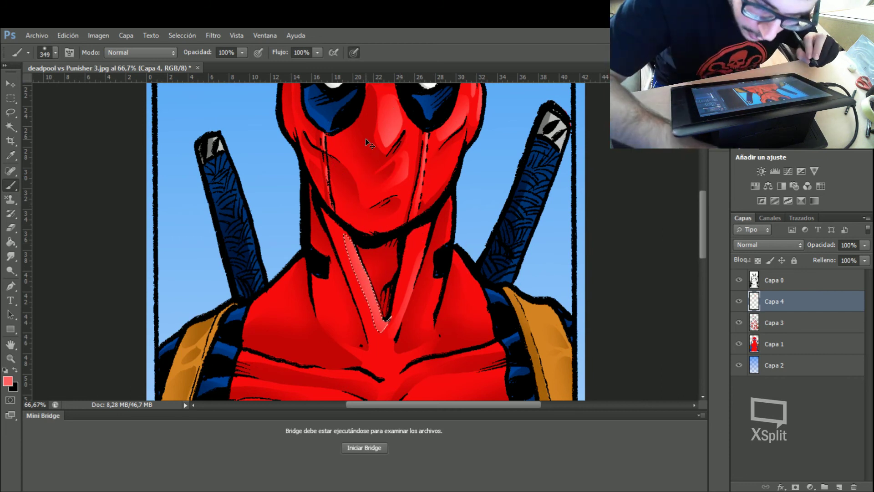
{"action": "key", "text": "ctrl+d"}
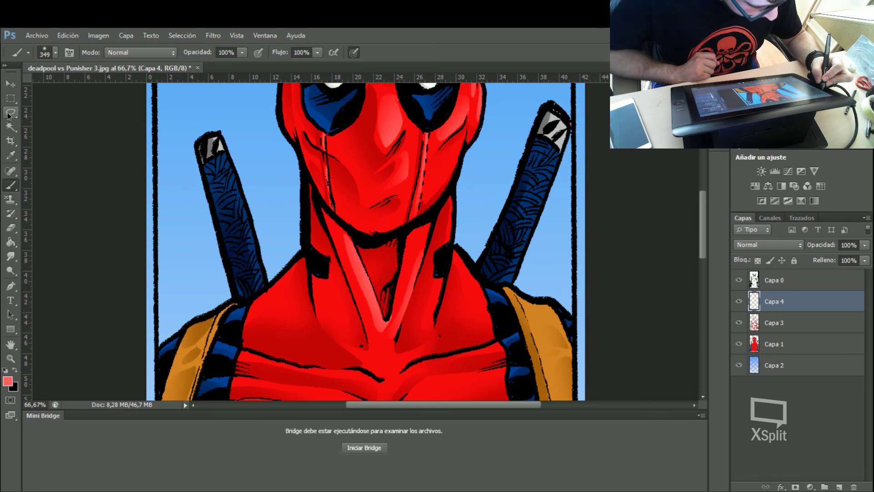
- Lasso and paint a thin light strip along the neck's edge toward the shoulder
{"action": "left_click", "coordinate": [9, 112]}
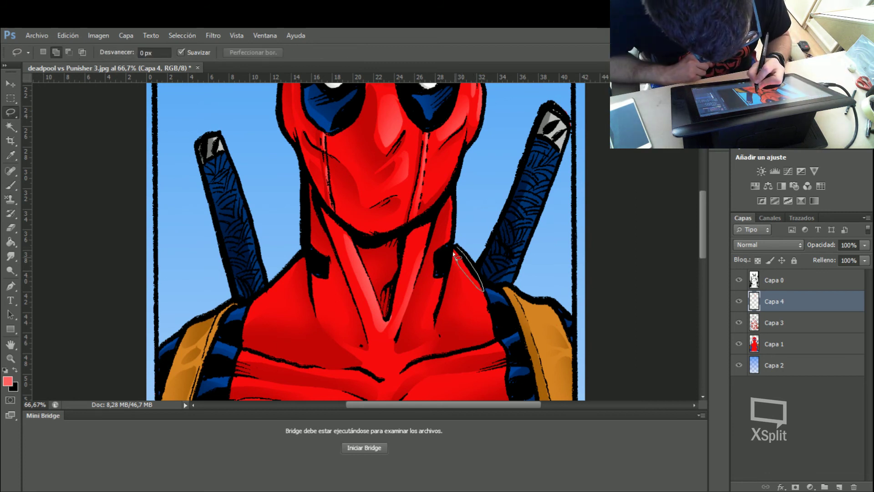
{"action": "left_click_drag", "start_coordinate": [497, 324], "coordinate": [483, 290]}
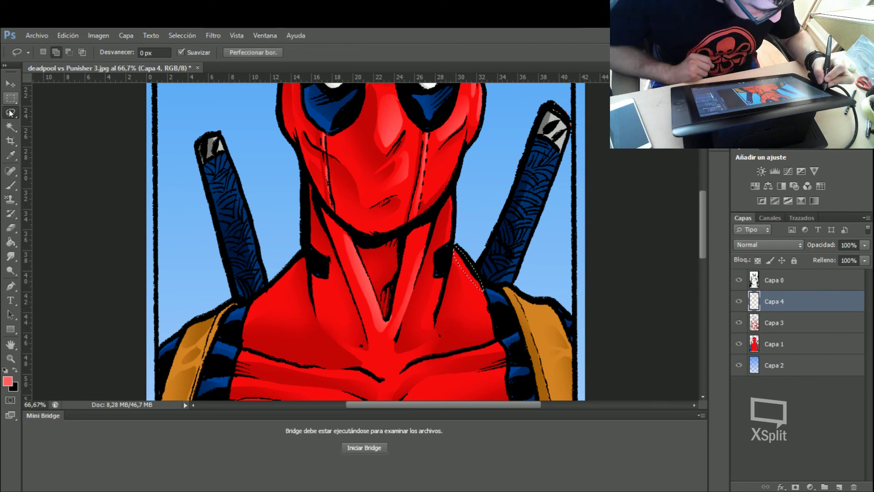
{"action": "left_click", "coordinate": [10, 185]}
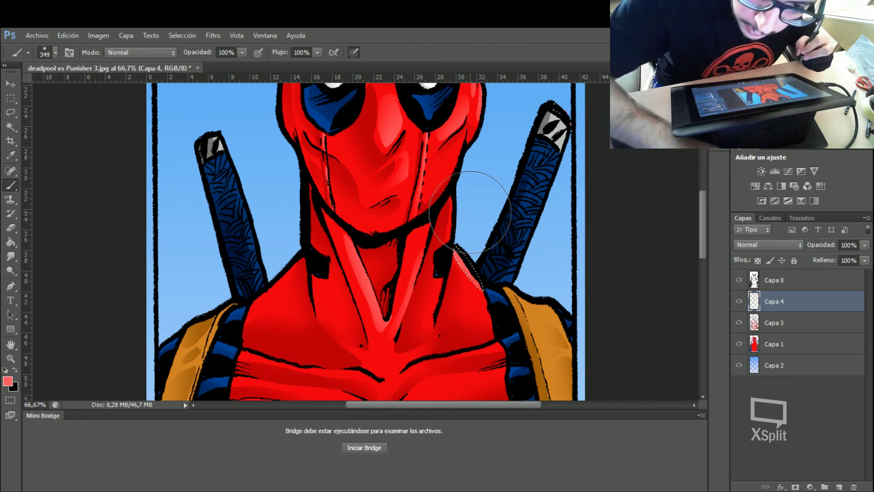
{"action": "key", "text": "ctrl+d"}
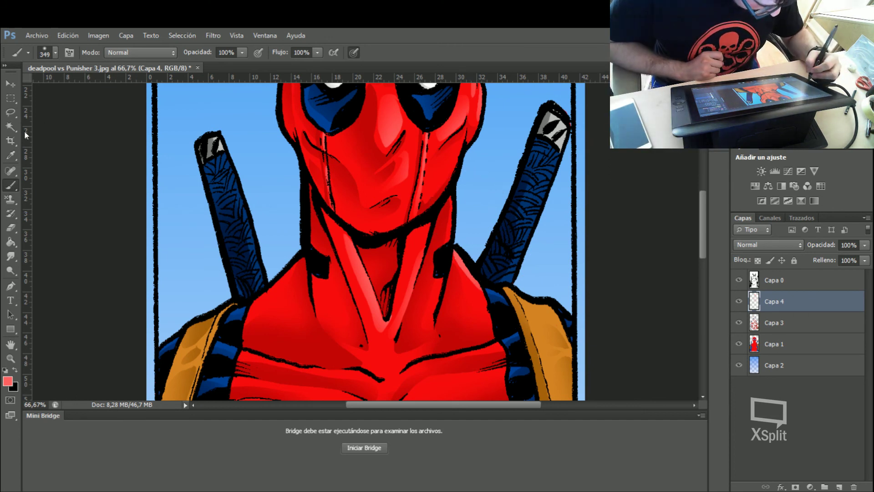
{"action": "left_click", "coordinate": [10, 113]}
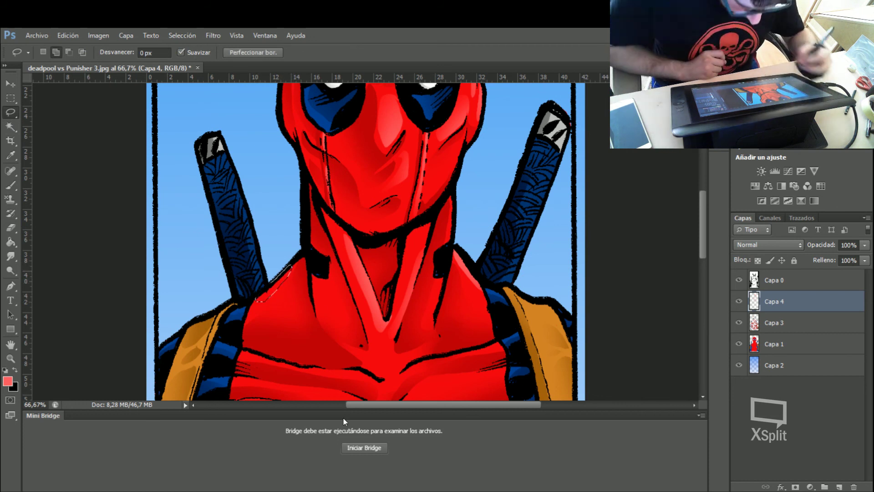
{"action": "left_click", "coordinate": [14, 184]}
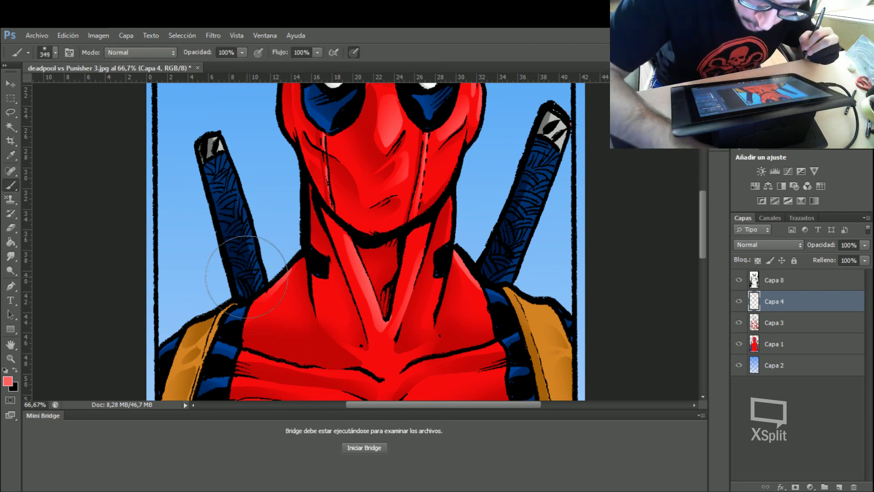
- Paint a thin crease highlight below the right collar, then deselect
{"action": "key", "text": "l"}
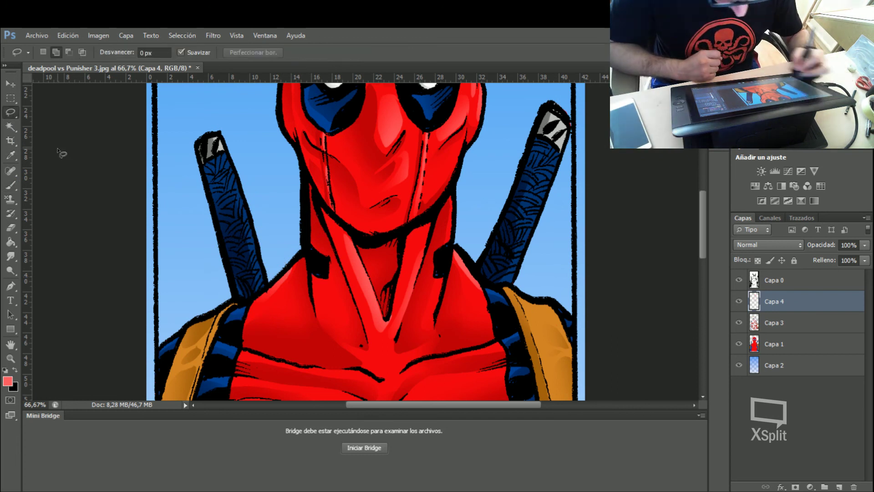
{"action": "scroll", "coordinate": [518, 262], "scroll_direction": "down", "scroll_amount": 3}
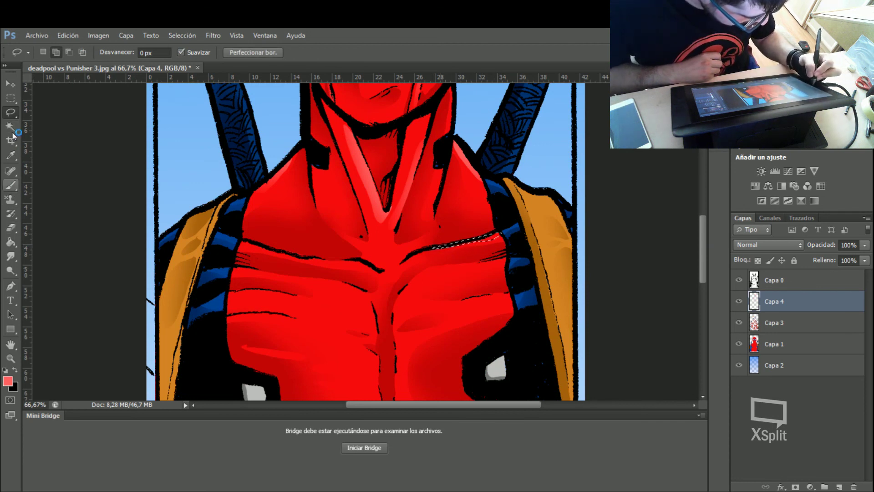
{"action": "left_click", "coordinate": [11, 186]}
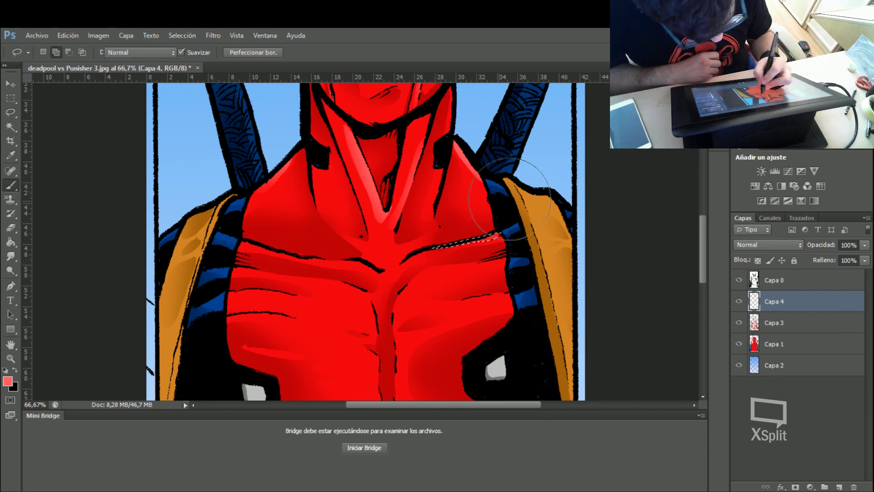
{"action": "key", "text": "ctrl+d"}
- Add darker red shading on the left chest and a highlight along a chest crease
{"action": "left_click_drag", "start_coordinate": [303, 228], "coordinate": [313, 259]}
{"action": "key", "text": "l"}
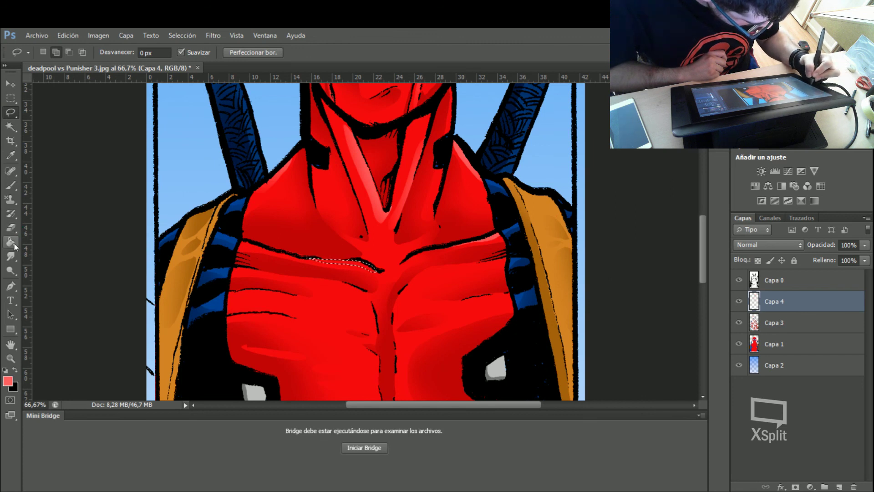
{"action": "left_click", "coordinate": [11, 185]}
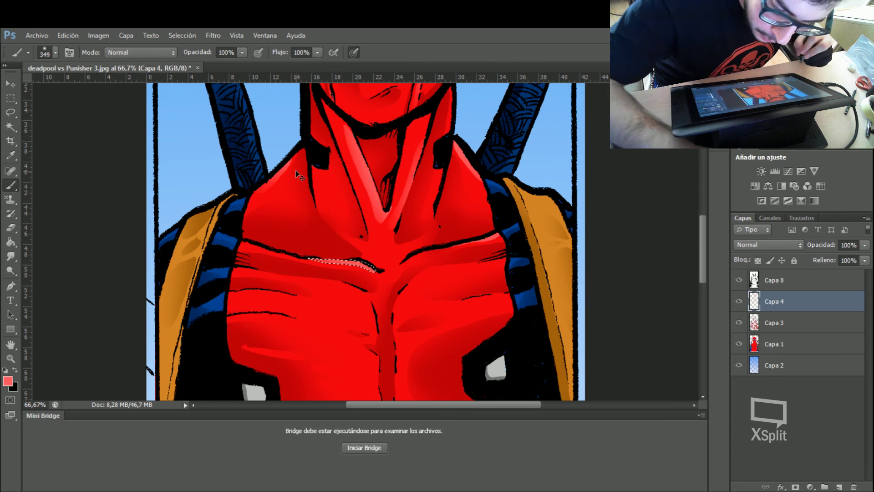
{"action": "key", "text": "ctrl+d"}
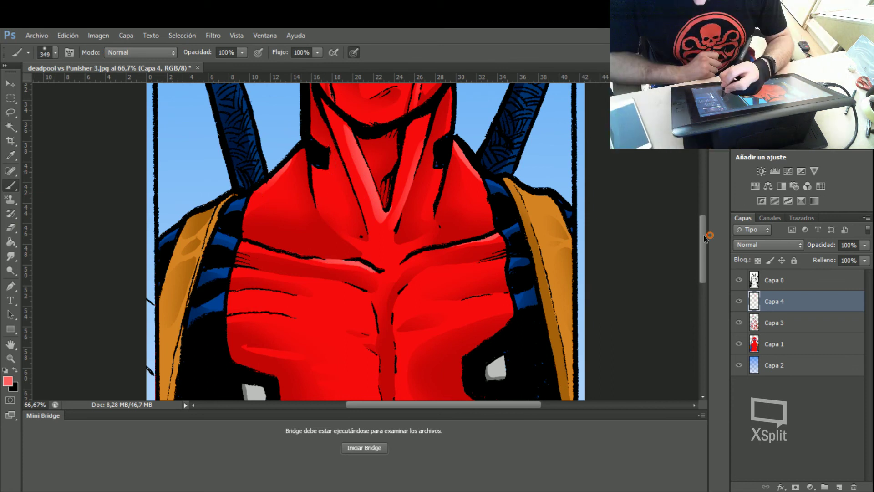
{"action": "left_click_drag", "start_coordinate": [705, 238], "coordinate": [707, 256]}
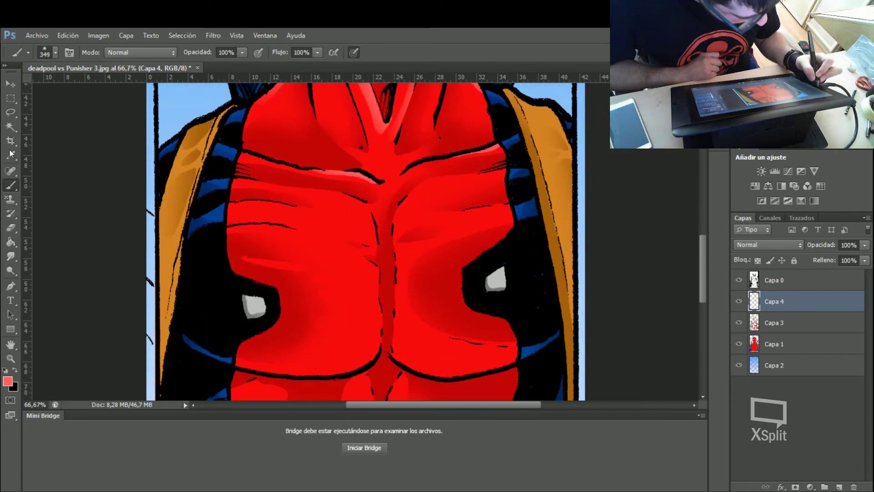
- Lasso and paint a light-red gloss shape on the right pectoral
{"action": "left_click", "coordinate": [9, 114]}
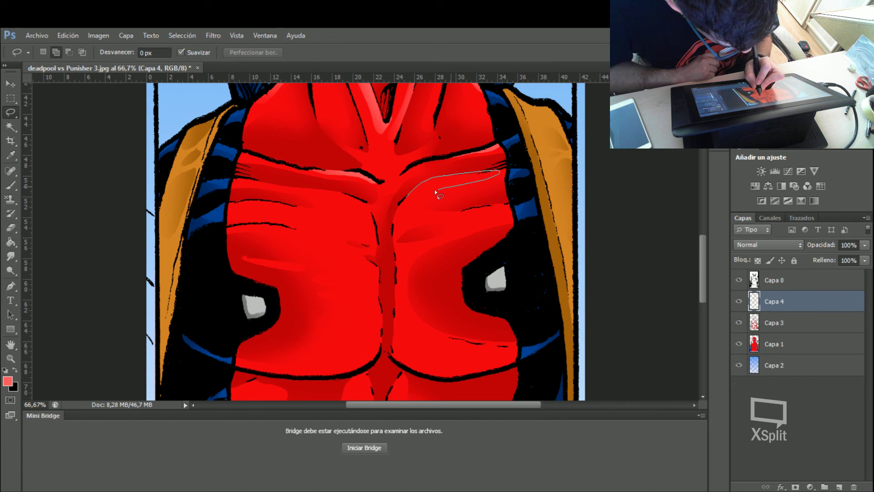
{"action": "left_click_drag", "start_coordinate": [408, 187], "coordinate": [409, 194]}
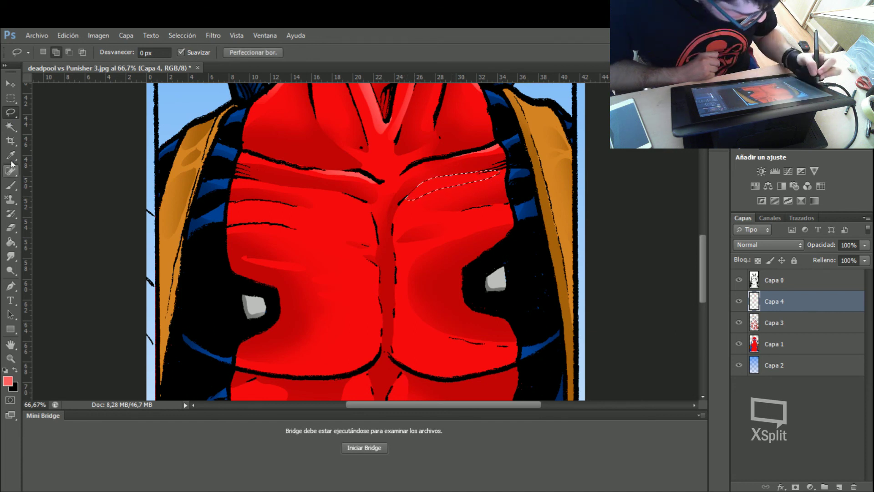
{"action": "left_click", "coordinate": [11, 185]}
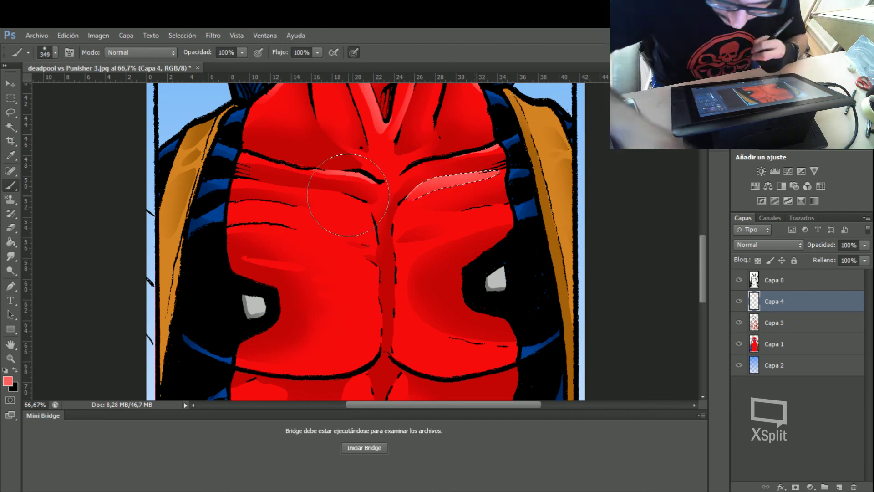
{"action": "key", "text": "ctrl+d"}
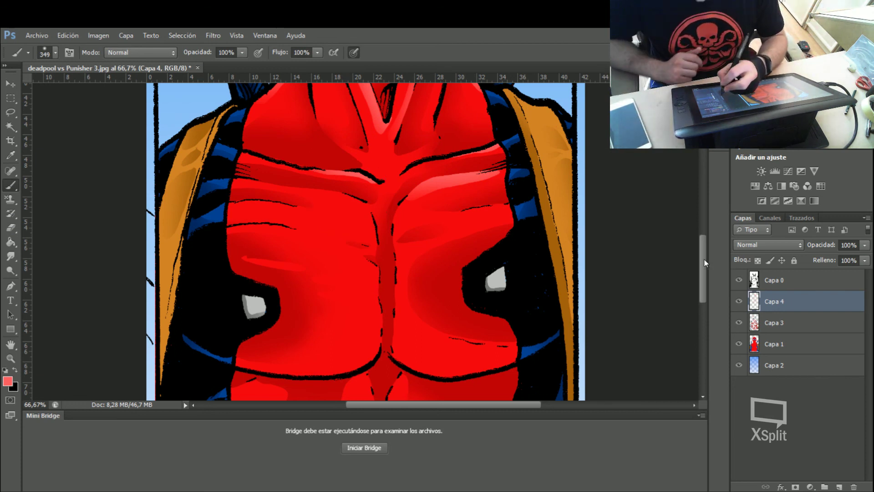
{"action": "left_click_drag", "start_coordinate": [704, 263], "coordinate": [705, 254]}
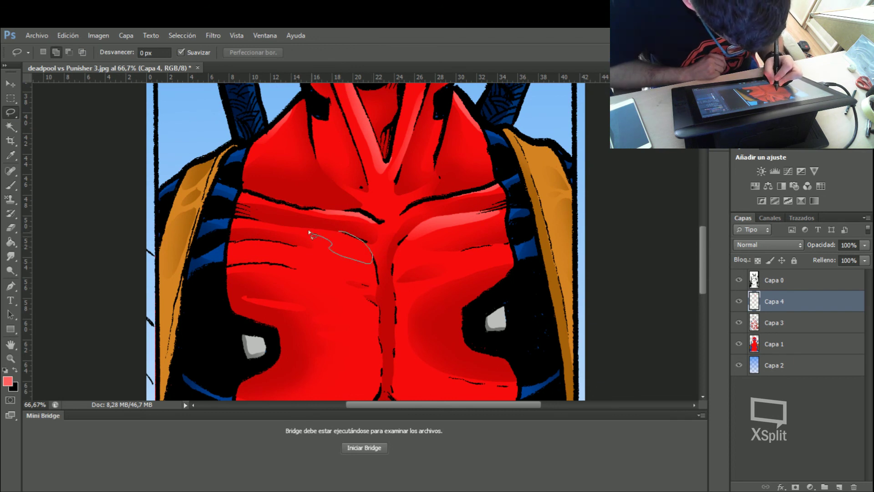
- Paint a light-red gloss patch on the inner left pectoral, then deselect
{"action": "left_click", "coordinate": [11, 185]}
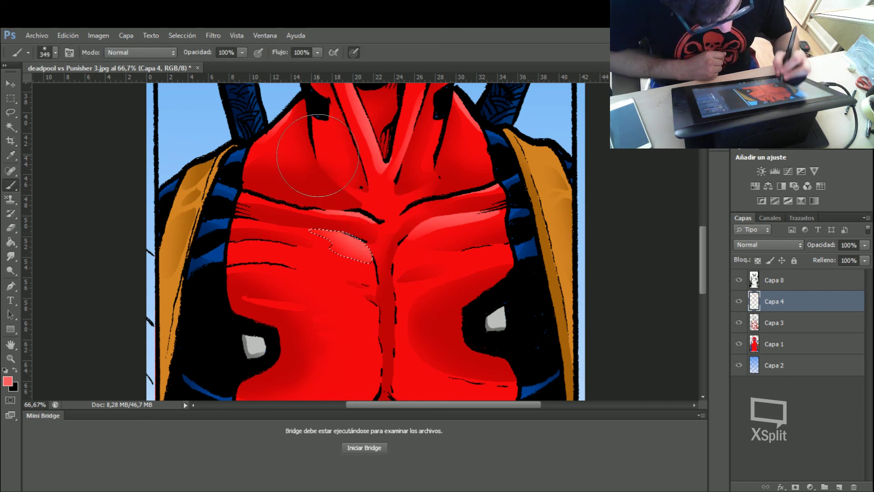
{"action": "key", "text": "ctrl+d"}
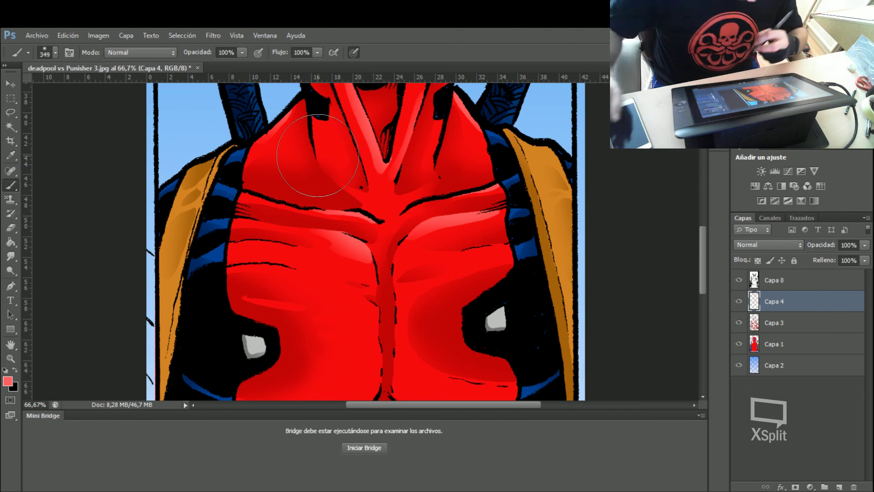
{"action": "left_click_drag", "start_coordinate": [705, 267], "coordinate": [707, 291]}
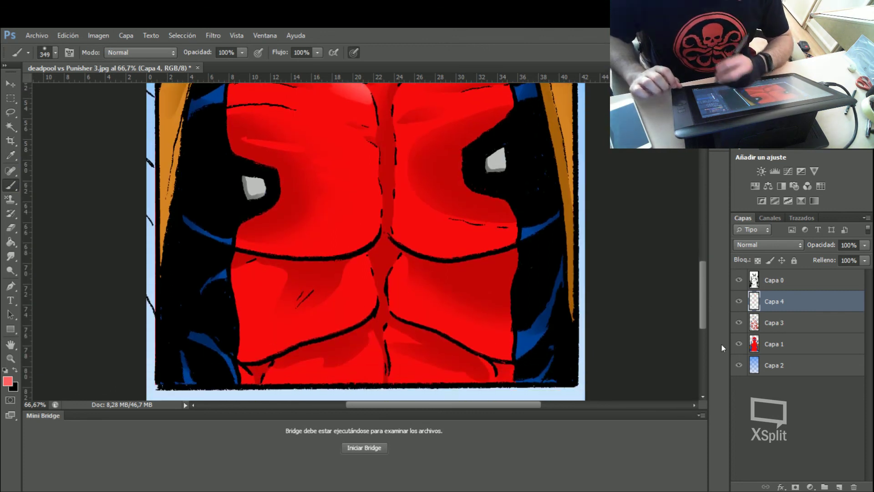
- Paint a light-pink highlight on a small lassoed patch of the abdomen
{"action": "left_click", "coordinate": [11, 112]}
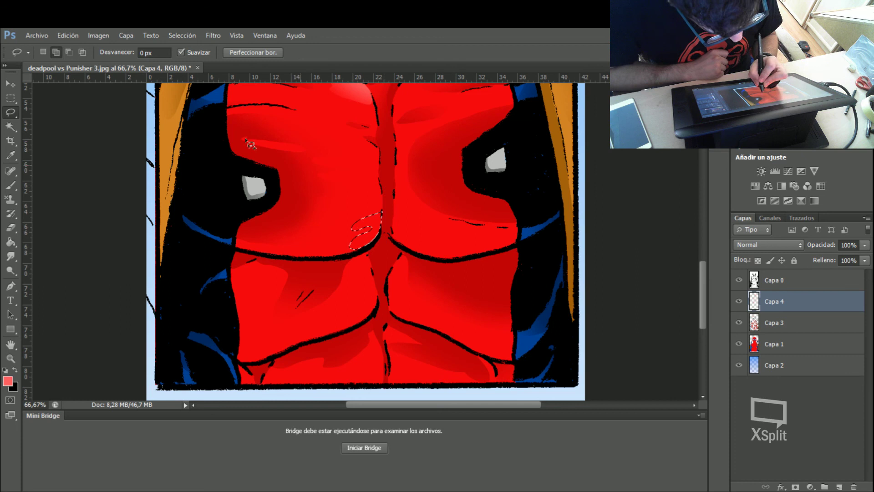
{"action": "left_click", "coordinate": [10, 185]}
{"action": "left_click_drag", "start_coordinate": [409, 142], "coordinate": [403, 237]}
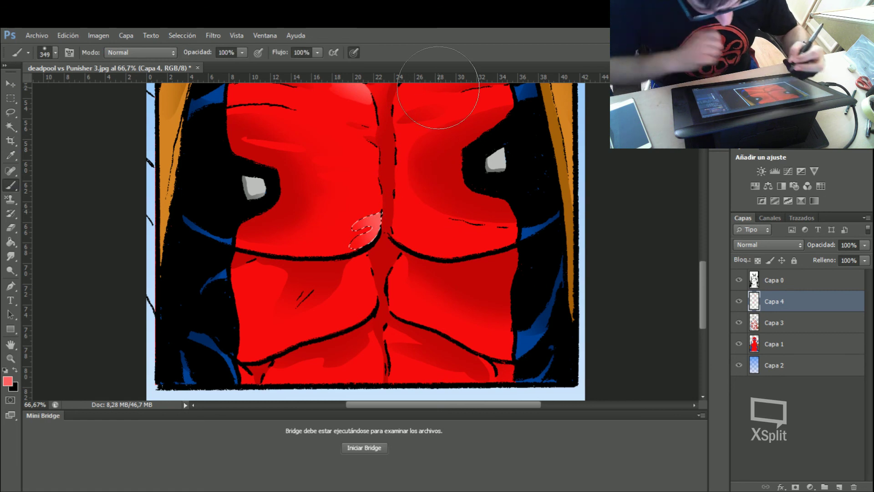
{"action": "key", "text": "ctrl+d"}
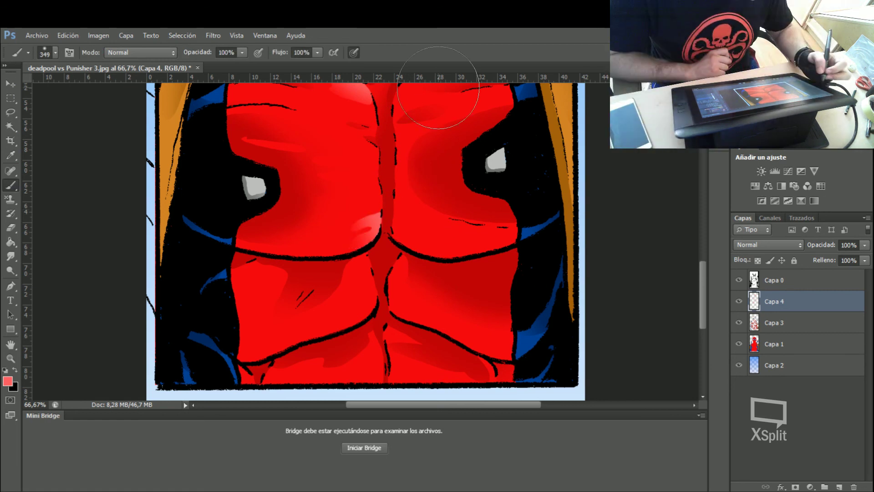
- Lasso and paint a chest highlight, undoing the too-bright stroke, then deselect
{"action": "left_click", "coordinate": [11, 112]}
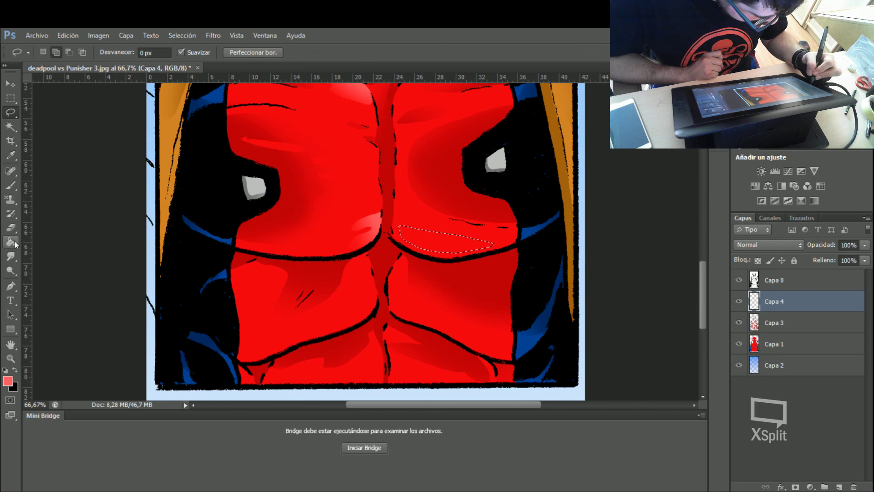
{"action": "left_click", "coordinate": [11, 187]}
{"action": "left_click_drag", "start_coordinate": [456, 248], "coordinate": [387, 258]}
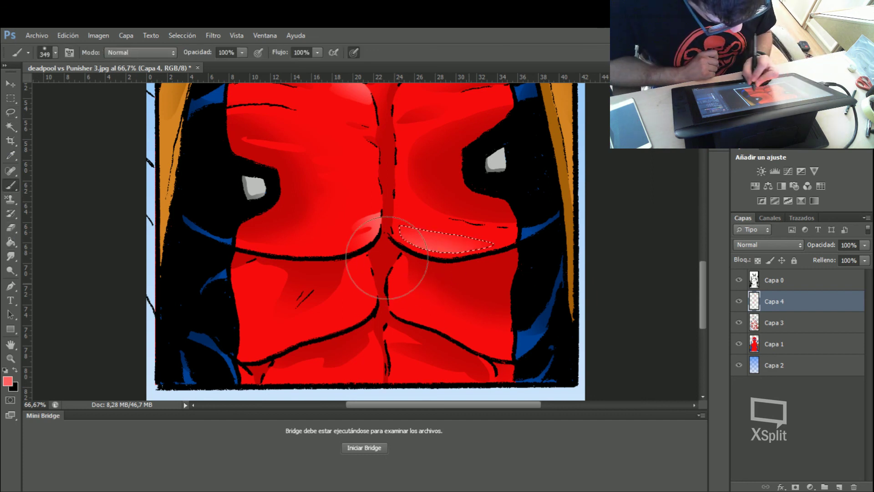
{"action": "key", "text": "ctrl+z"}
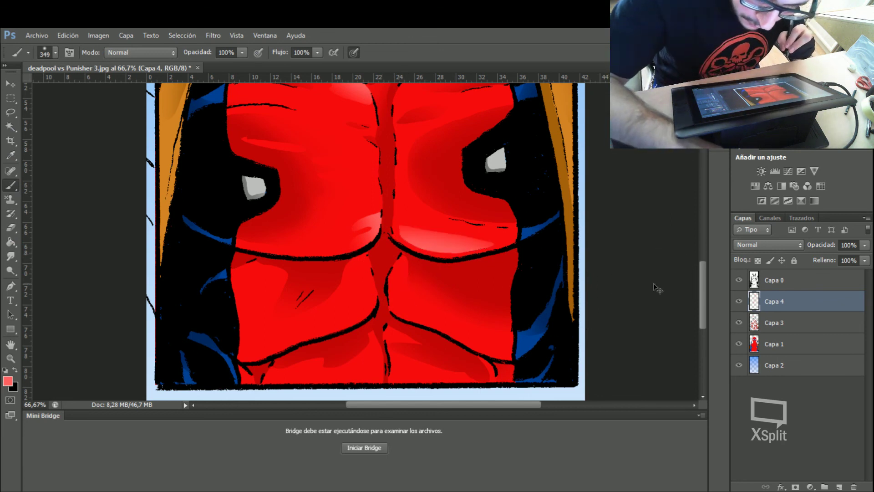
{"action": "key", "text": "ctrl+d"}
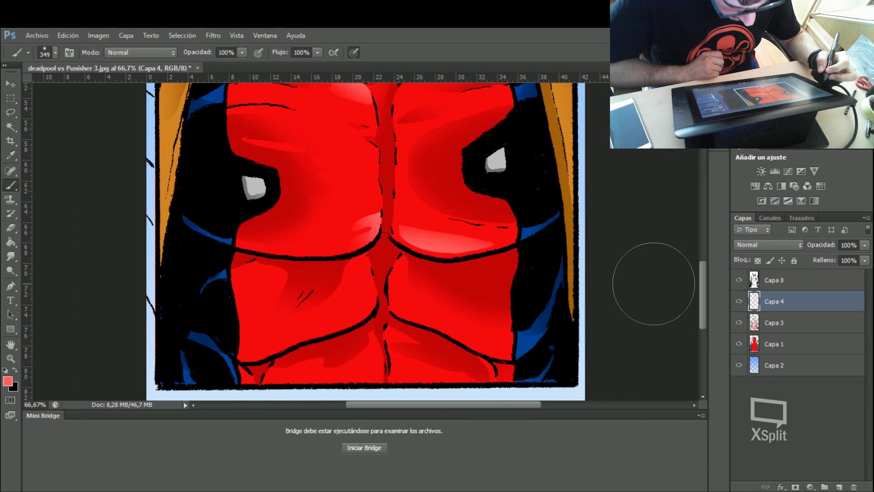
- Paint a lighter pink highlight on a lassoed abdominal muscle
{"action": "left_click", "coordinate": [13, 113]}
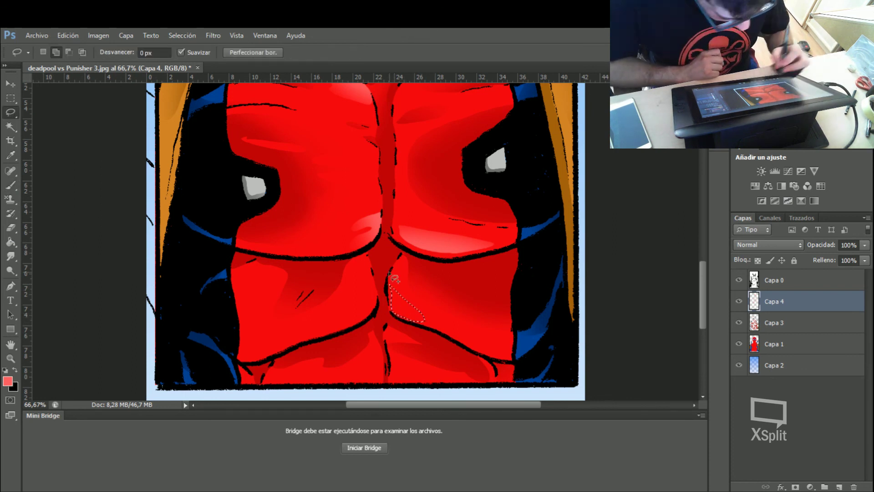
{"action": "left_click", "coordinate": [10, 185]}
{"action": "left_click", "coordinate": [11, 186]}
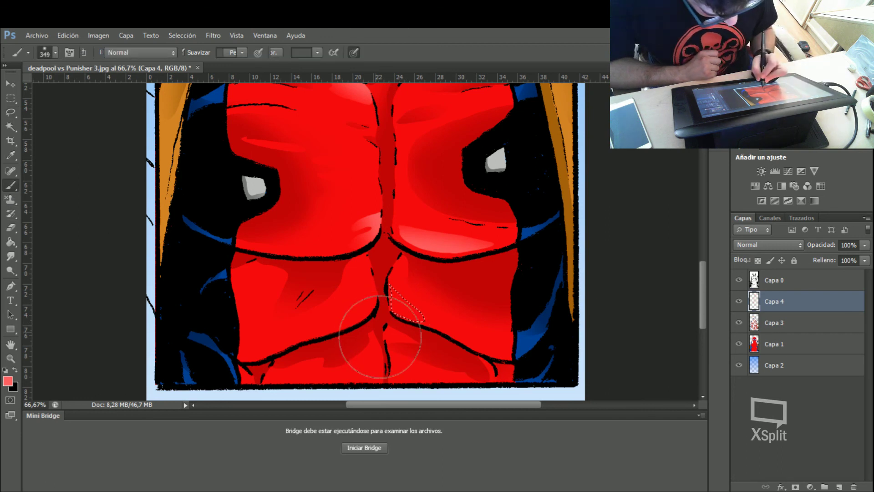
{"action": "left_click_drag", "start_coordinate": [364, 337], "coordinate": [383, 318]}
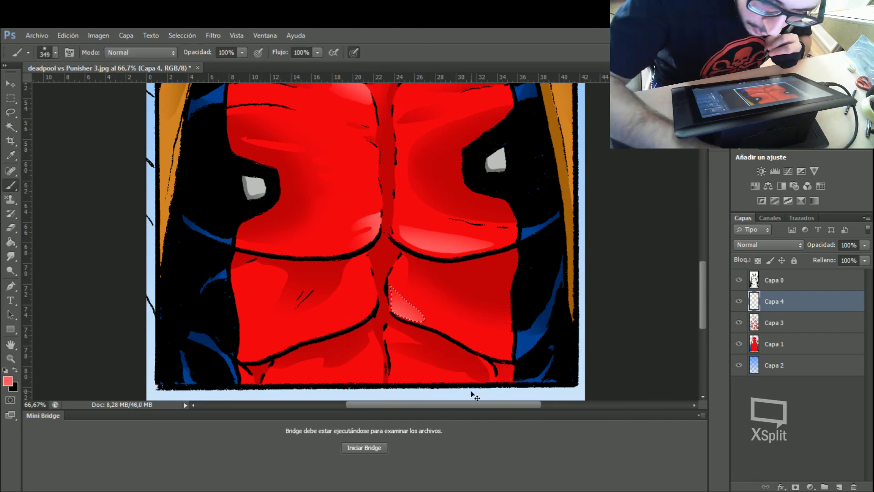
{"action": "key", "text": "ctrl+d"}
- Highlight the left abs area, deselect, and zoom out to 25%
{"action": "left_click", "coordinate": [10, 113]}
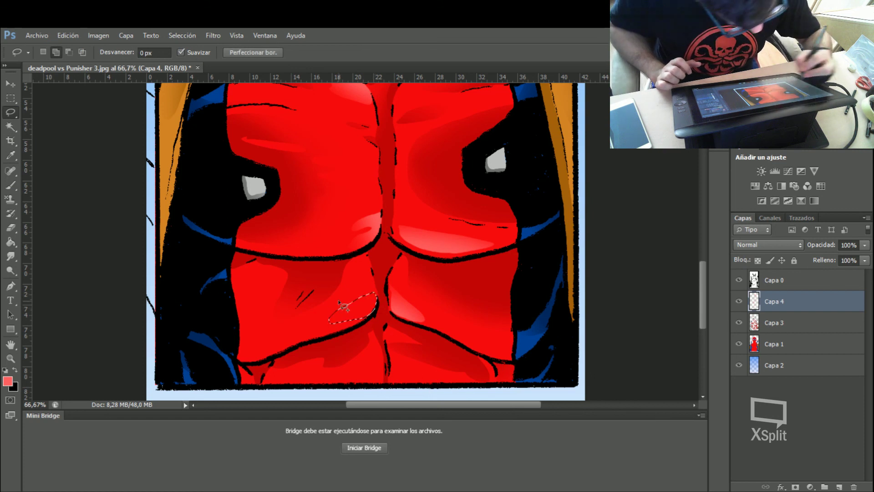
{"action": "left_click", "coordinate": [11, 187]}
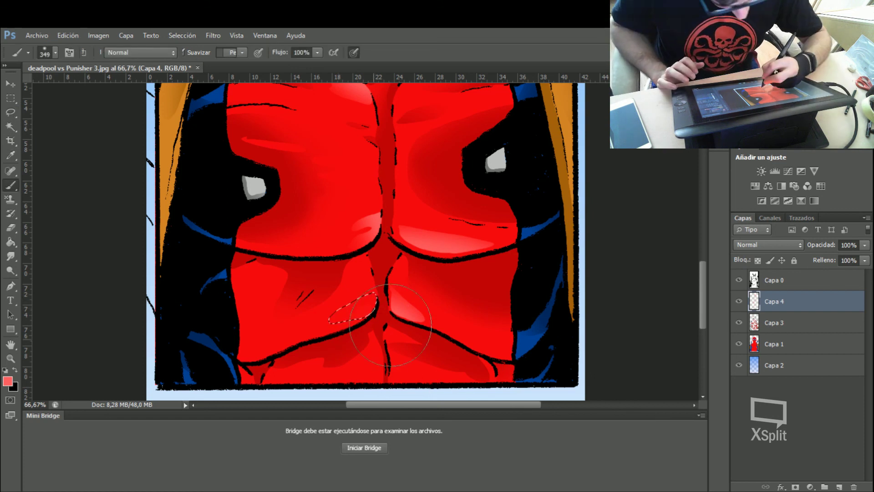
{"action": "key", "text": "ctrl+d"}
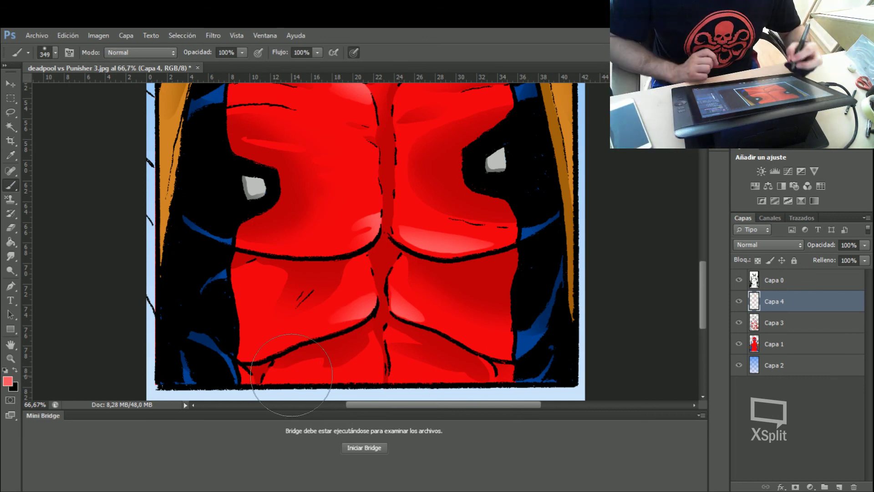
{"action": "key", "text": "ctrl+minus"}
{"action": "key", "text": "ctrl+minus"}
{"action": "key", "text": "ctrl+minus"}
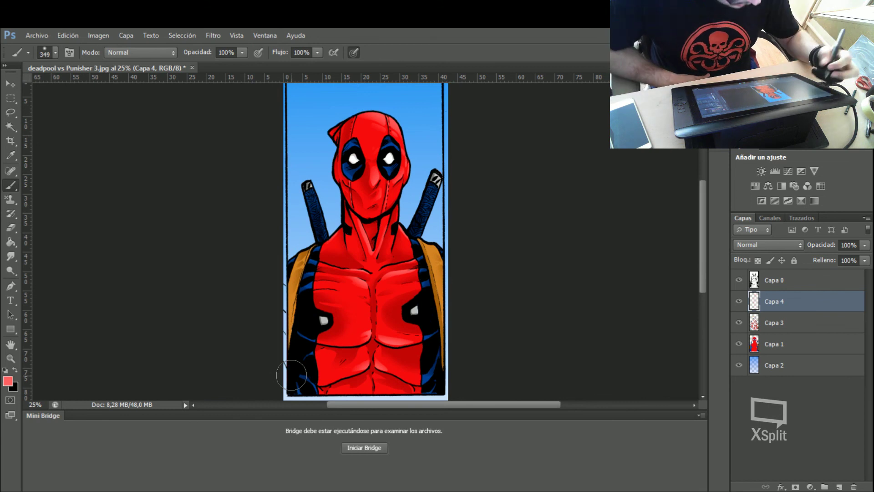
- Zoom back to 66.7% on the chest and switch to the Lasso tool
{"action": "key", "text": "ctrl+plus"}
{"action": "key", "text": "ctrl+plus"}
{"action": "key", "text": "ctrl+plus"}
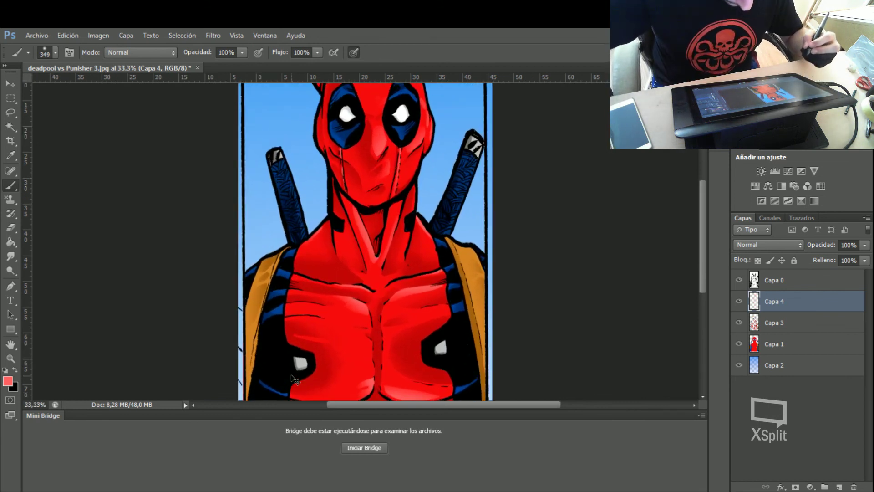
{"action": "key", "text": "ctrl+plus"}
{"action": "left_click_drag", "start_coordinate": [701, 241], "coordinate": [703, 263]}
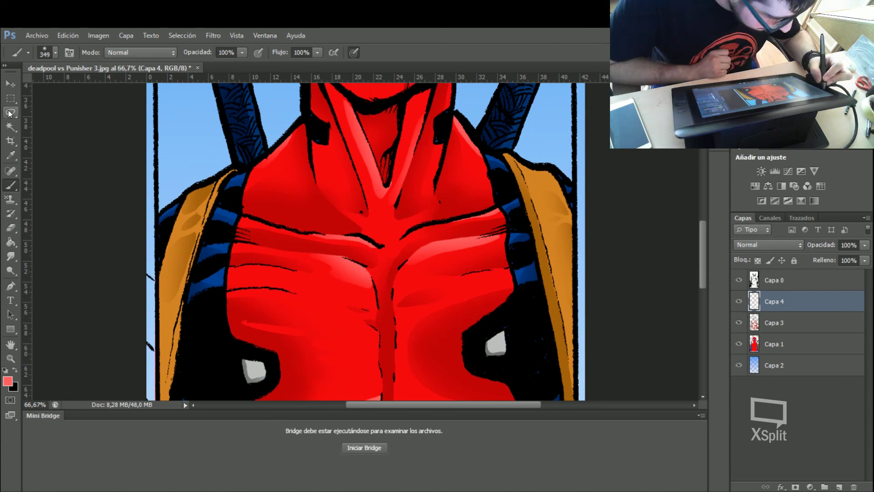
{"action": "key", "text": "l"}
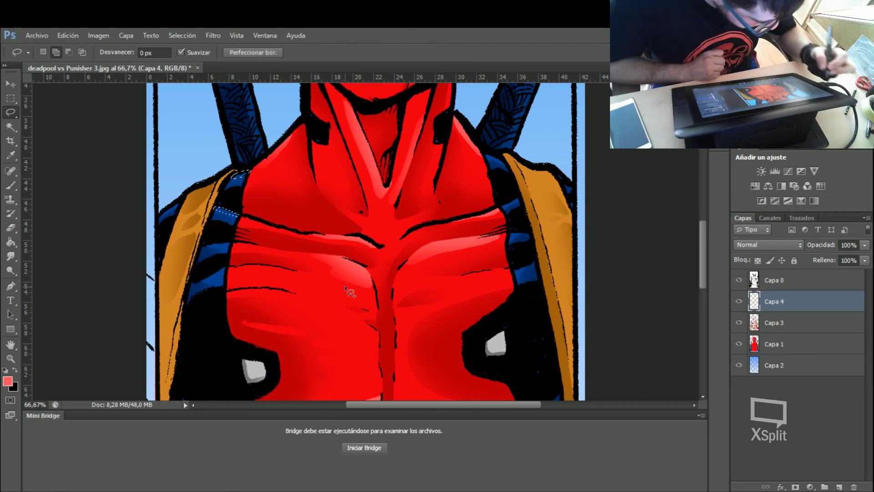
- Set the foreground colour to the blue sampled from the straps
{"action": "left_click", "coordinate": [7, 381]}
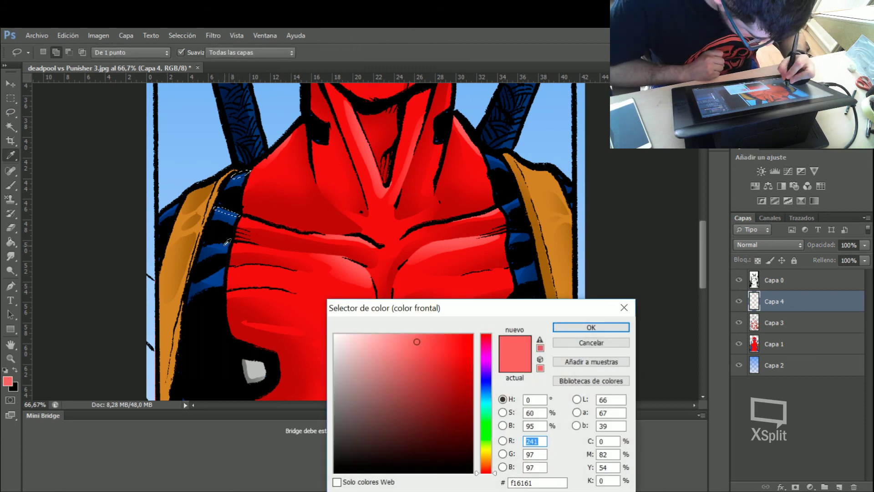
{"action": "left_click", "coordinate": [227, 243]}
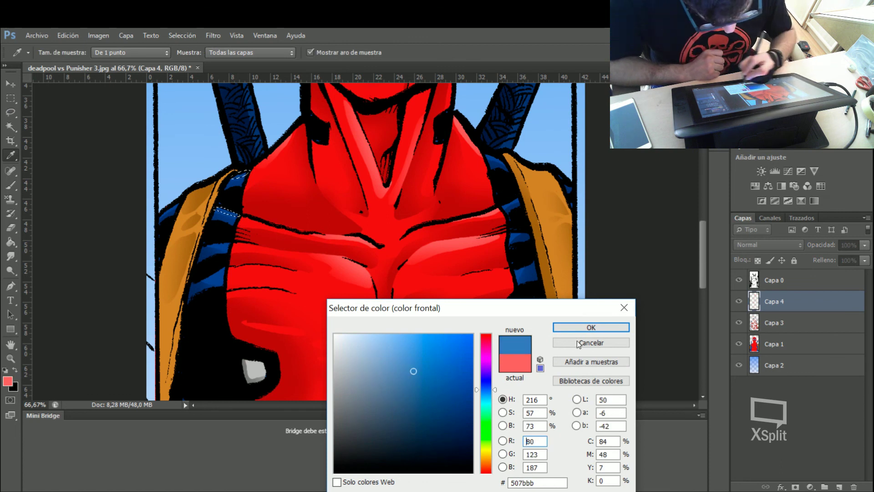
{"action": "left_click", "coordinate": [591, 327]}
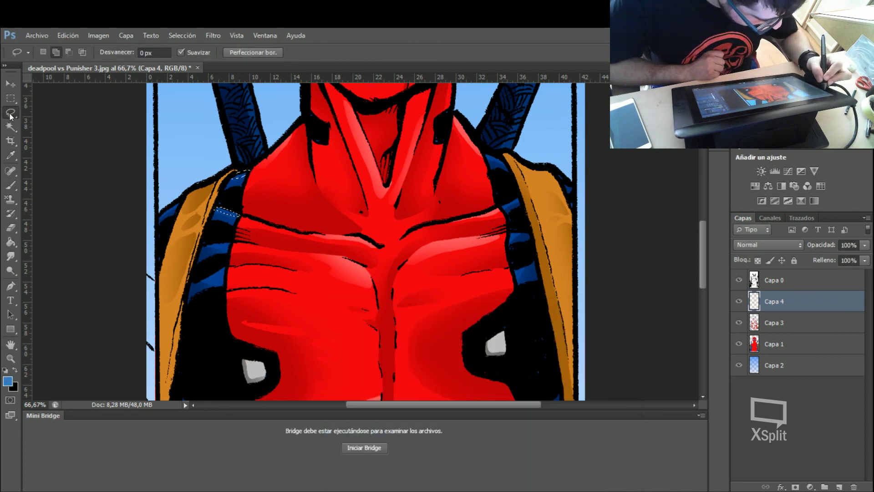
{"action": "left_click", "coordinate": [12, 185]}
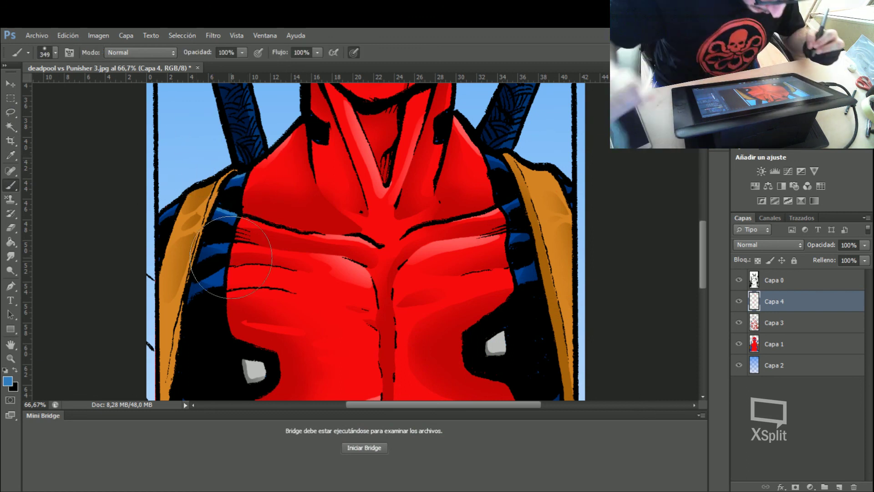
- Outline and paint a lighter blue strip on the right shoulder strap
{"action": "left_click", "coordinate": [11, 113]}
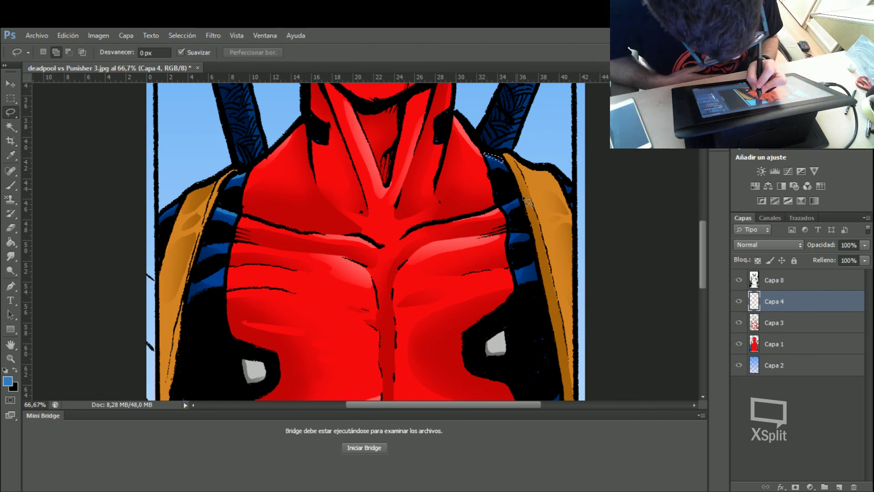
{"action": "left_click_drag", "start_coordinate": [523, 199], "coordinate": [520, 200]}
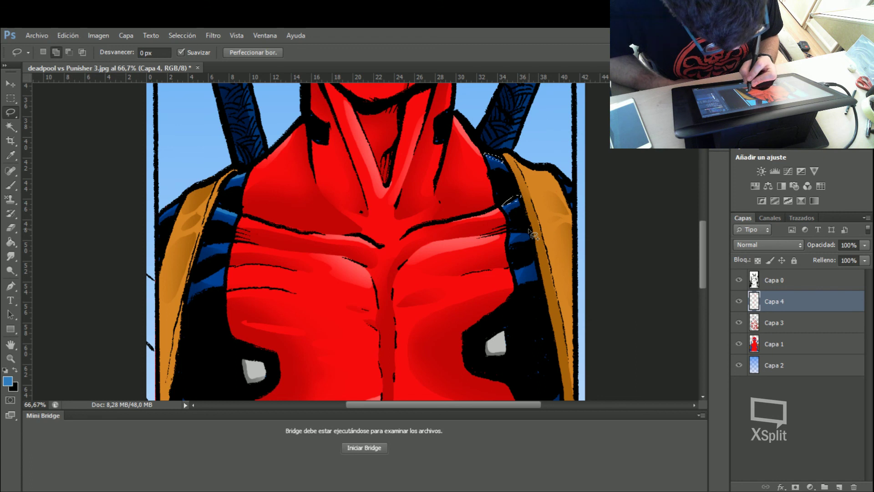
{"action": "left_click", "coordinate": [11, 186]}
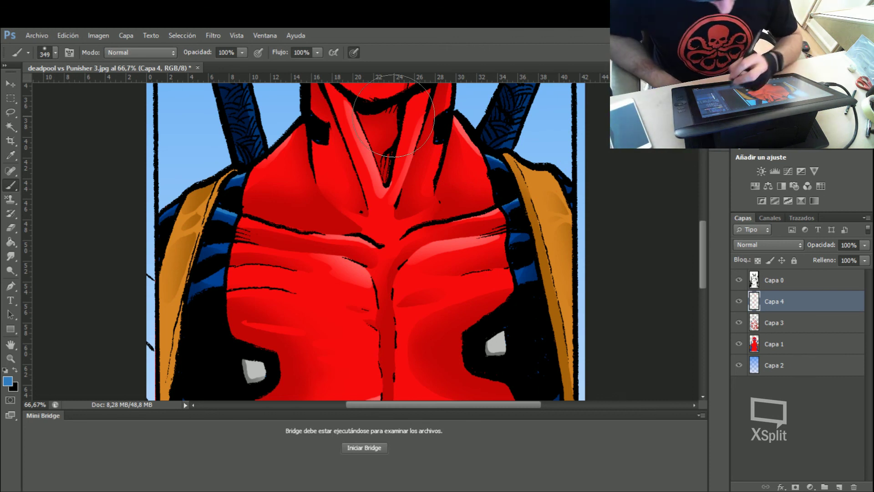
{"action": "left_click_drag", "start_coordinate": [703, 255], "coordinate": [701, 215]}
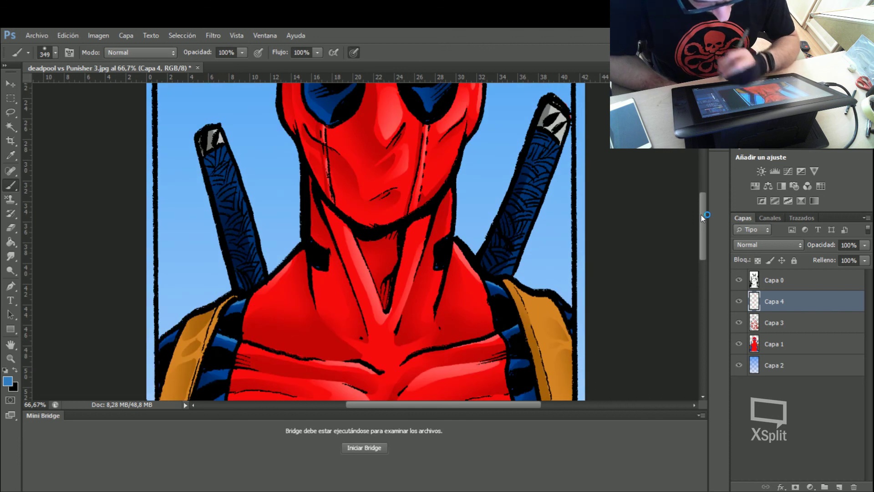
- Trim the left sword selection in Subtract mode, paint it, and deselect
{"action": "left_click", "coordinate": [9, 113]}
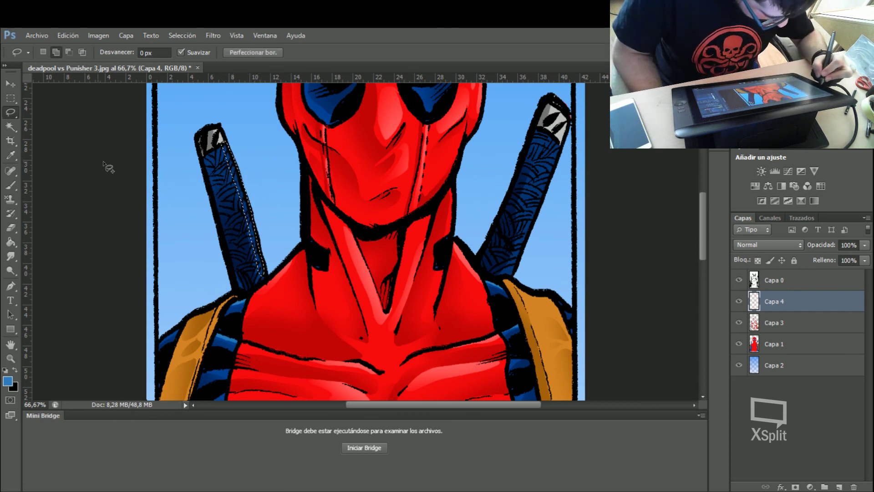
{"action": "left_click", "coordinate": [72, 51]}
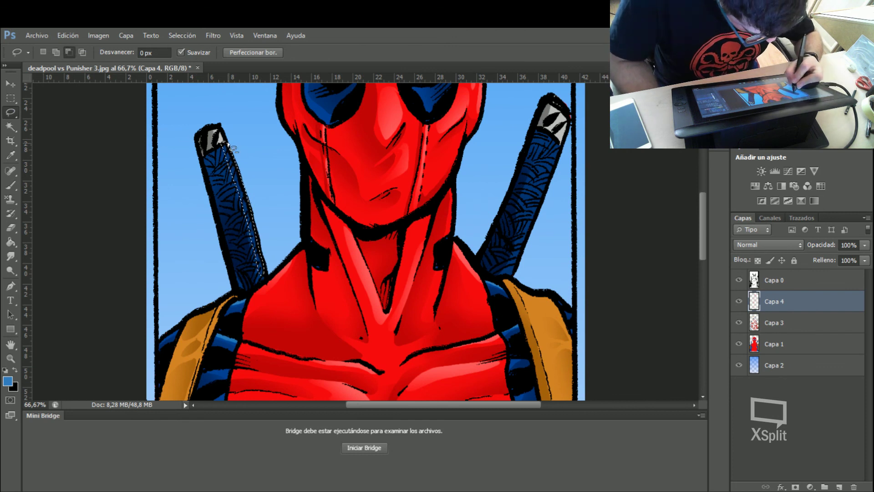
{"action": "left_click", "coordinate": [11, 185]}
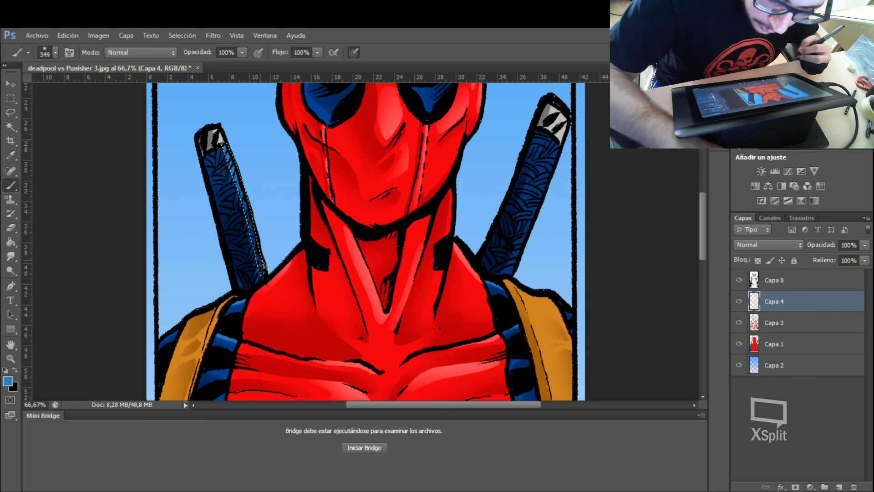
{"action": "key", "text": "ctrl+d"}
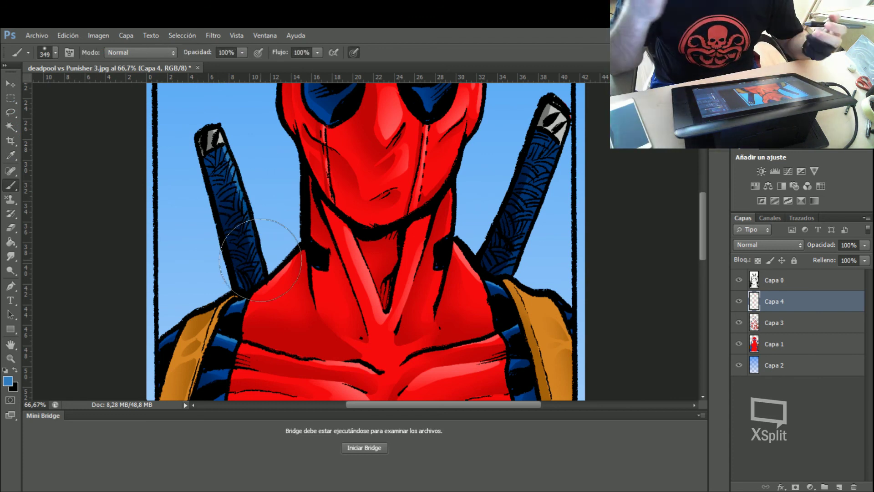
- Lasso and paint a brighter blue highlight along the right sword sheath
{"action": "left_click", "coordinate": [11, 112]}
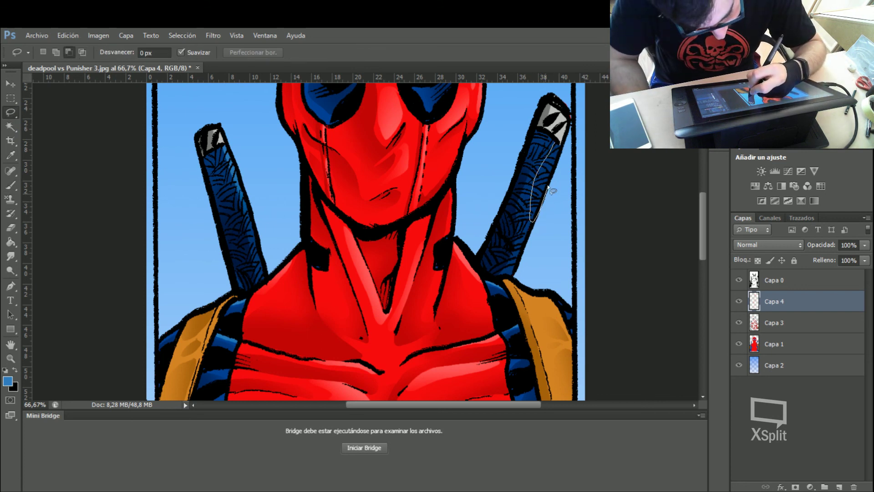
{"action": "left_click_drag", "start_coordinate": [556, 141], "coordinate": [557, 143]}
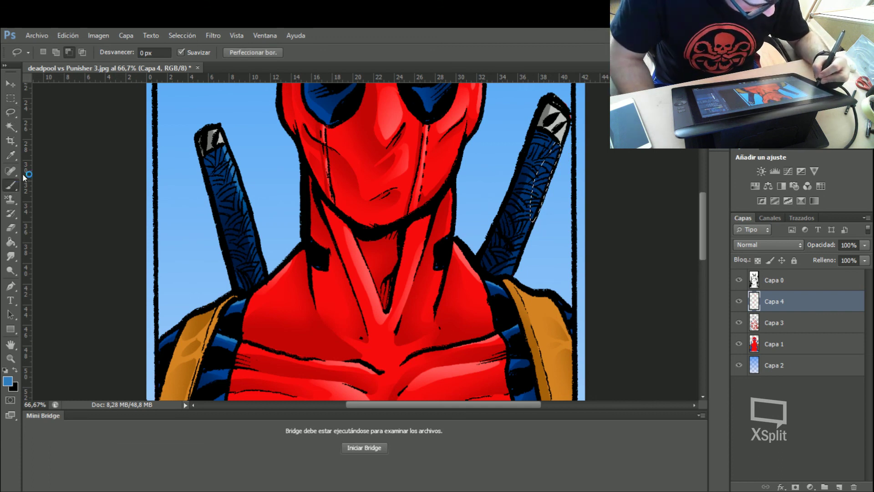
{"action": "left_click", "coordinate": [11, 185]}
{"action": "left_click_drag", "start_coordinate": [589, 176], "coordinate": [614, 151]}
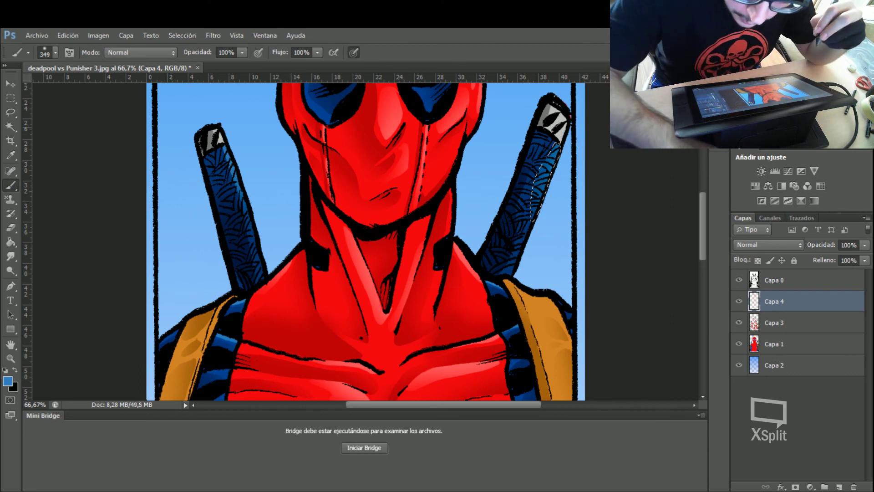
{"action": "left_click_drag", "start_coordinate": [703, 225], "coordinate": [704, 196]}
{"action": "key", "text": "l"}
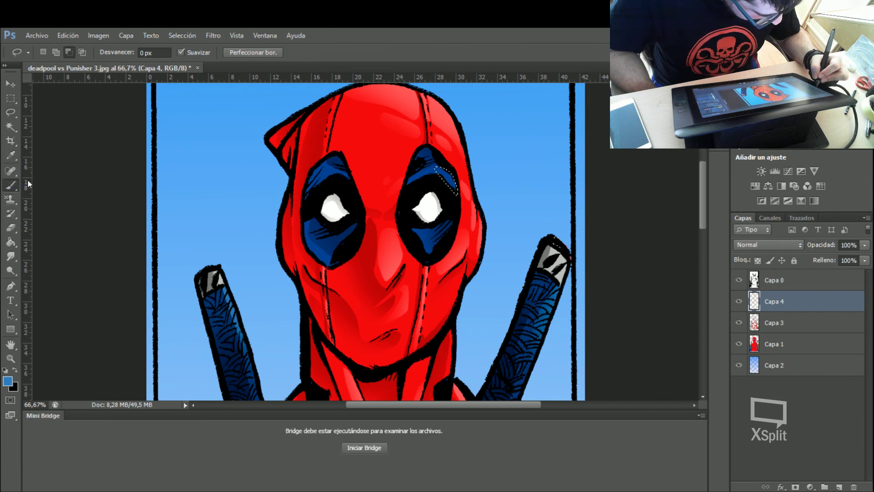
- Paint lighter blue gloss near the right and left eye patches, deselecting after each
{"action": "left_click", "coordinate": [11, 184]}
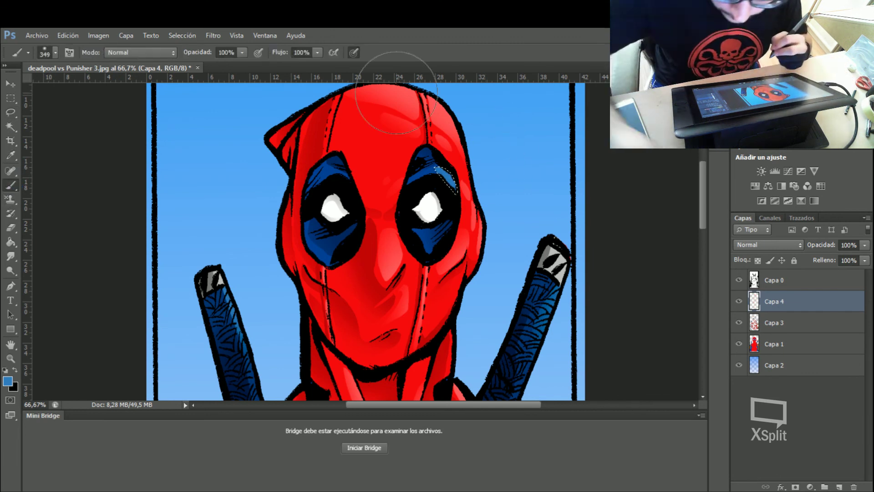
{"action": "key", "text": "ctrl+d"}
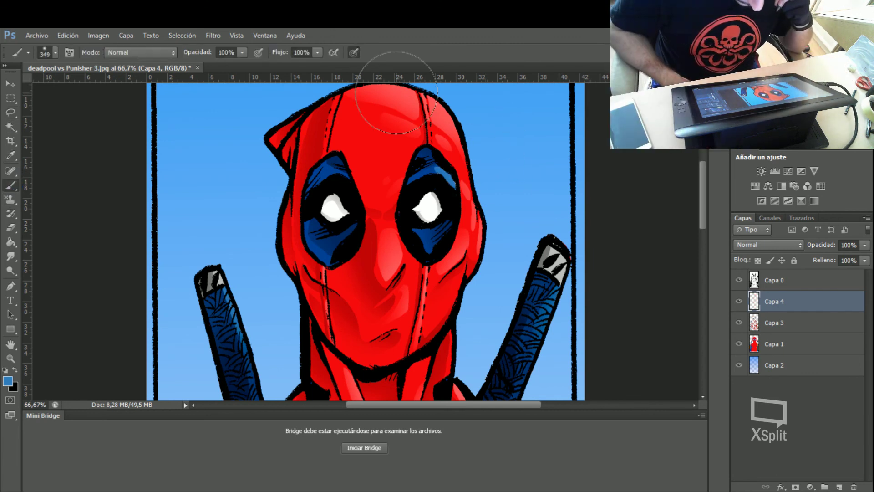
{"action": "key", "text": "l"}
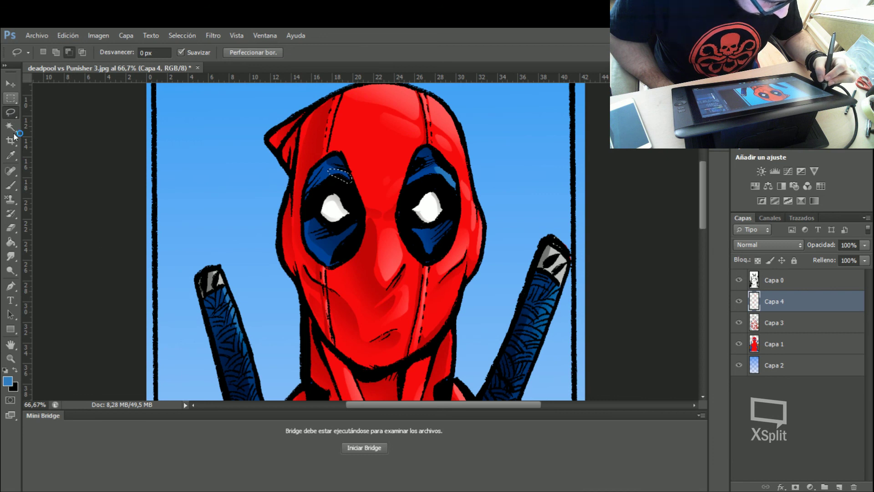
{"action": "left_click", "coordinate": [12, 184]}
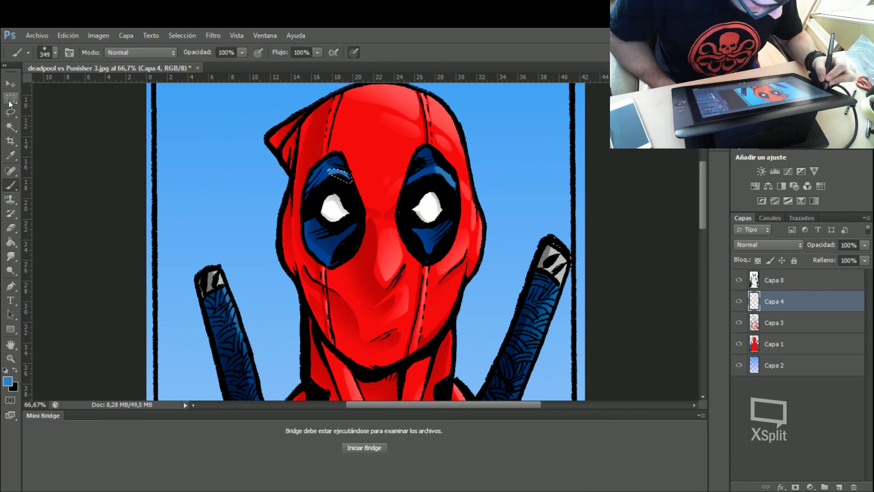
{"action": "left_click", "coordinate": [17, 118]}
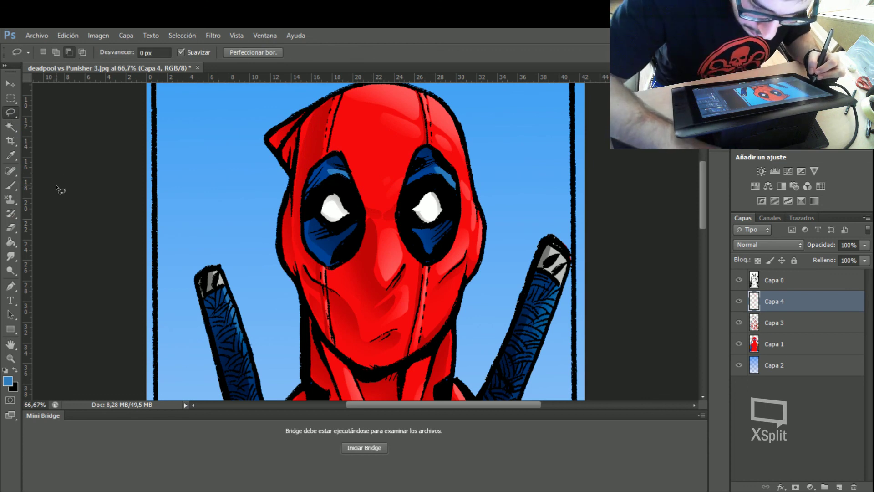
{"action": "key", "text": "ctrl+d"}
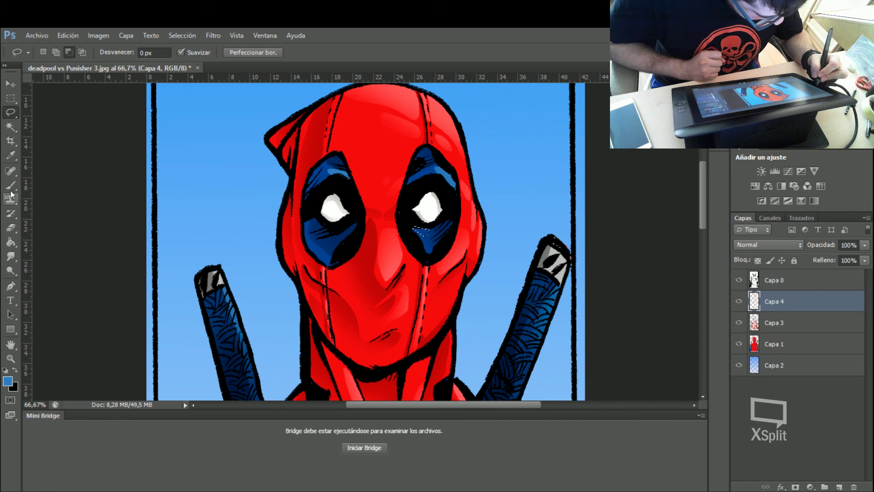
{"action": "key", "text": "b"}
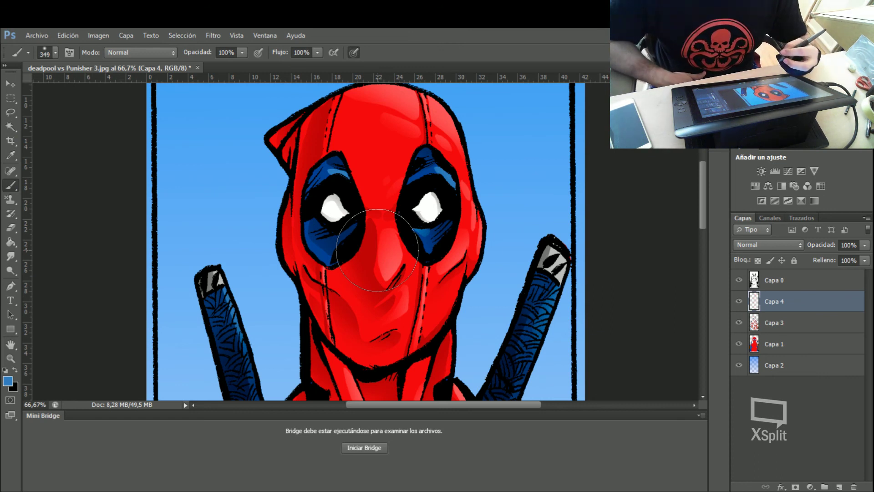
{"action": "left_click_drag", "start_coordinate": [701, 224], "coordinate": [708, 254]}
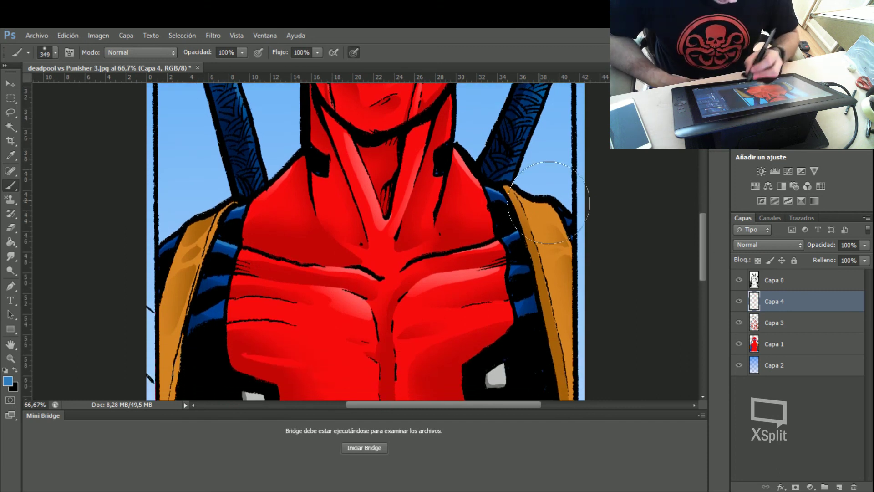
- Lasso the tan shoulder straps in Add mode and paint them light peach
{"action": "left_click", "coordinate": [11, 112]}
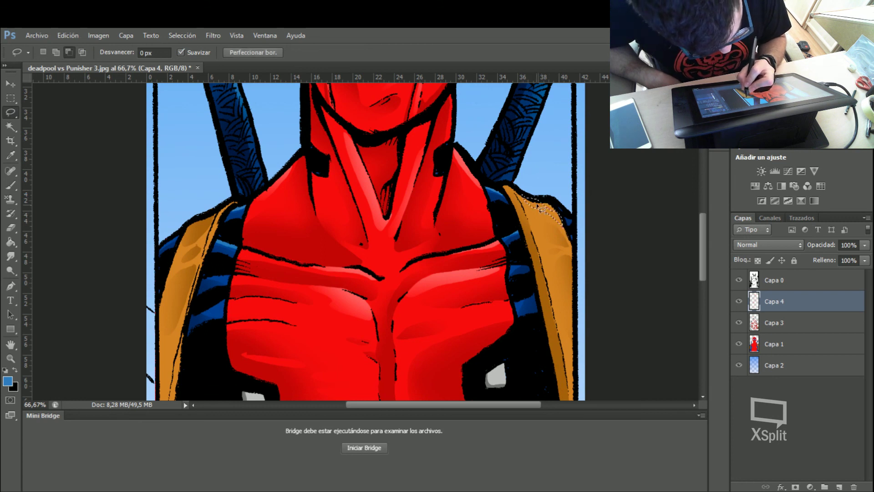
{"action": "left_click", "coordinate": [56, 52]}
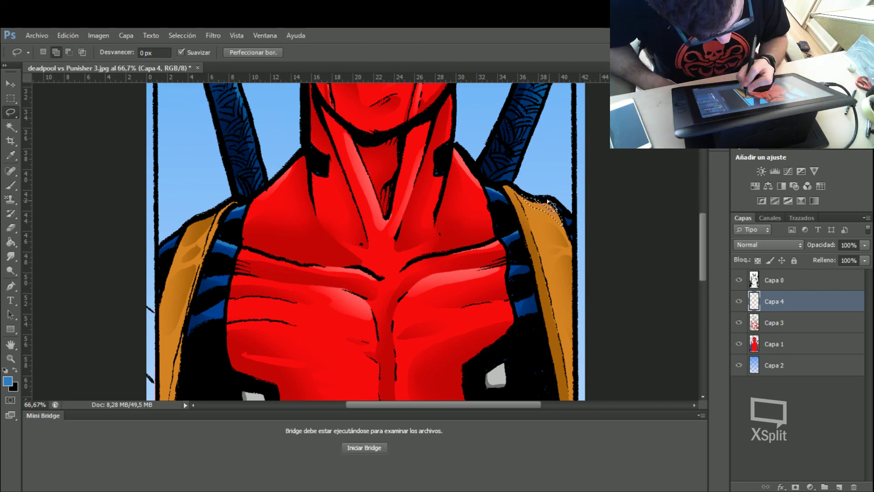
{"action": "left_click", "coordinate": [14, 385]}
{"action": "left_click", "coordinate": [202, 245]}
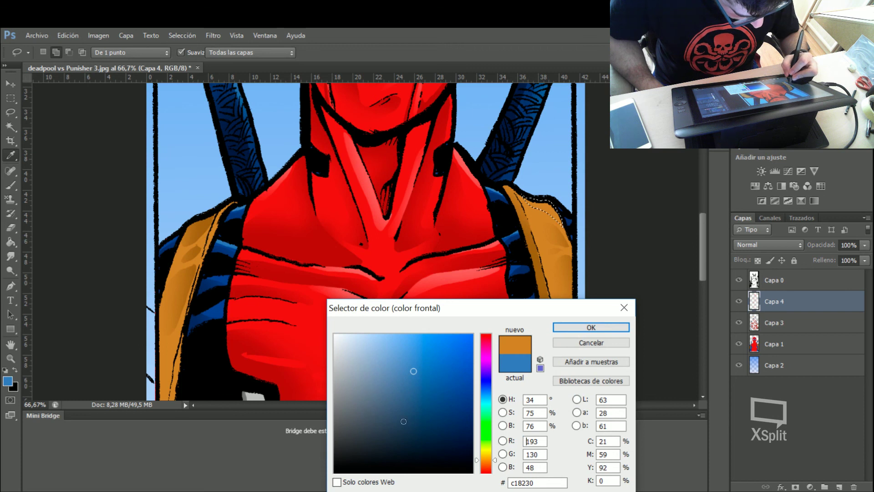
{"action": "left_click", "coordinate": [395, 356]}
{"action": "left_click", "coordinate": [579, 327]}
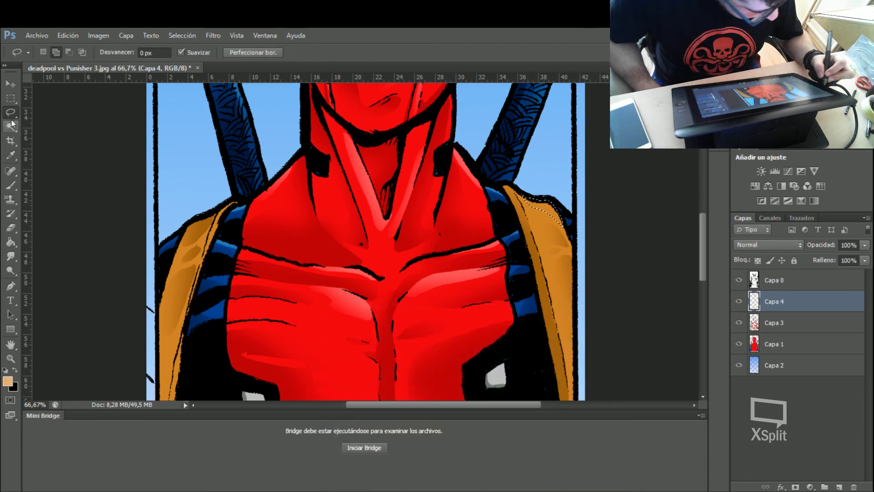
{"action": "left_click", "coordinate": [10, 184]}
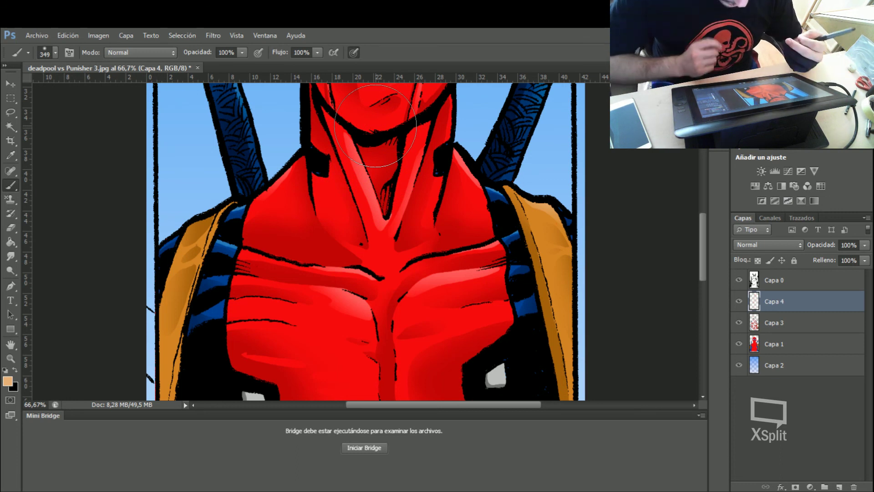
{"action": "left_click", "coordinate": [14, 113]}
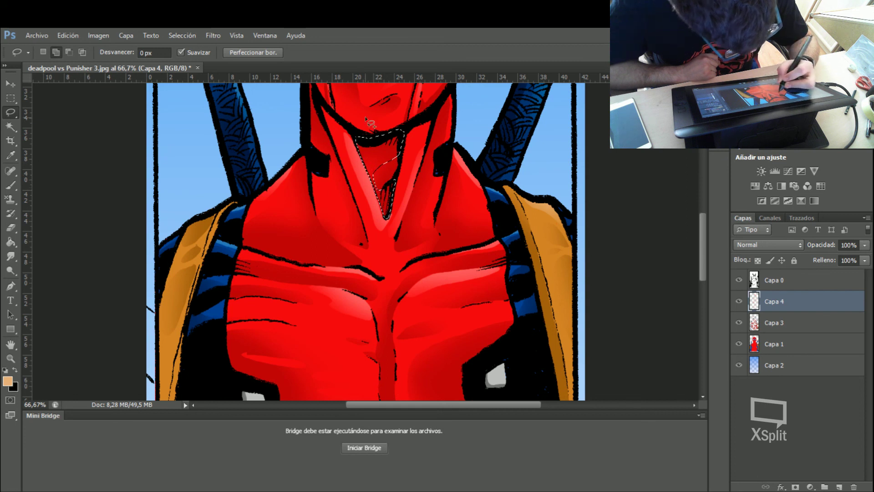
- Set the foreground to dark red #740a0a and shade the neck selection
{"action": "left_click", "coordinate": [7, 381]}
{"action": "left_click", "coordinate": [381, 165]}
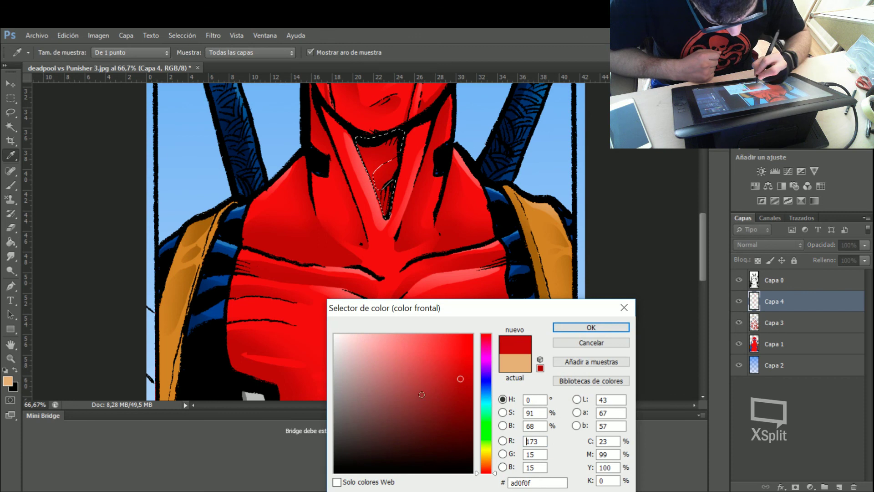
{"action": "left_click", "coordinate": [583, 328]}
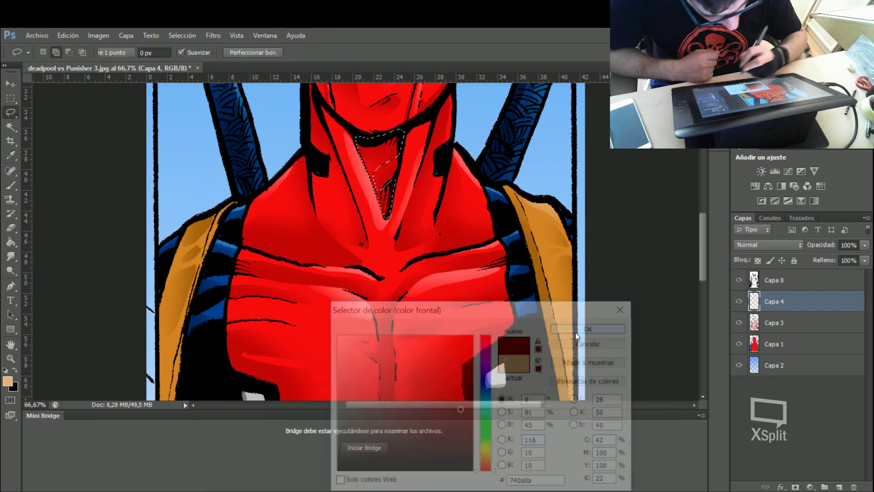
{"action": "key", "text": "l"}
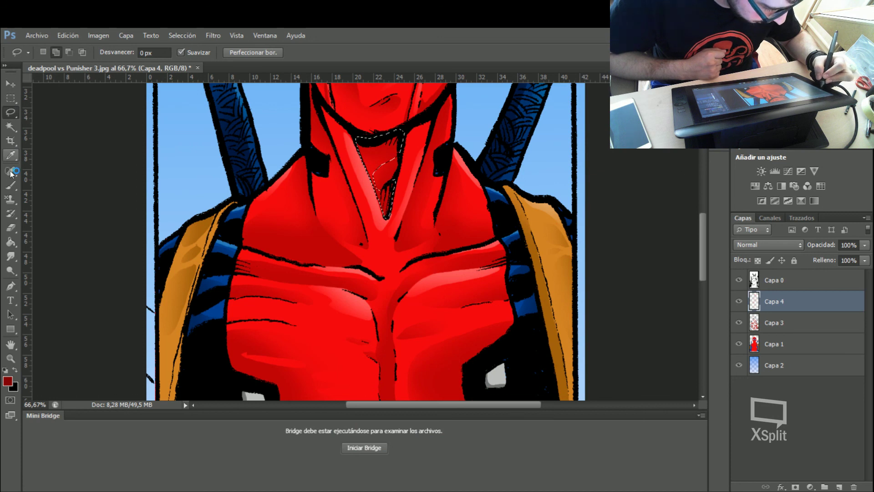
{"action": "left_click", "coordinate": [10, 185]}
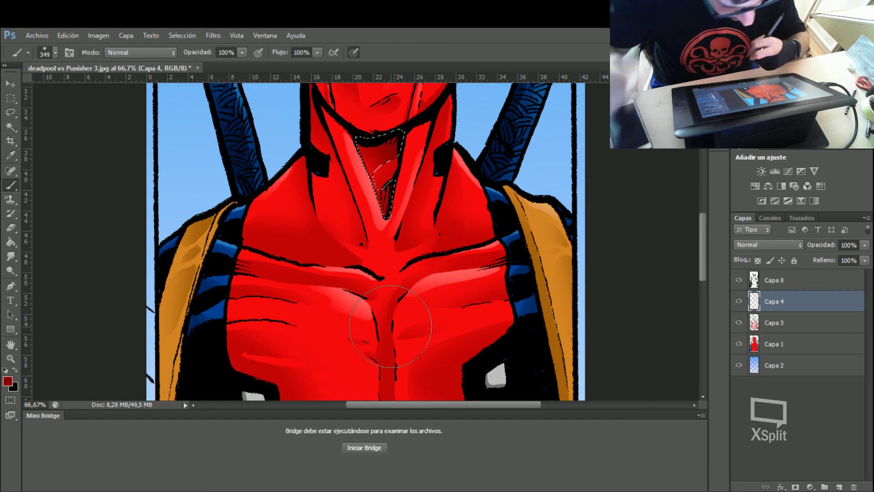
{"action": "key", "text": "ctrl+d"}
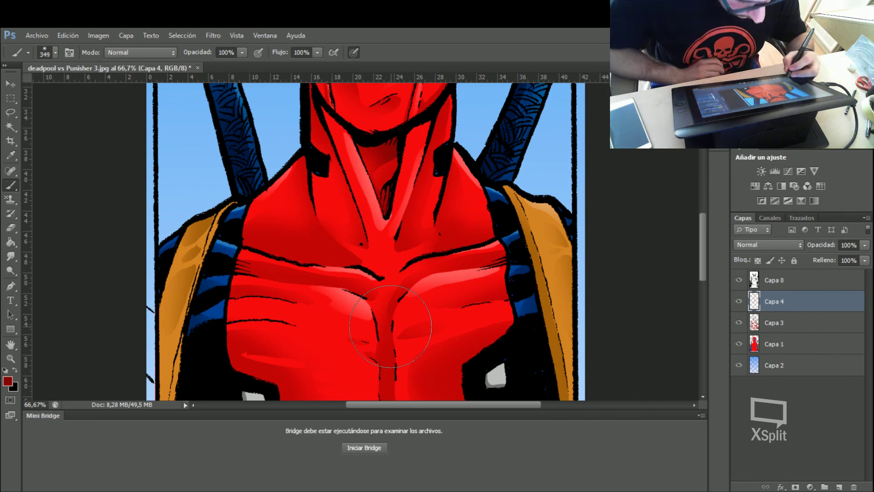
- Shade a strip along the left side of the neck, then zoom out
{"action": "left_click", "coordinate": [10, 112]}
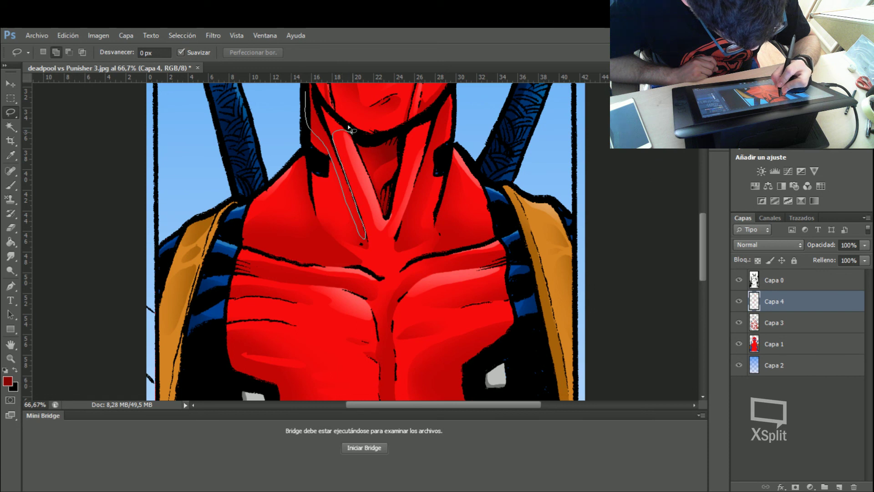
{"action": "left_click_drag", "start_coordinate": [321, 99], "coordinate": [319, 93]}
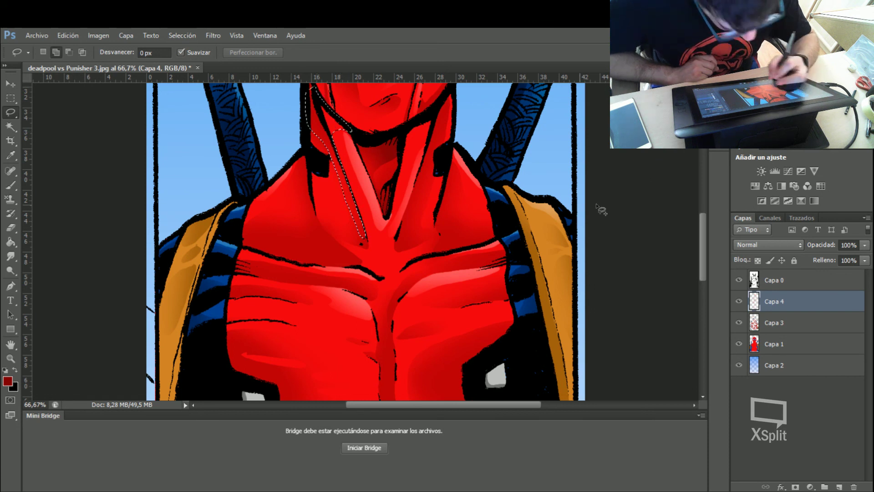
{"action": "scroll", "coordinate": [703, 218], "scroll_direction": "up", "scroll_amount": 3}
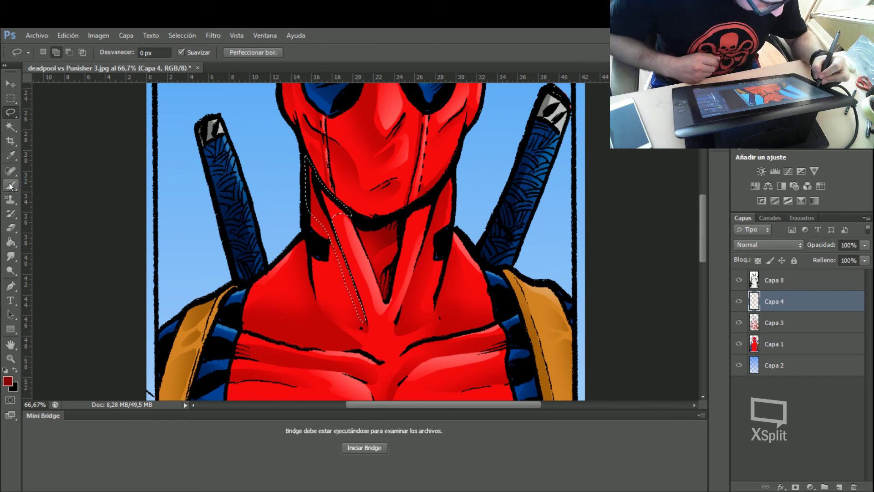
{"action": "key", "text": "b"}
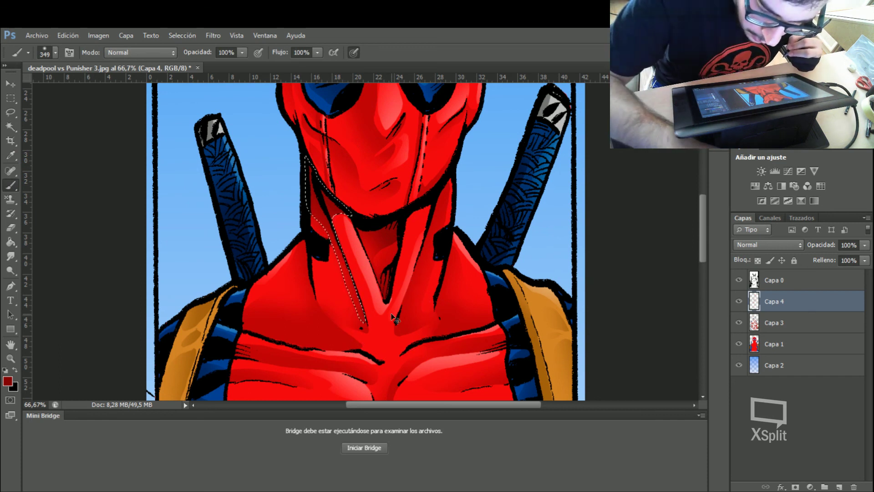
{"action": "key", "text": "ctrl+d"}
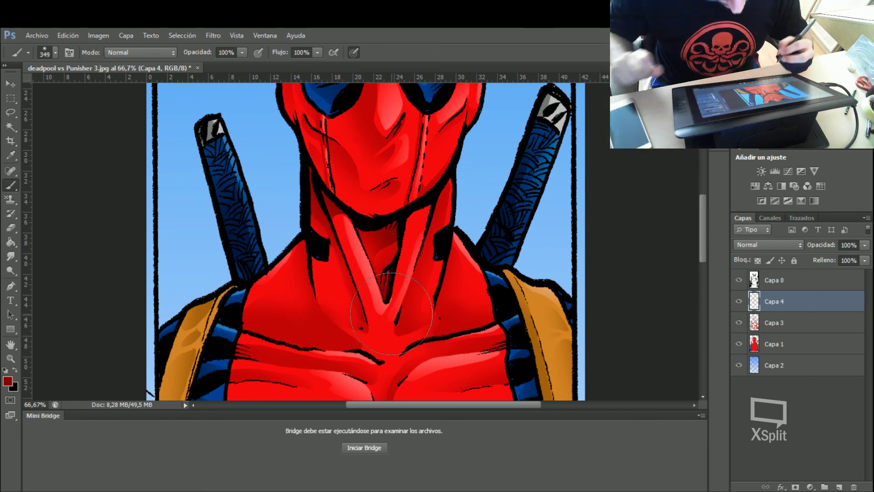
{"action": "key", "text": "ctrl+minus"}
{"action": "key", "text": "ctrl+minus"}
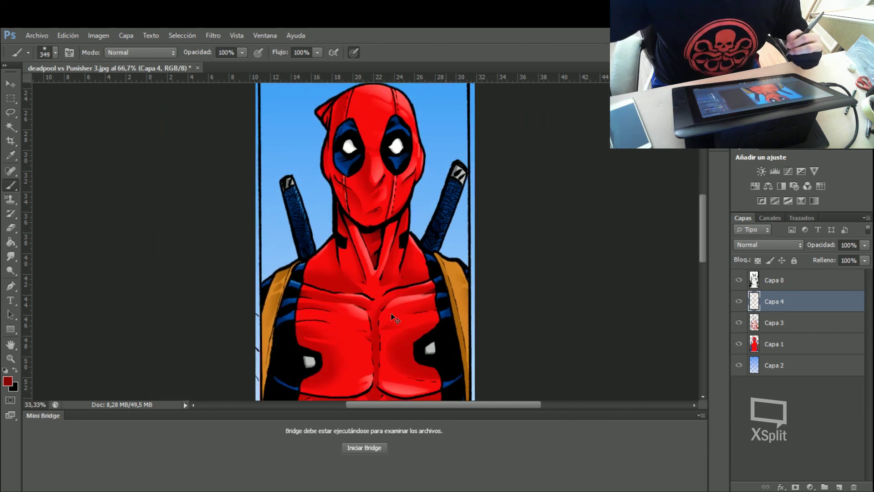
{"action": "key", "text": "ctrl+minus"}
{"action": "key", "text": "ctrl+minus"}
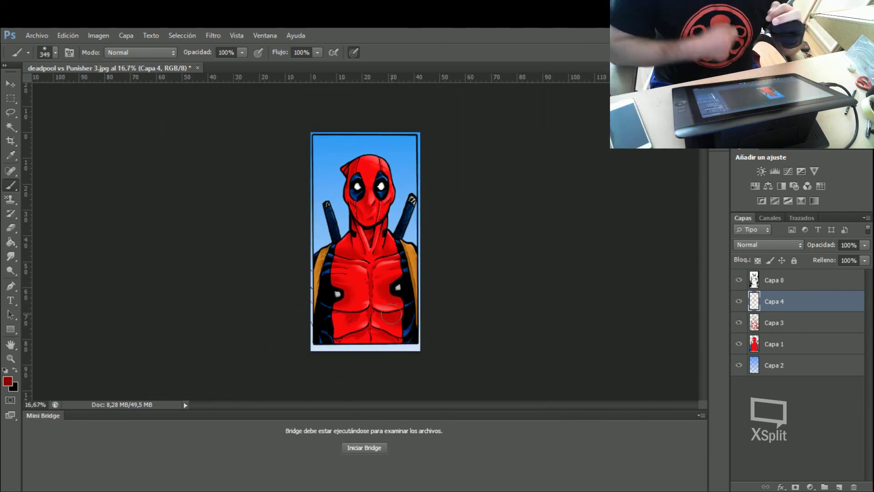